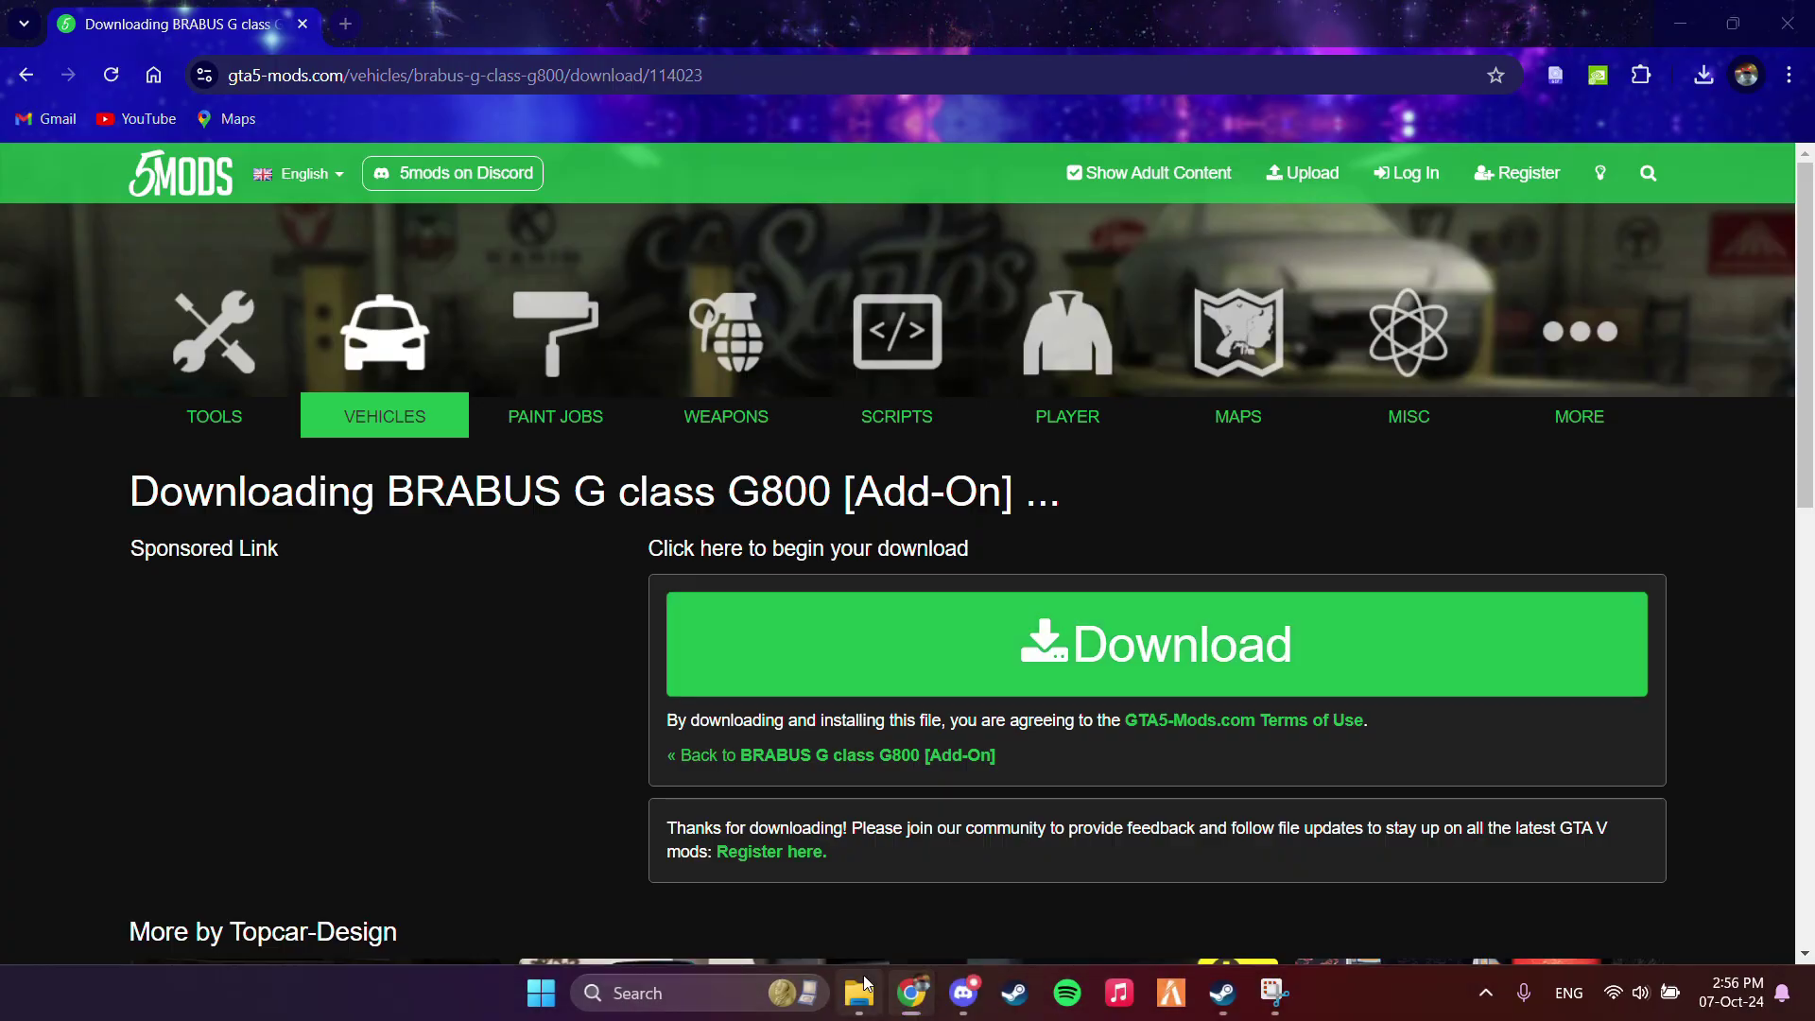
Step: Switch to File Explorer and open dd138e-w463a1.rar from the Downloads folder with WinRAR
{"action": "key", "text": "alt+Tab"}
{"action": "left_click", "coordinate": [106, 342]}
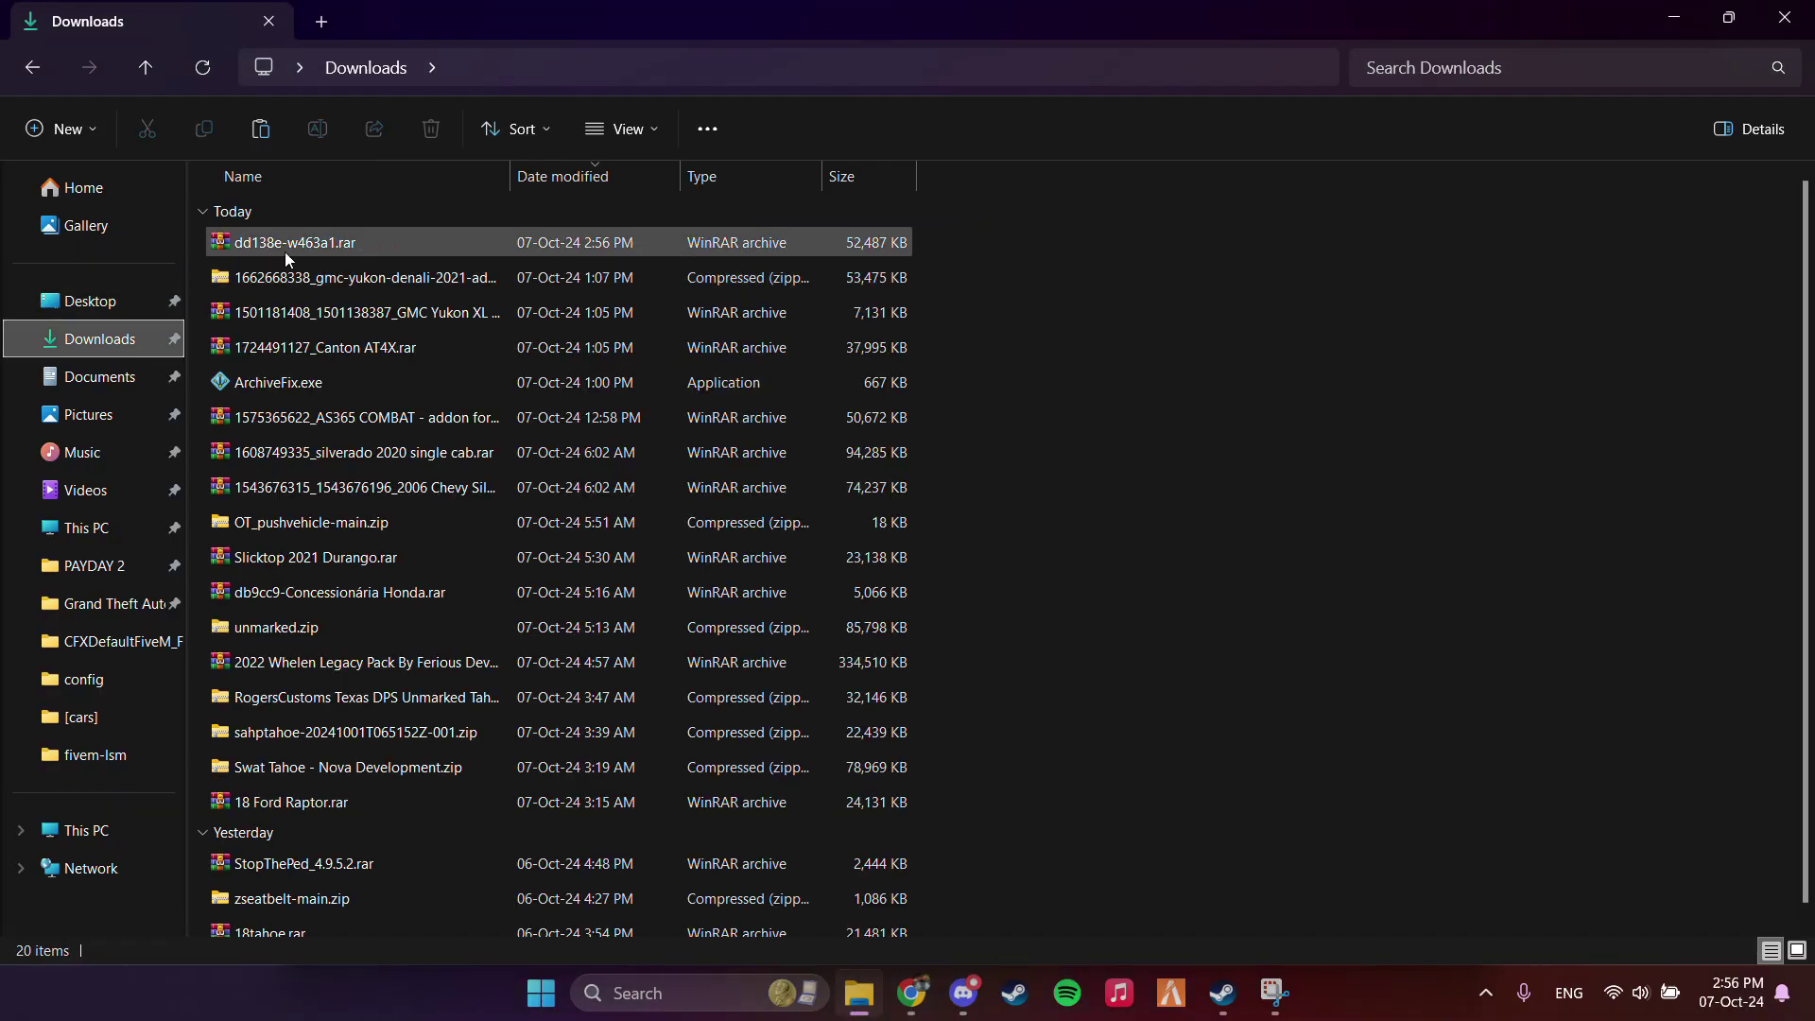
{"action": "left_click", "coordinate": [446, 237]}
{"action": "right_click", "coordinate": [446, 236]}
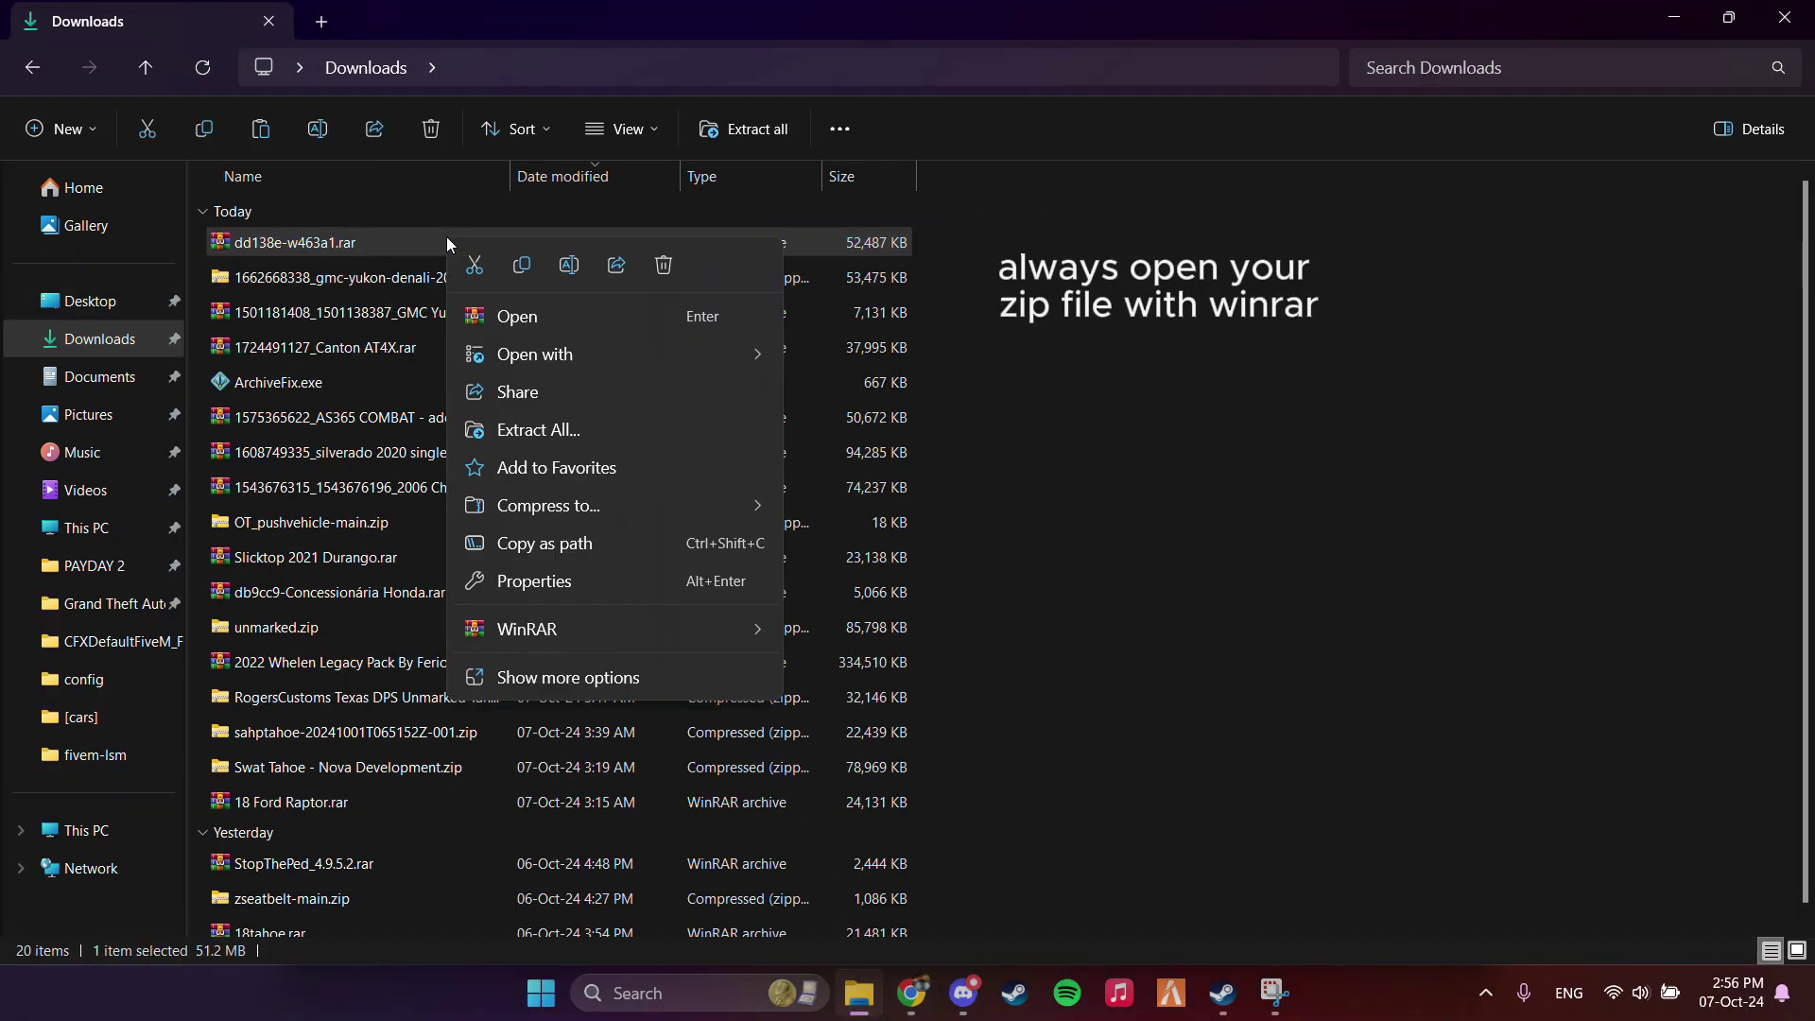
{"action": "mouse_move", "coordinate": [648, 628]}
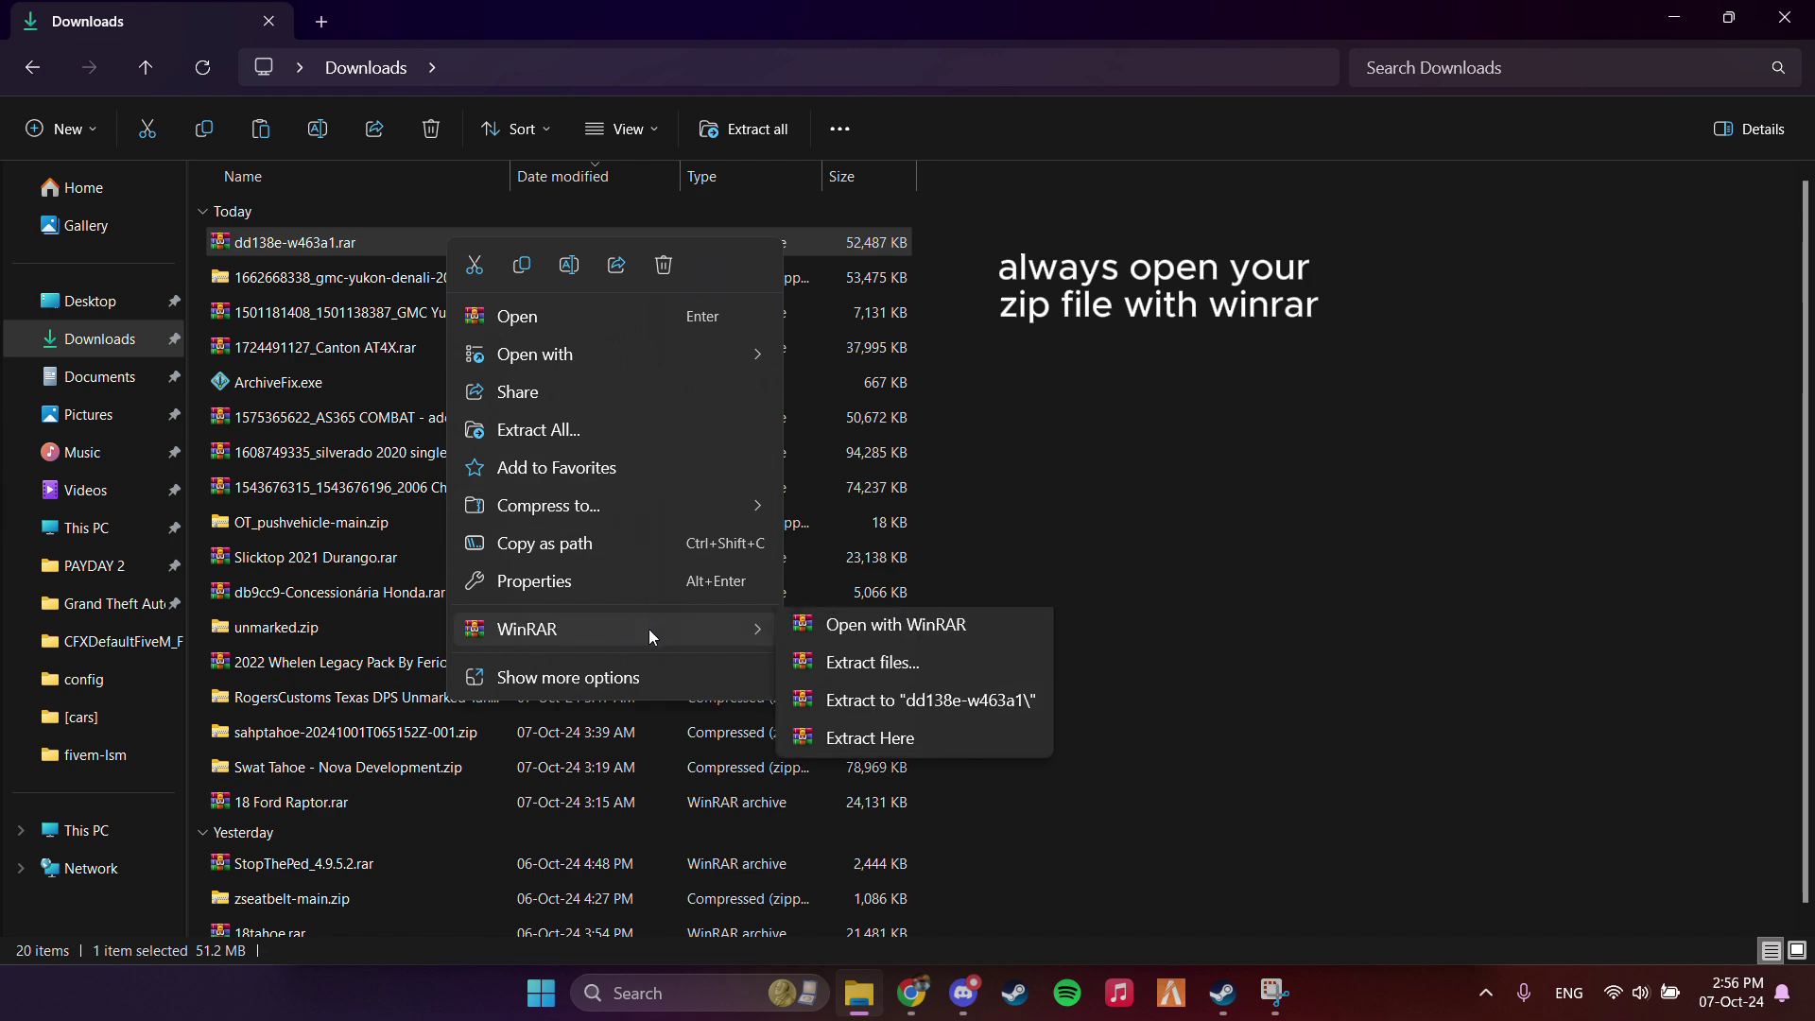
{"action": "left_click", "coordinate": [911, 632]}
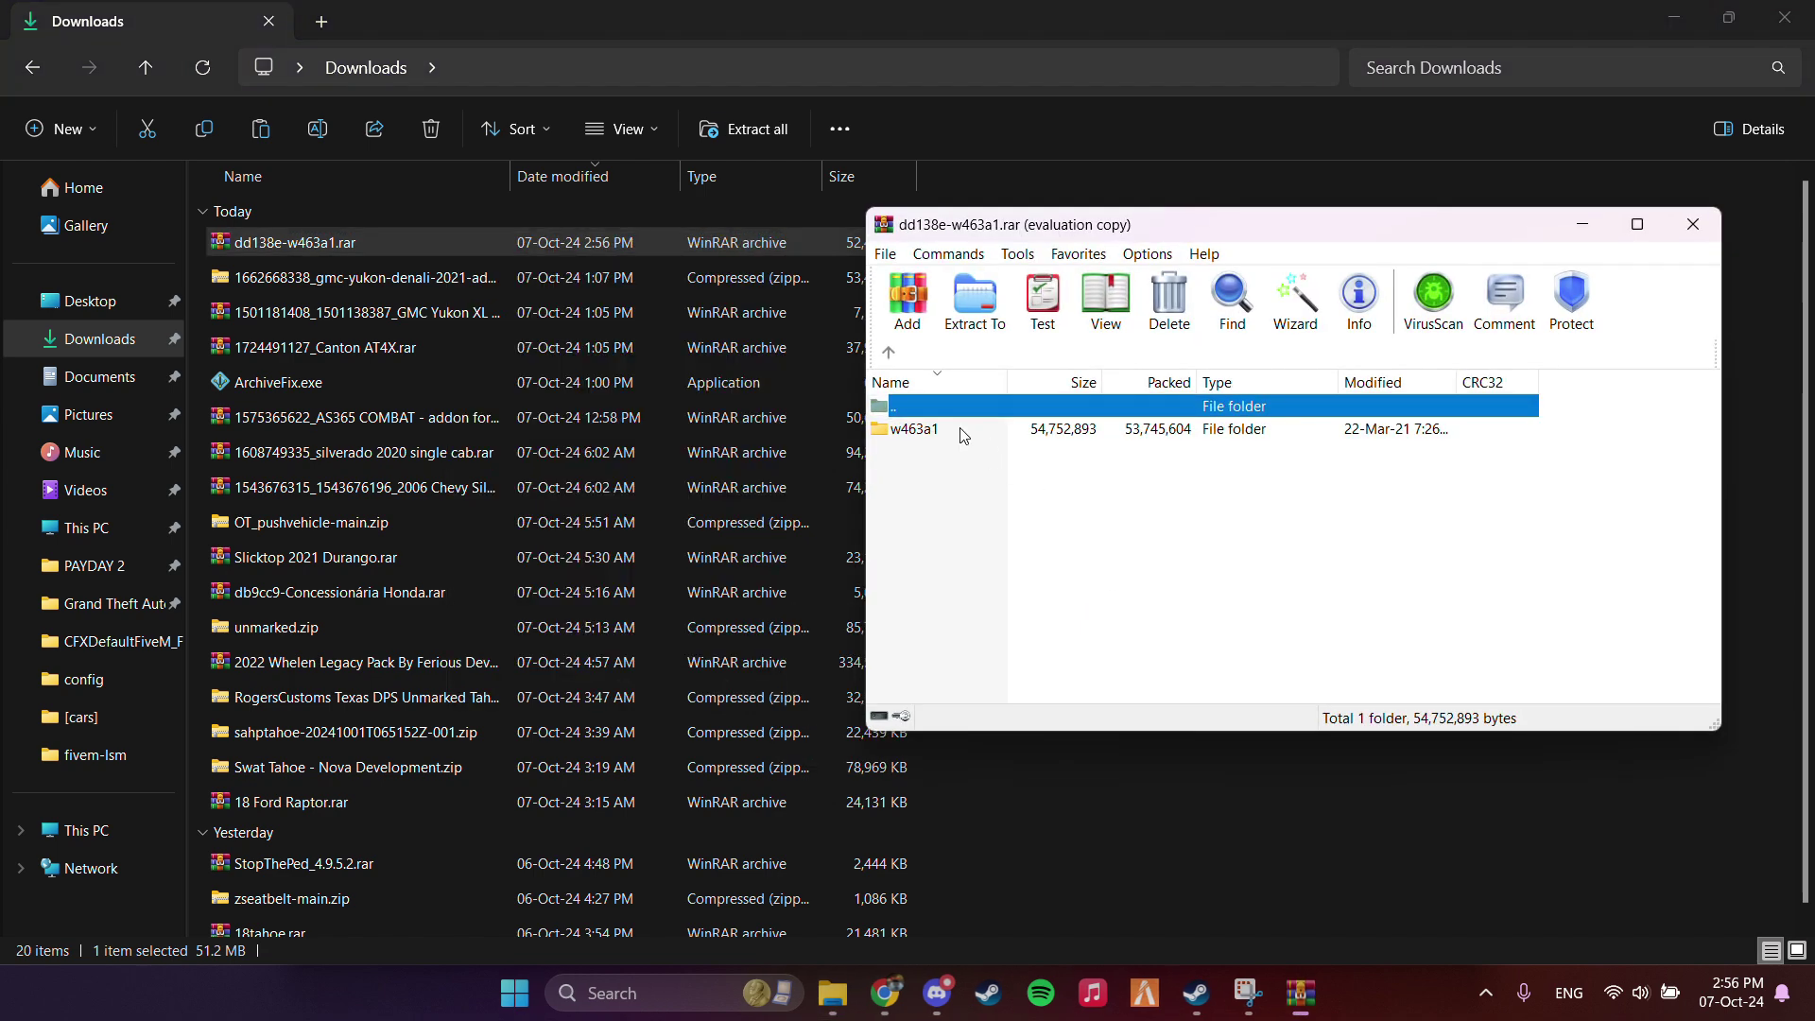
Step: Open the w463a1 folder inside the archive, dismiss the licence notice and select dlc.rpf
{"action": "double_click", "coordinate": [950, 430]}
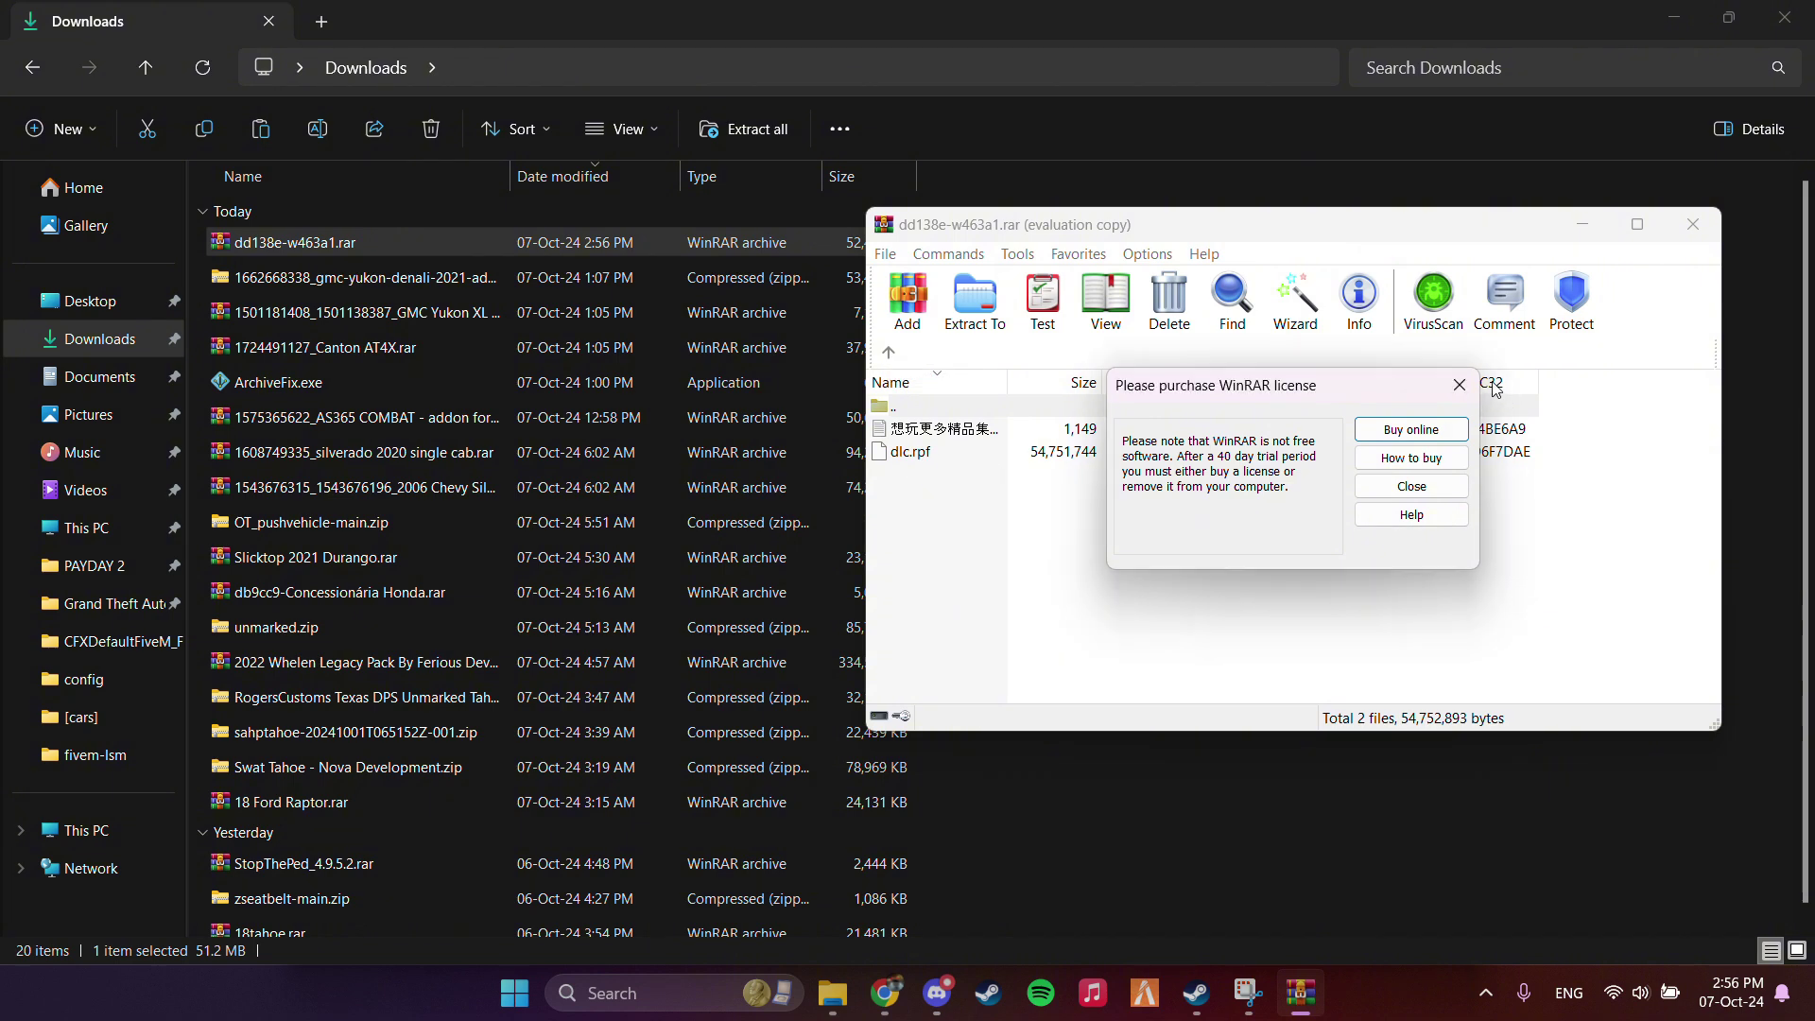
{"action": "left_click", "coordinate": [1460, 384]}
{"action": "left_click", "coordinate": [888, 353]}
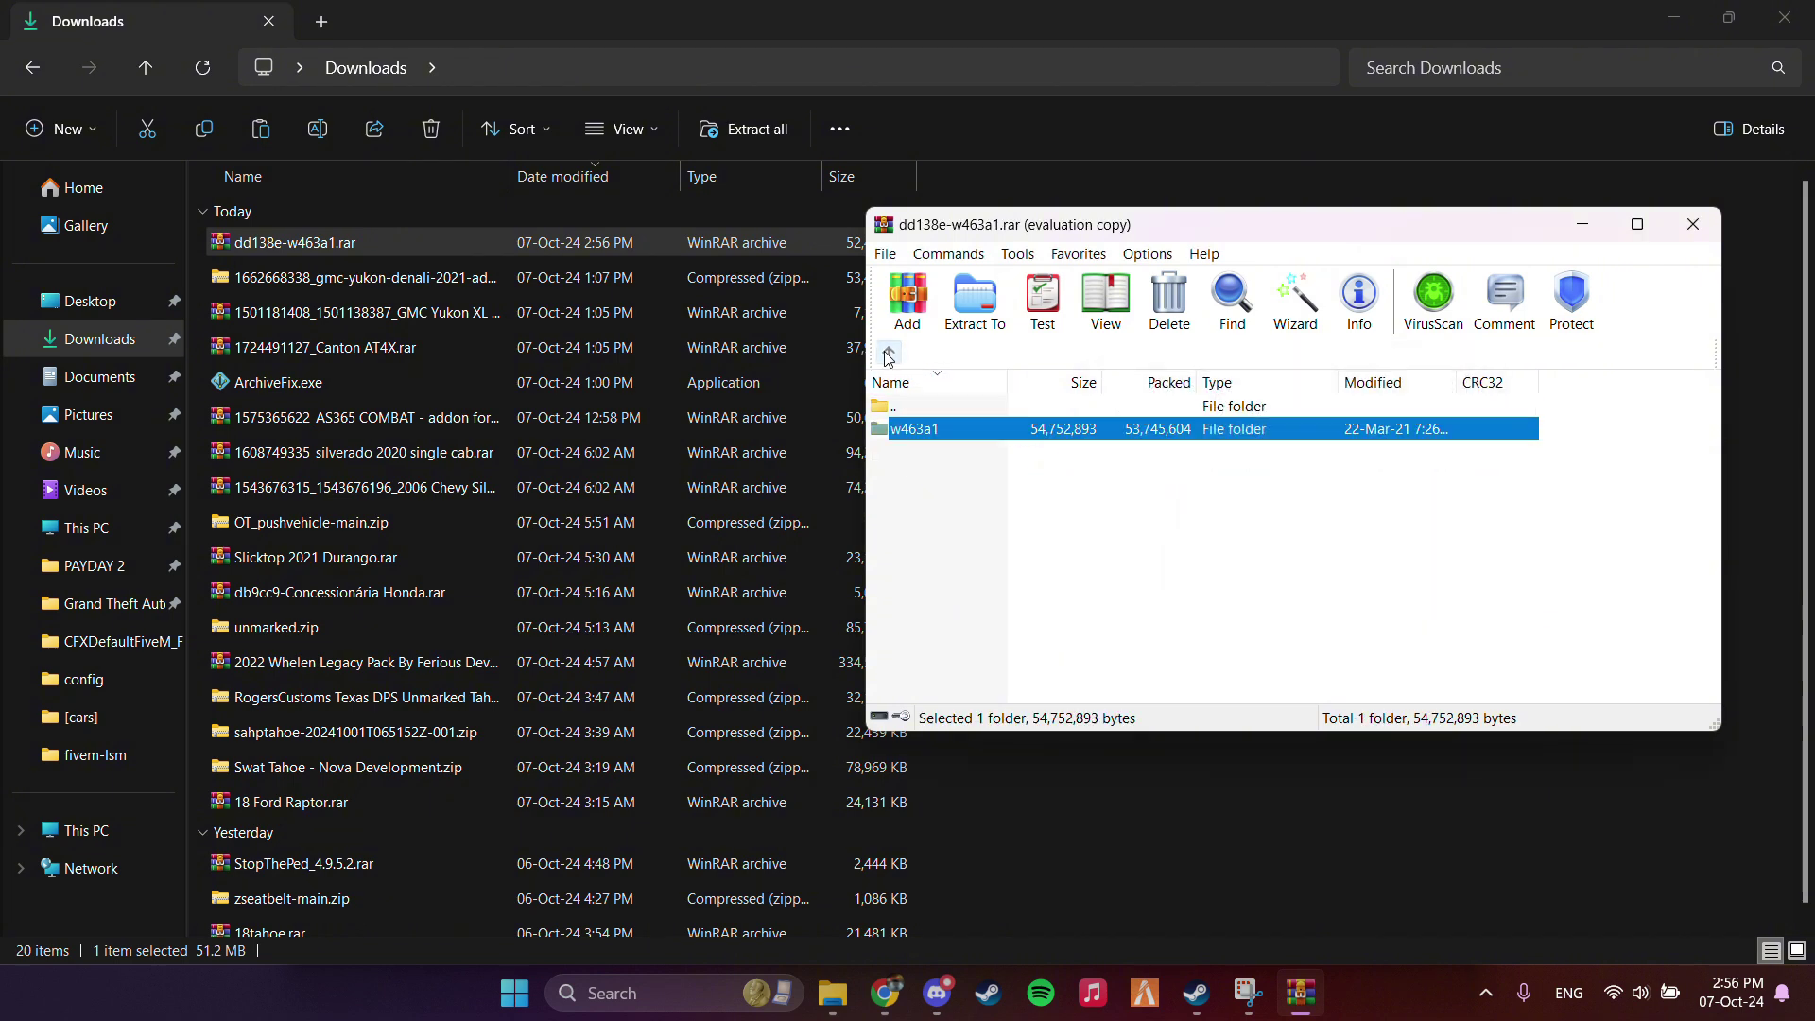
{"action": "double_click", "coordinate": [983, 430]}
{"action": "left_click", "coordinate": [944, 452]}
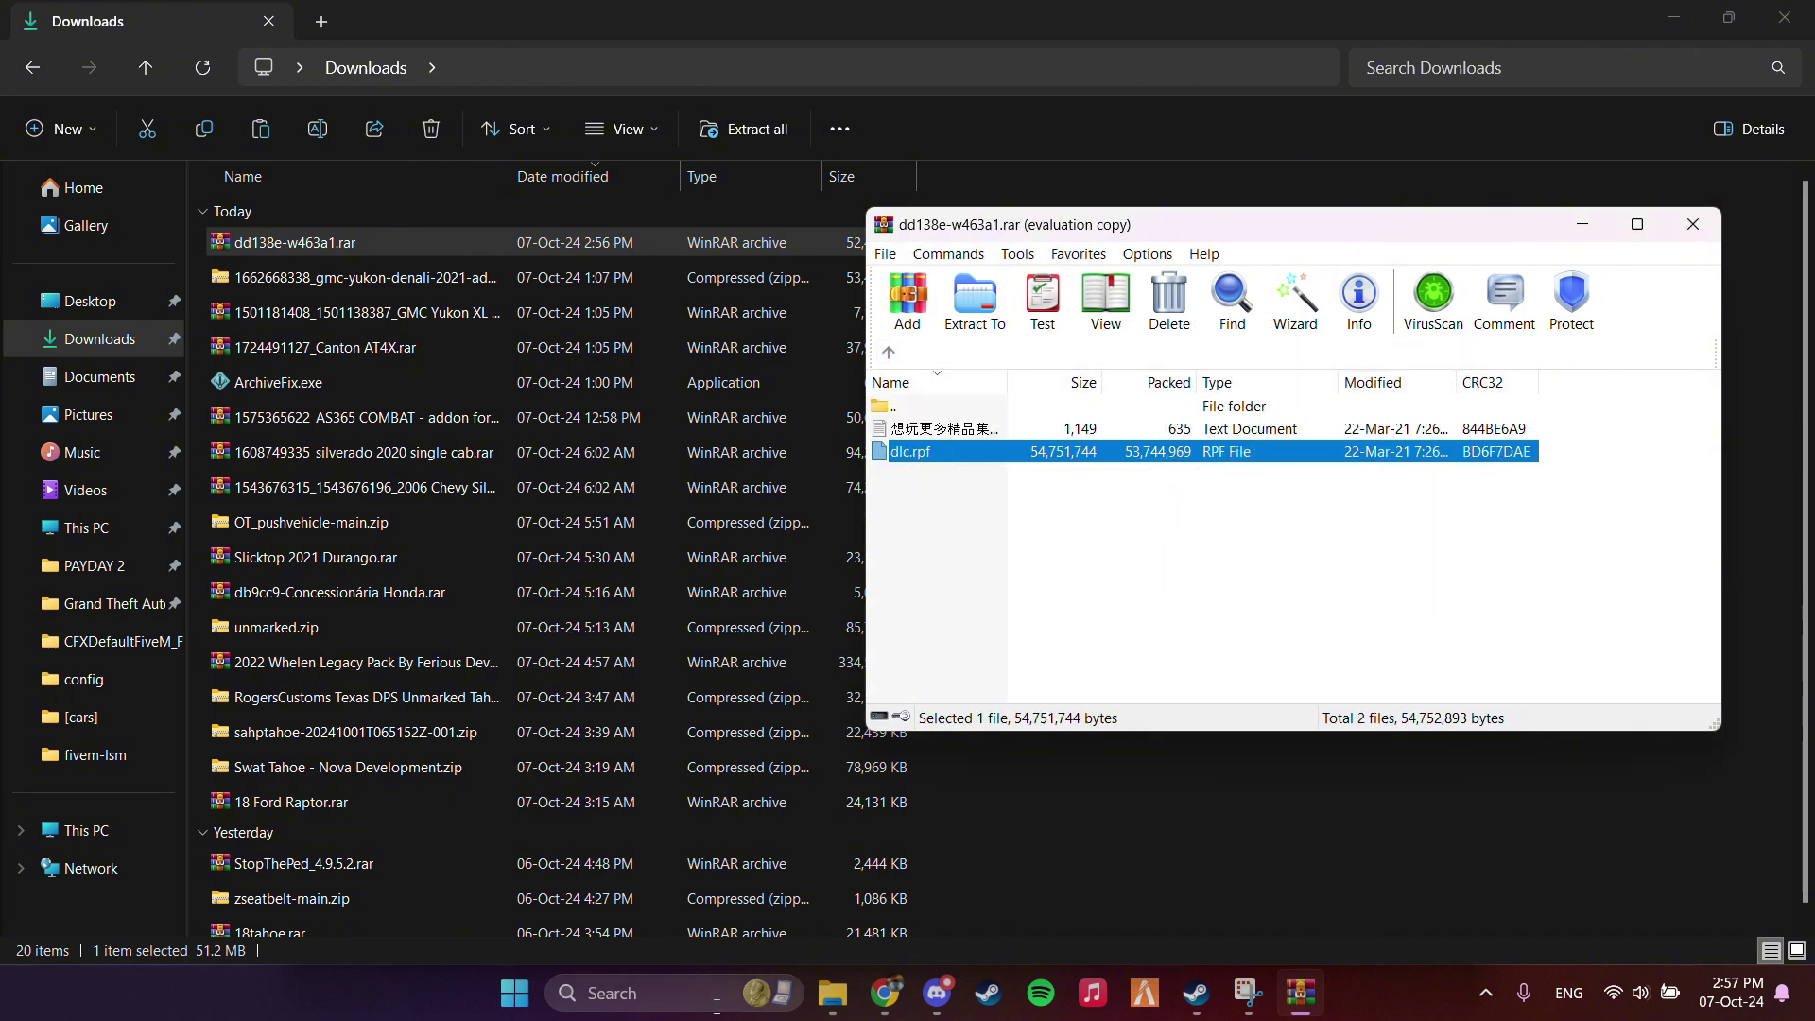
Step: Find and launch OpenIV from the Windows search, then load the Grand Theft Auto V Windows files
{"action": "left_click", "coordinate": [650, 994]}
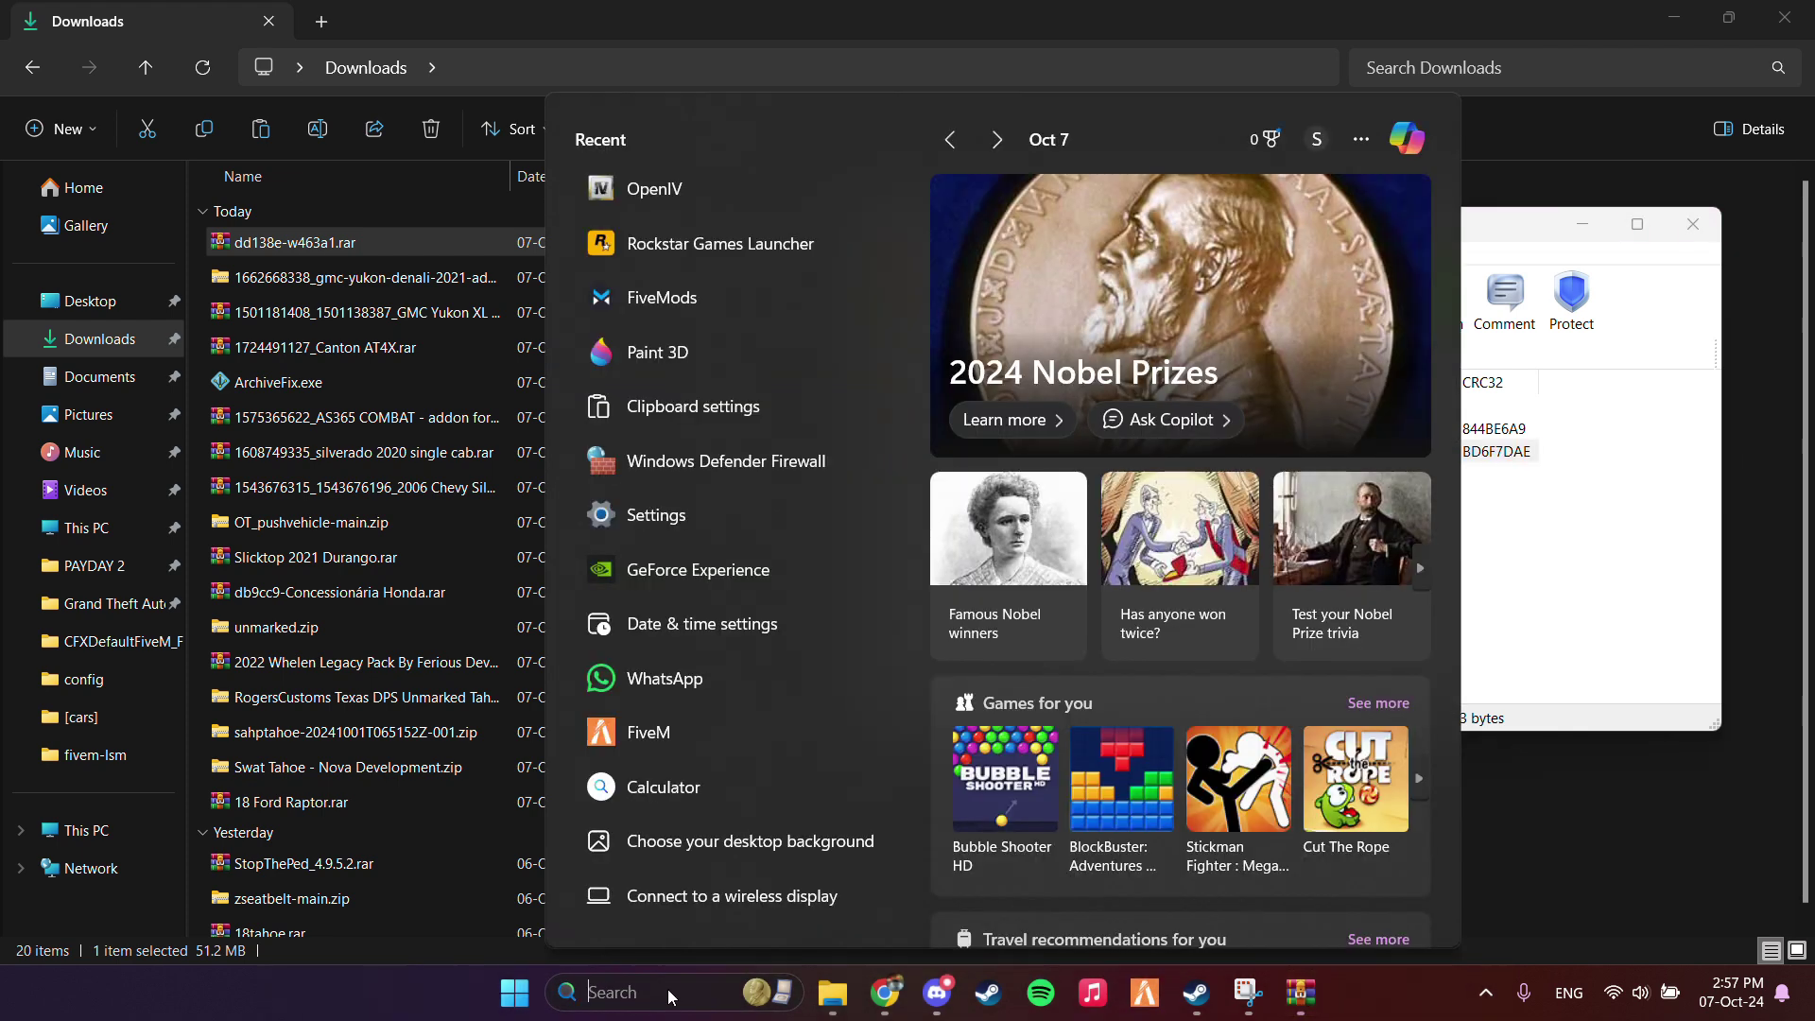
{"action": "type", "text": "ope"}
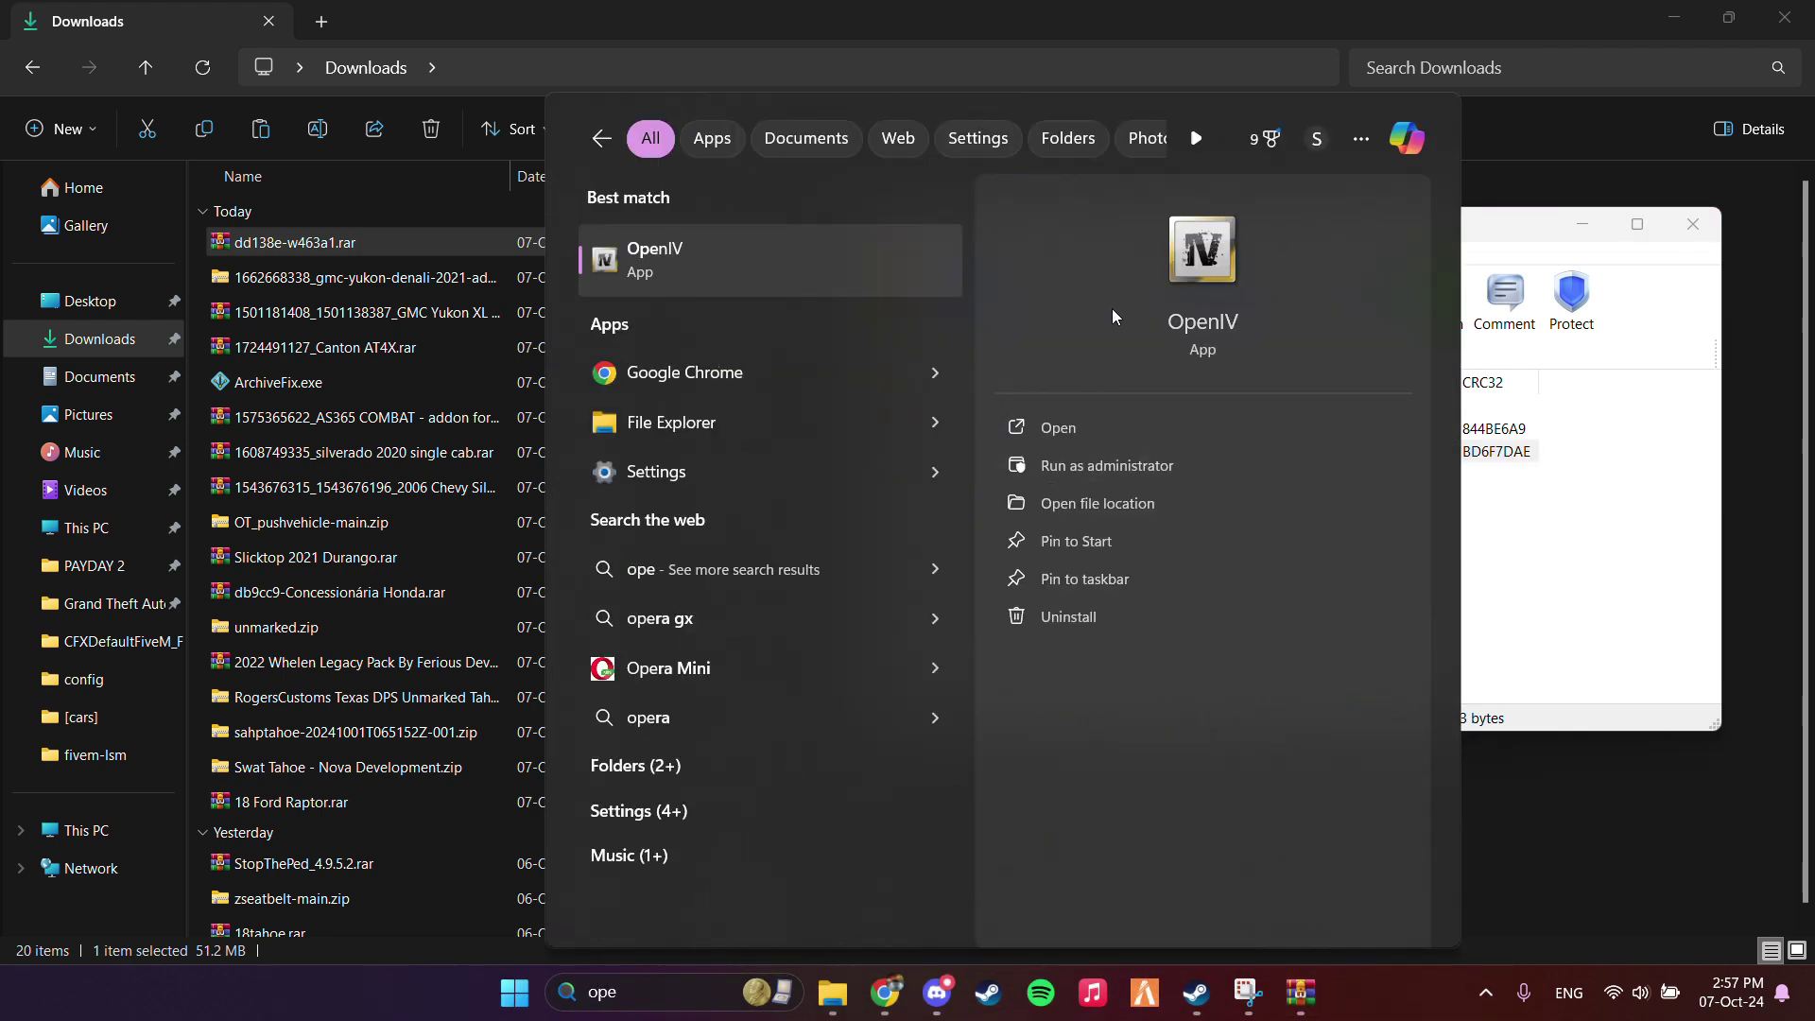
{"action": "left_click", "coordinate": [1199, 276]}
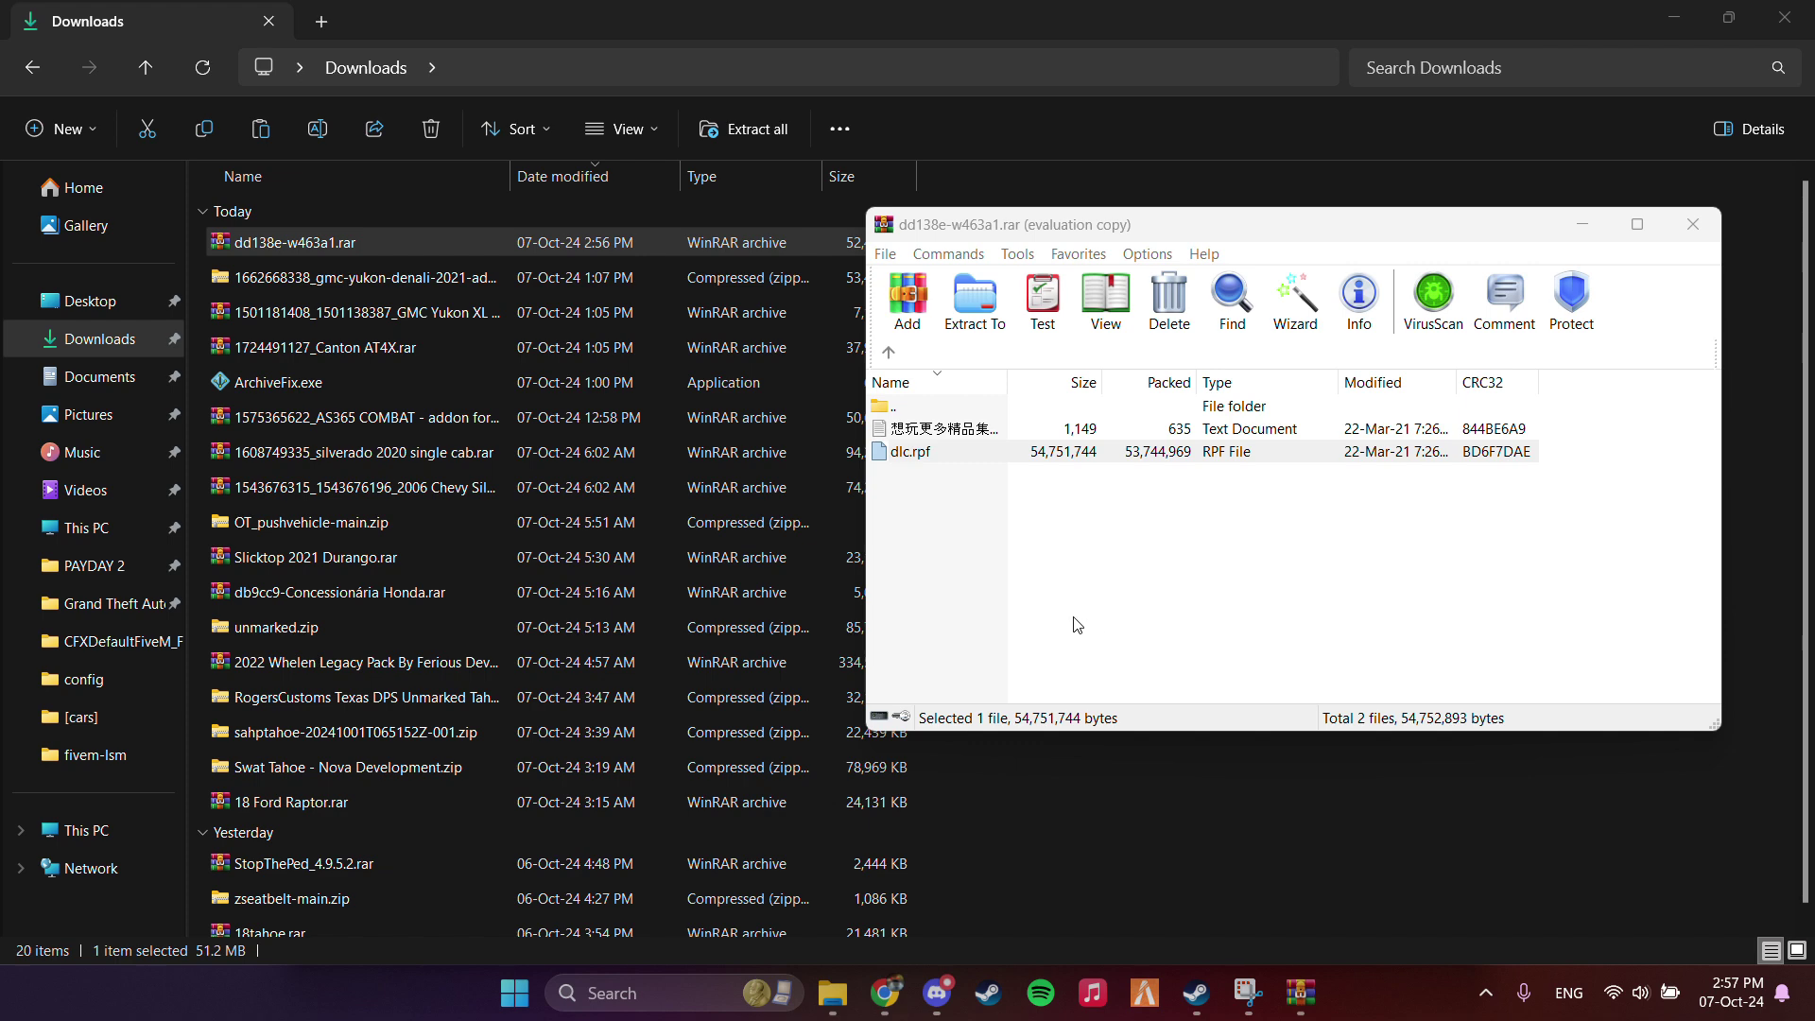
{"action": "left_click", "coordinate": [764, 545]}
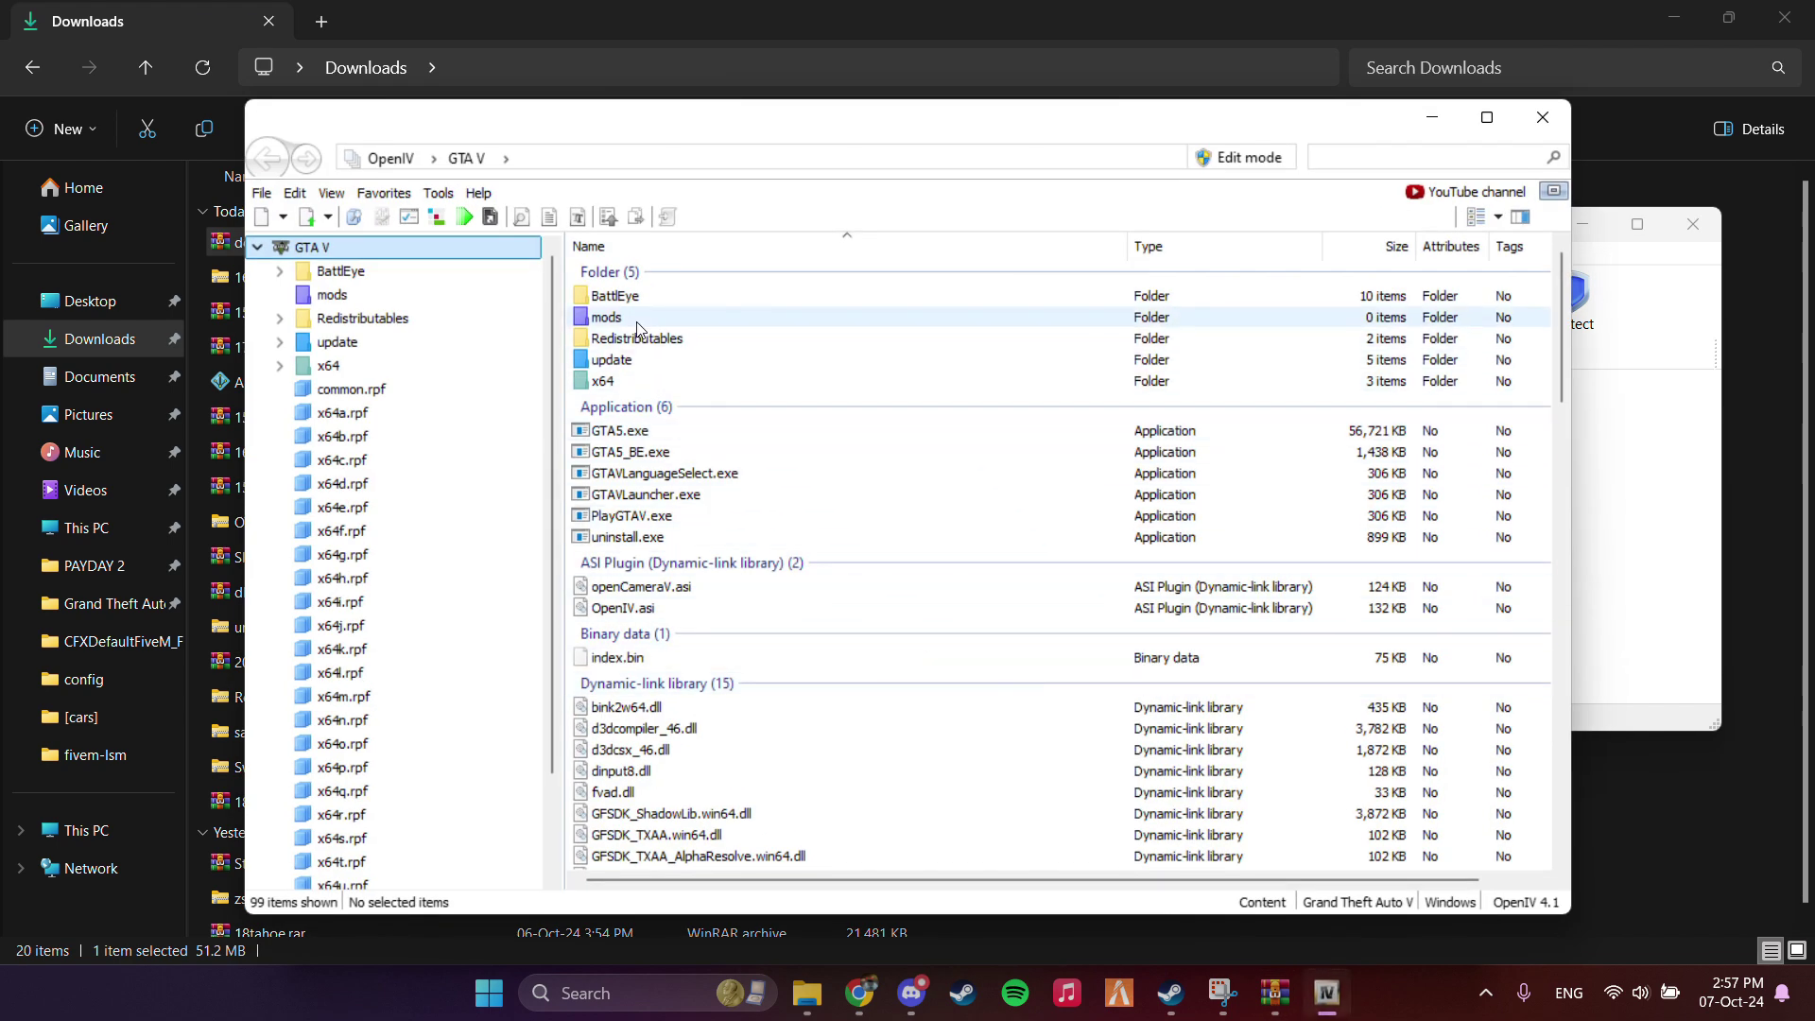
Step: Open the mods folder in OpenIV and enable Edit mode, accepting the editing warning
{"action": "double_click", "coordinate": [638, 322]}
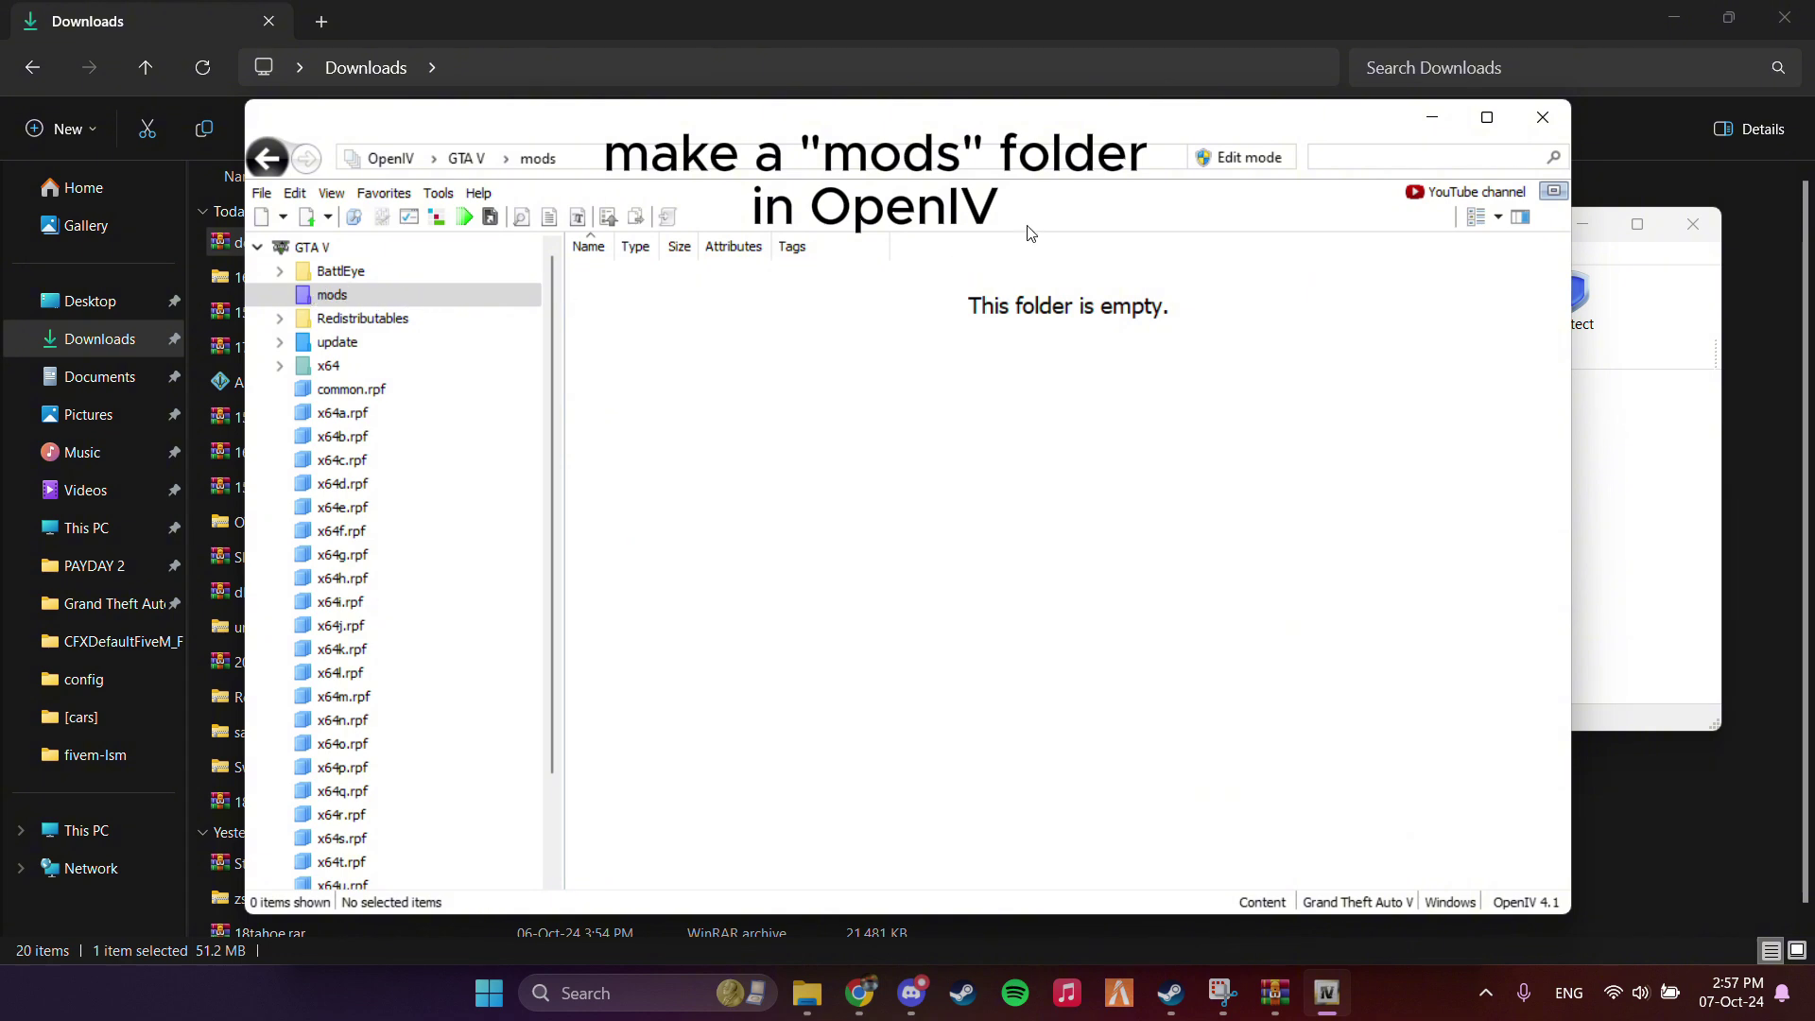
{"action": "left_click", "coordinate": [1227, 160]}
{"action": "left_click", "coordinate": [978, 572]}
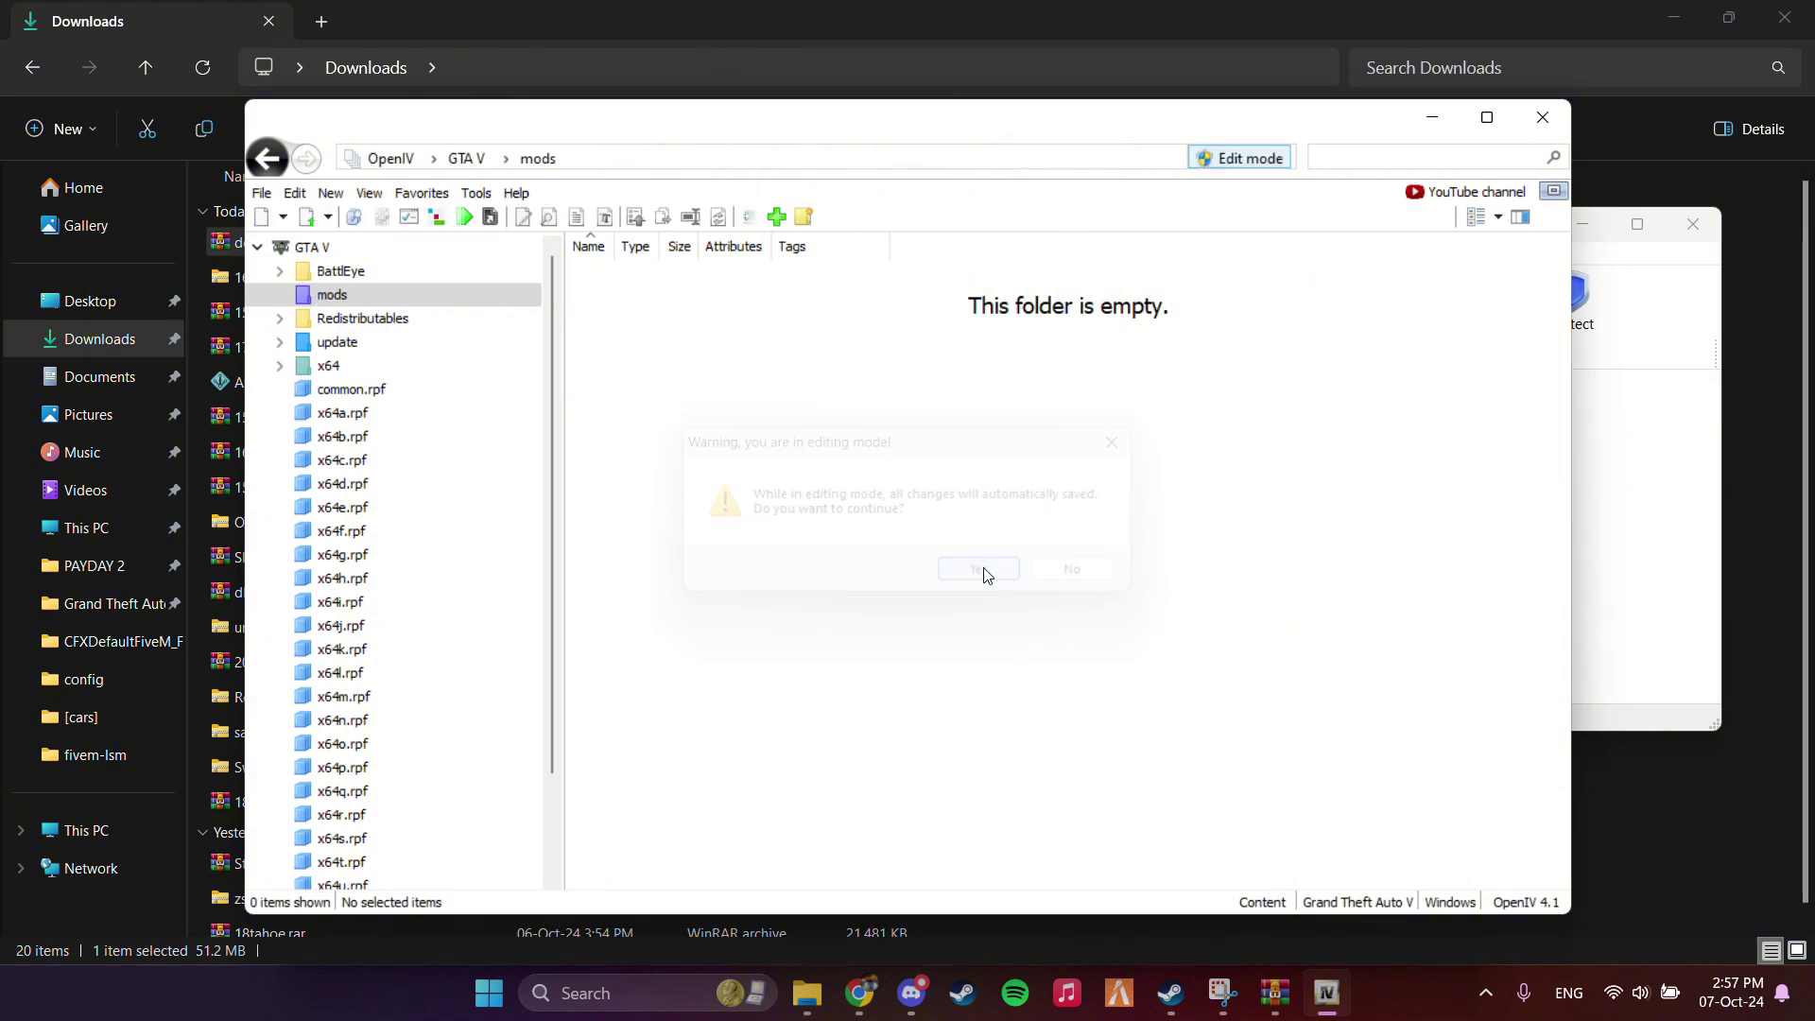
{"action": "left_click", "coordinate": [342, 298]}
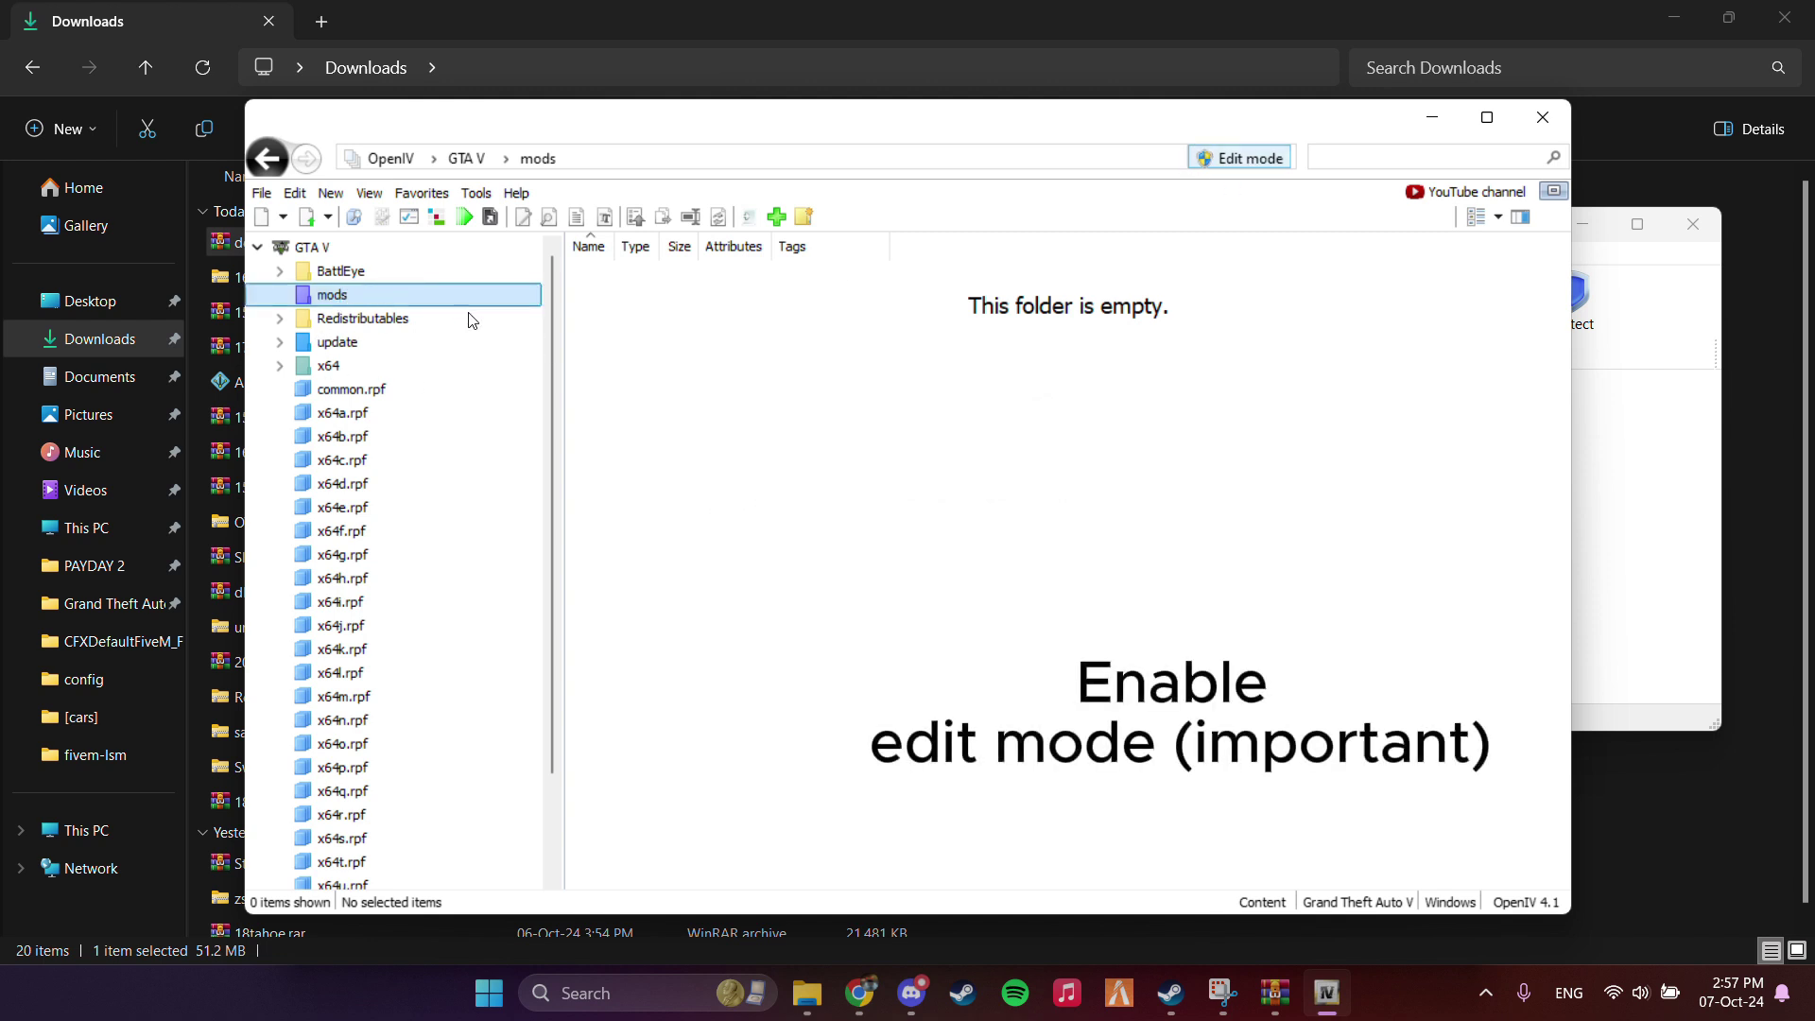
Step: Copy dlc.rpf from the WinRAR archive into OpenIV's mods folder and select it there
{"action": "left_click", "coordinate": [1607, 430]}
{"action": "left_click_drag", "start_coordinate": [1231, 224], "coordinate": [1297, 231]}
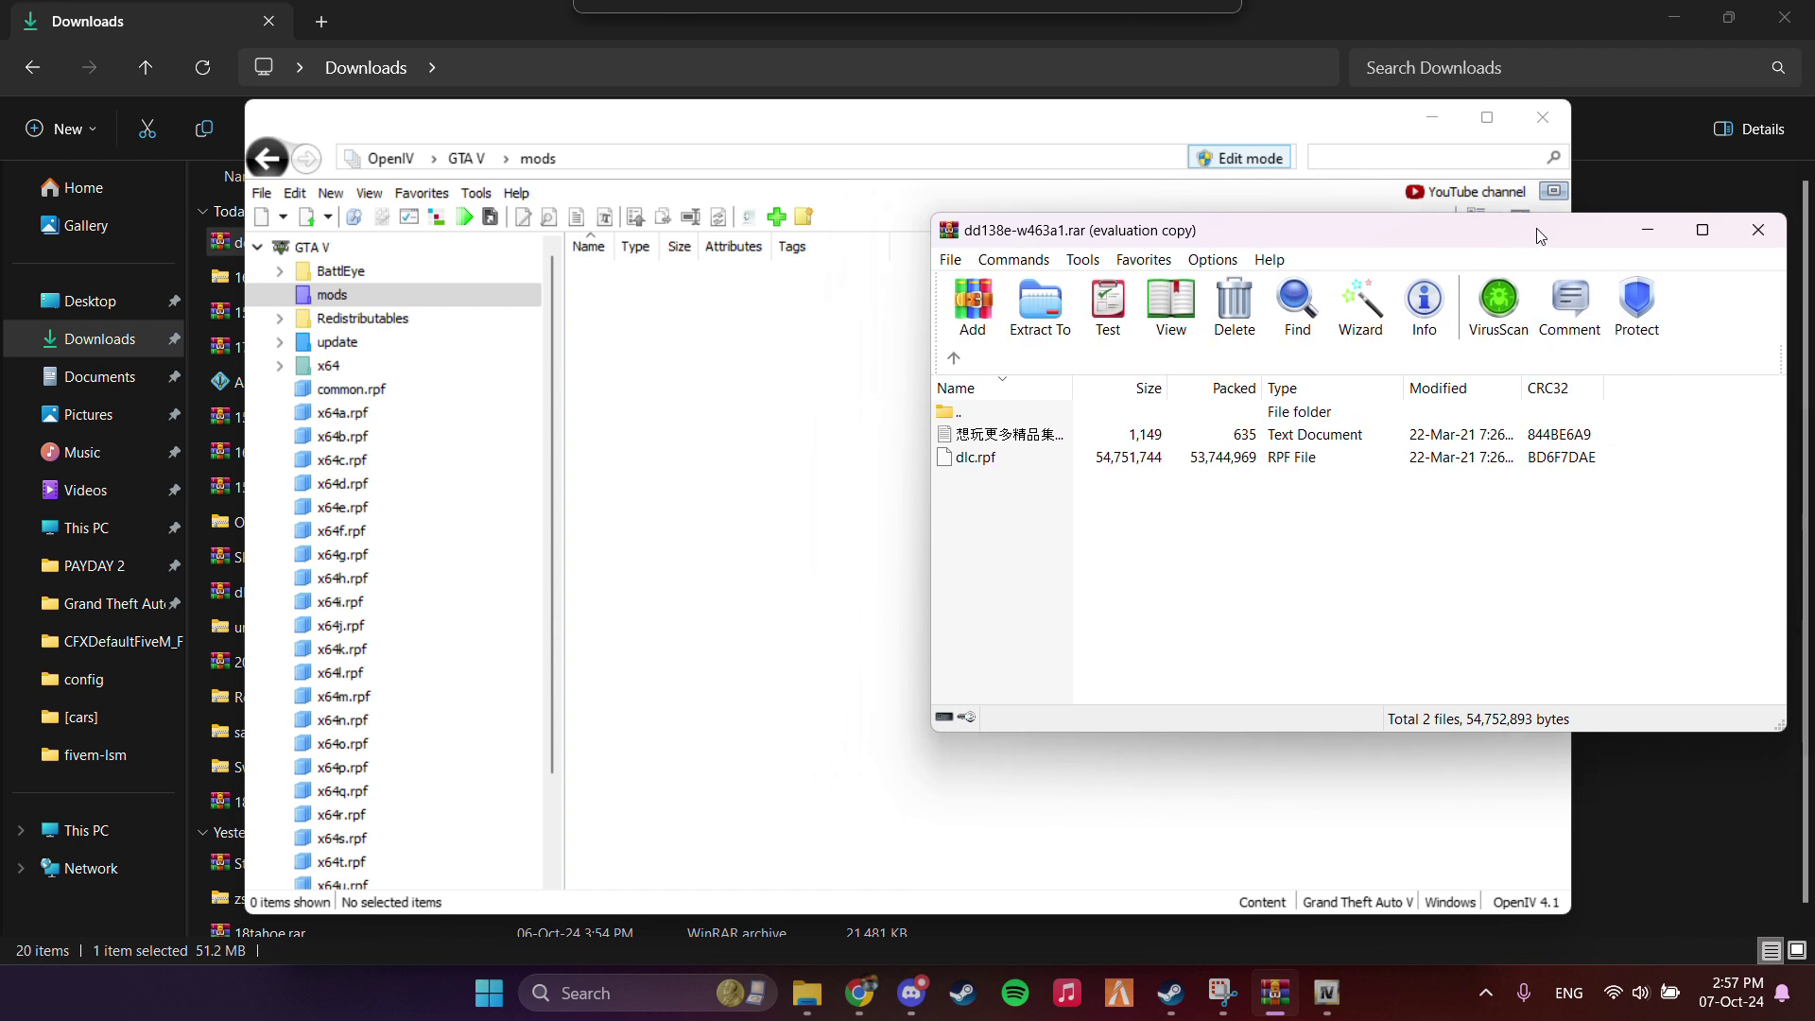
{"action": "left_click", "coordinate": [1026, 459]}
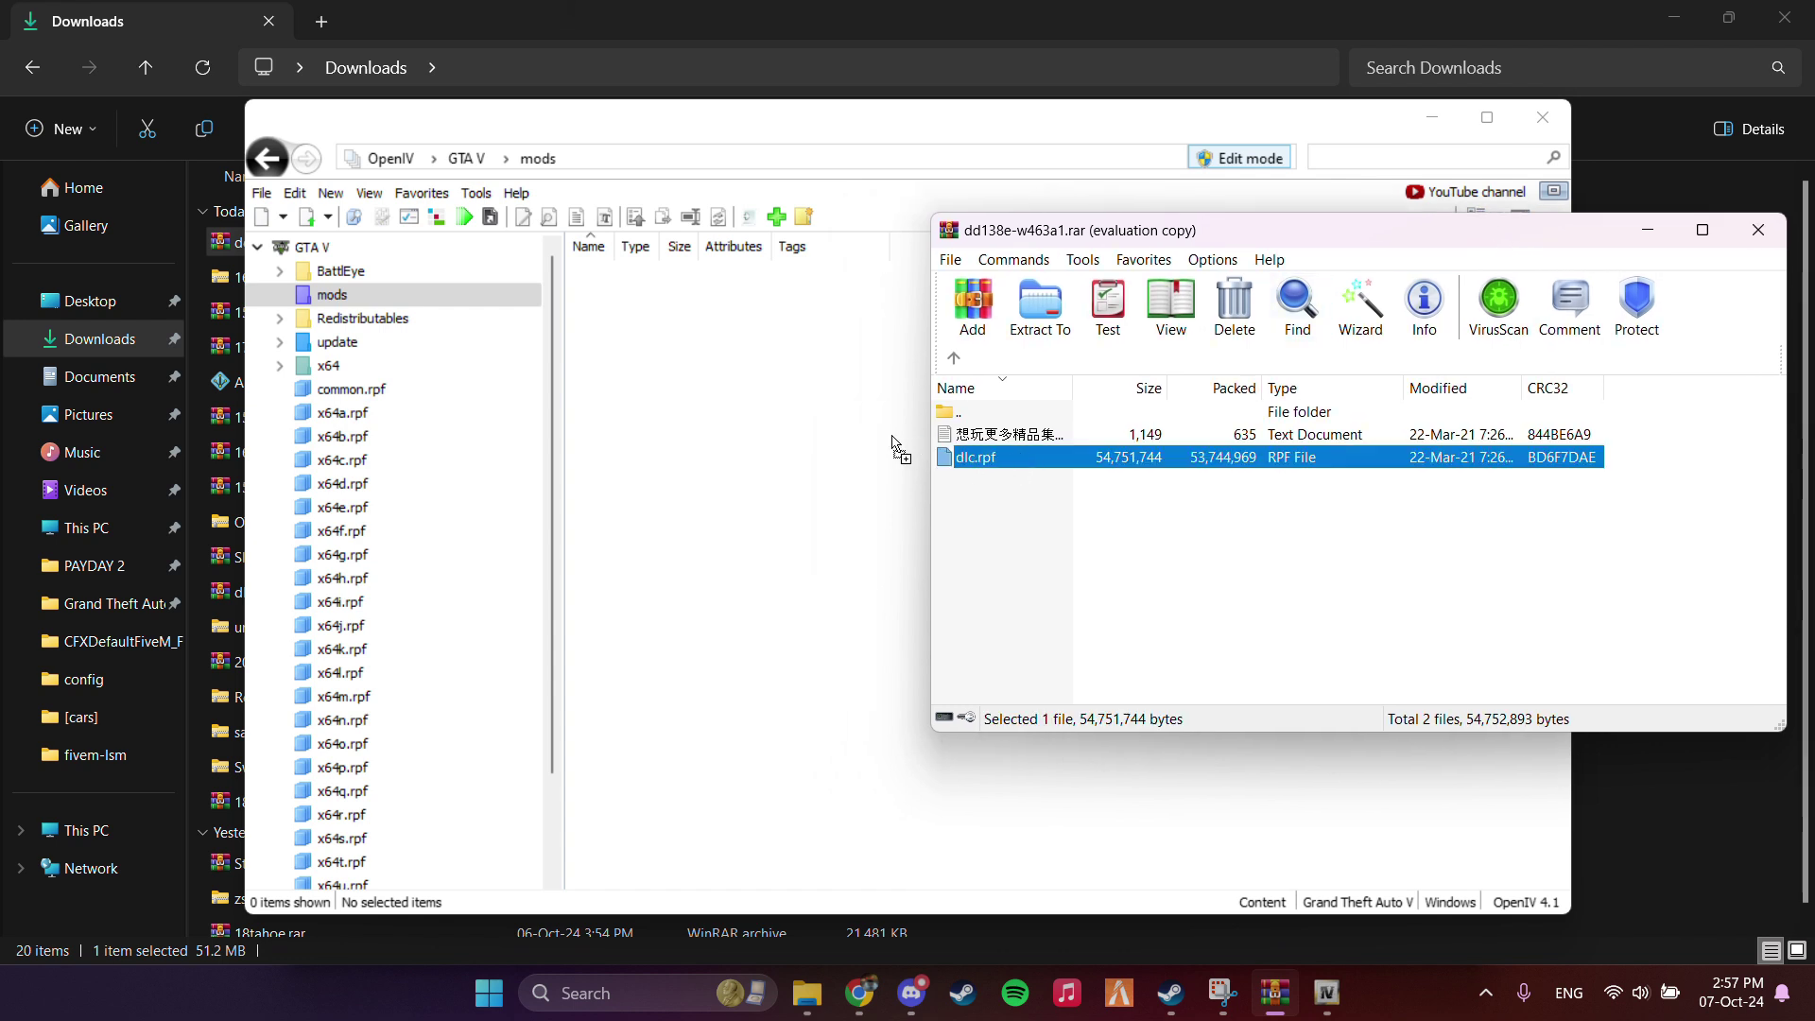
{"action": "left_click_drag", "start_coordinate": [893, 444], "coordinate": [832, 411]}
{"action": "left_click", "coordinate": [794, 525]}
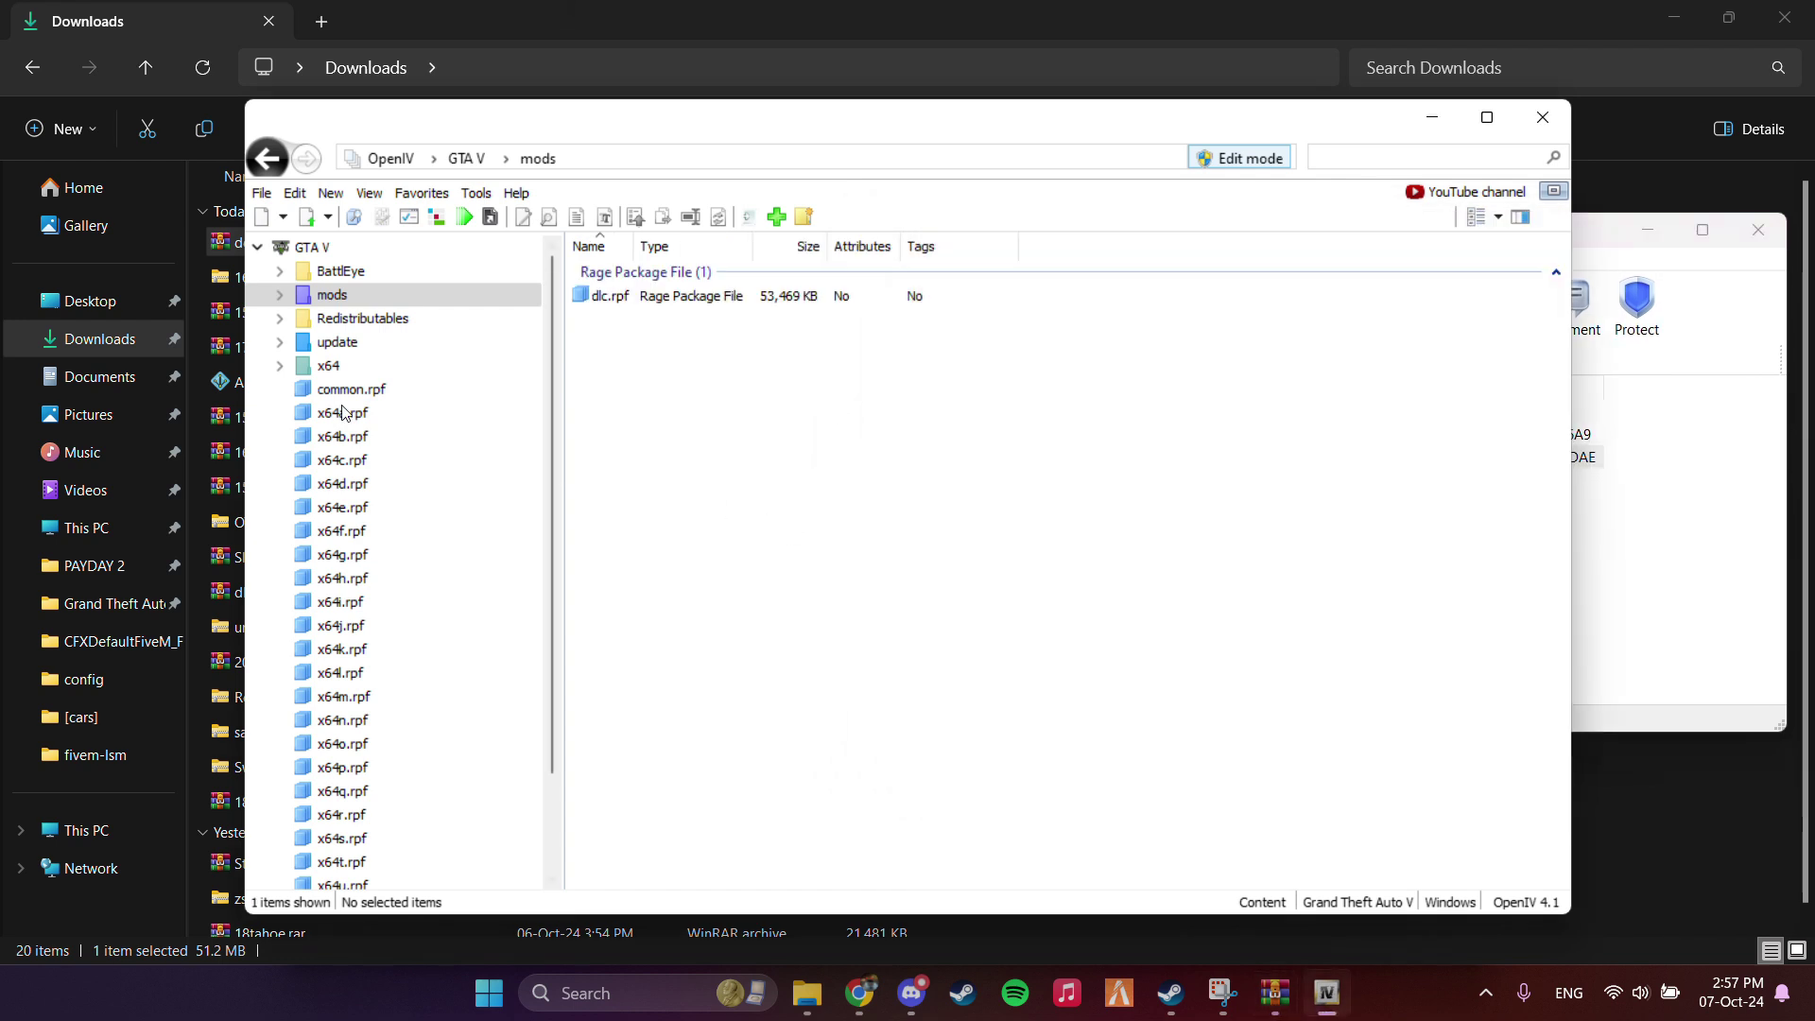
{"action": "left_click", "coordinate": [325, 302]}
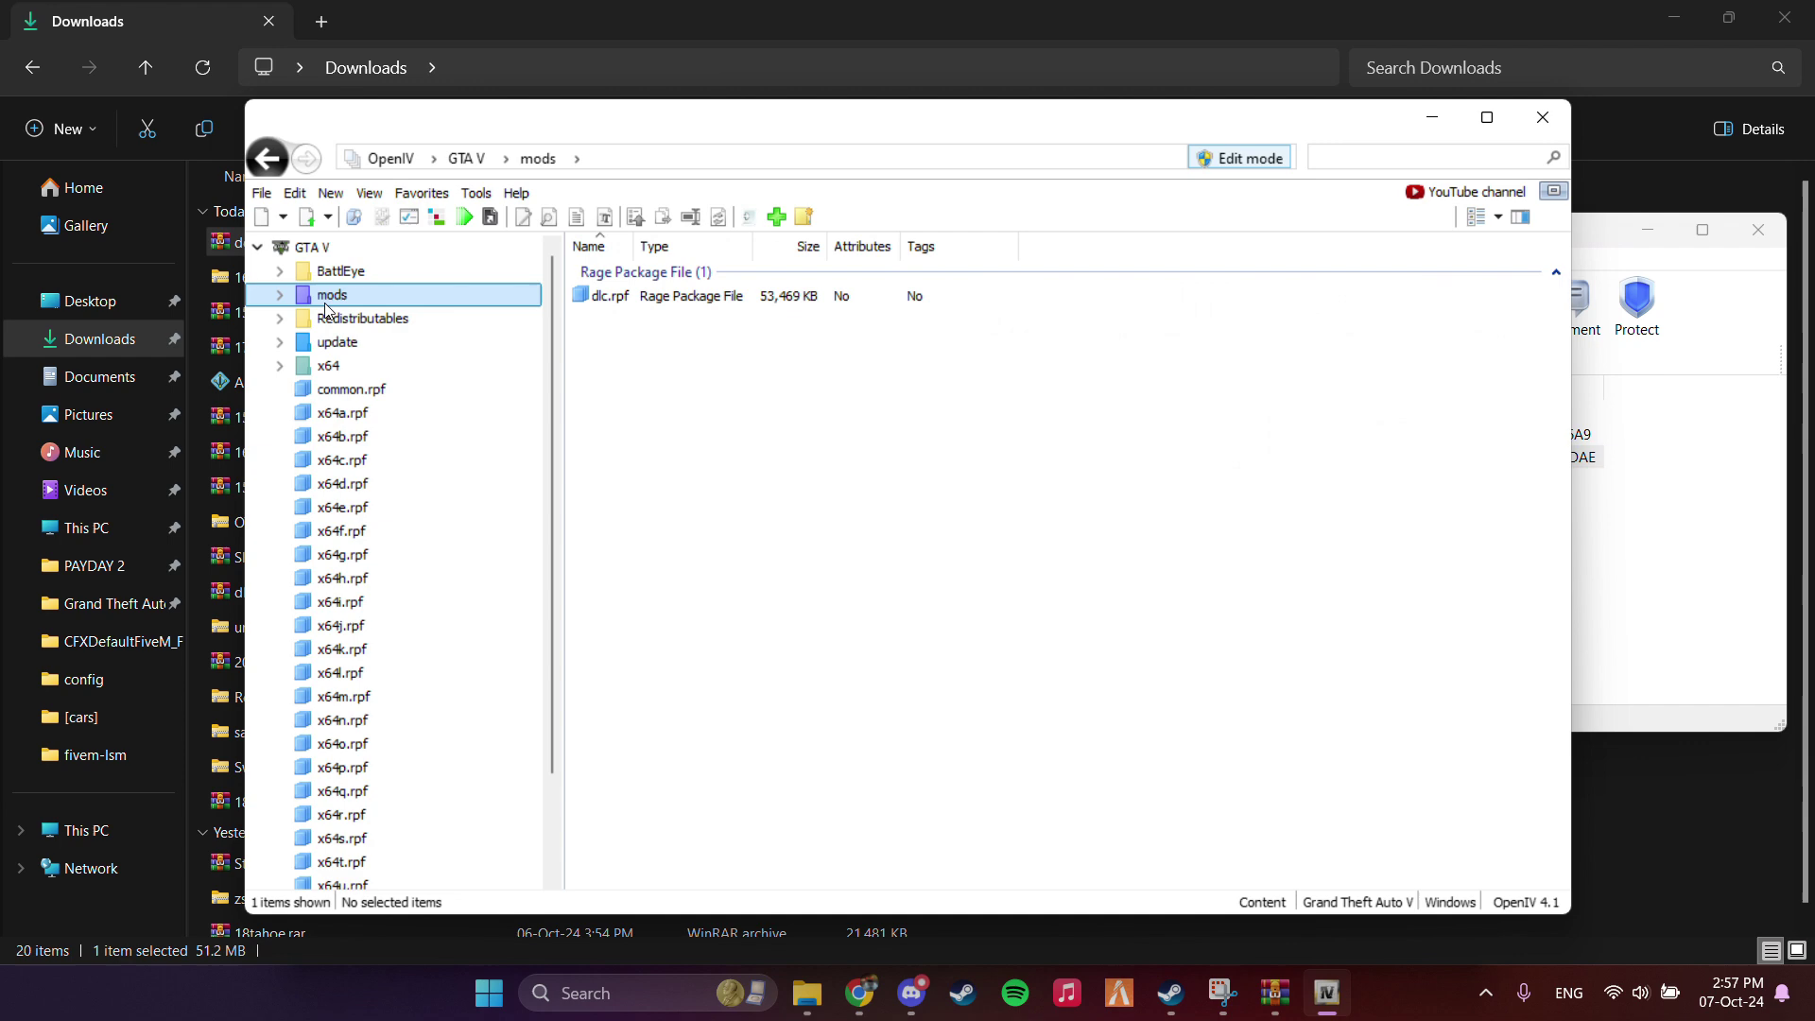
{"action": "left_click", "coordinate": [643, 300]}
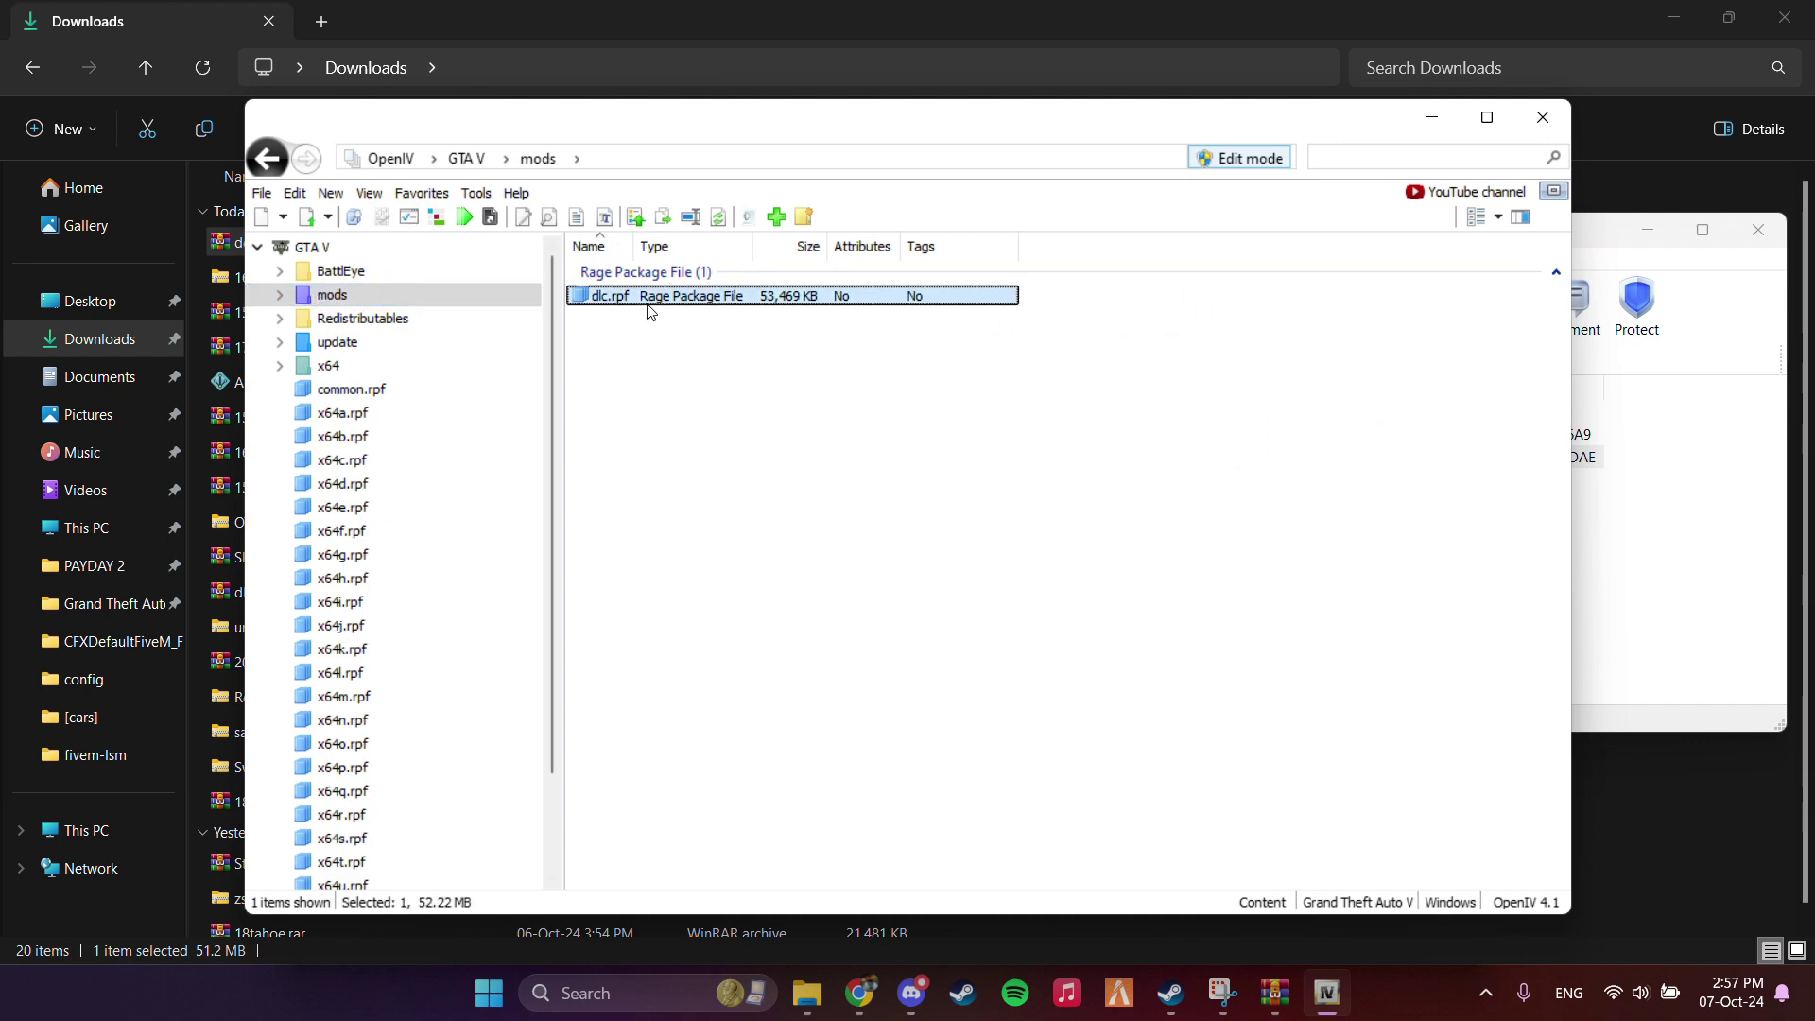
Step: Switch to File Explorer and create a folder named gclass on the Desktop
{"action": "left_click", "coordinate": [806, 993]}
{"action": "left_click", "coordinate": [320, 16]}
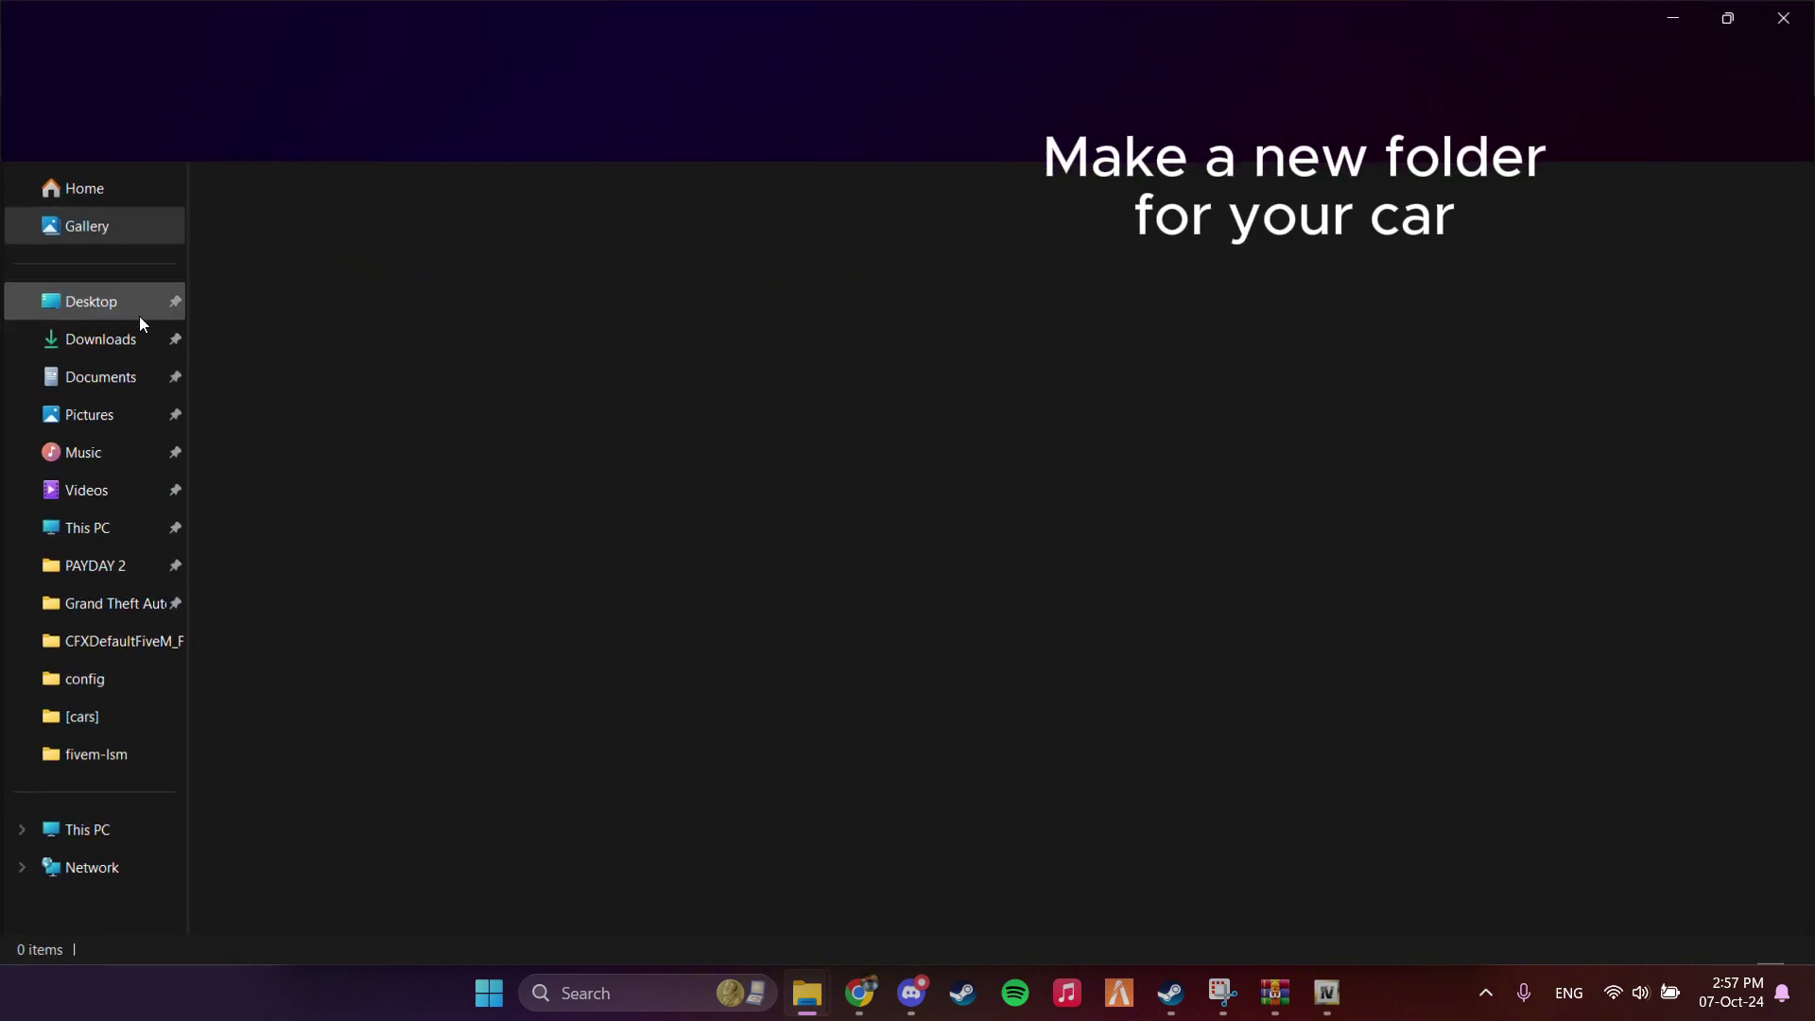
{"action": "left_click", "coordinate": [104, 304]}
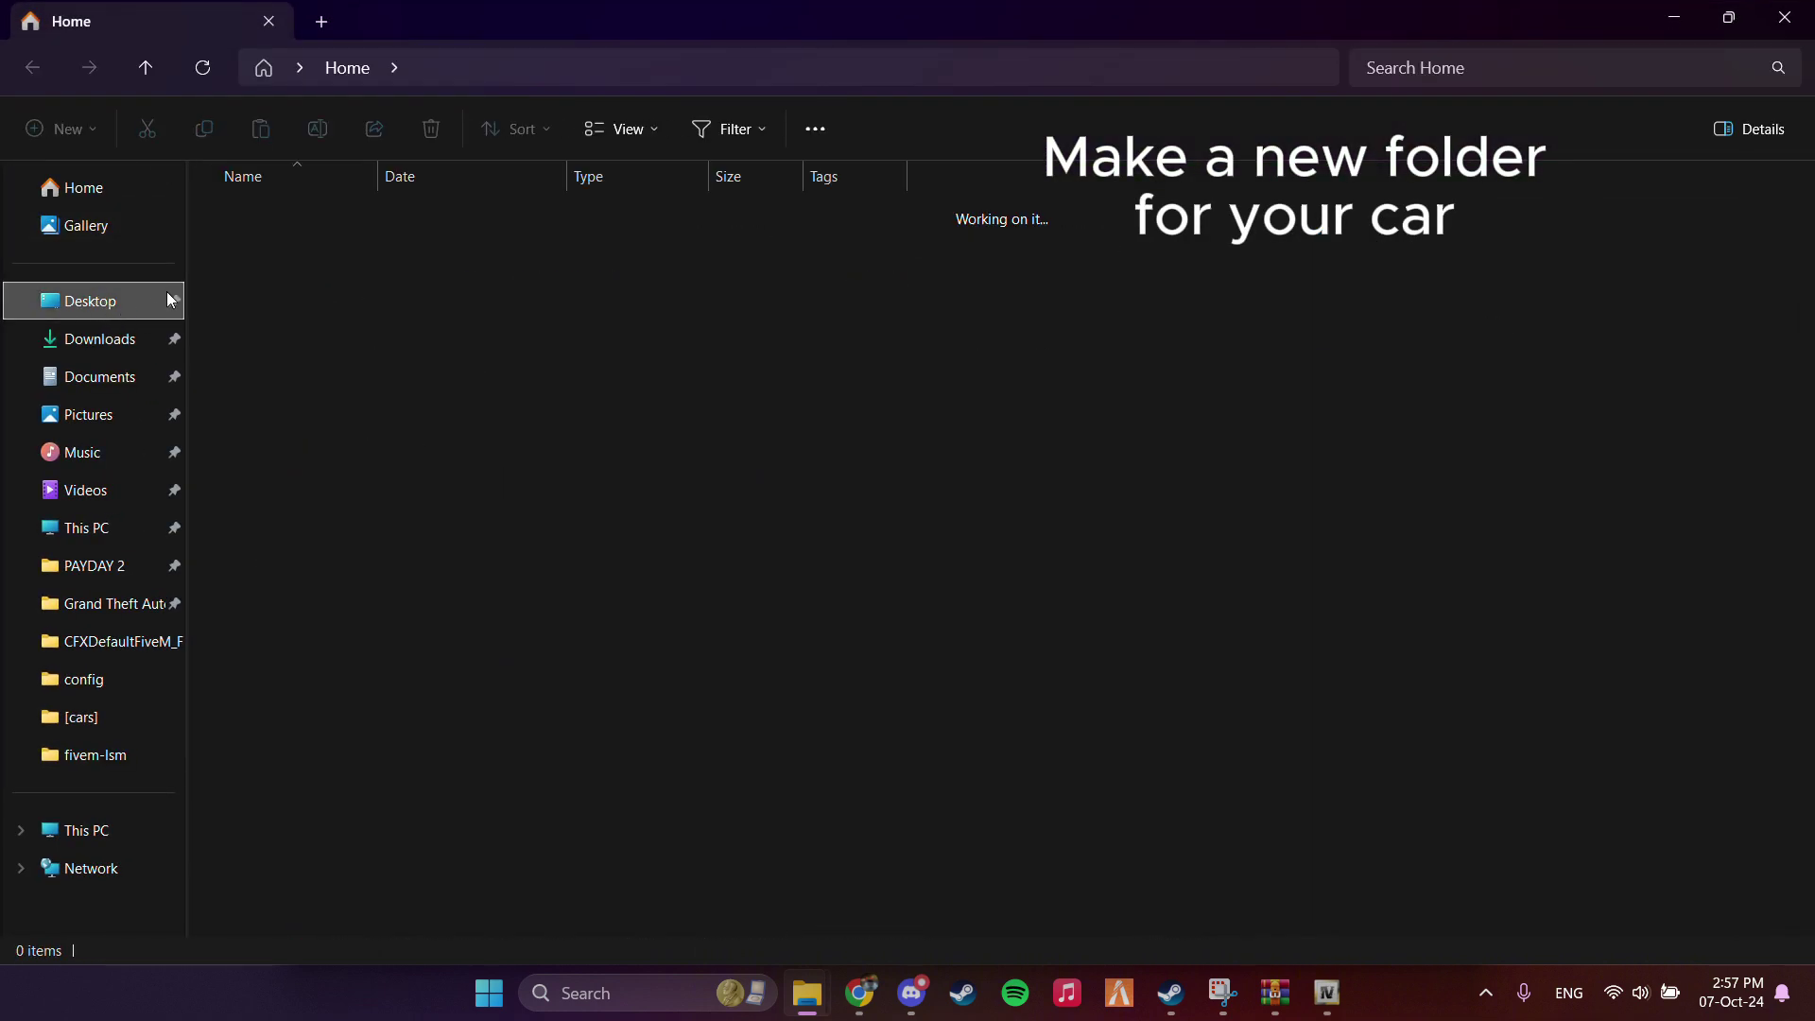
{"action": "left_click", "coordinate": [70, 133]}
{"action": "left_click", "coordinate": [115, 186]}
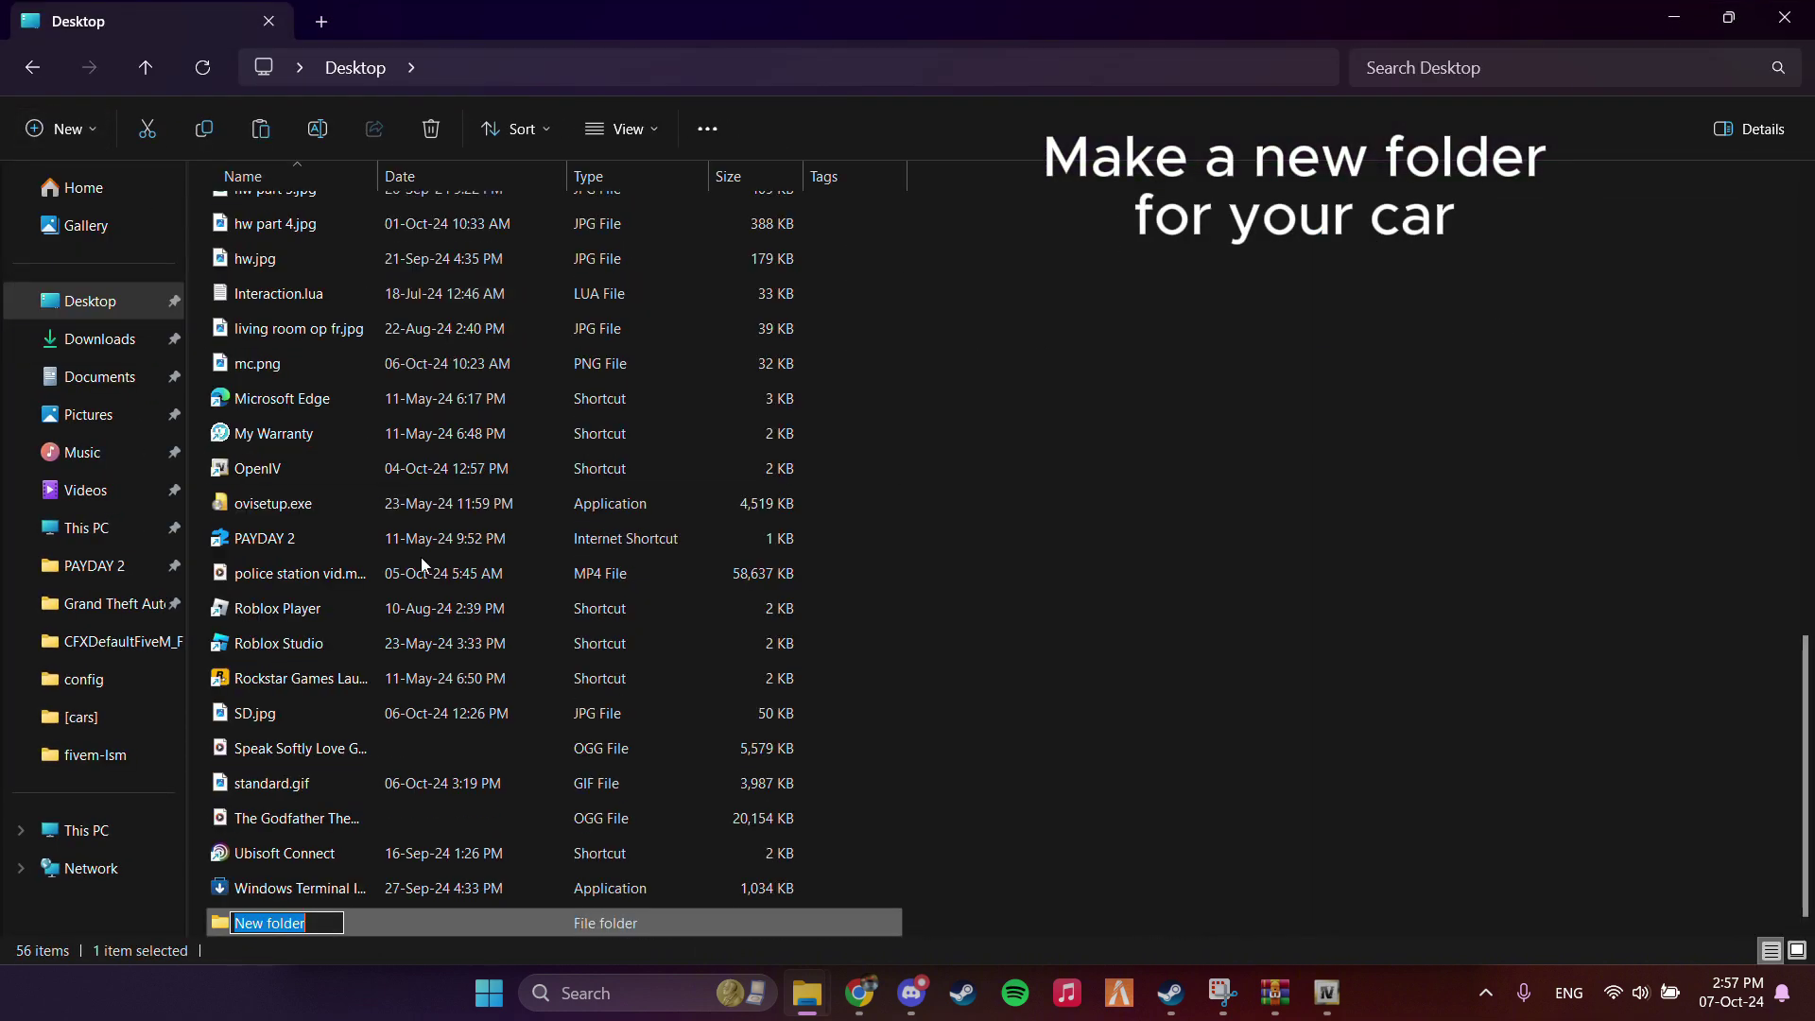
{"action": "type", "text": "gclass"}
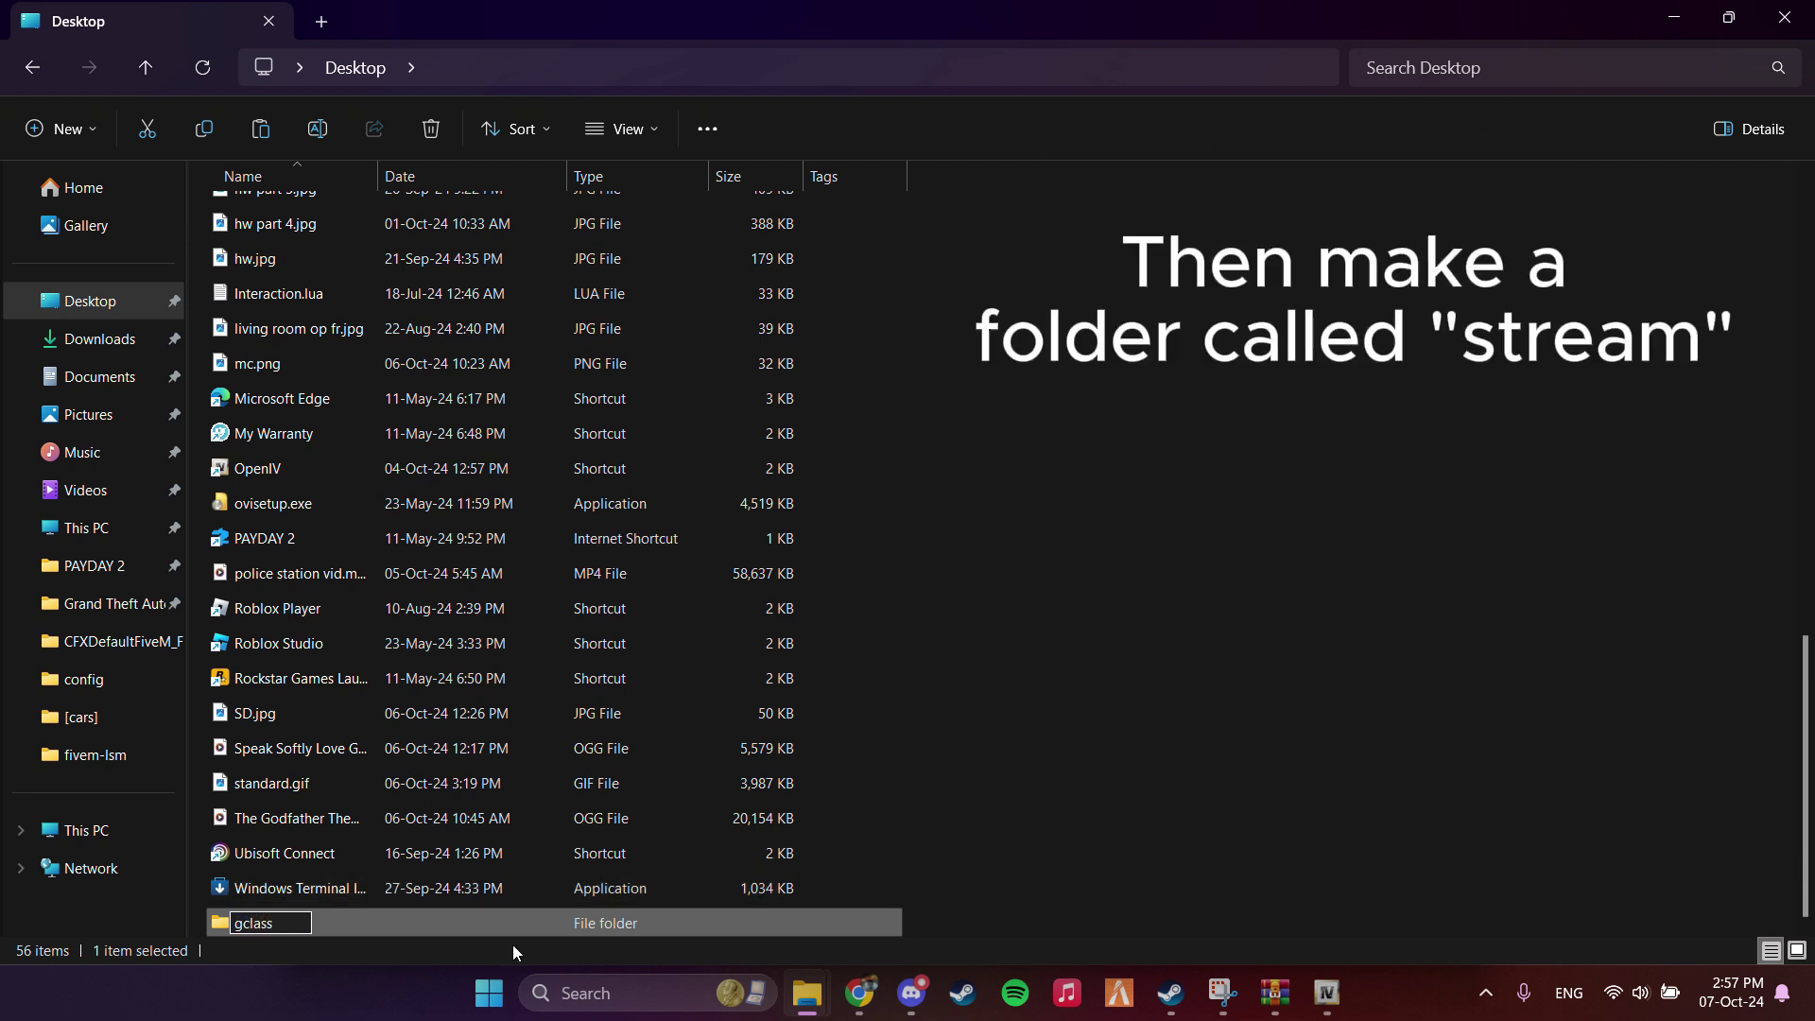
{"action": "key", "text": "Return"}
Step: Create a subfolder named stream inside the gclass folder
{"action": "double_click", "coordinate": [411, 923]}
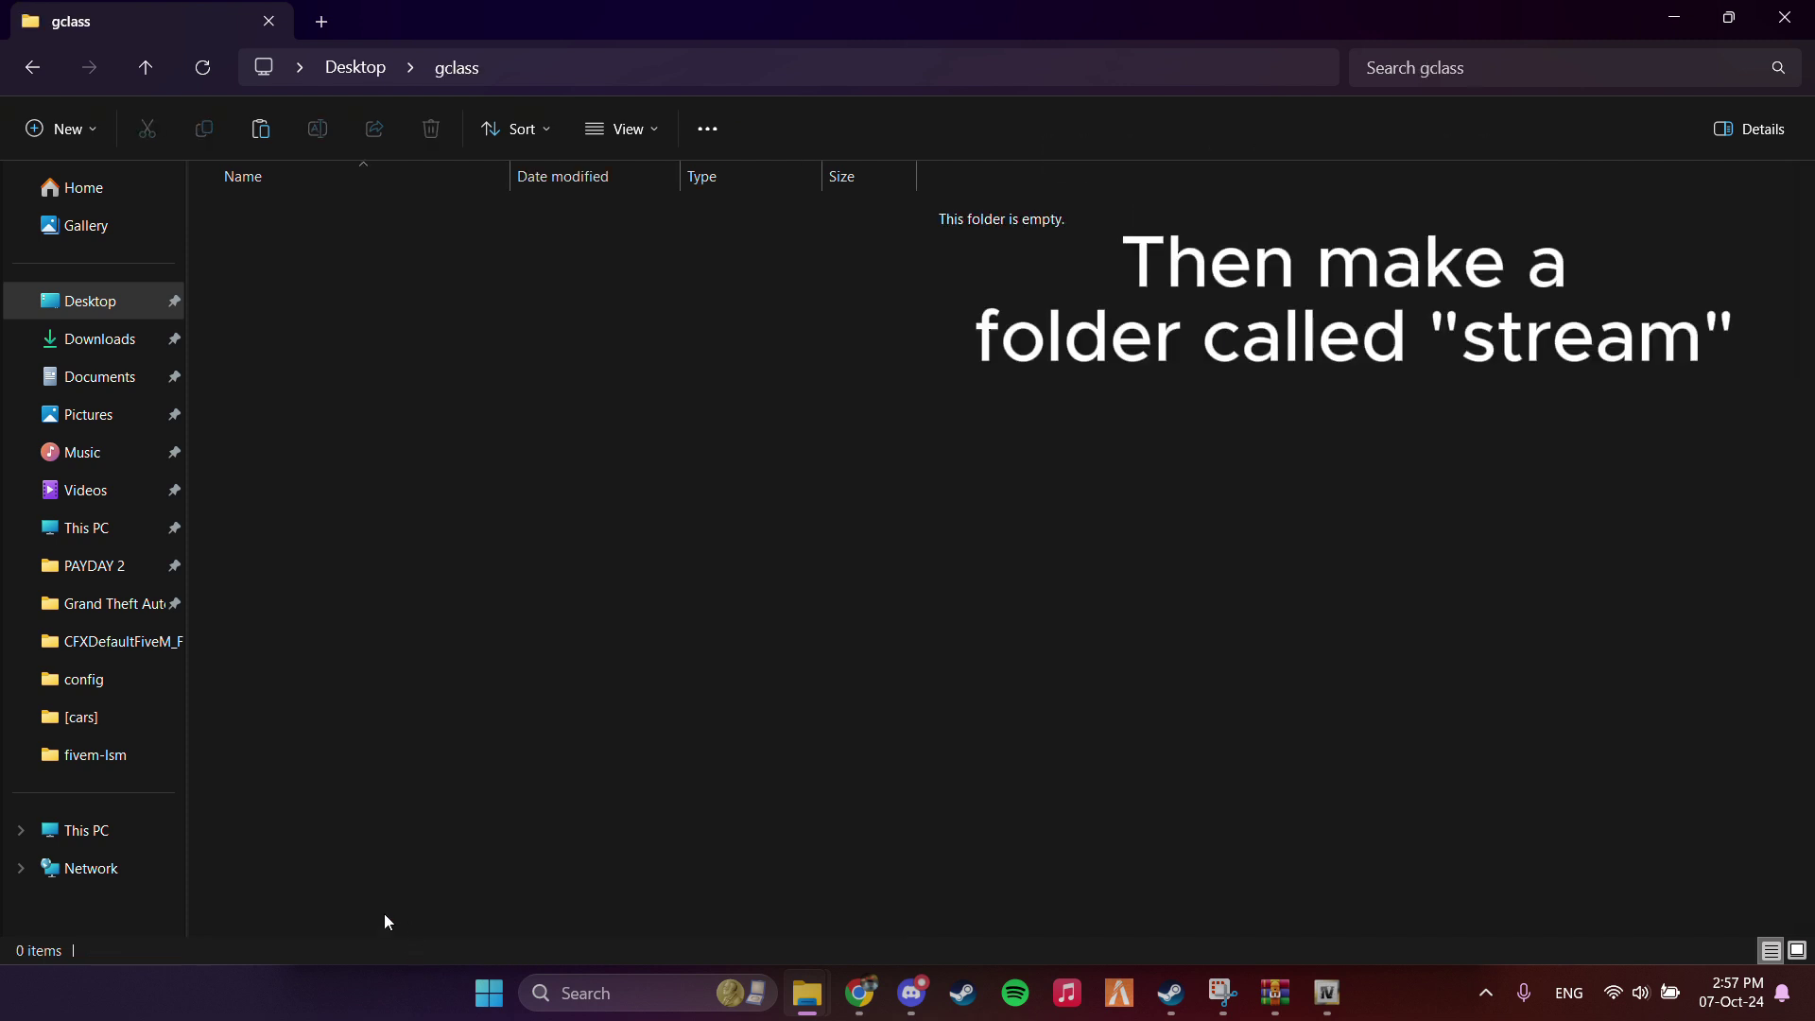
{"action": "left_click", "coordinate": [24, 144]}
{"action": "left_click", "coordinate": [84, 183]}
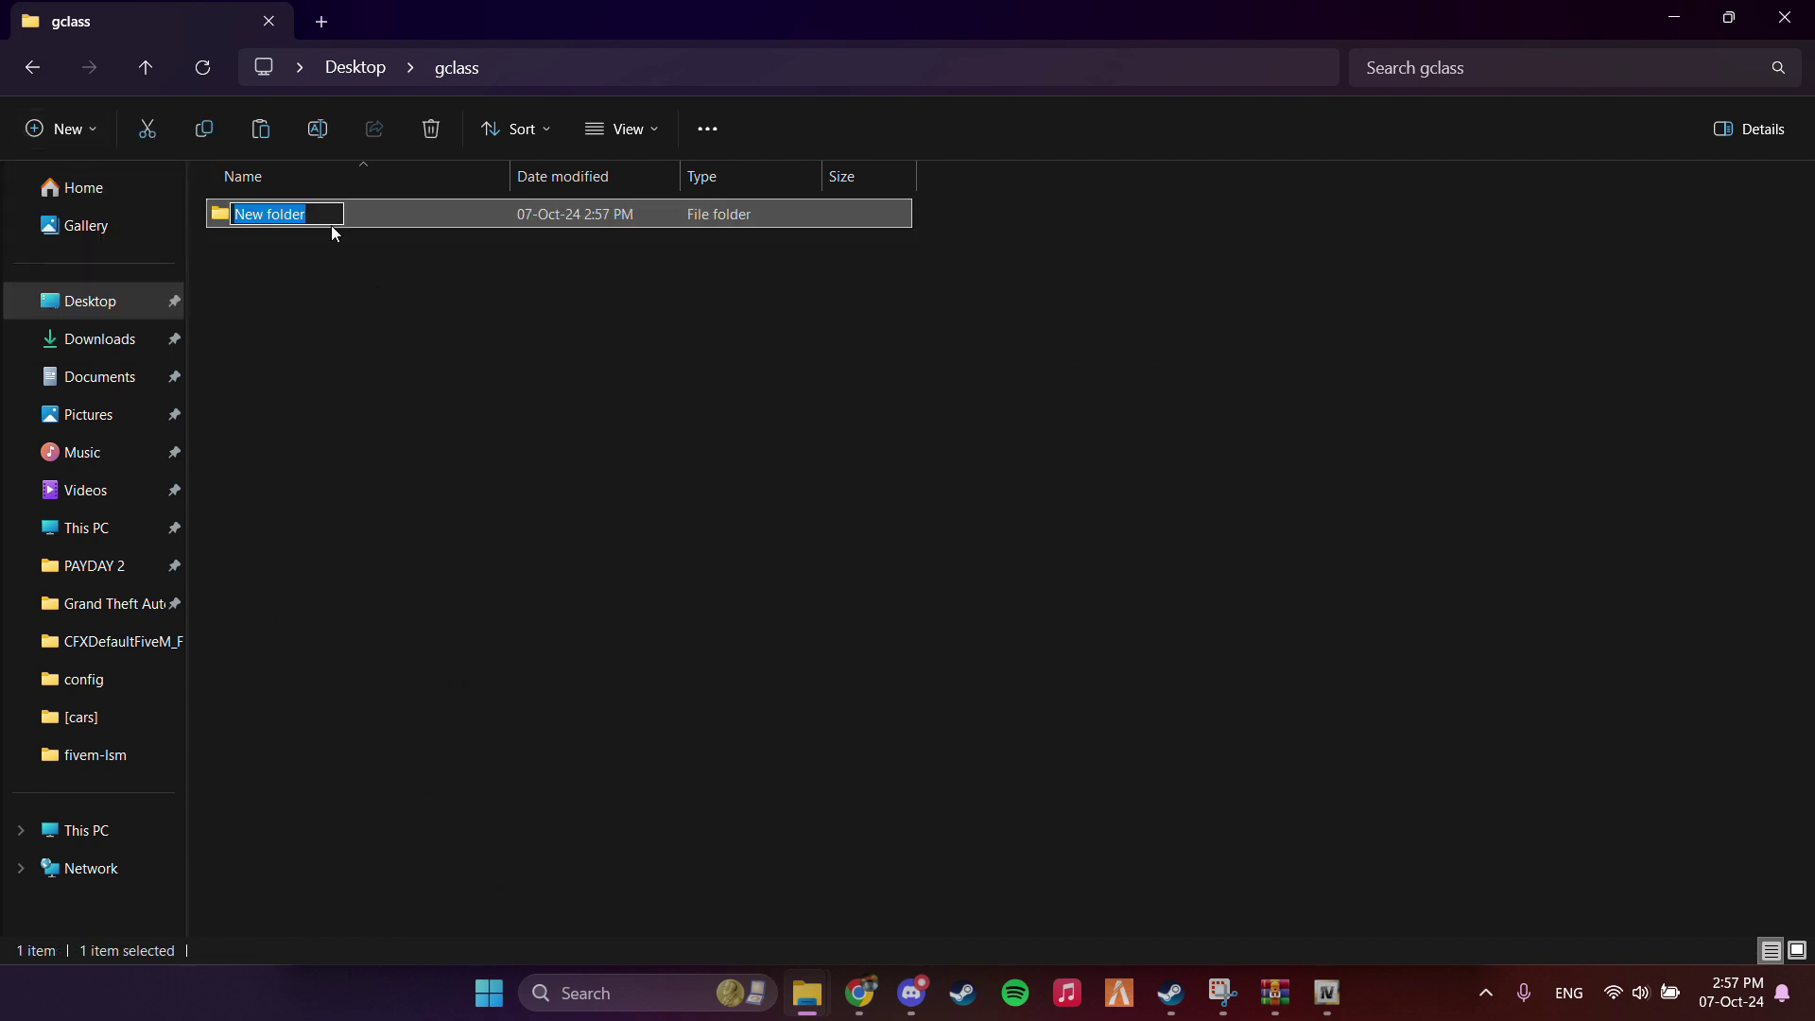
{"action": "type", "text": "stream"}
{"action": "left_click", "coordinate": [333, 314]}
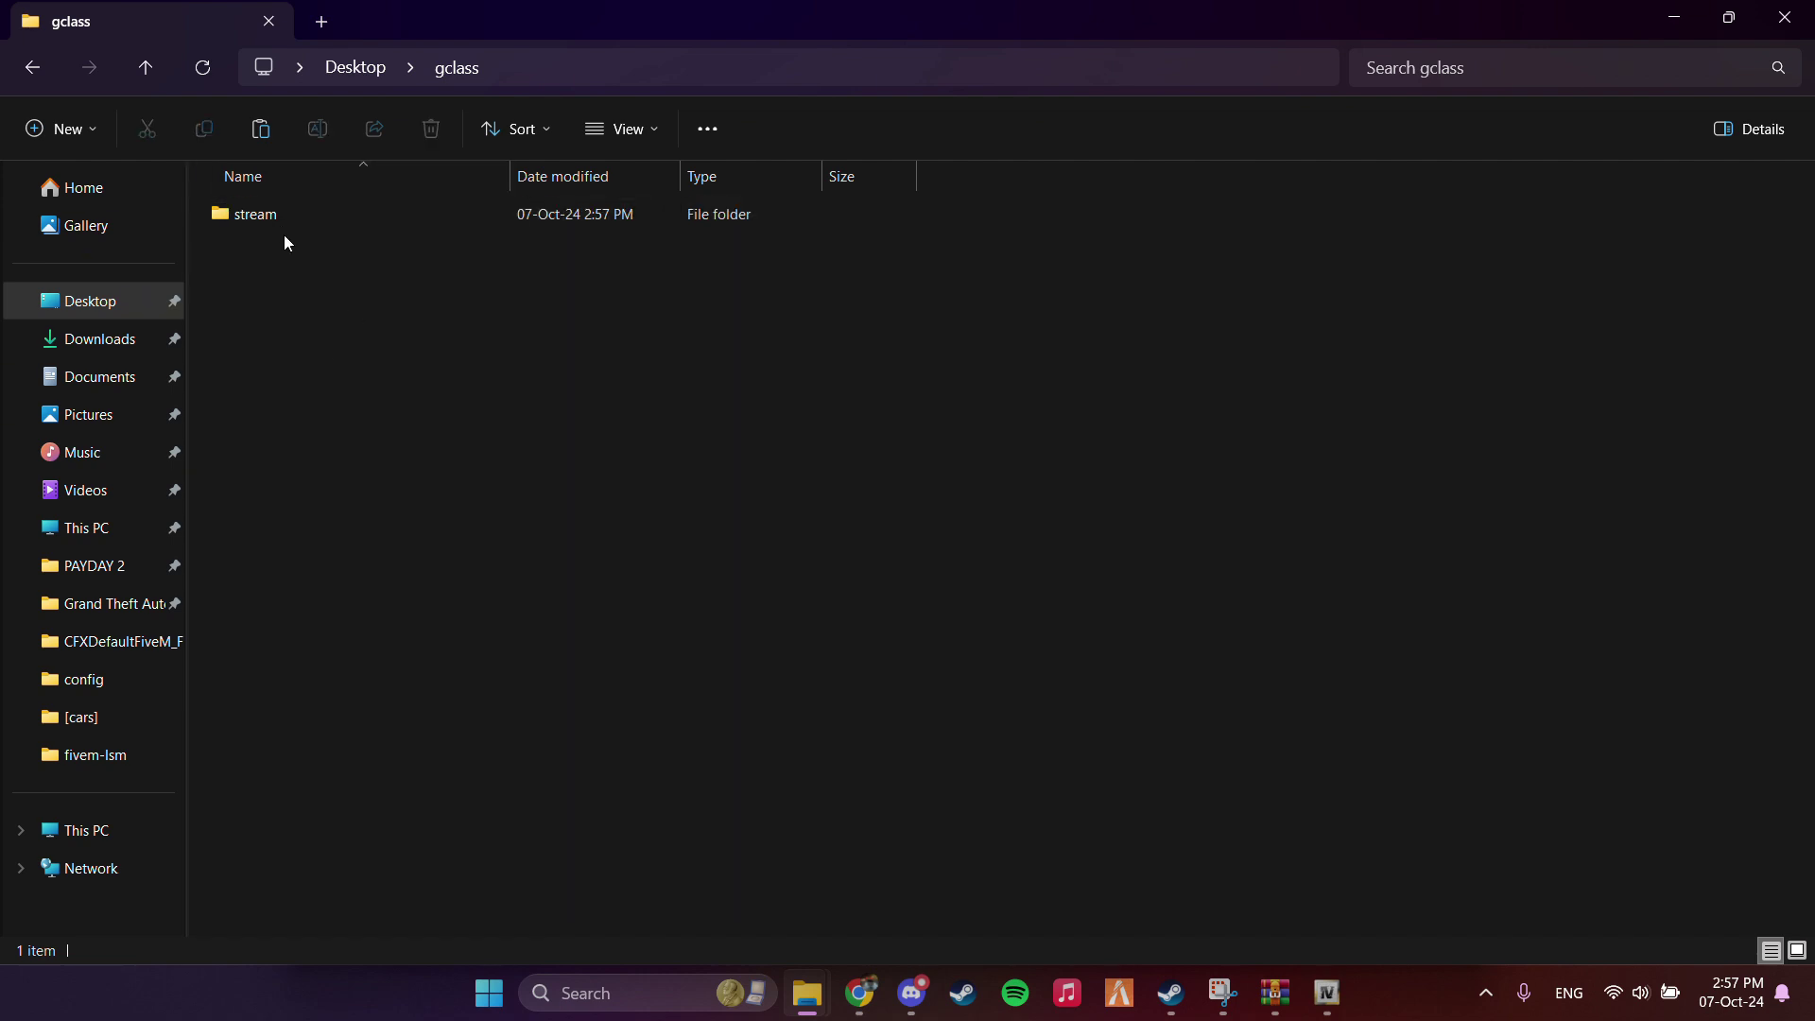
Step: Switch to OpenIV, open the data folder inside dlc.rpf and copy all five .meta files into the gclass folder
{"action": "left_click", "coordinate": [1322, 994]}
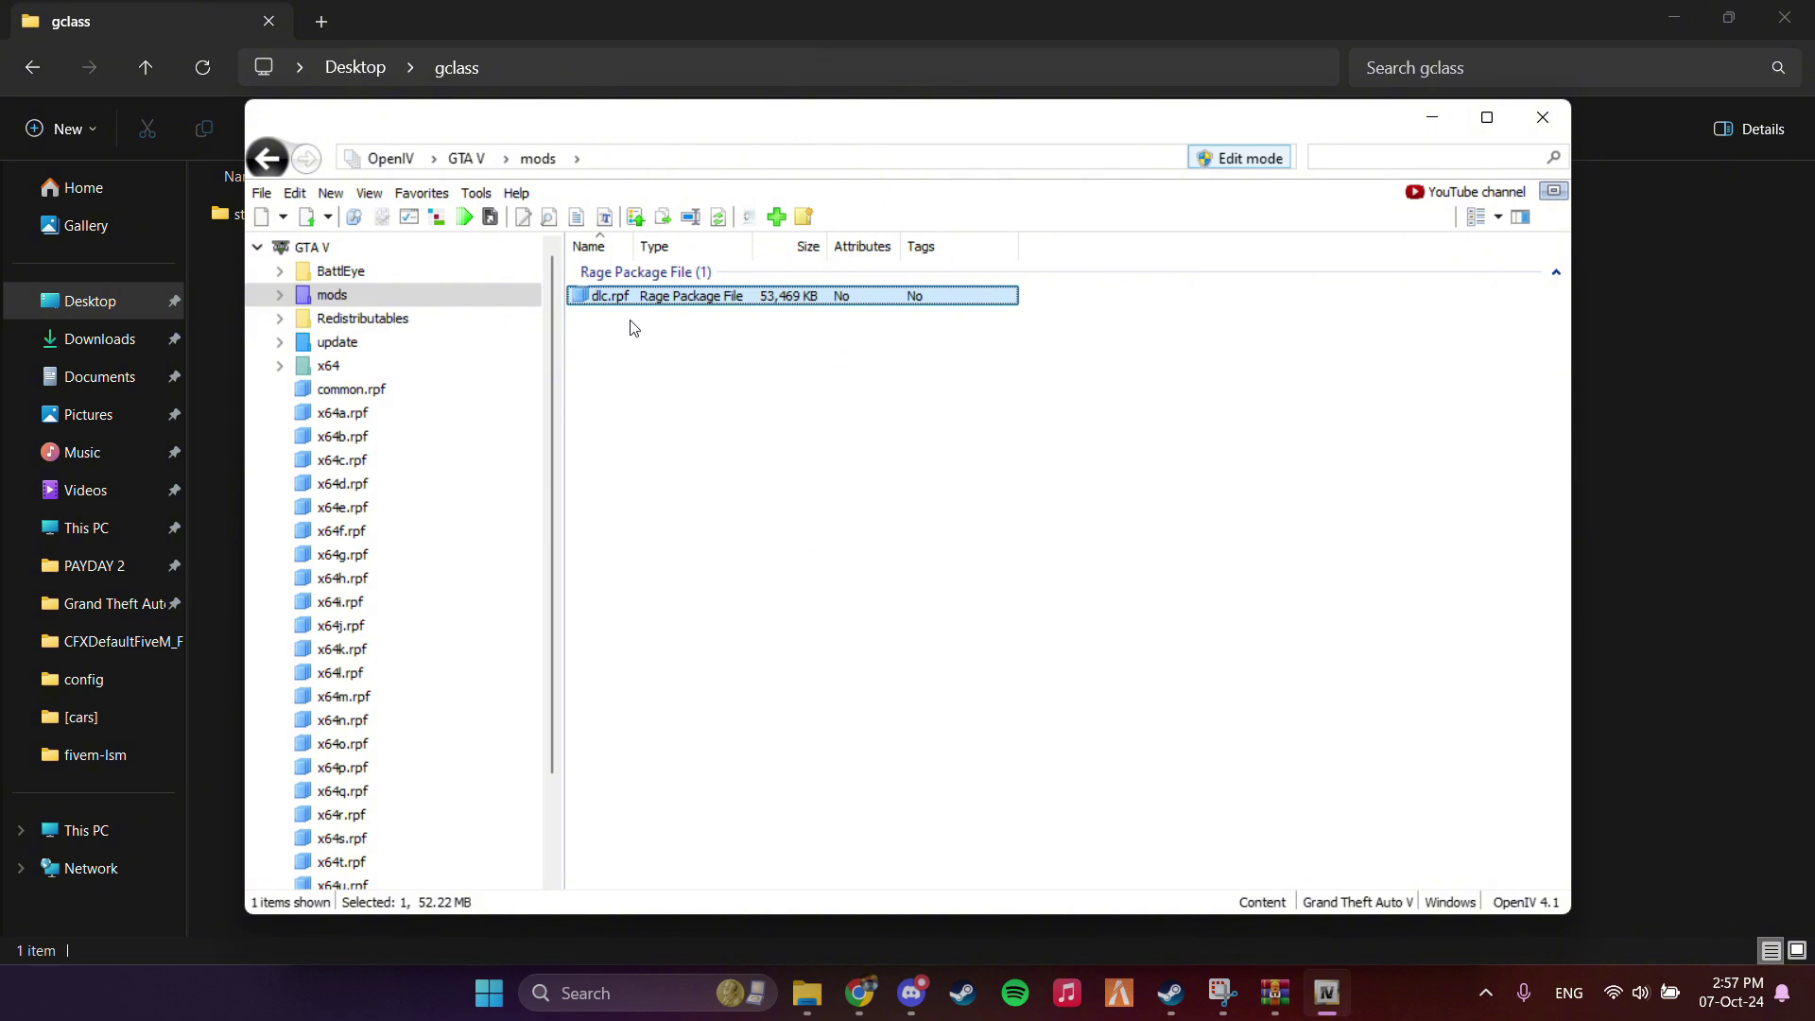
{"action": "double_click", "coordinate": [631, 297]}
{"action": "left_click_drag", "start_coordinate": [718, 123], "coordinate": [916, 254]}
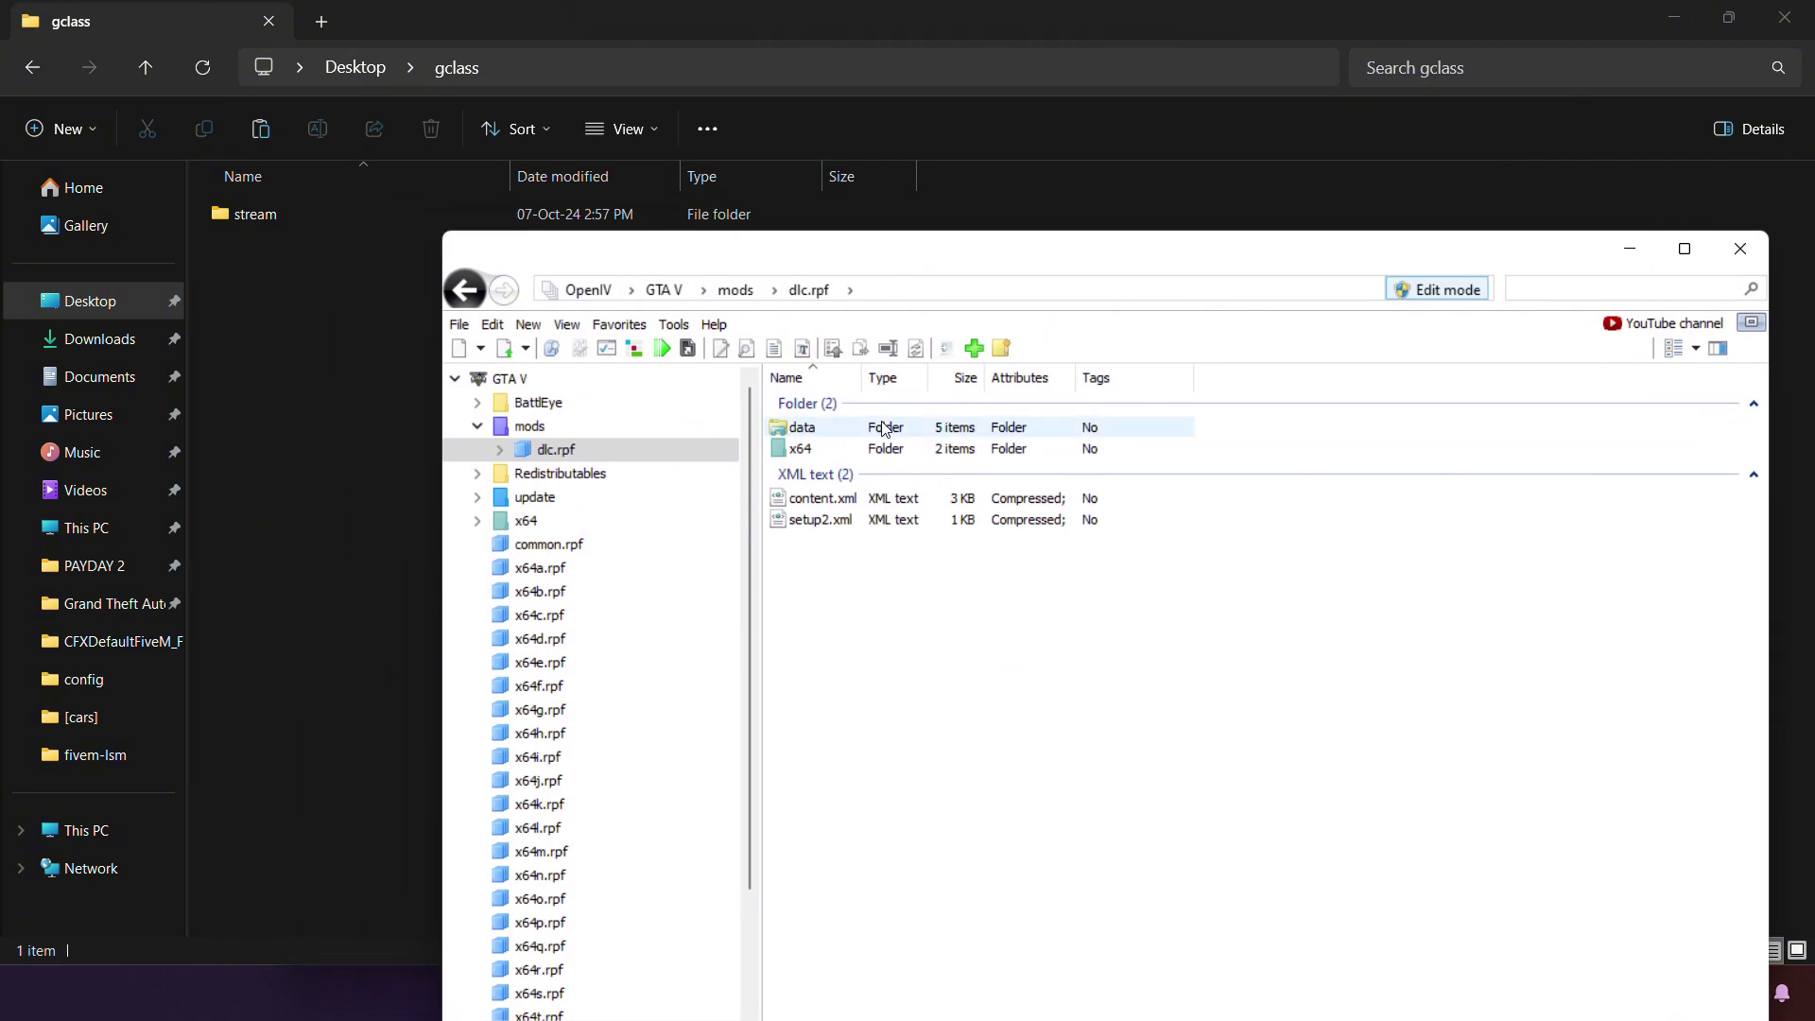
{"action": "double_click", "coordinate": [804, 428]}
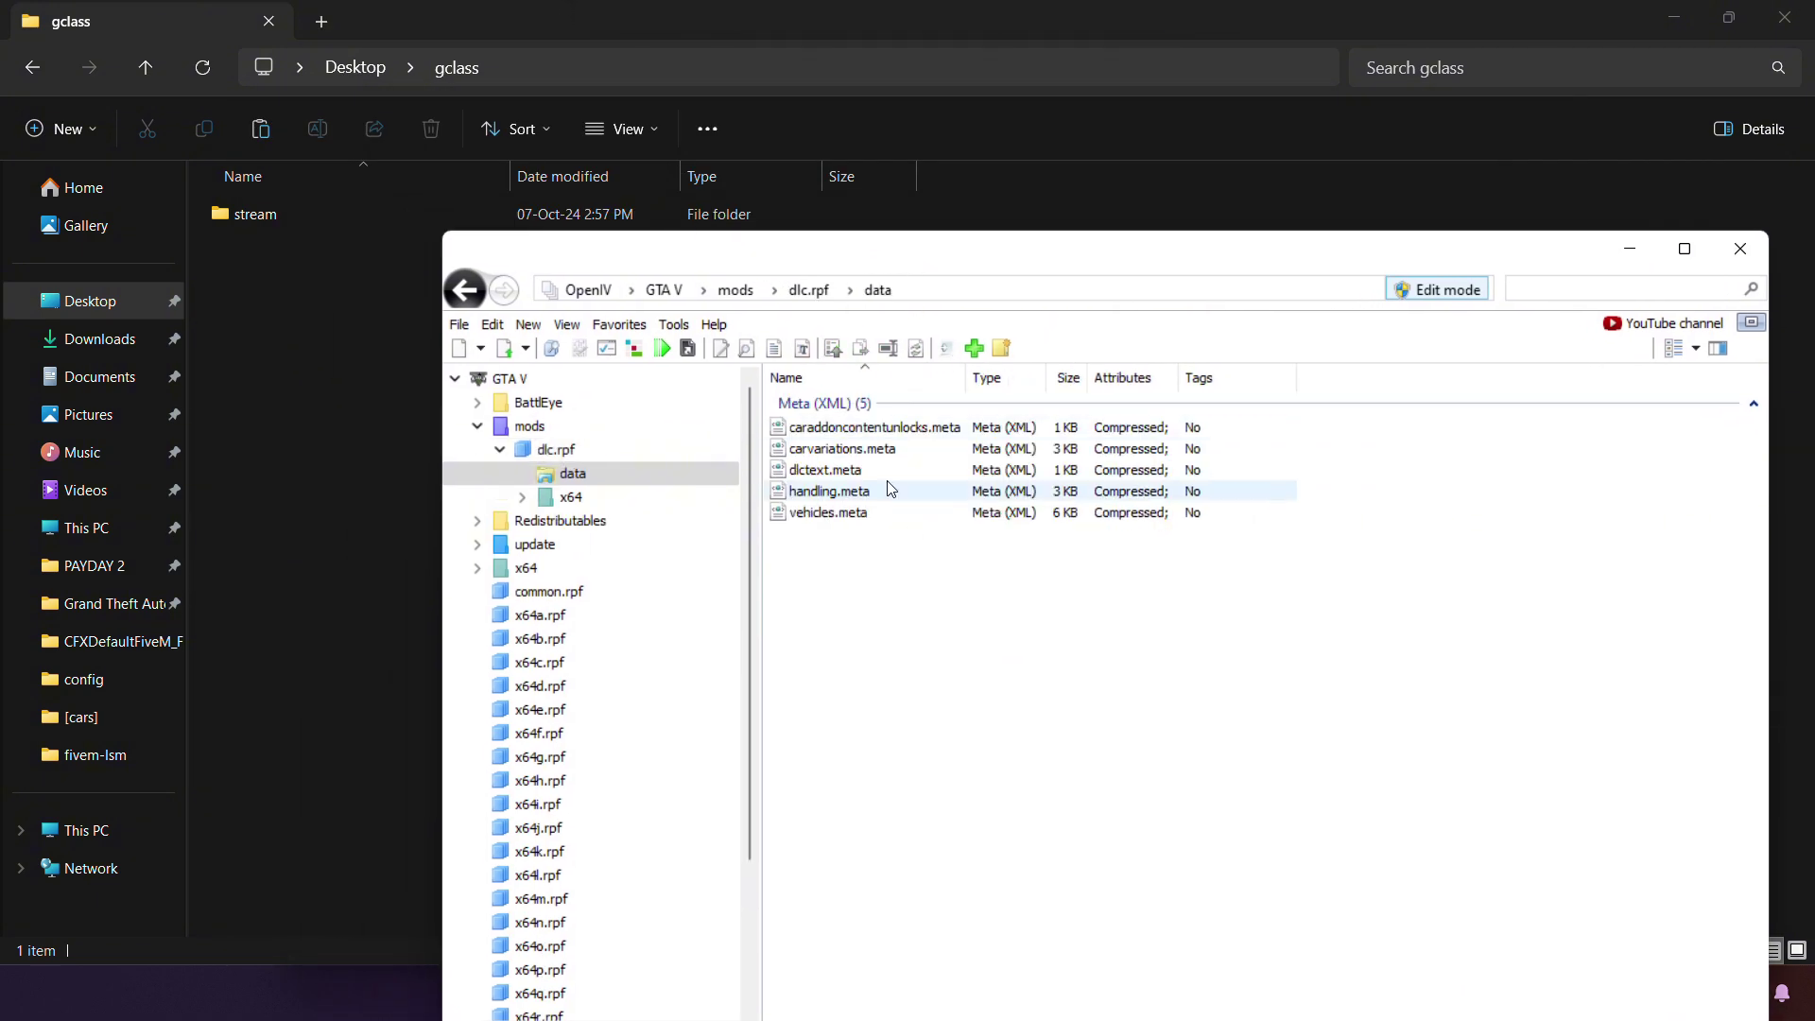
{"action": "left_click_drag", "start_coordinate": [883, 567], "coordinate": [855, 448]}
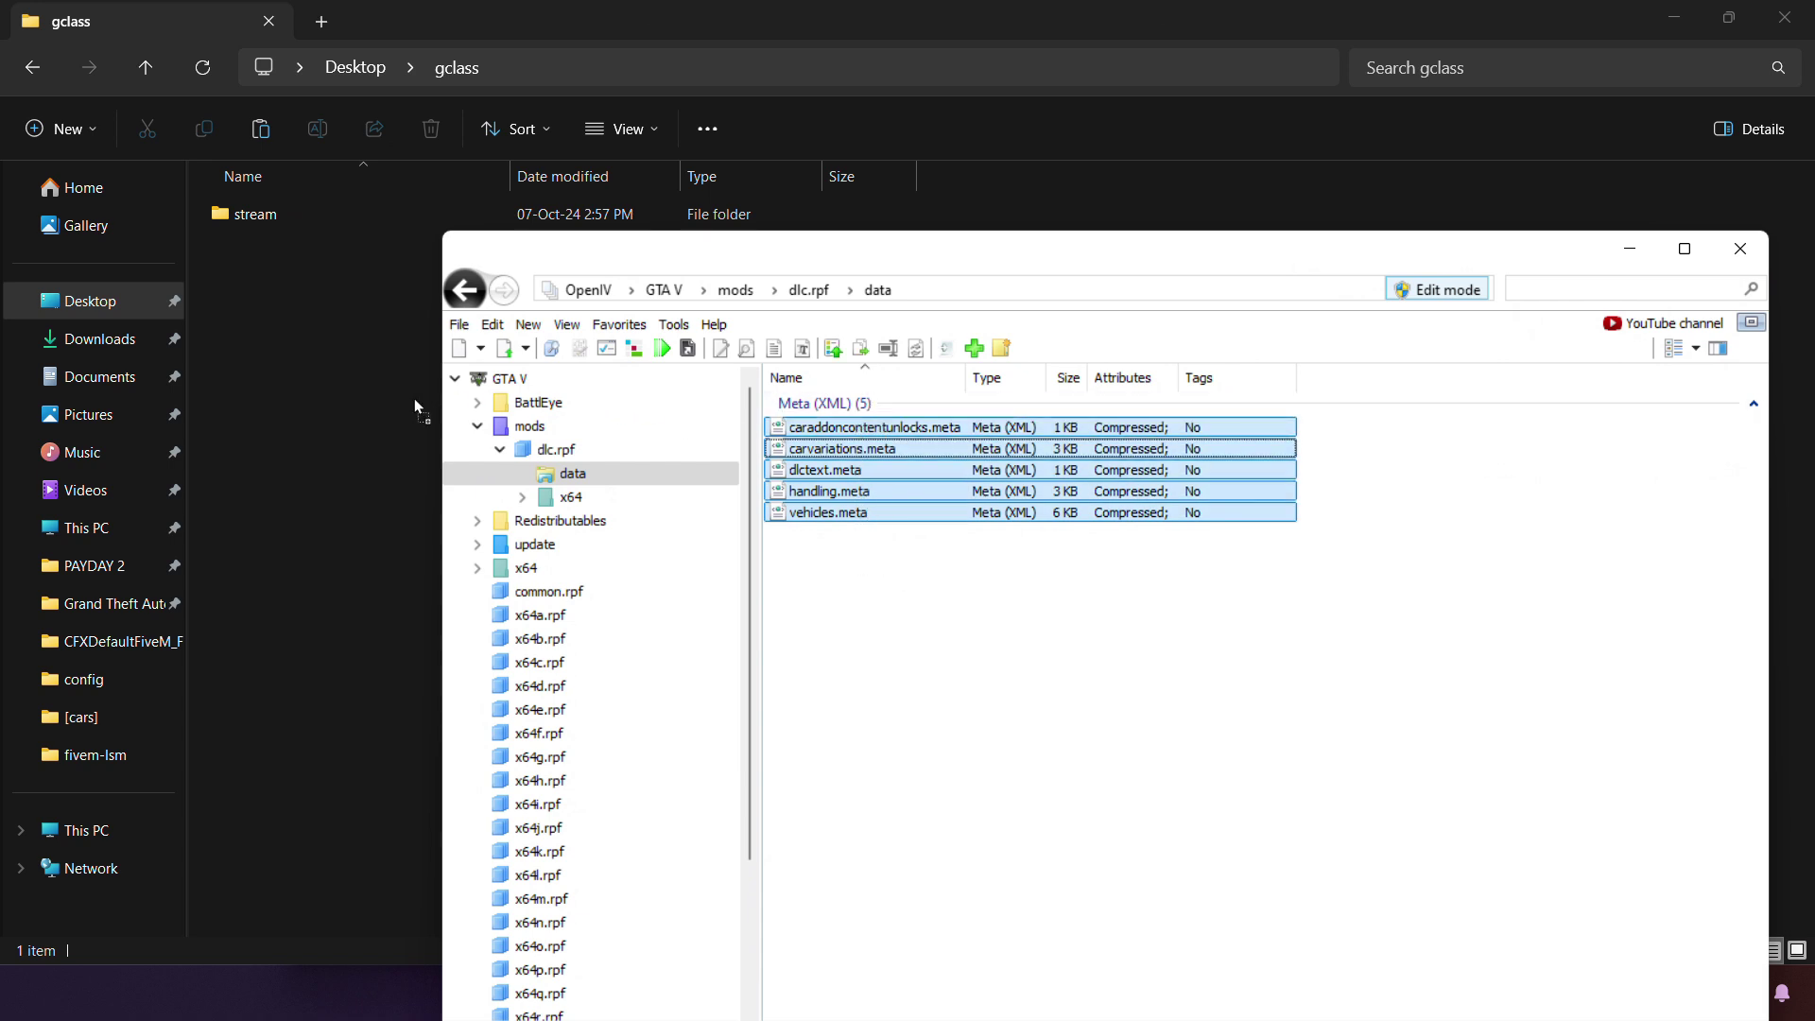
{"action": "left_click_drag", "start_coordinate": [318, 409], "coordinate": [321, 416]}
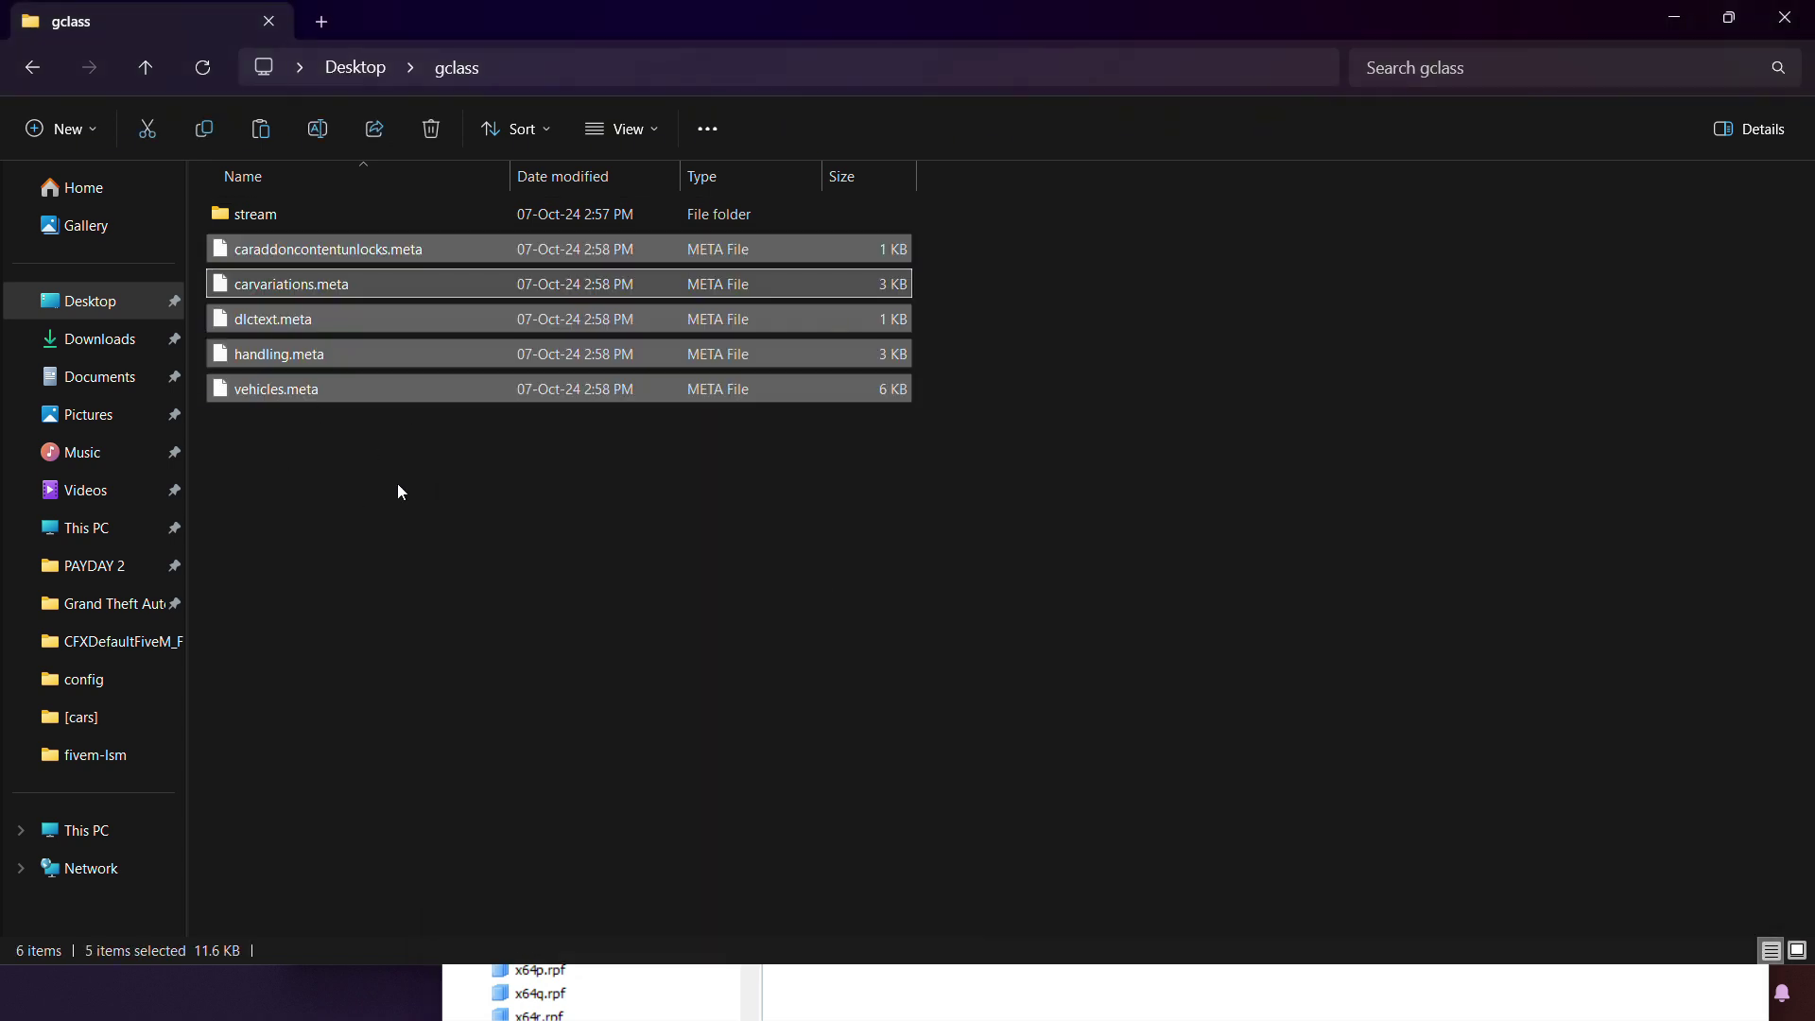
{"action": "left_click", "coordinate": [882, 856]}
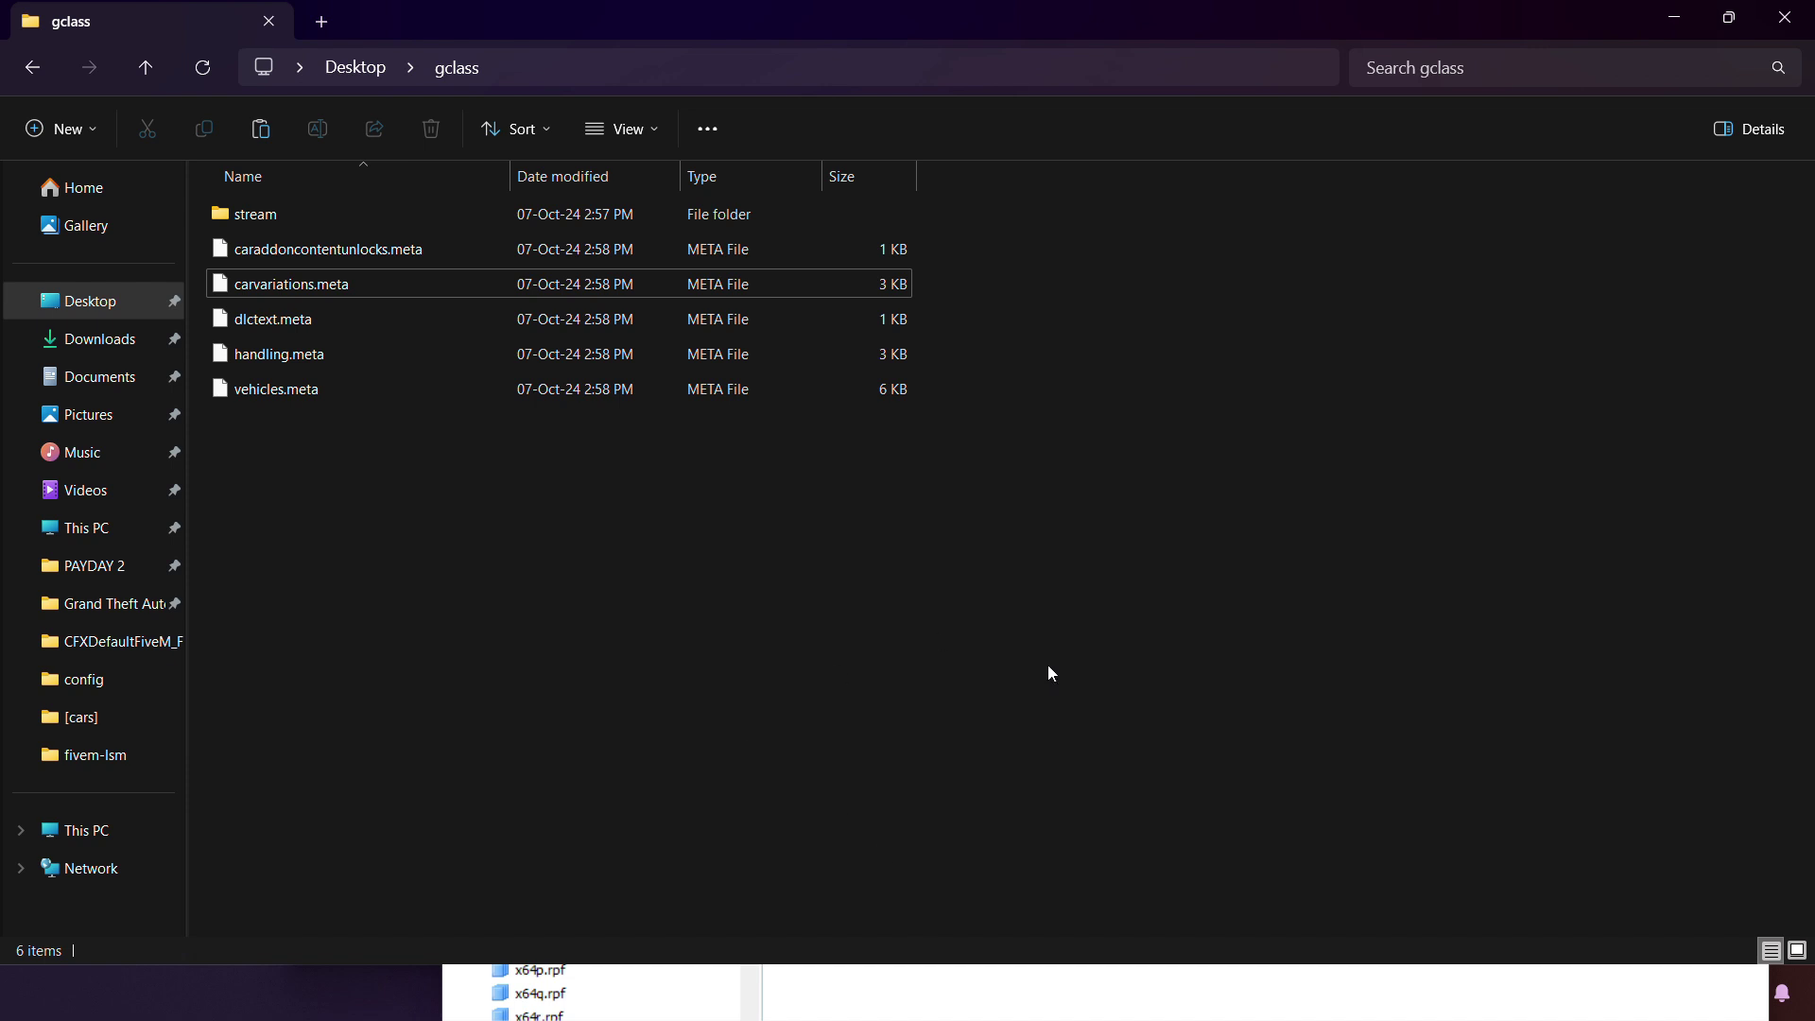
Step: Switch to OpenIV and check the contents of tuning_mods.rpf in the x64 vehiclemods folder of dlc.rpf
{"action": "key", "text": "alt+Tab"}
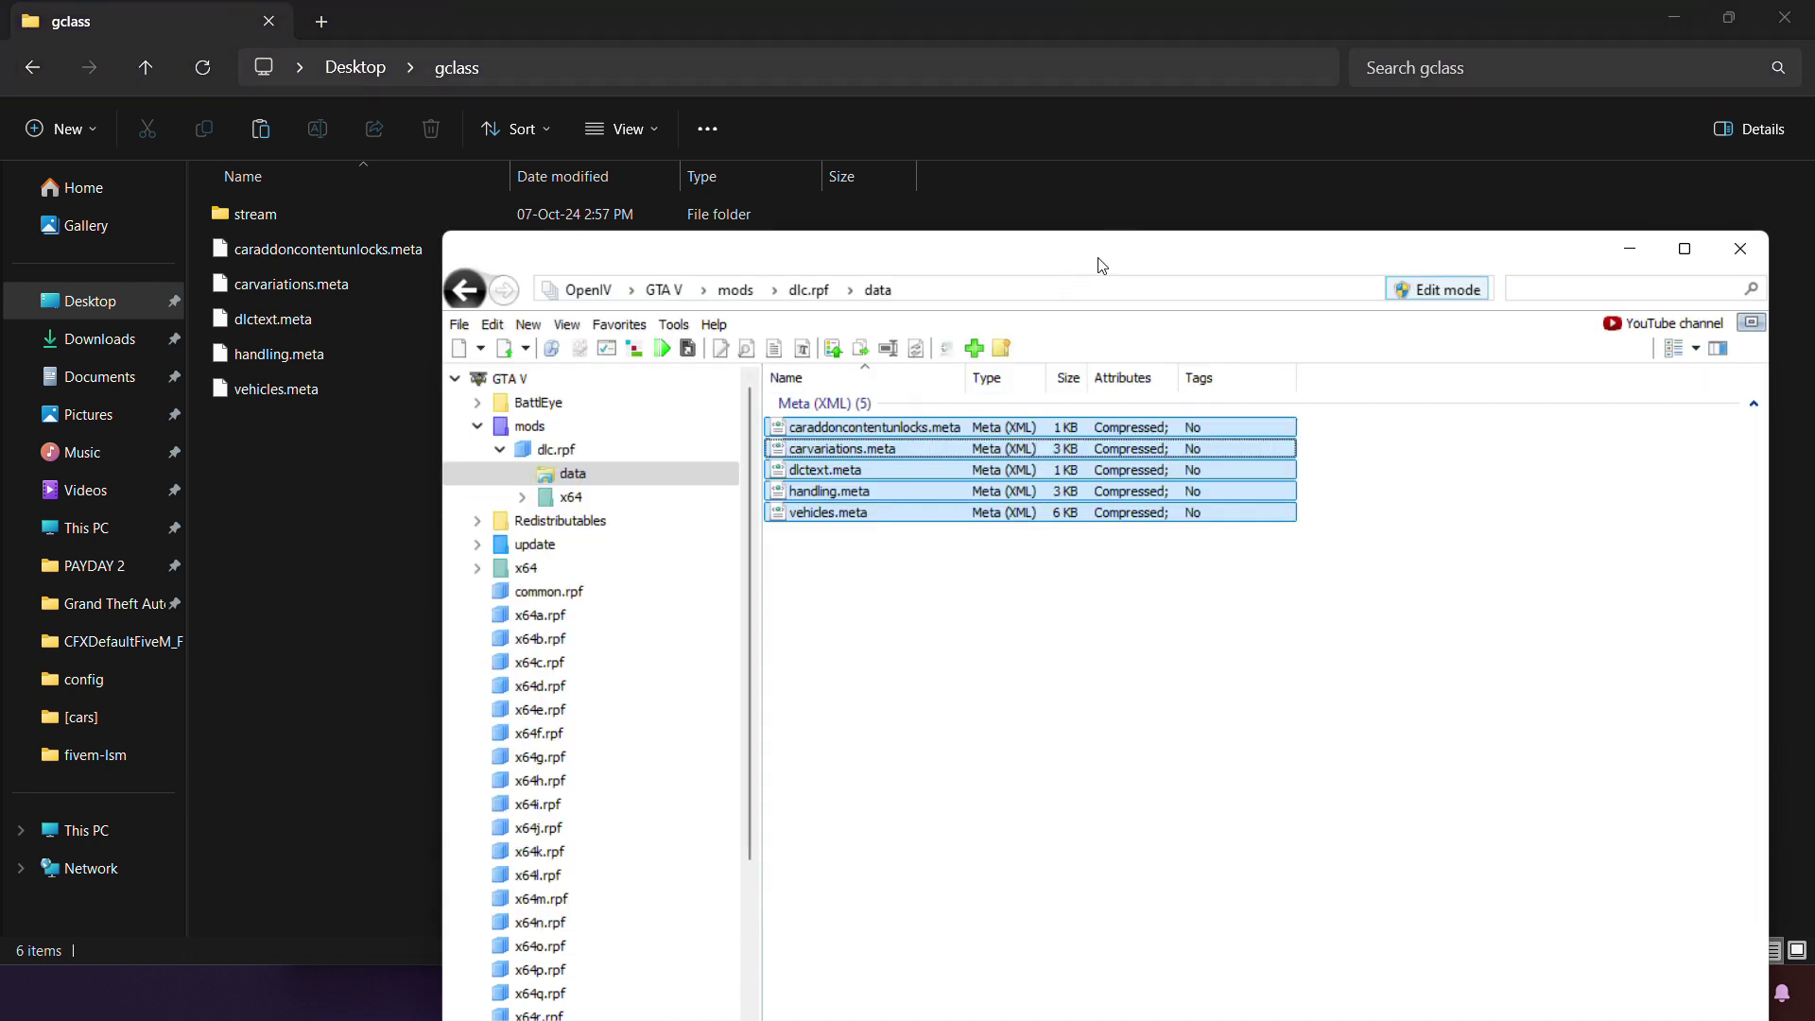
{"action": "left_click_drag", "start_coordinate": [1101, 265], "coordinate": [1158, 175]}
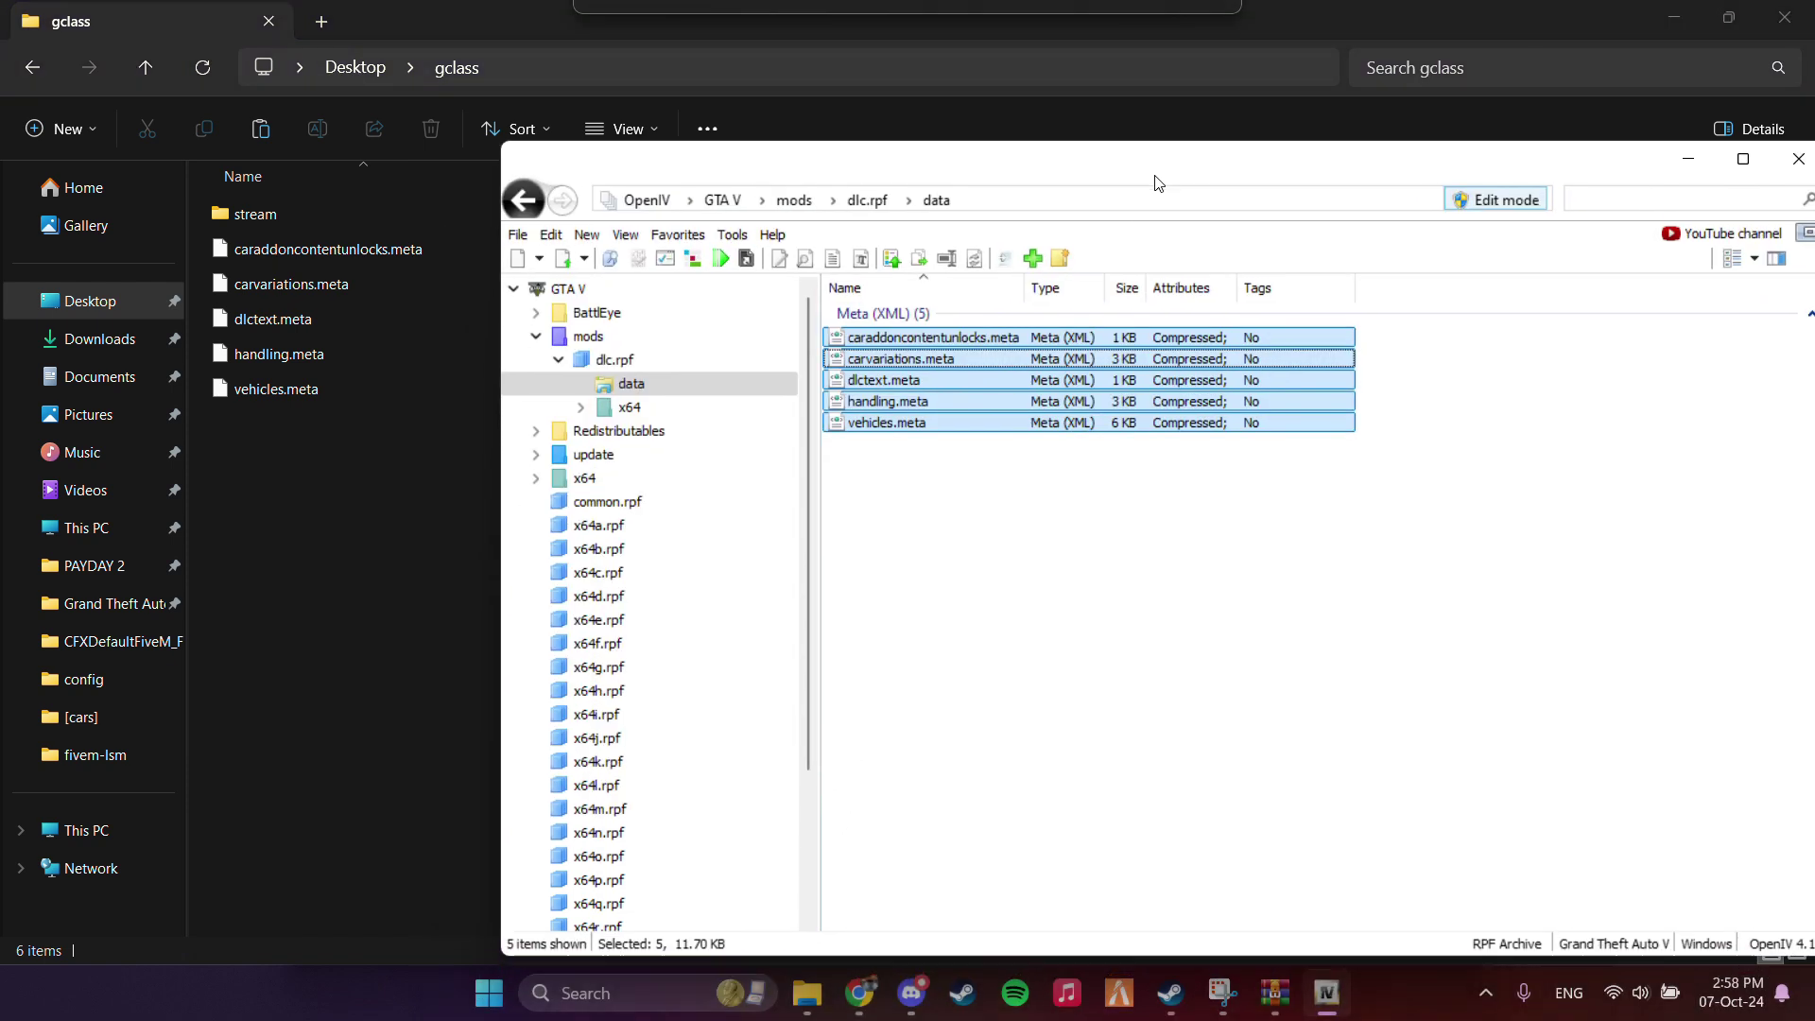
{"action": "left_click", "coordinate": [941, 527]}
{"action": "left_click", "coordinate": [523, 202]}
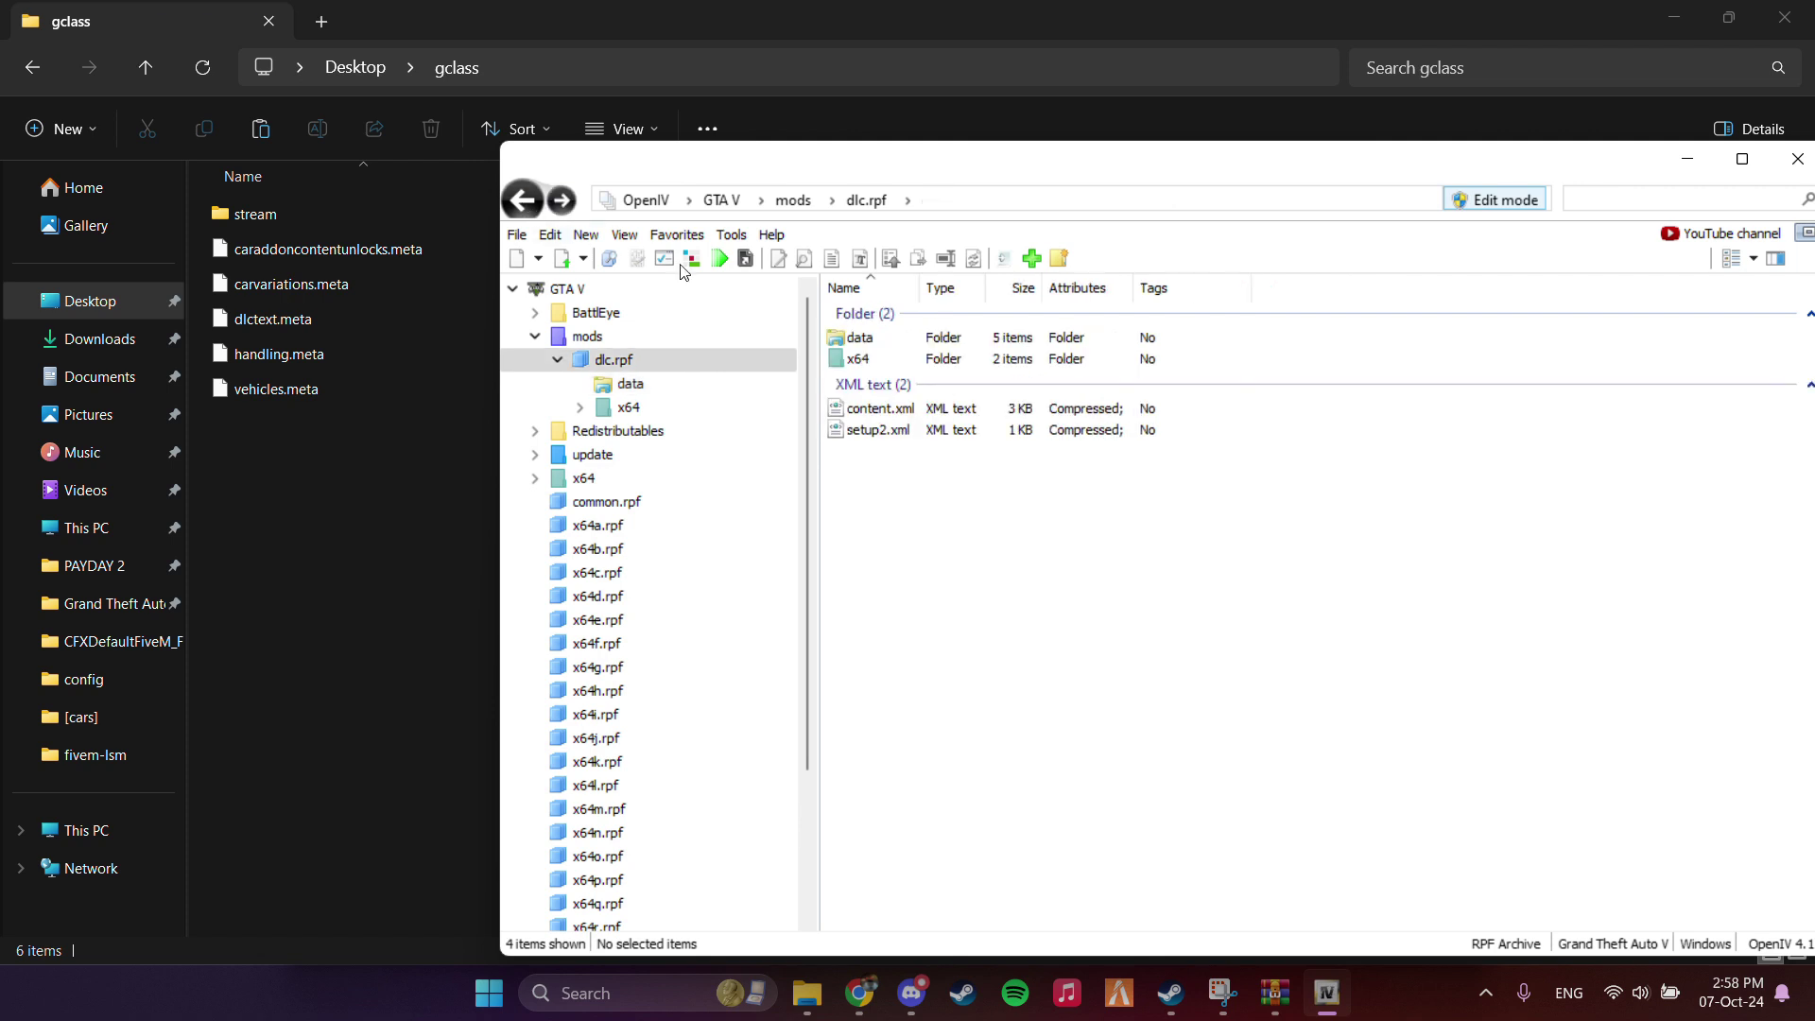
{"action": "double_click", "coordinate": [927, 360]}
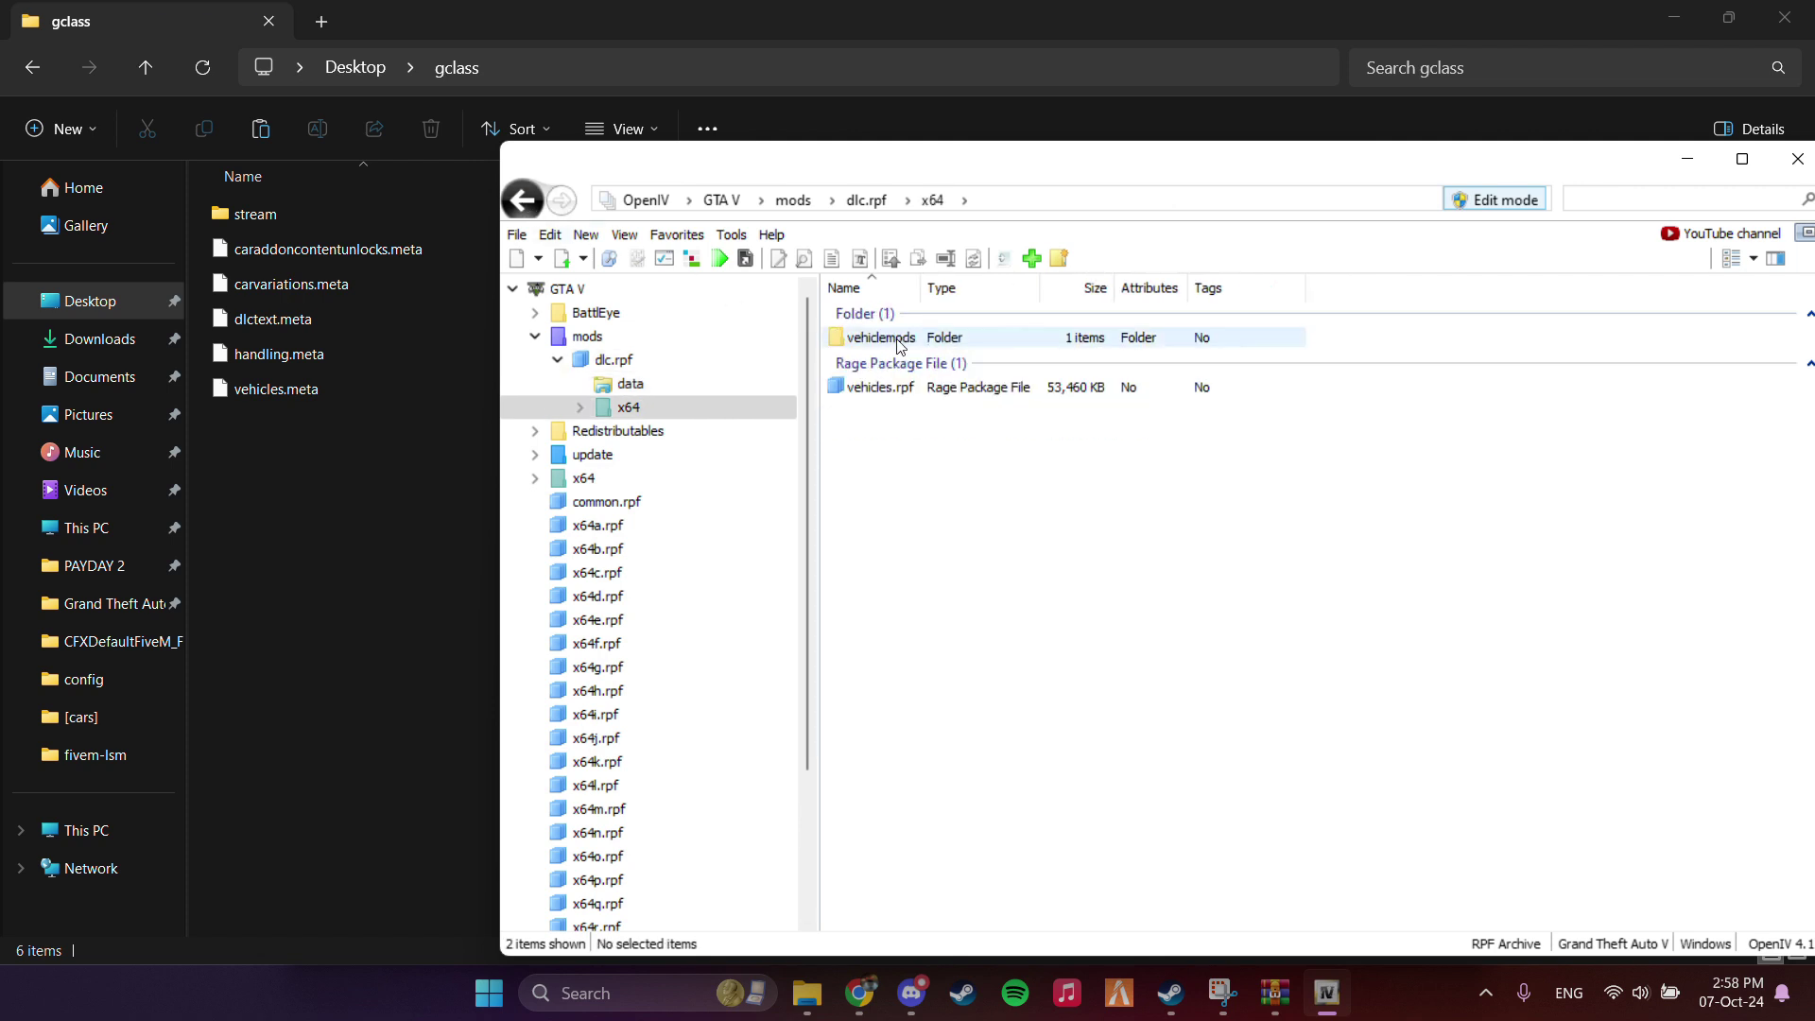
{"action": "left_click", "coordinate": [928, 346]}
{"action": "double_click", "coordinate": [928, 342]}
{"action": "double_click", "coordinate": [936, 342]}
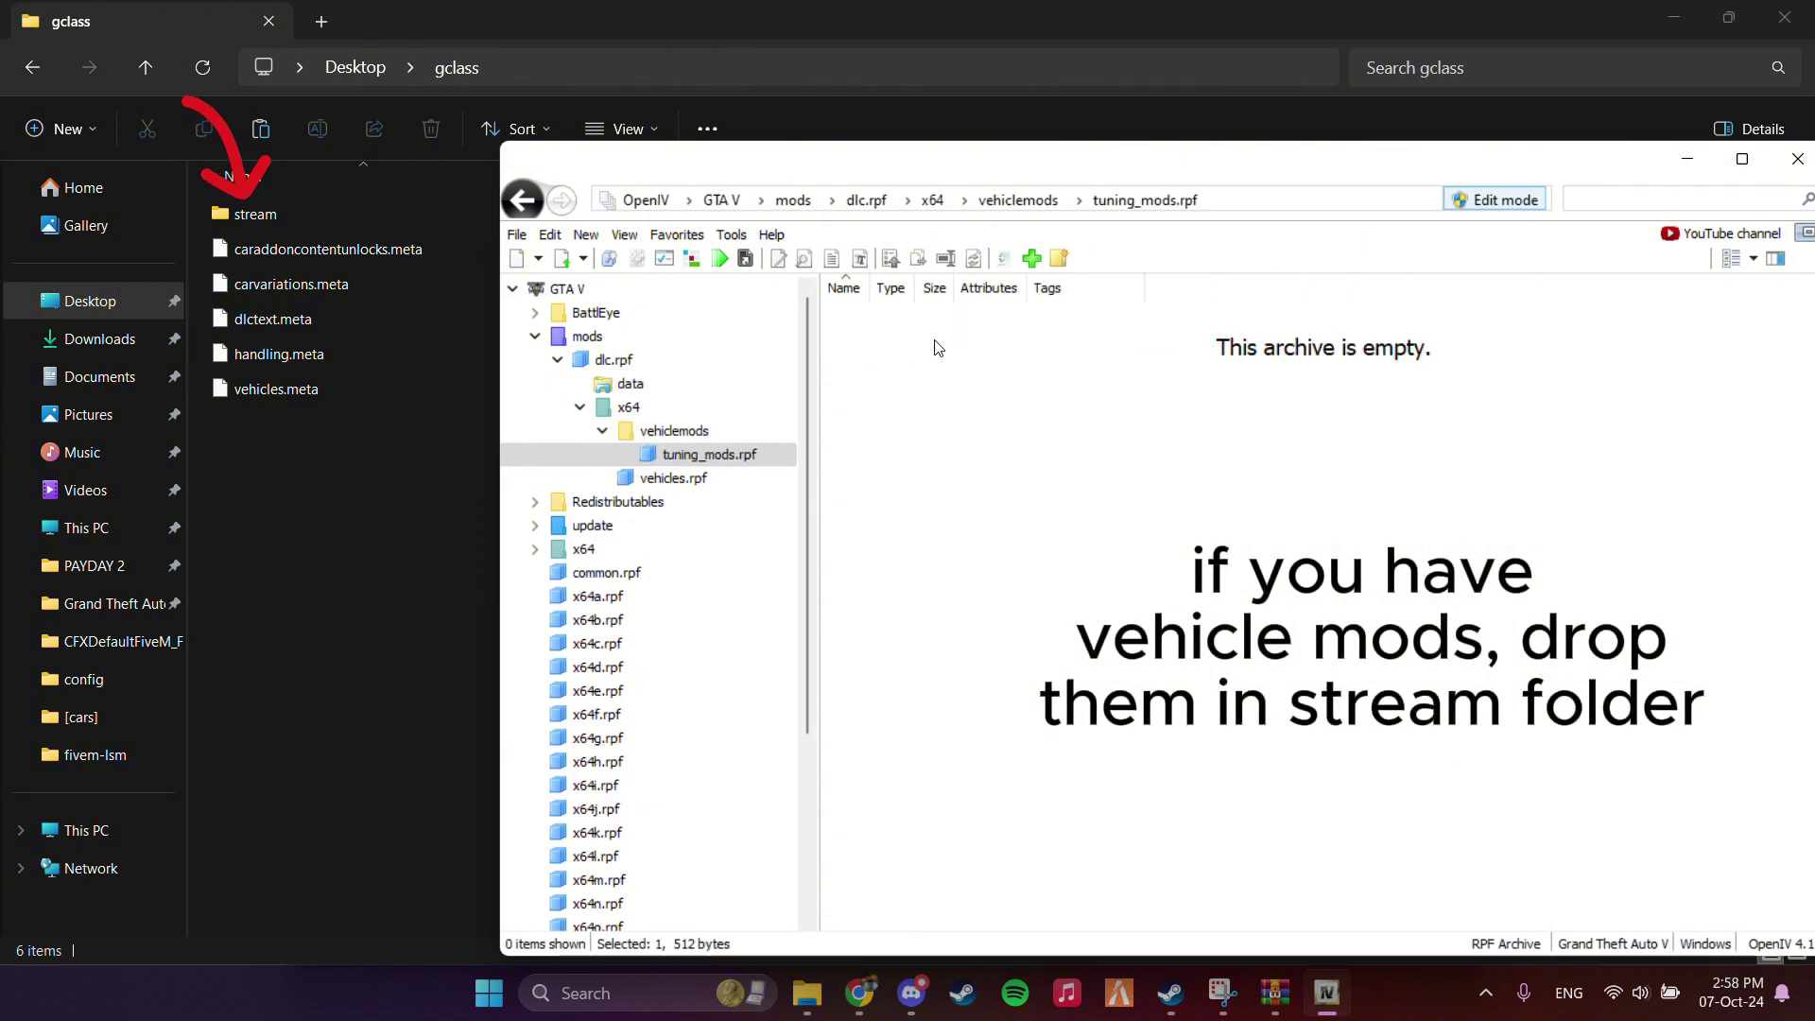
Step: Open vehicles.rpf in the x64 folder and copy W463A1.yft, W463A1_hi.yft and W463A1.ytd into the gclass stream folder
{"action": "left_click", "coordinate": [520, 200]}
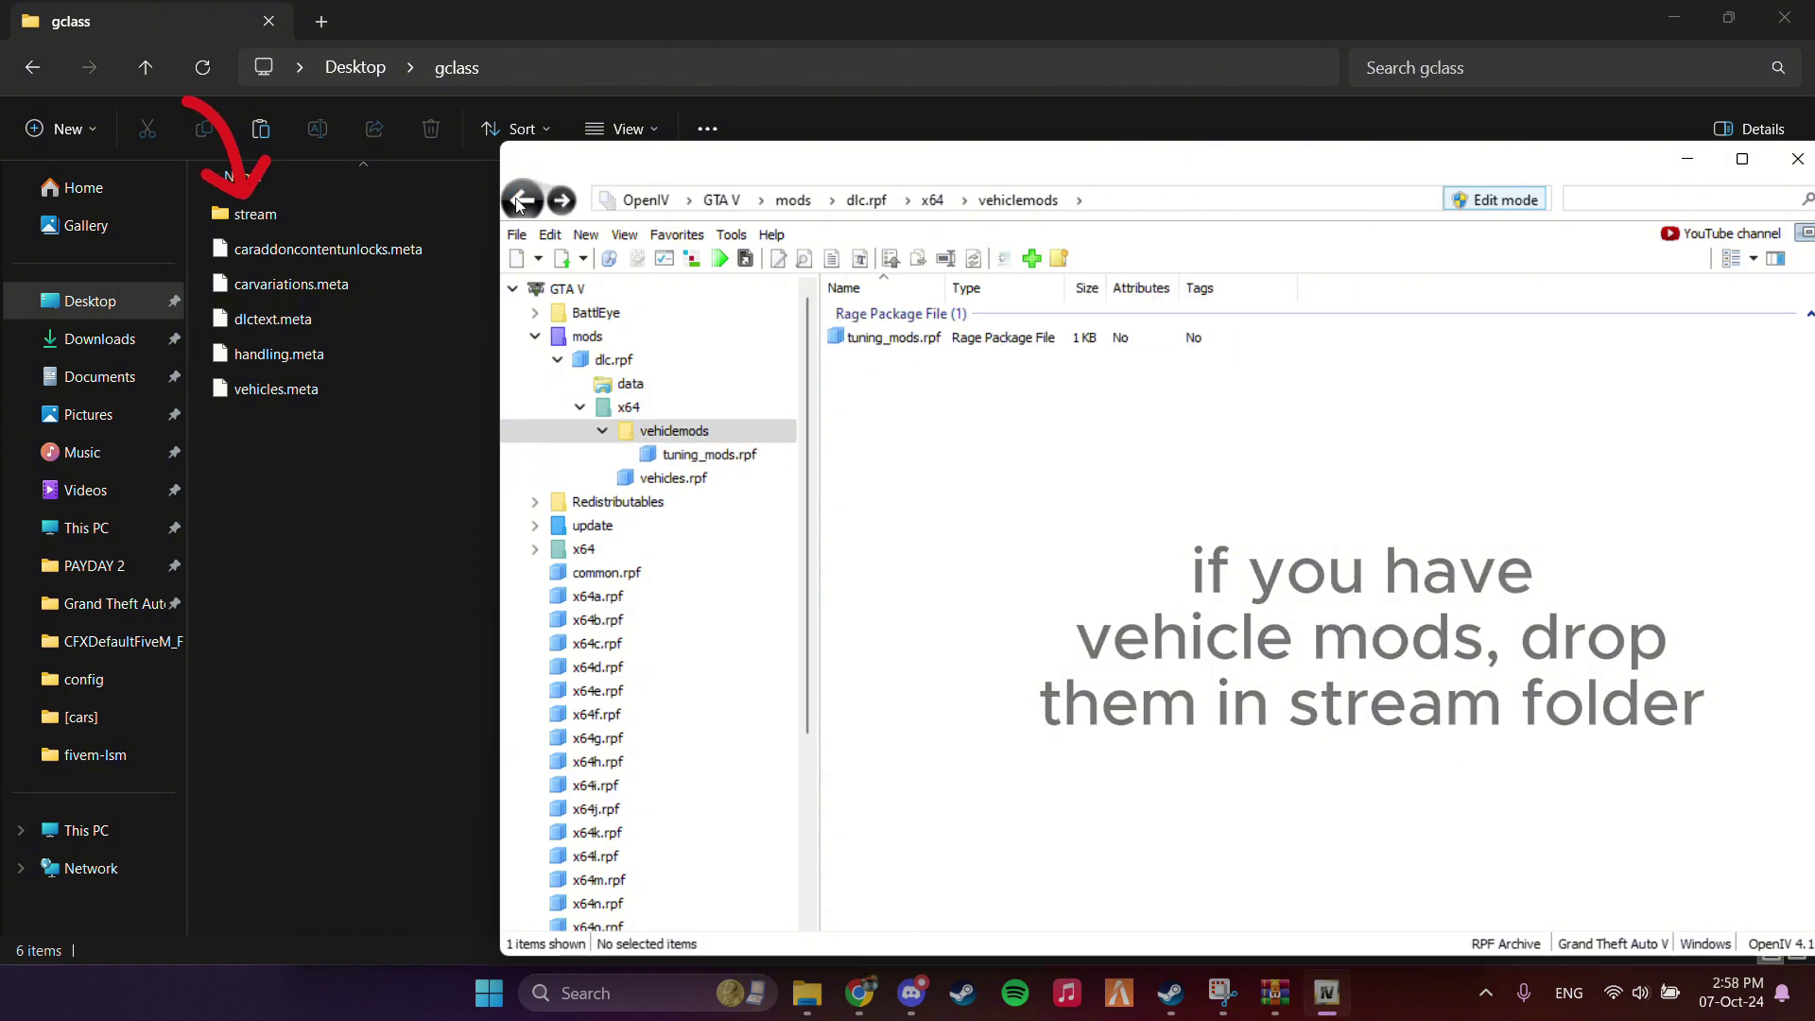
{"action": "left_click", "coordinate": [520, 200]}
{"action": "left_click", "coordinate": [520, 201]}
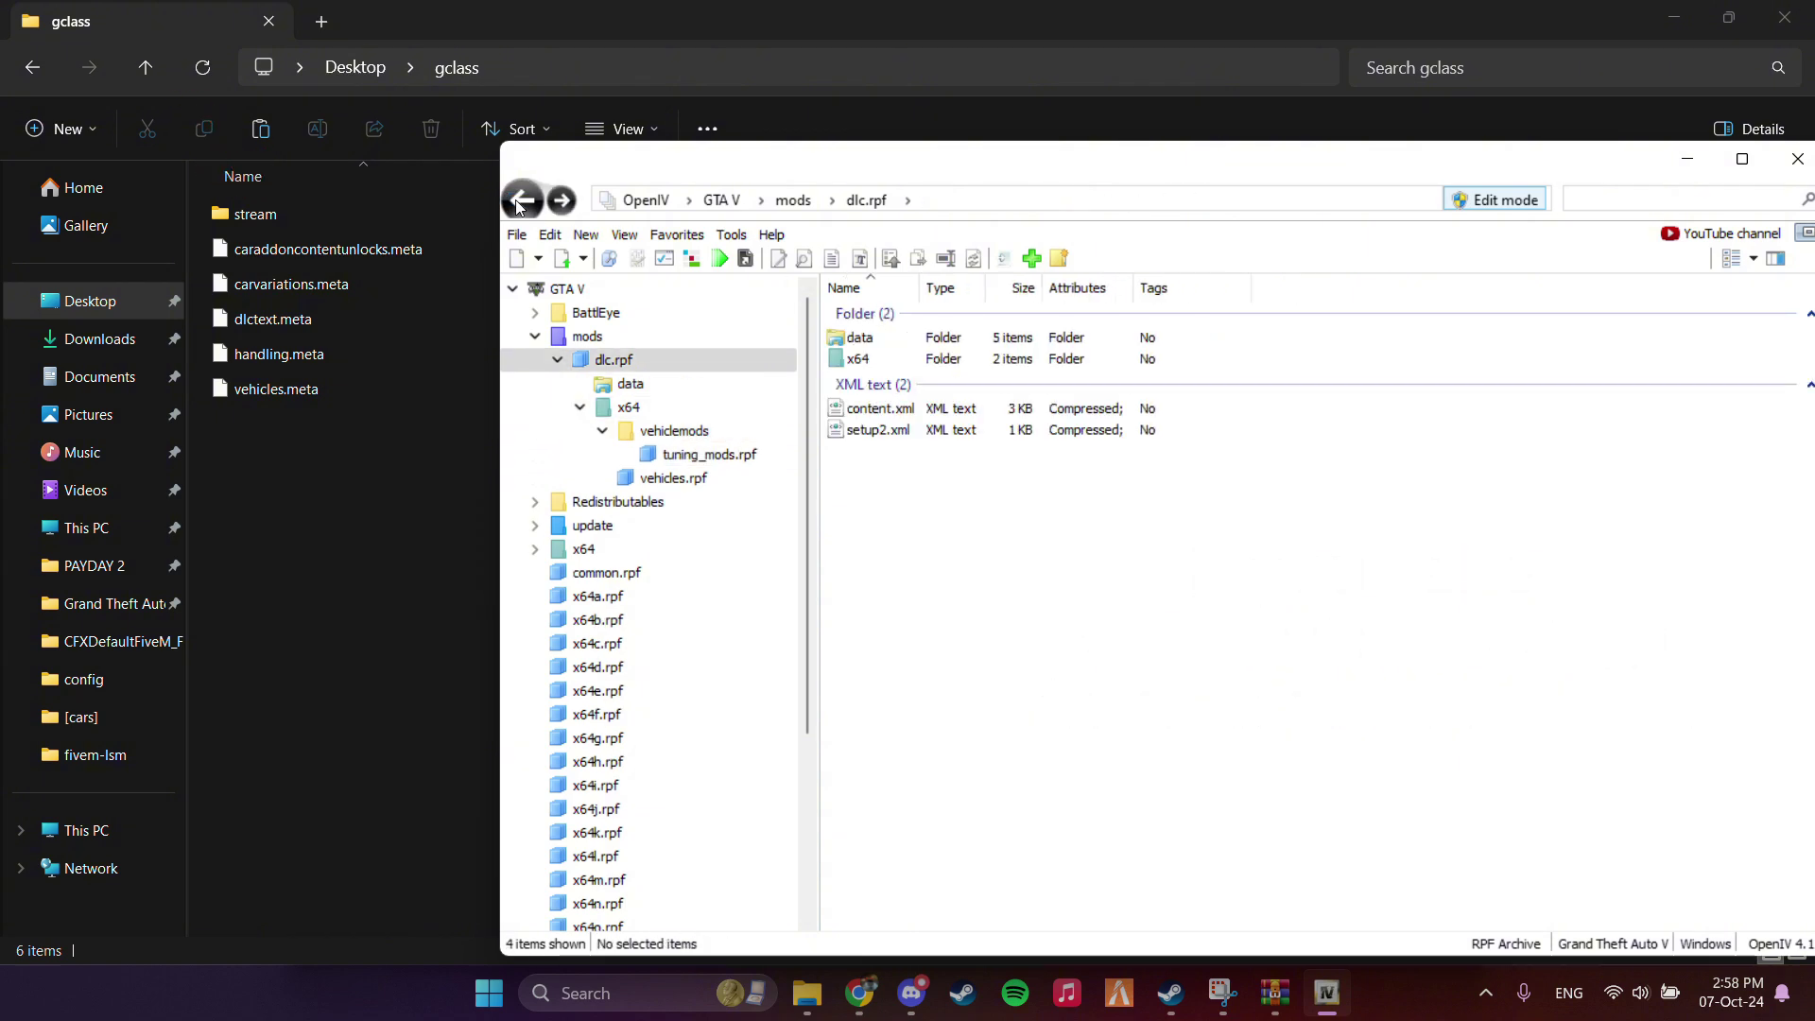
{"action": "double_click", "coordinate": [879, 359]}
{"action": "double_click", "coordinate": [949, 389]}
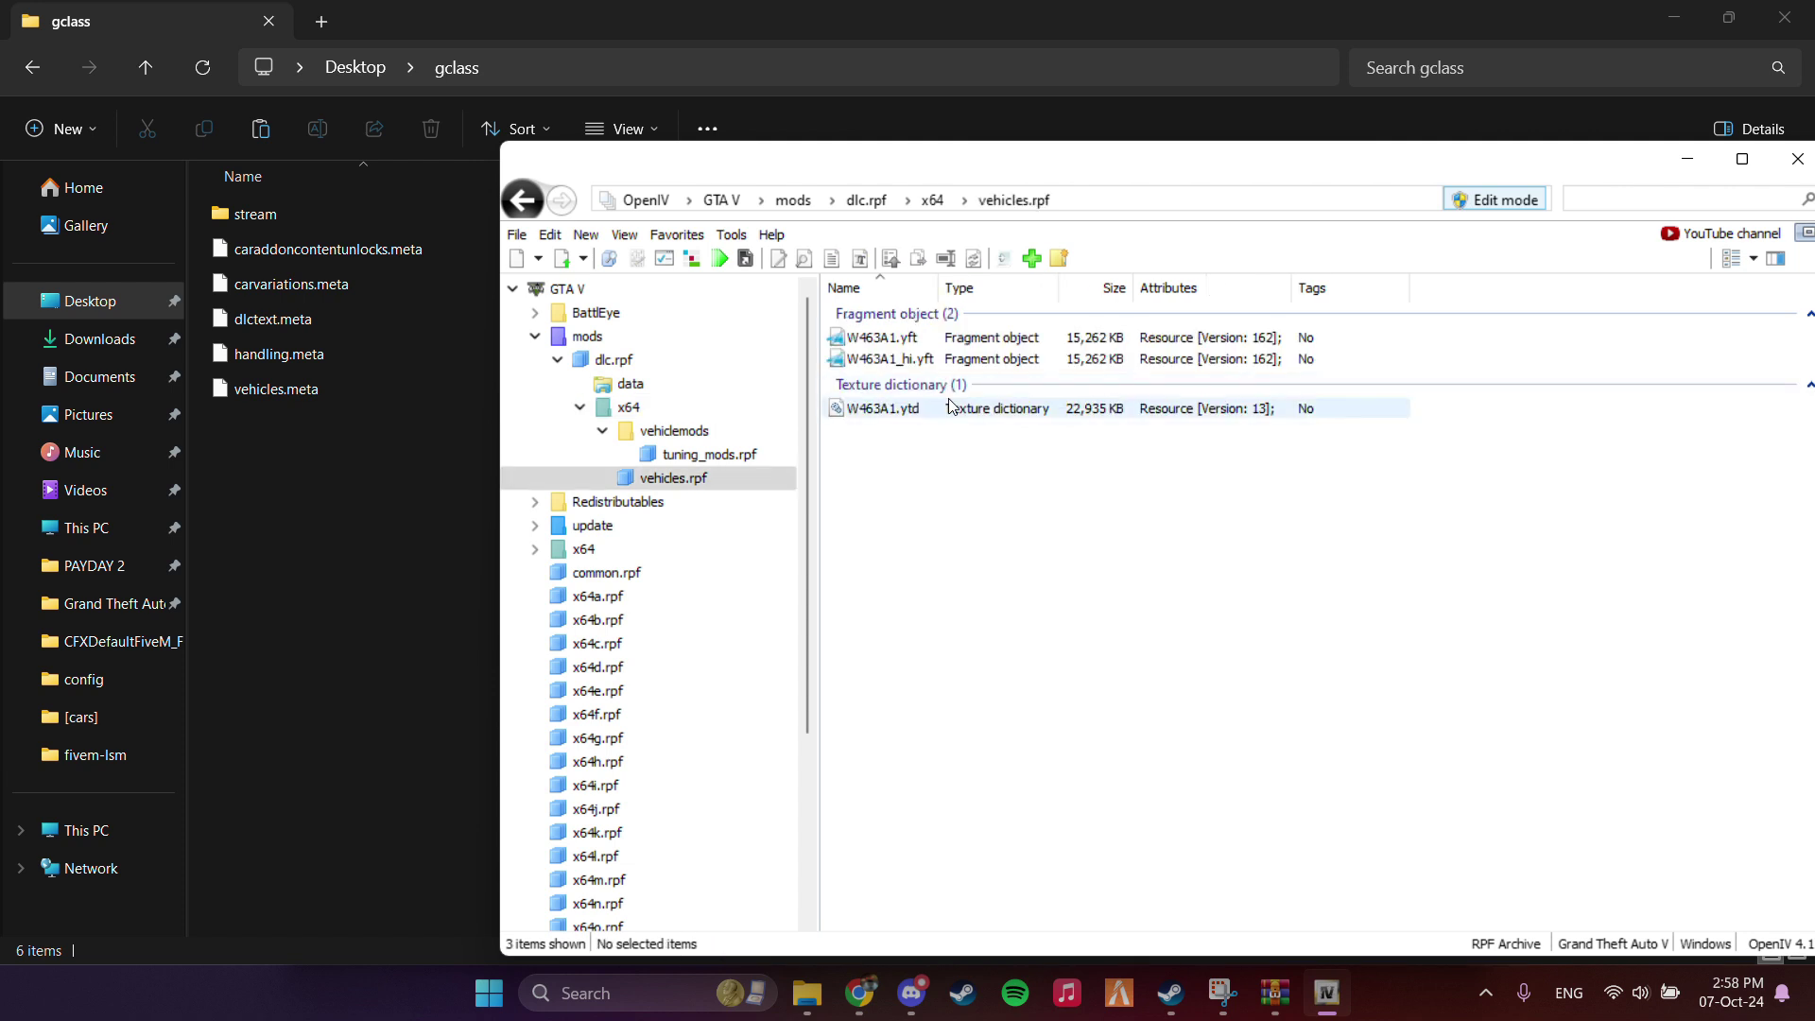
{"action": "left_click_drag", "start_coordinate": [960, 457], "coordinate": [342, 214]}
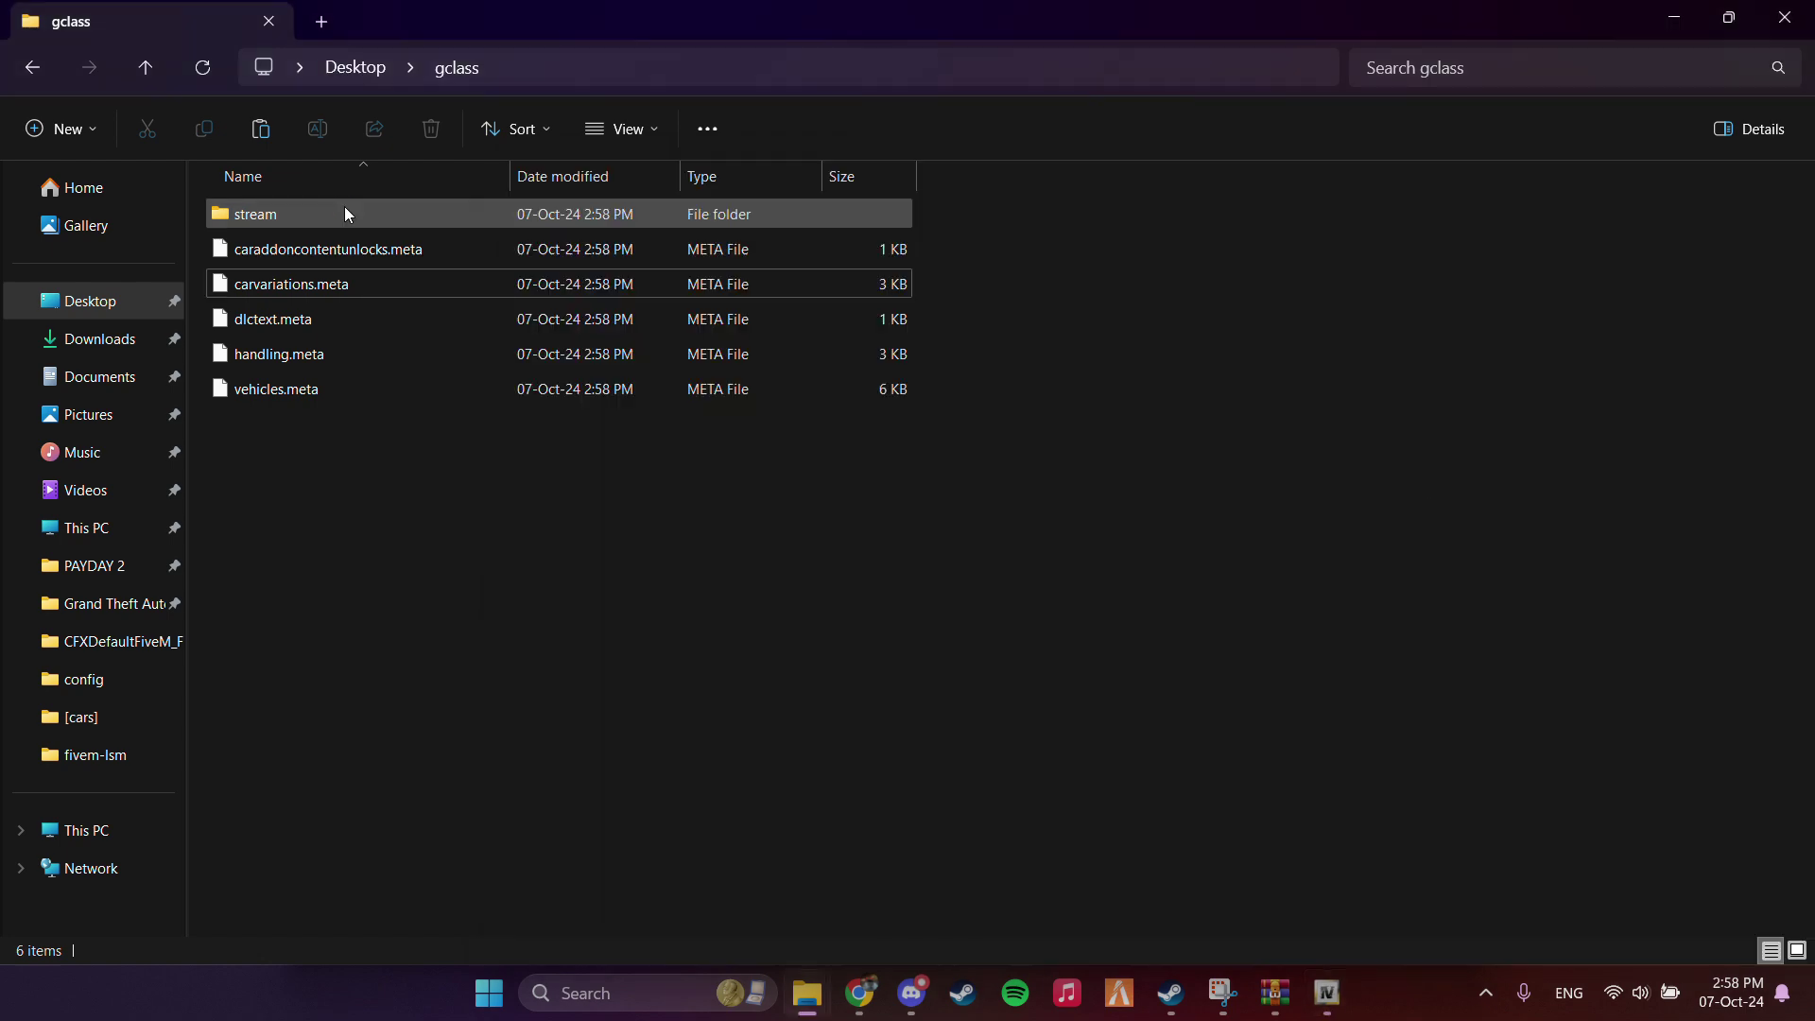
Step: Return to OpenIV, delete dlc.rpf from the mods folder and get OpenIV out of the way
{"action": "left_click", "coordinate": [1316, 994]}
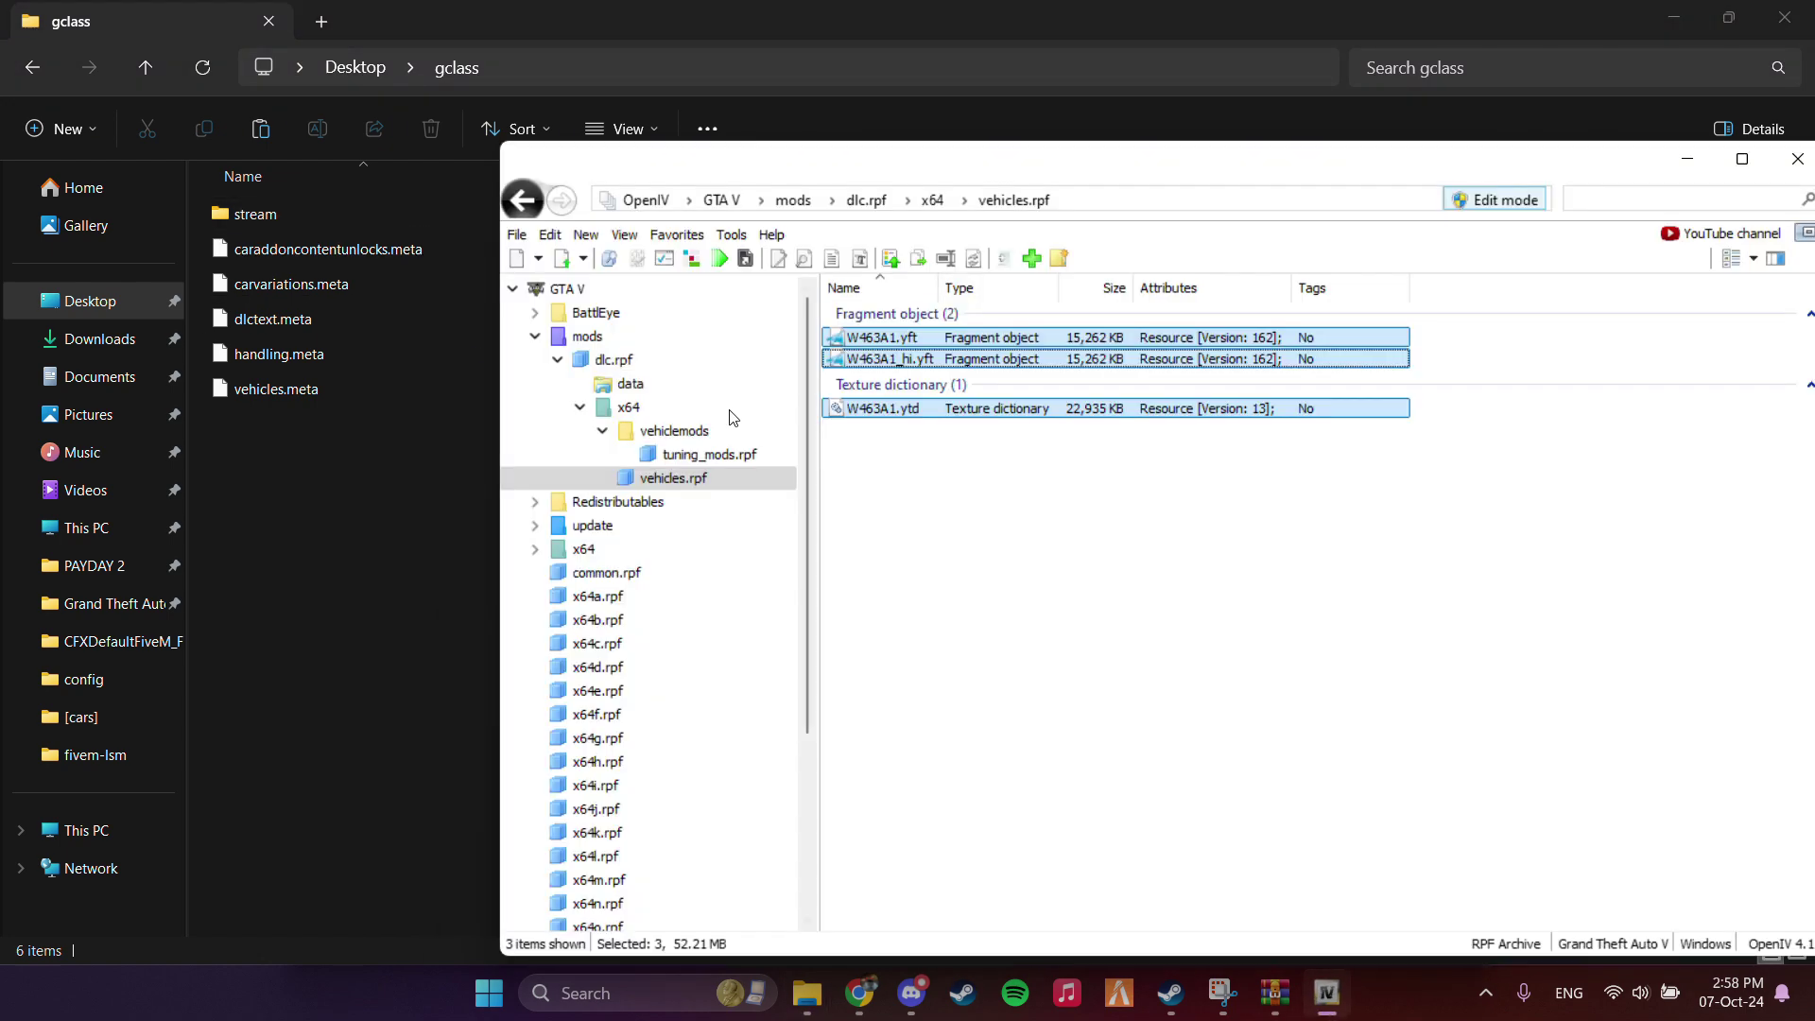
{"action": "left_click", "coordinate": [521, 201]}
{"action": "left_click", "coordinate": [521, 201]}
{"action": "left_click", "coordinate": [521, 202]}
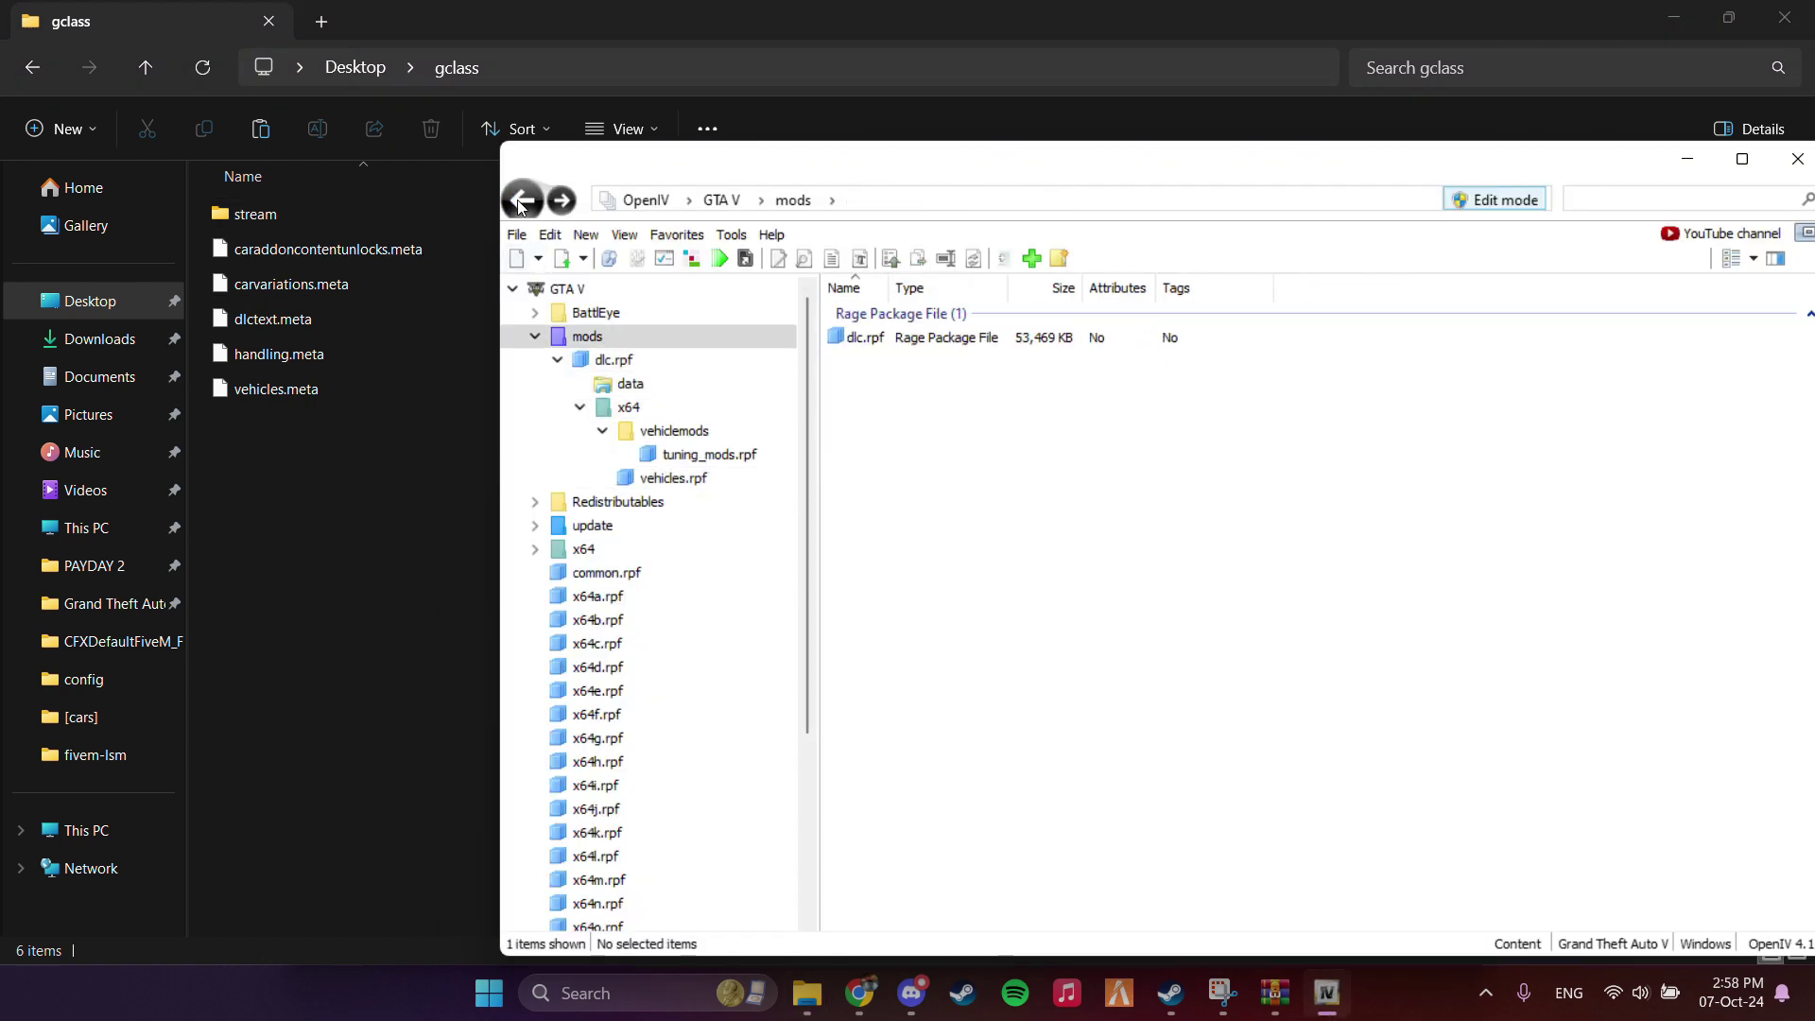
{"action": "right_click", "coordinate": [915, 339]}
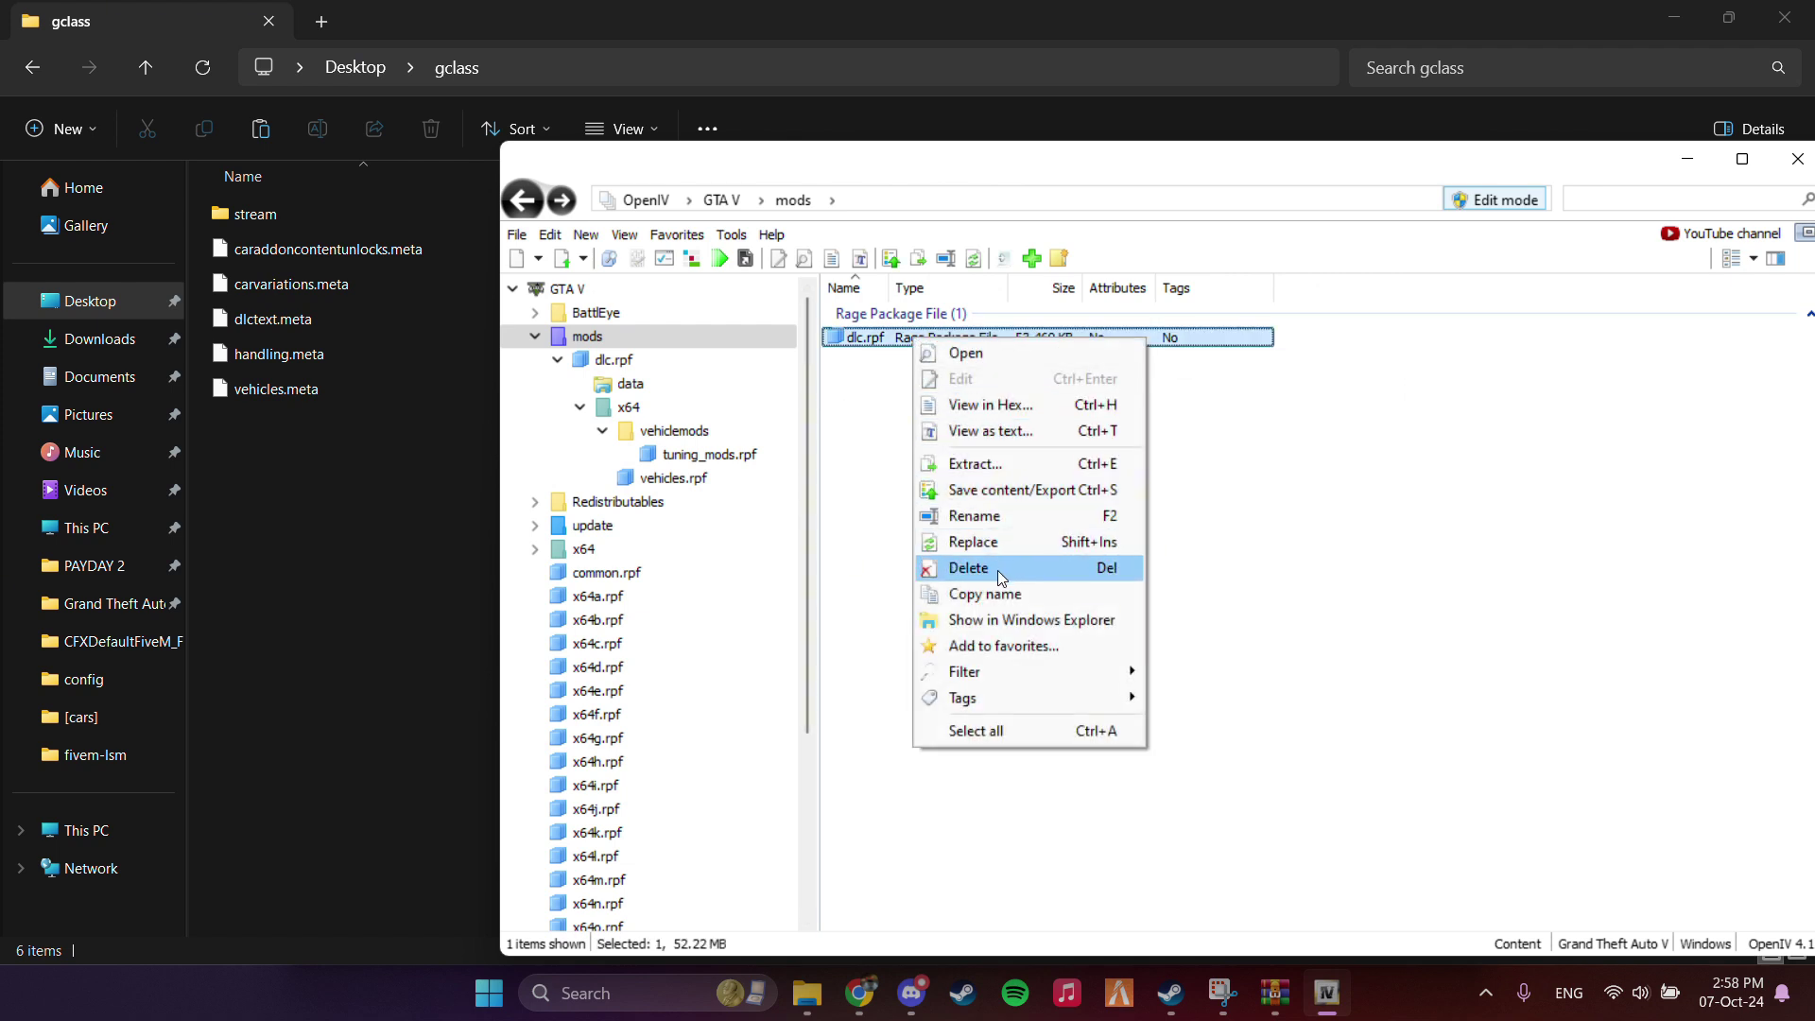
{"action": "left_click", "coordinate": [966, 569]}
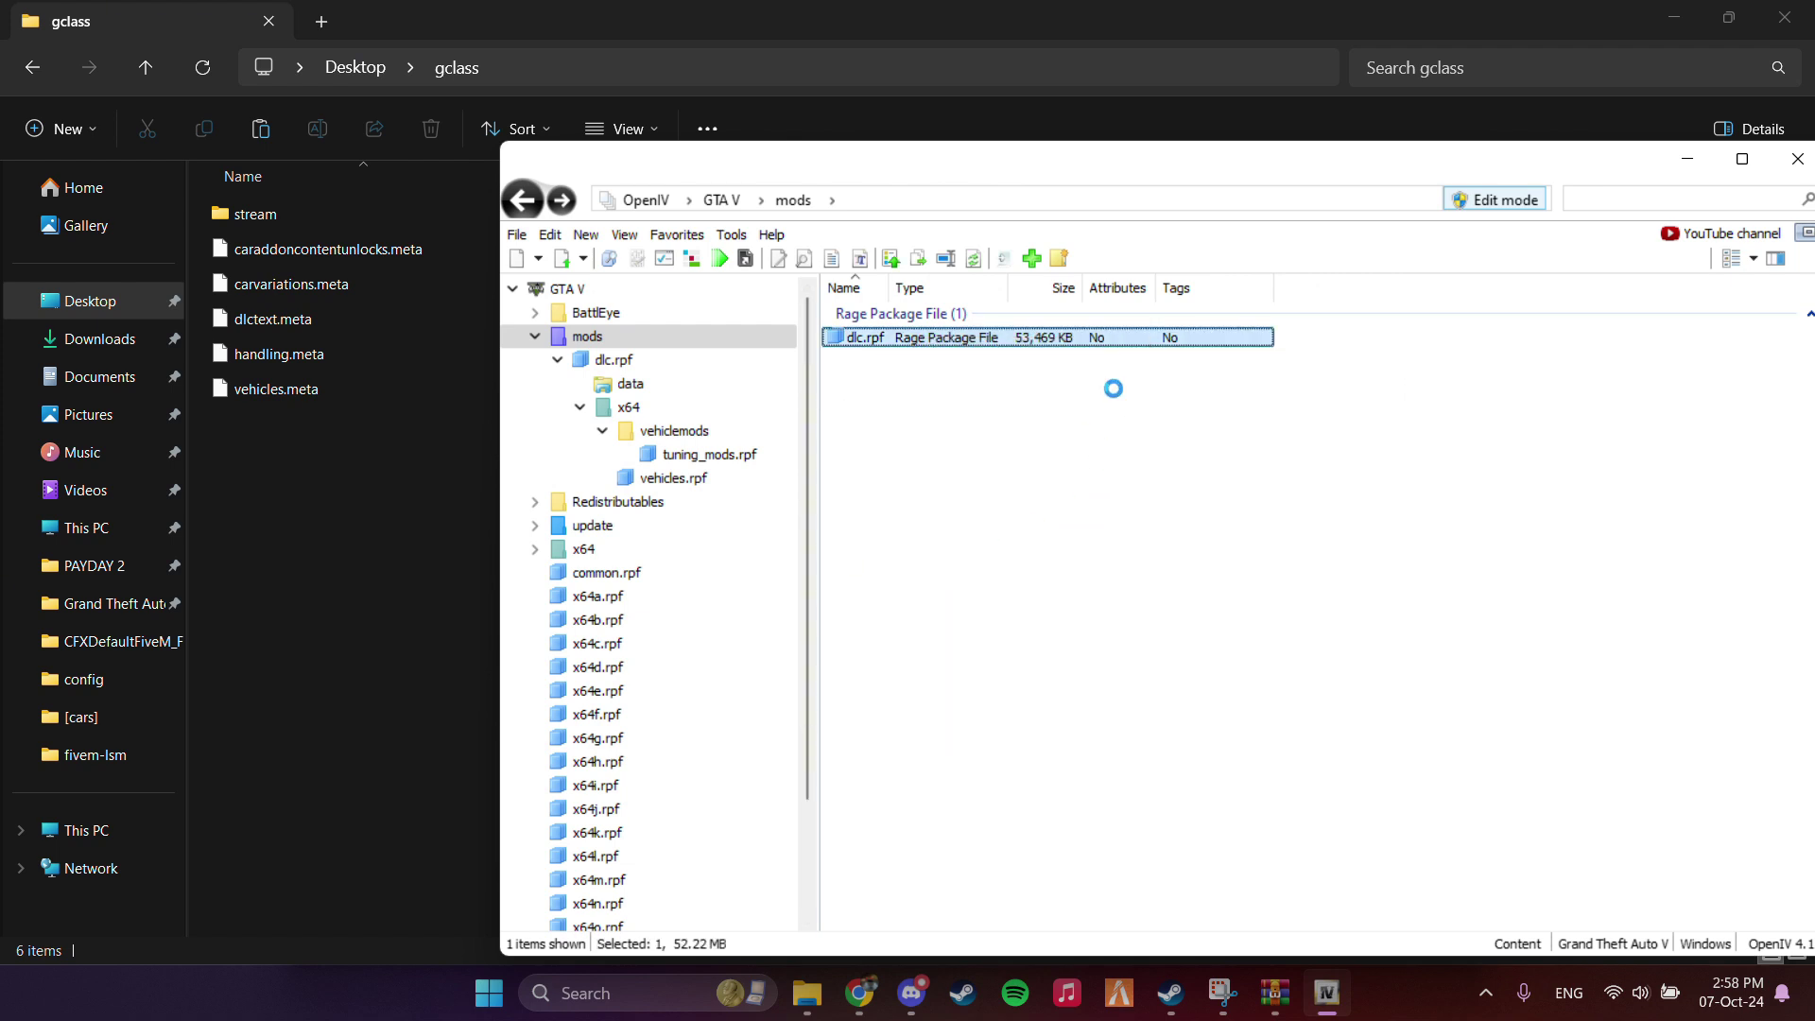
{"action": "left_click", "coordinate": [1596, 161]}
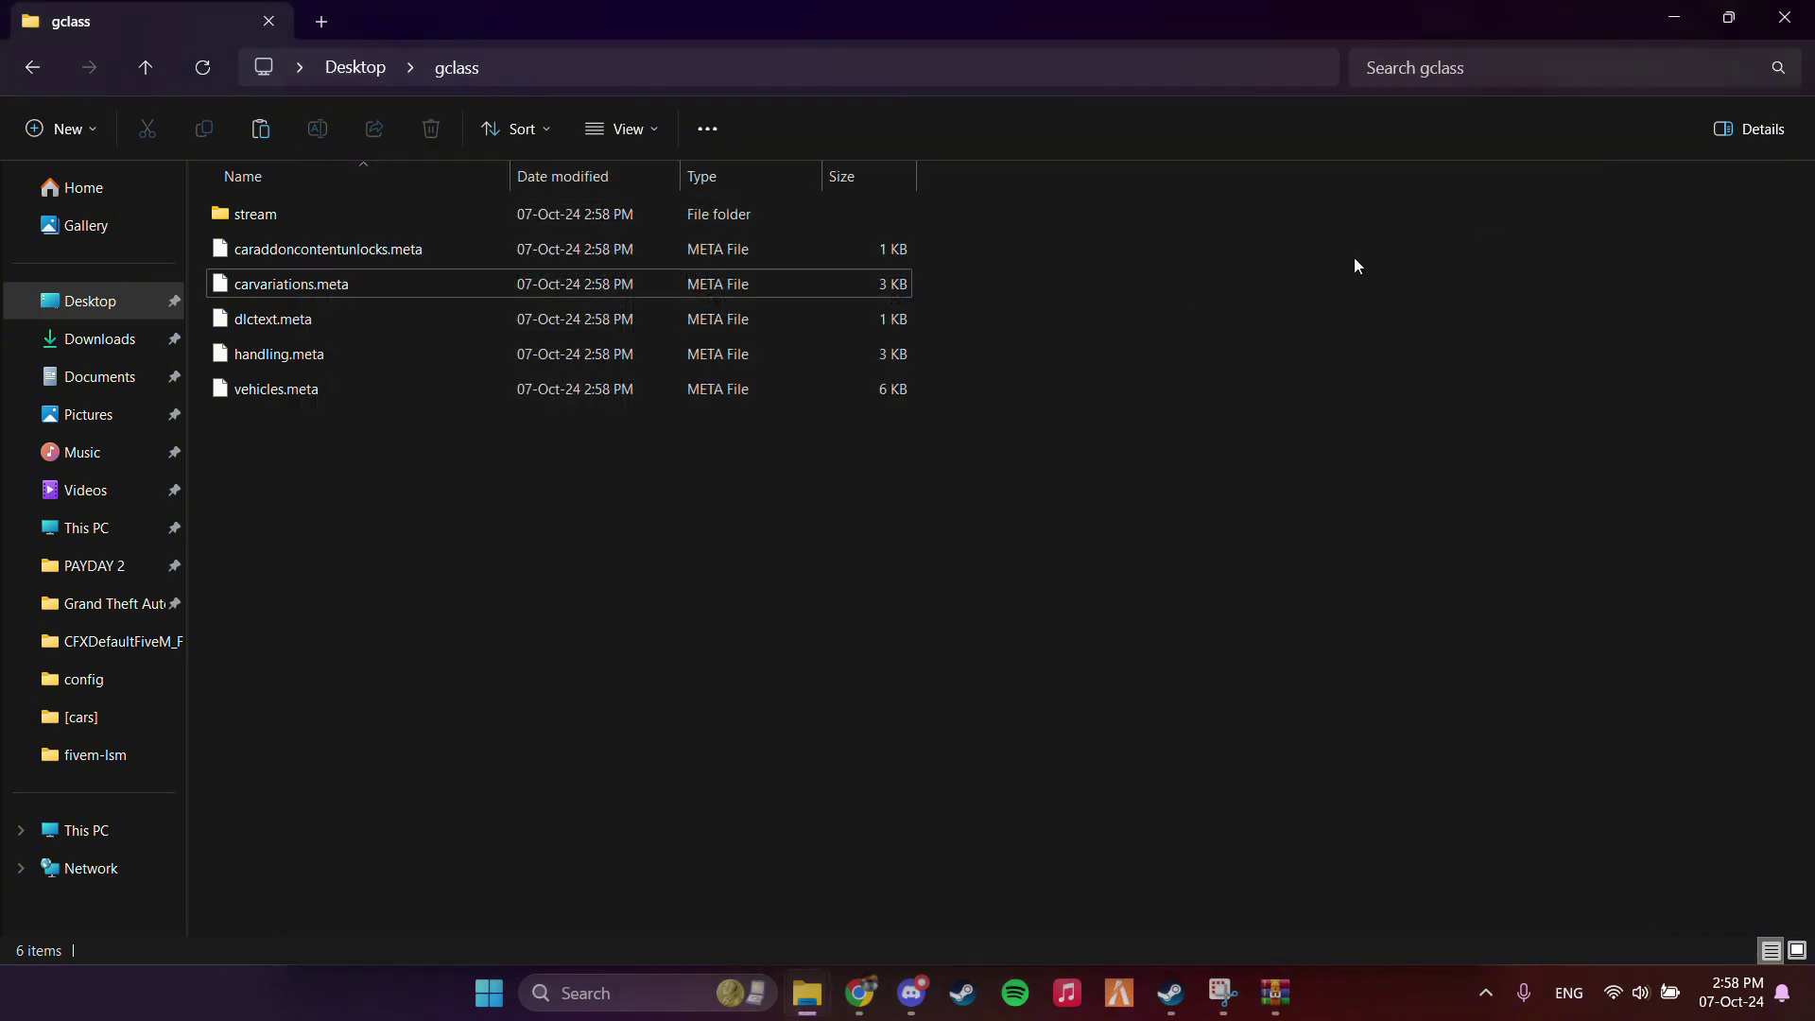
Step: Create a text document named __resource.lua in the gclass folder, replacing its .txt extension
{"action": "left_click", "coordinate": [66, 128]}
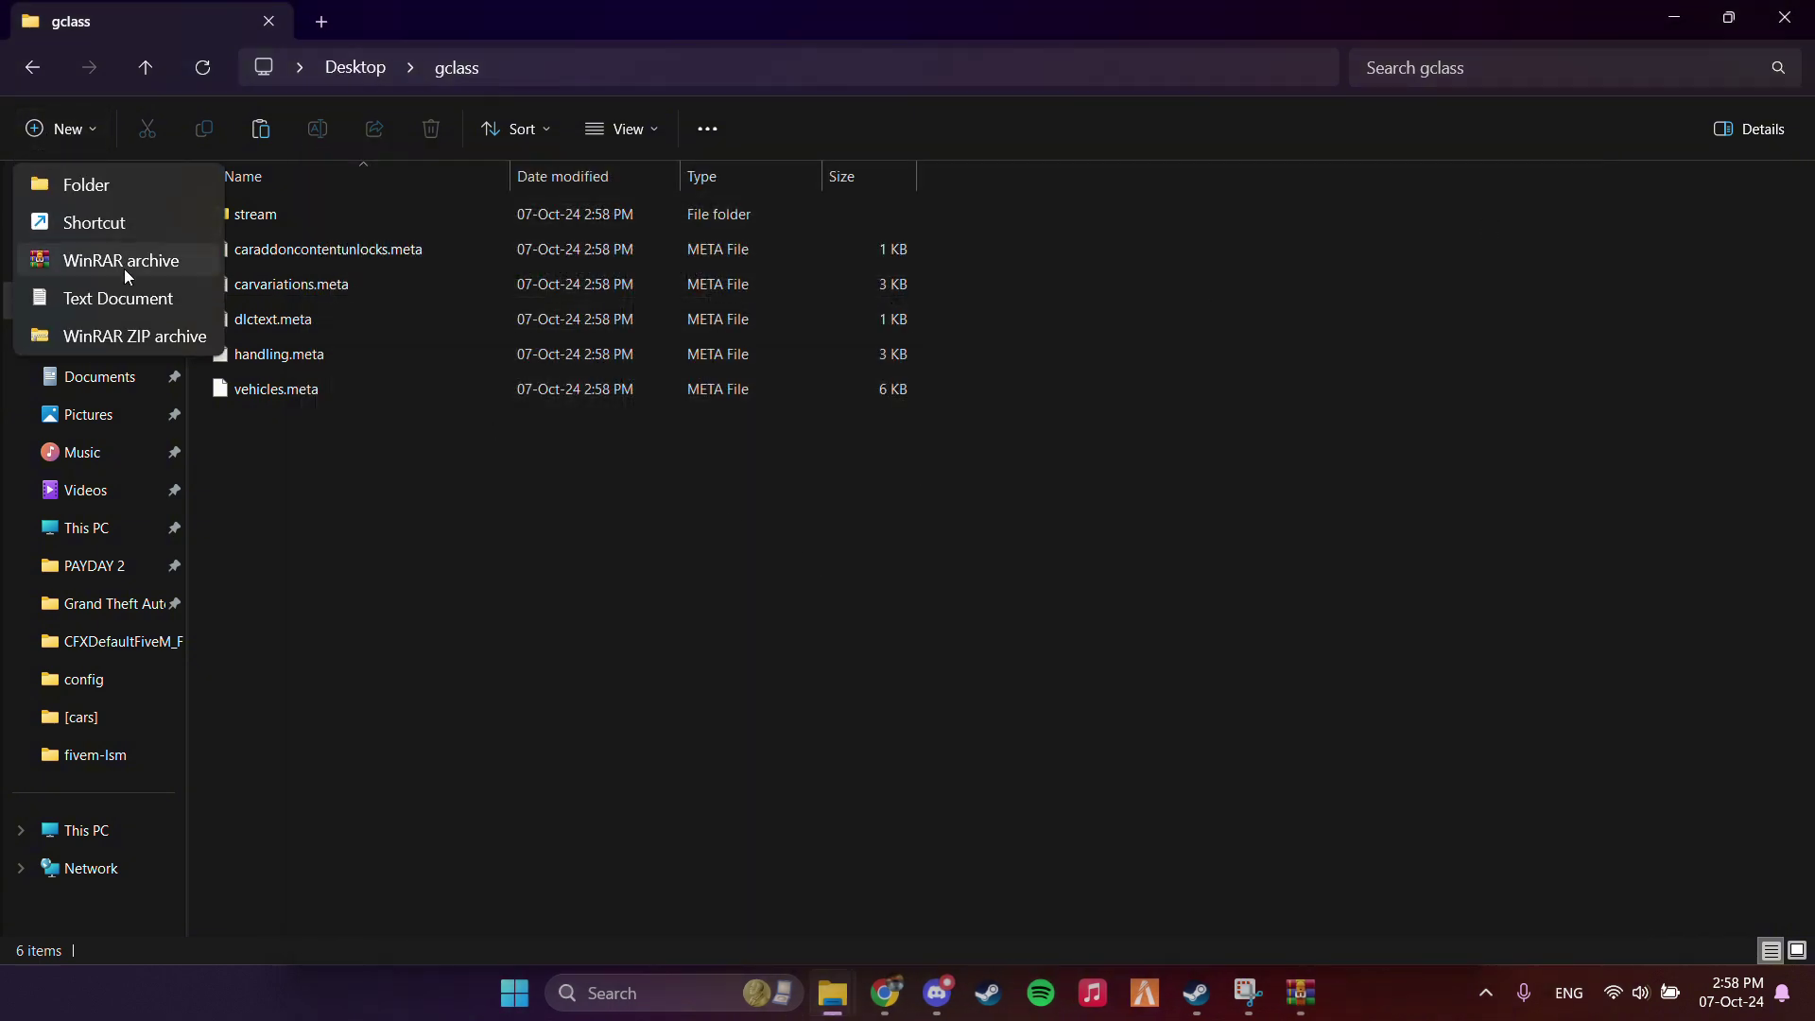
{"action": "left_click", "coordinate": [167, 301]}
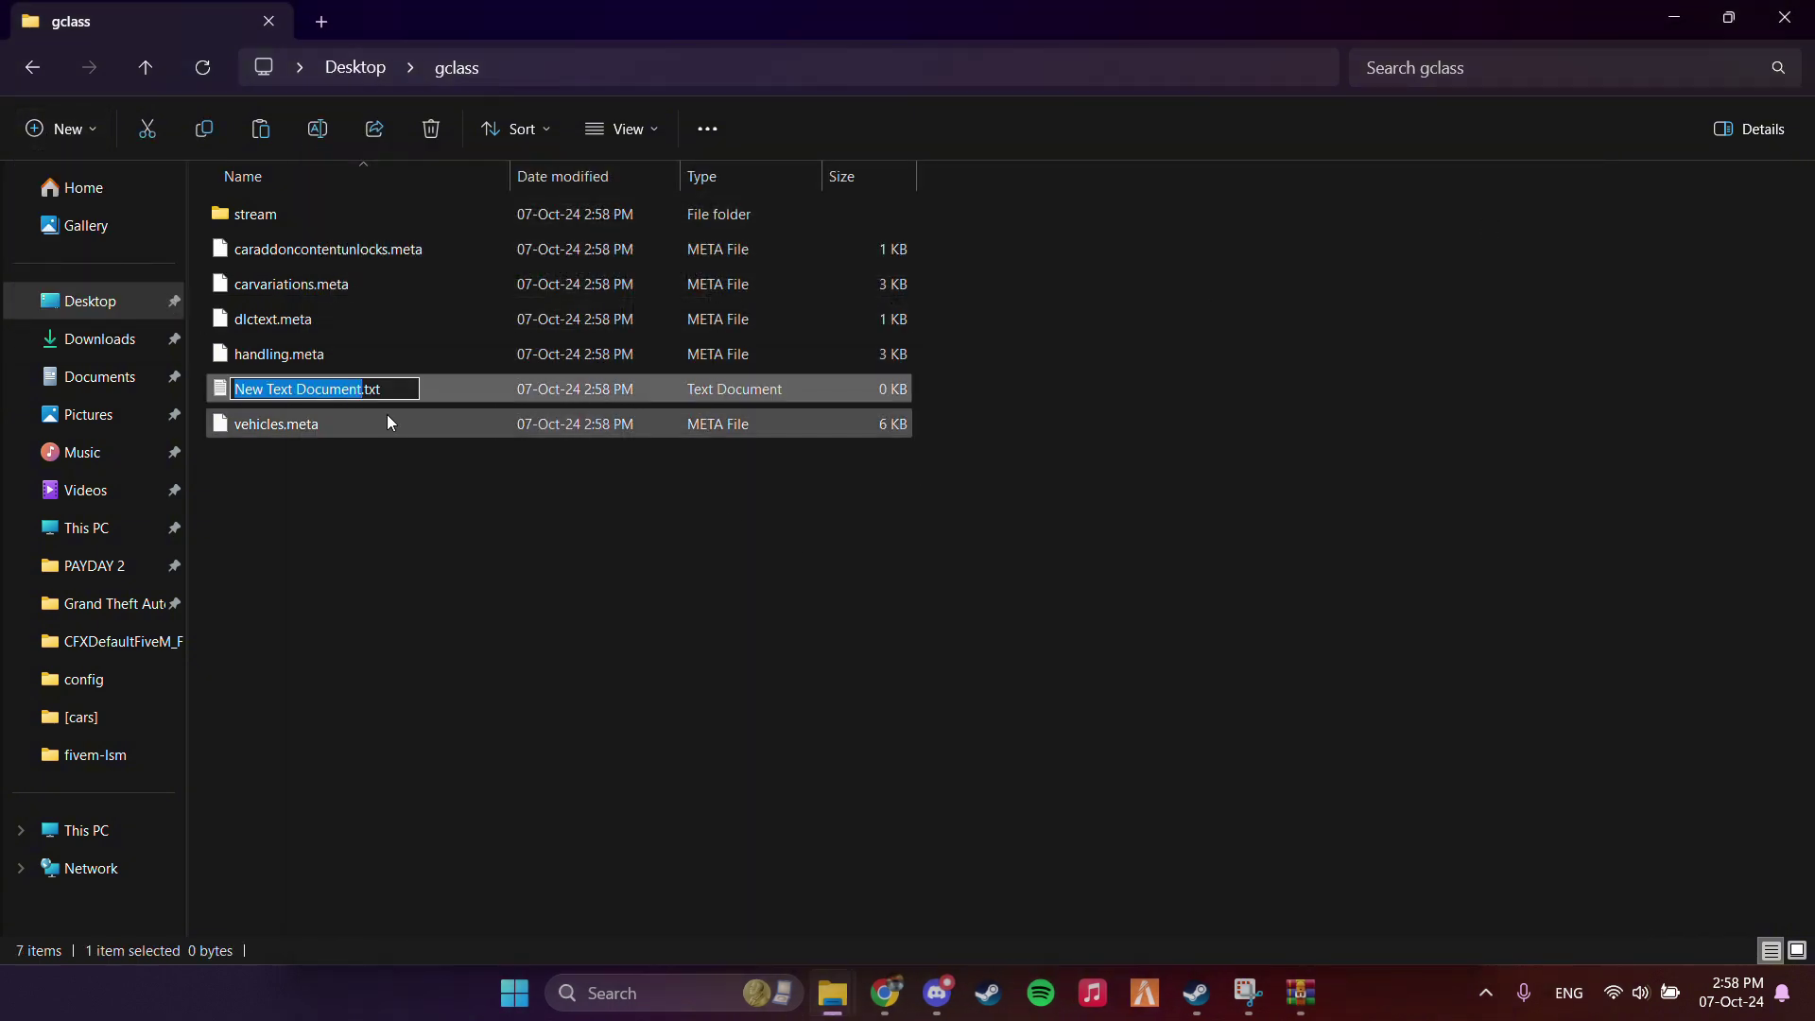
{"action": "type", "text": "__r"}
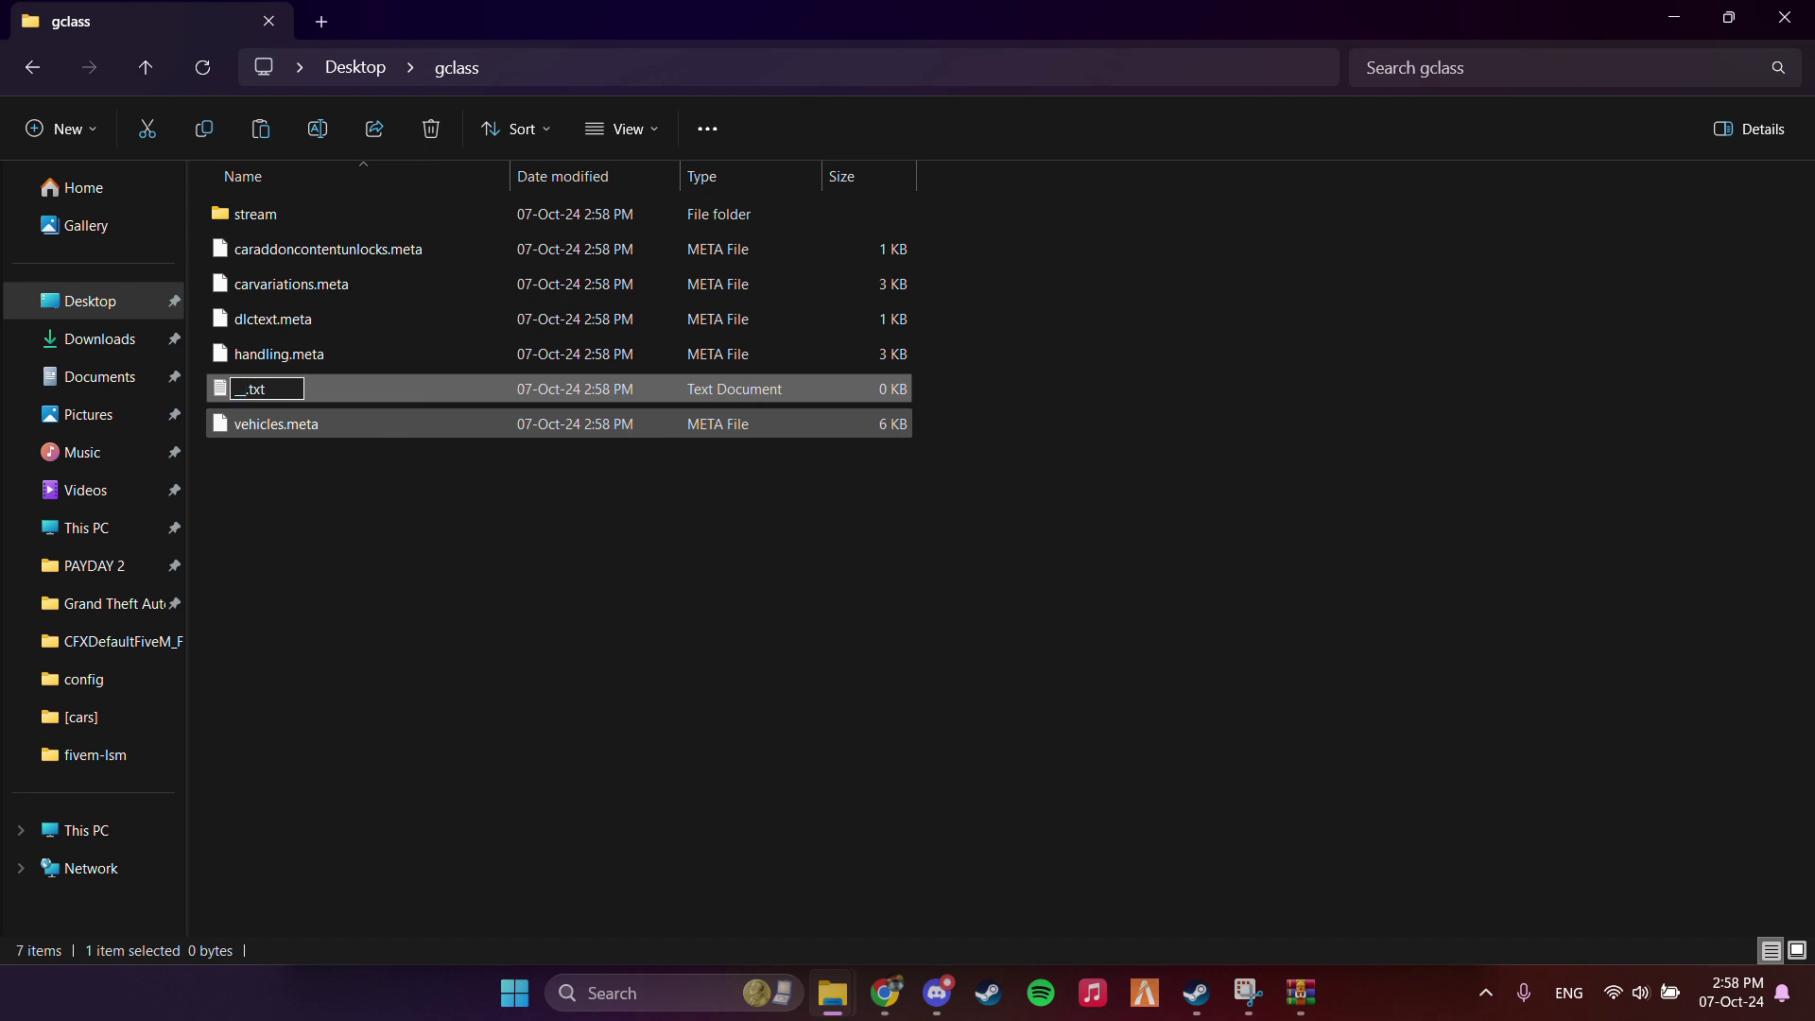
{"action": "type", "text": "eso"}
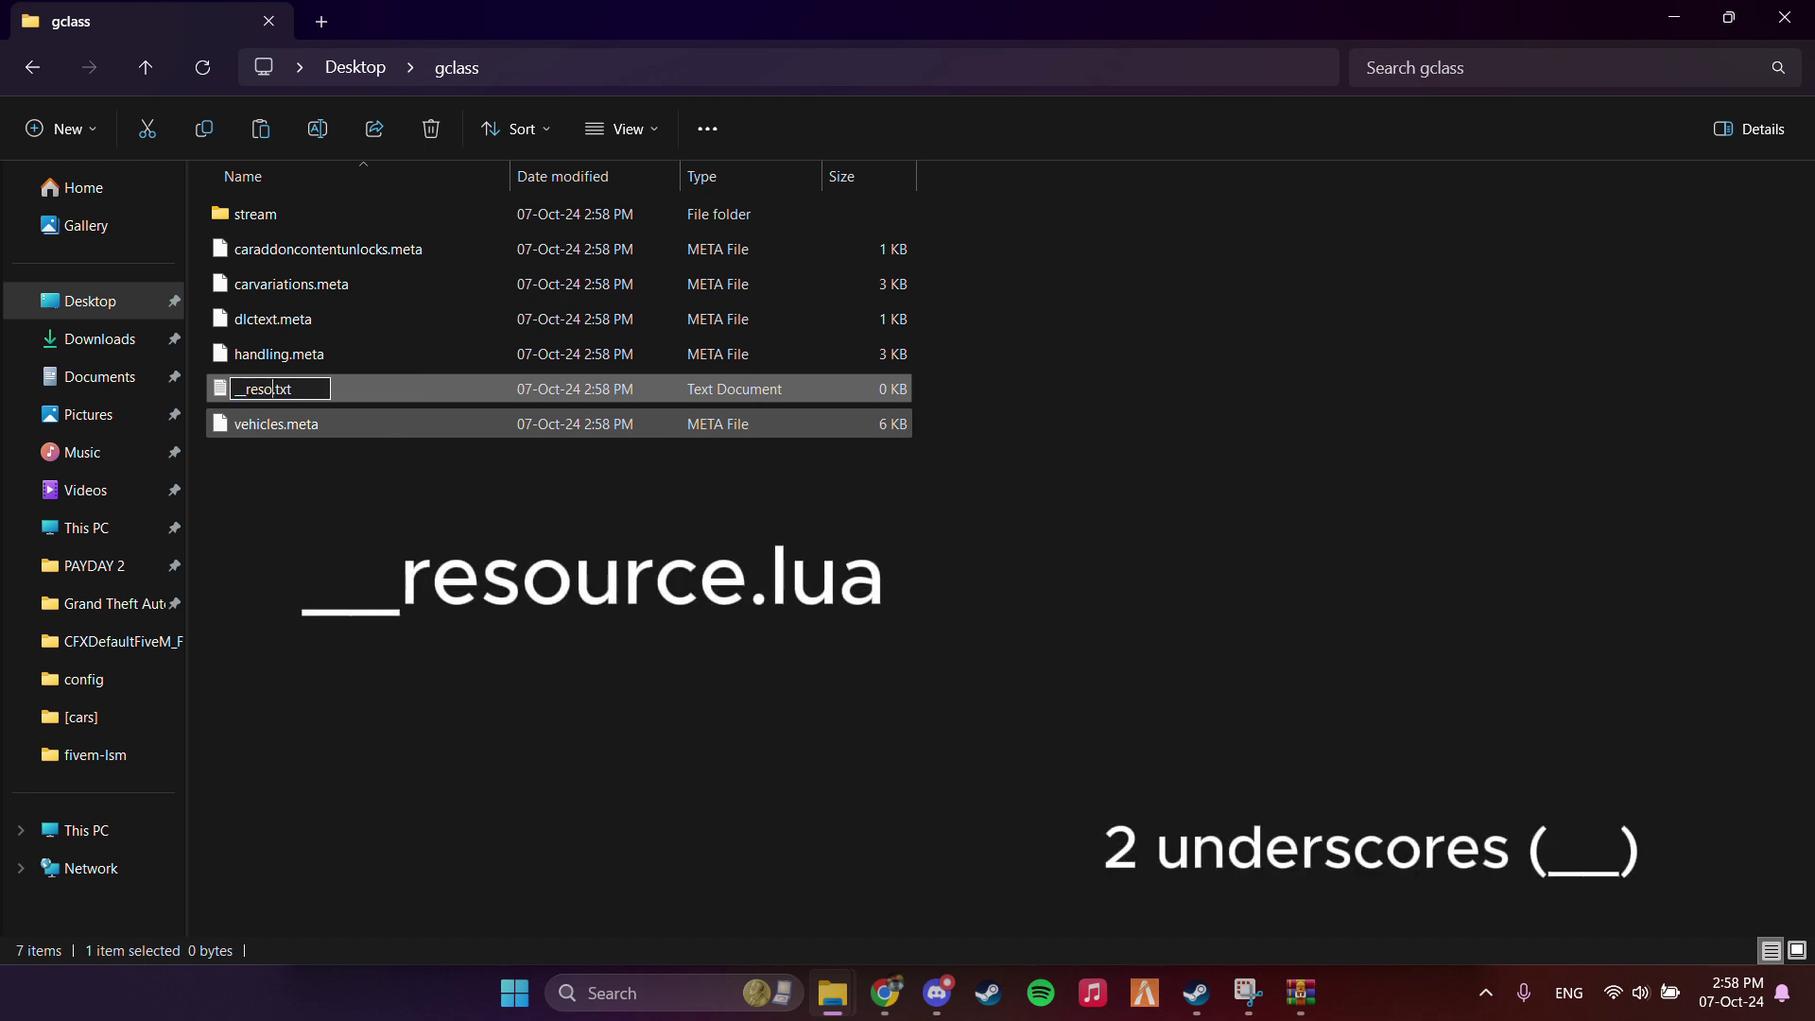
{"action": "type", "text": "urce"}
{"action": "key", "text": "Delete"}
{"action": "key", "text": "Delete"}
{"action": "key", "text": "Delete"}
{"action": "key", "text": "Delete"}
{"action": "type", "text": ".lua"}
{"action": "key", "text": "Return"}
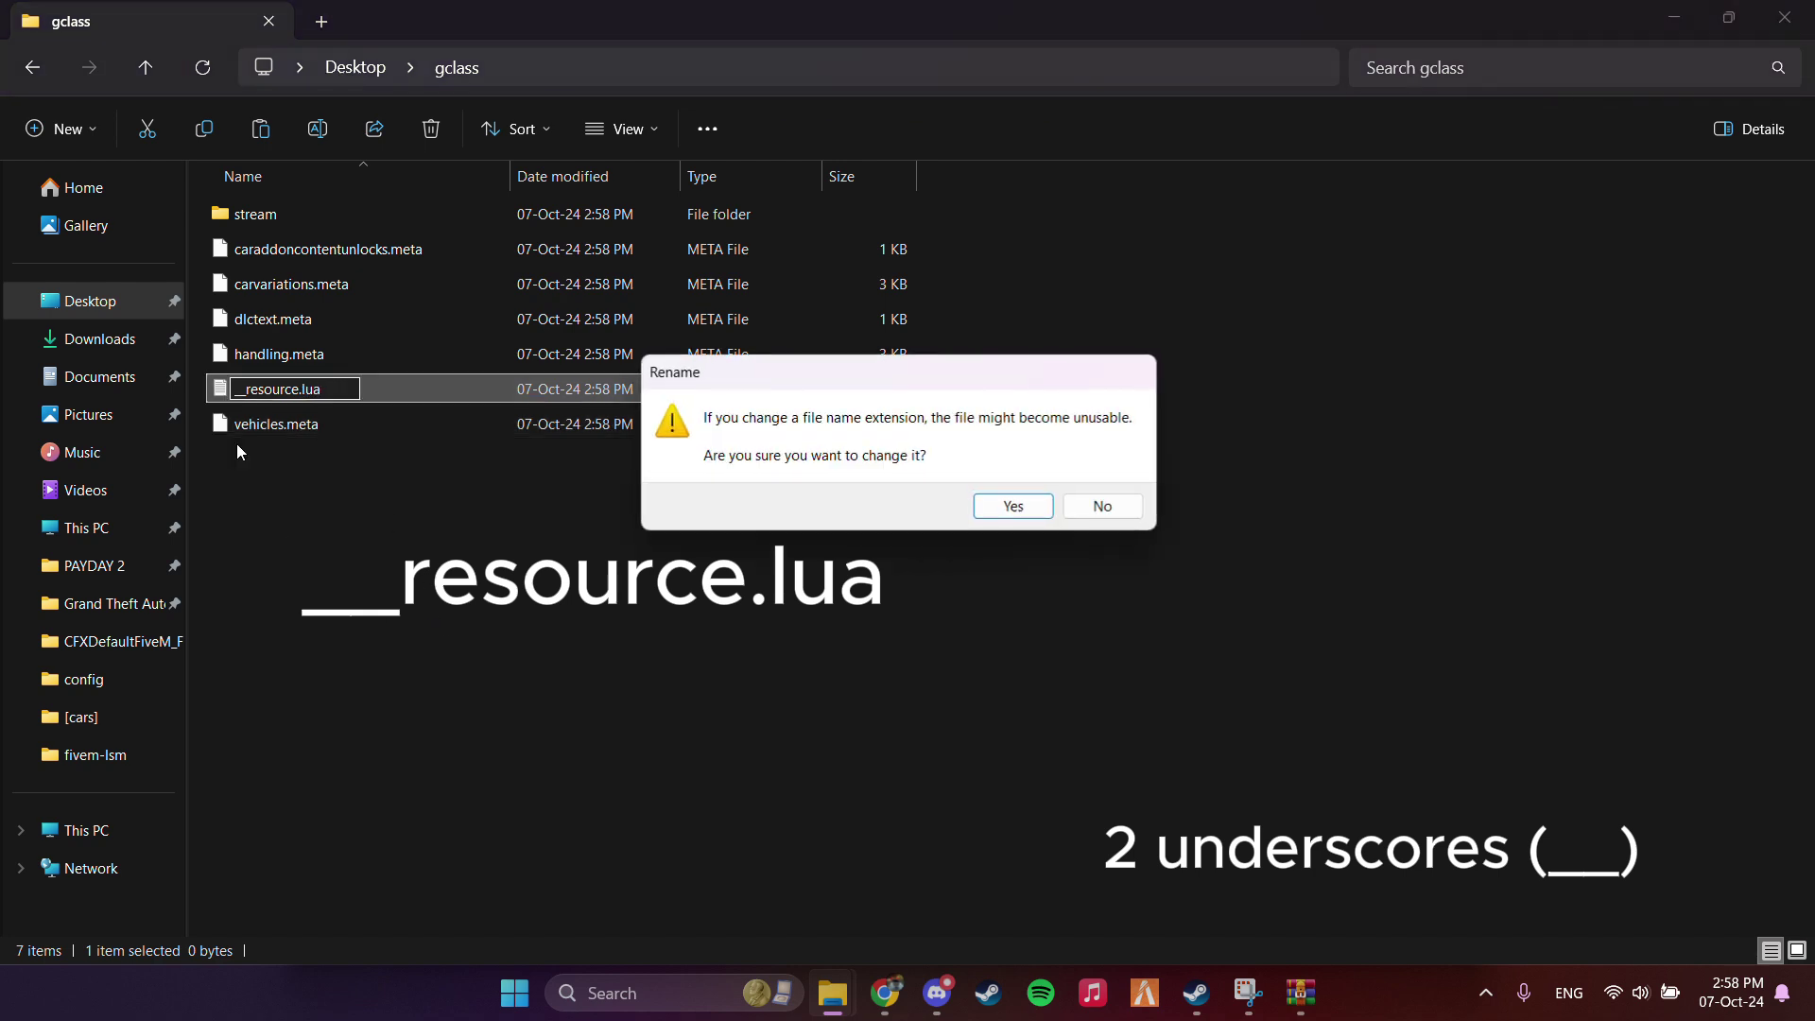
{"action": "left_click", "coordinate": [988, 511]}
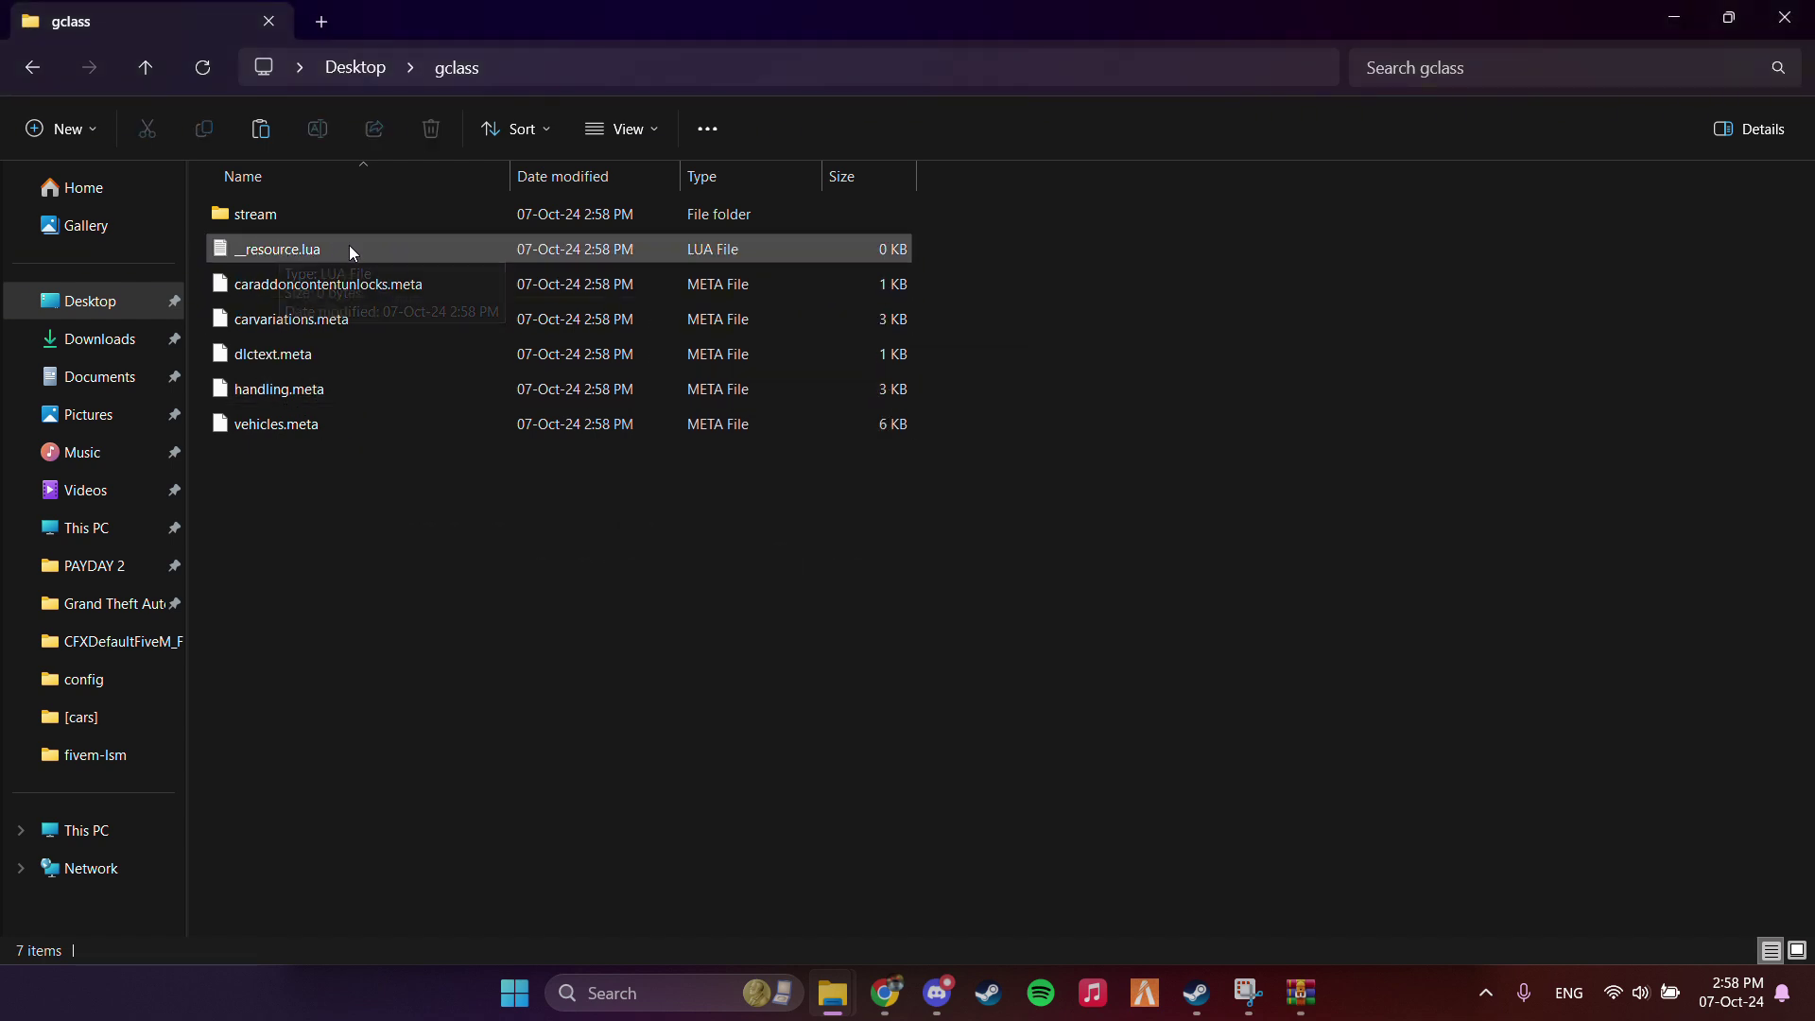
Step: Open __resource.lua in Notepad, switch to Discord and copy the whole resource manifest message from the fivem-addon-command channel
{"action": "double_click", "coordinate": [354, 250]}
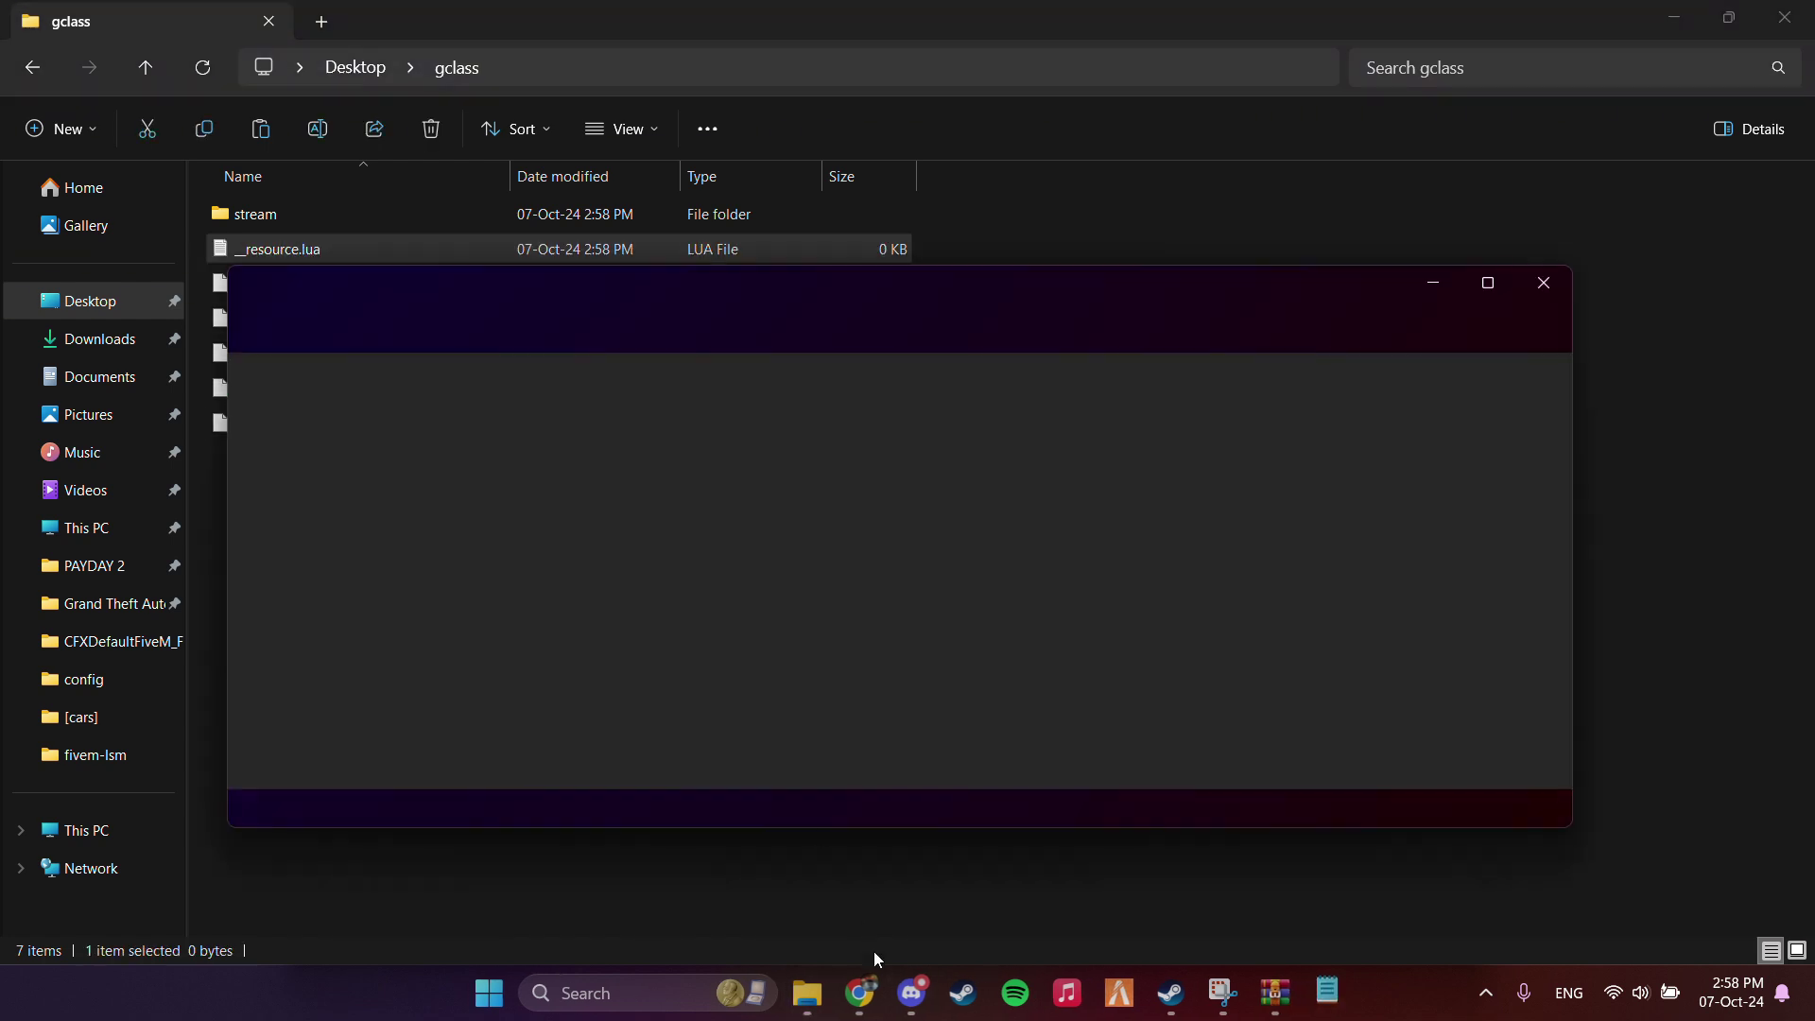
{"action": "left_click", "coordinate": [912, 992]}
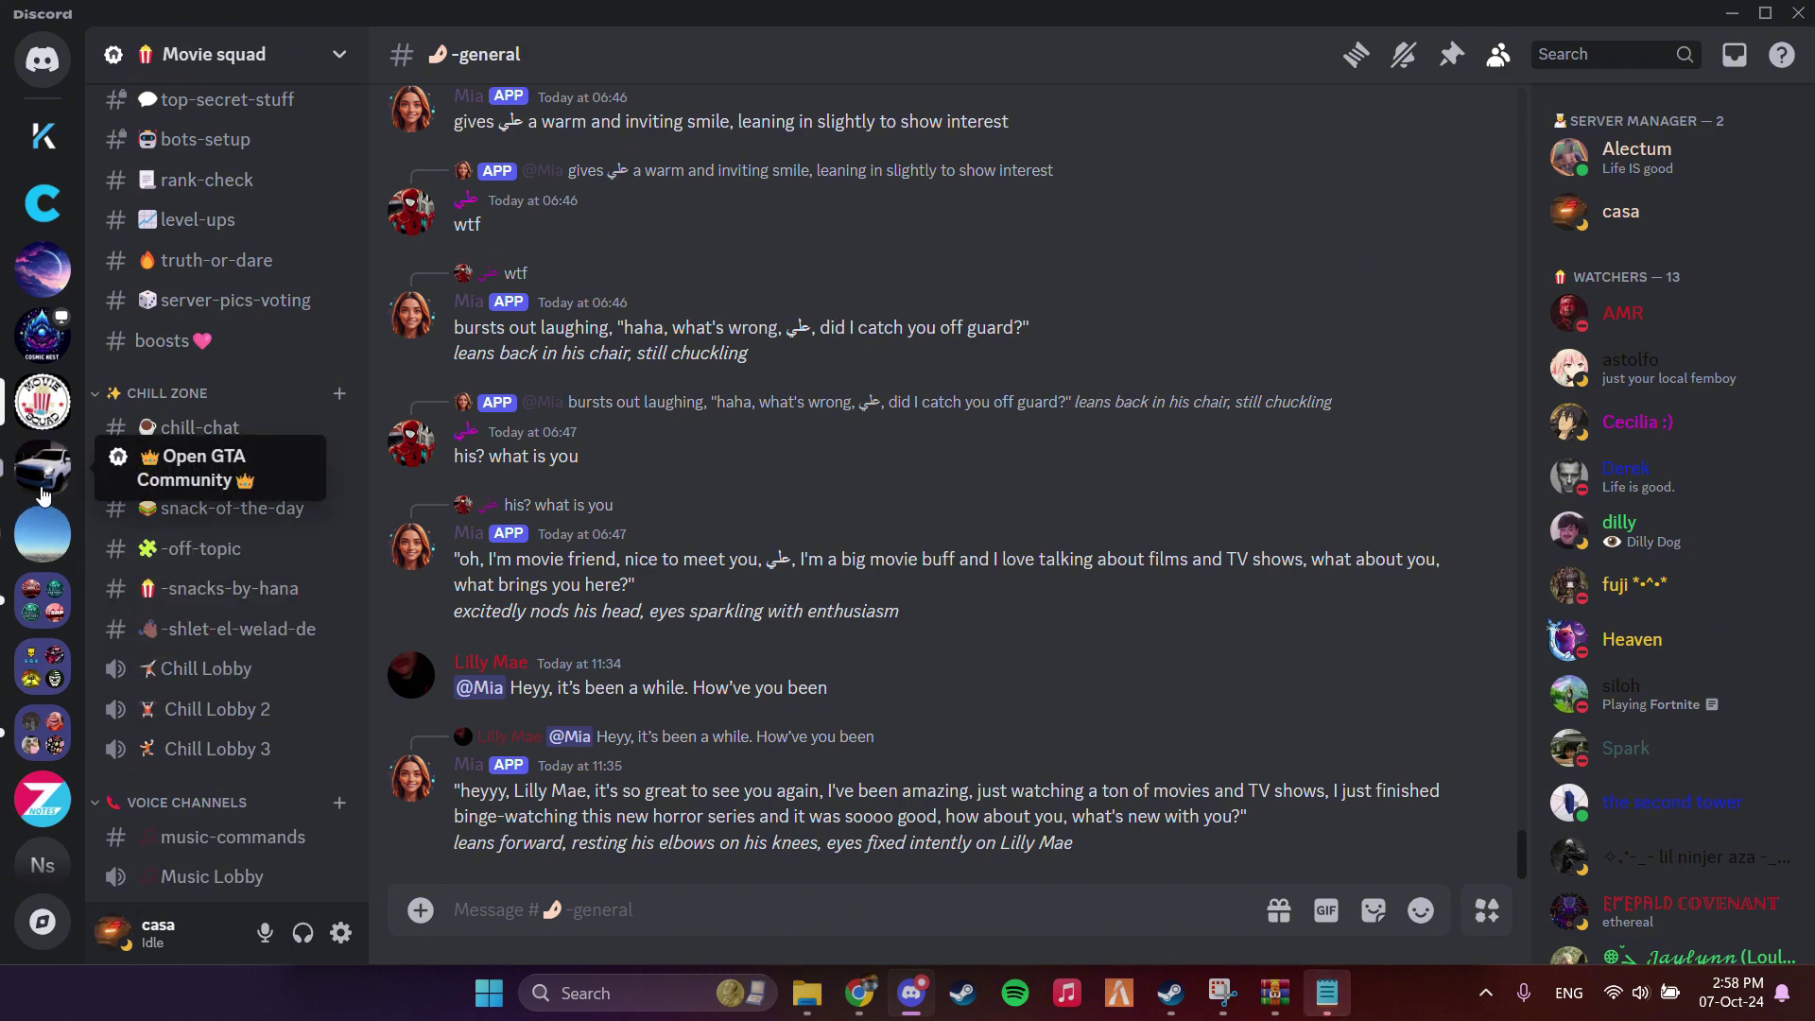
{"action": "left_click", "coordinate": [43, 862]}
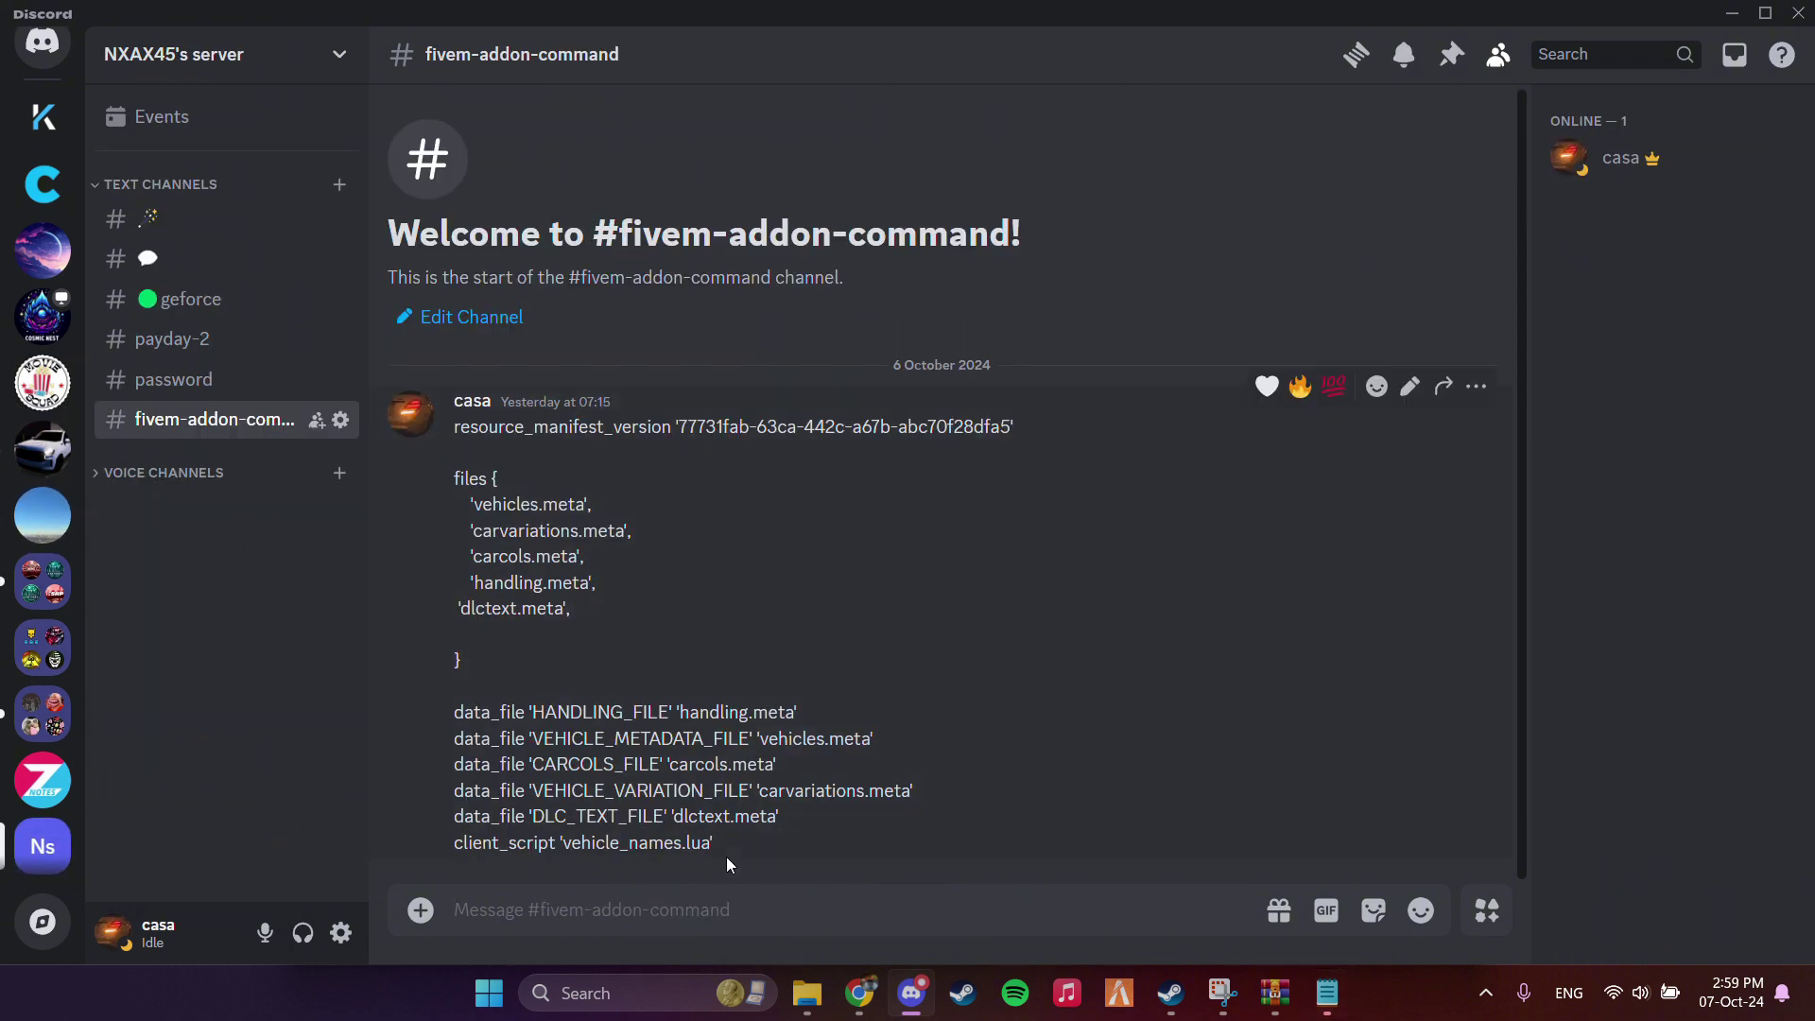
{"action": "left_click_drag", "start_coordinate": [726, 856], "coordinate": [466, 430]}
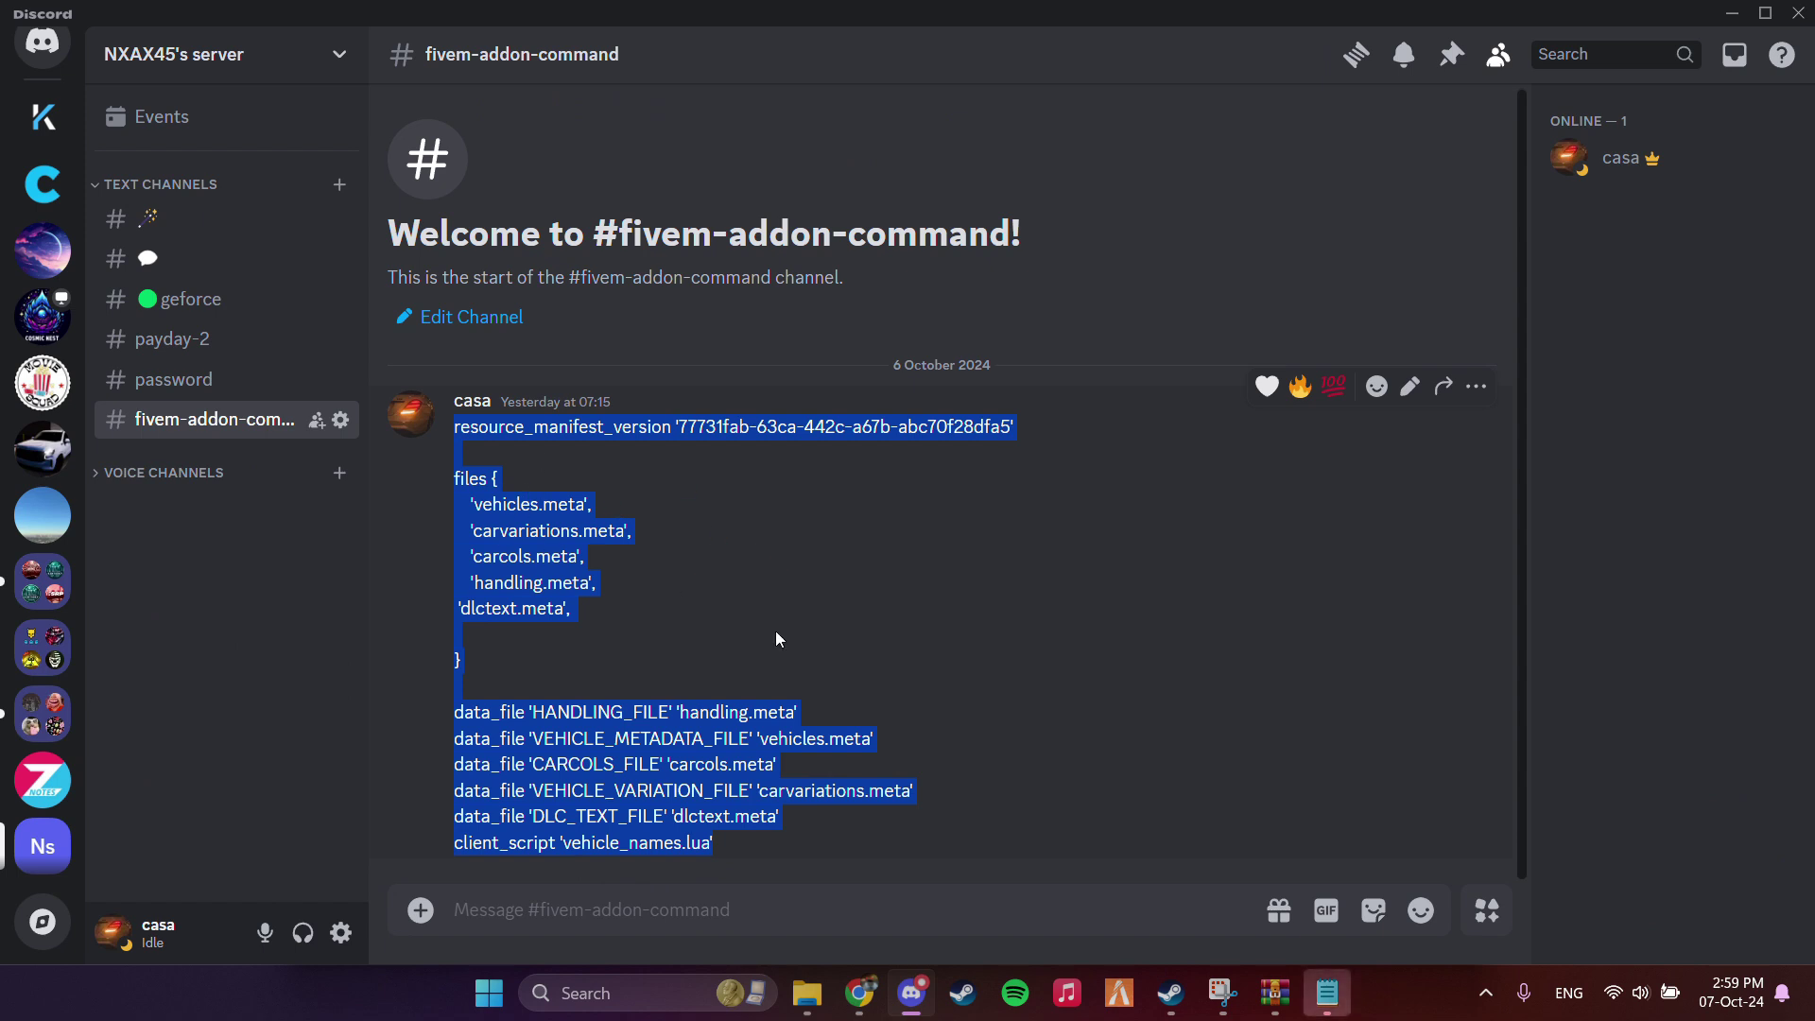
Step: Switch to Notepad, paste the copied manifest into __resource.lua, save the file and close the editor
{"action": "left_click", "coordinate": [1327, 992]}
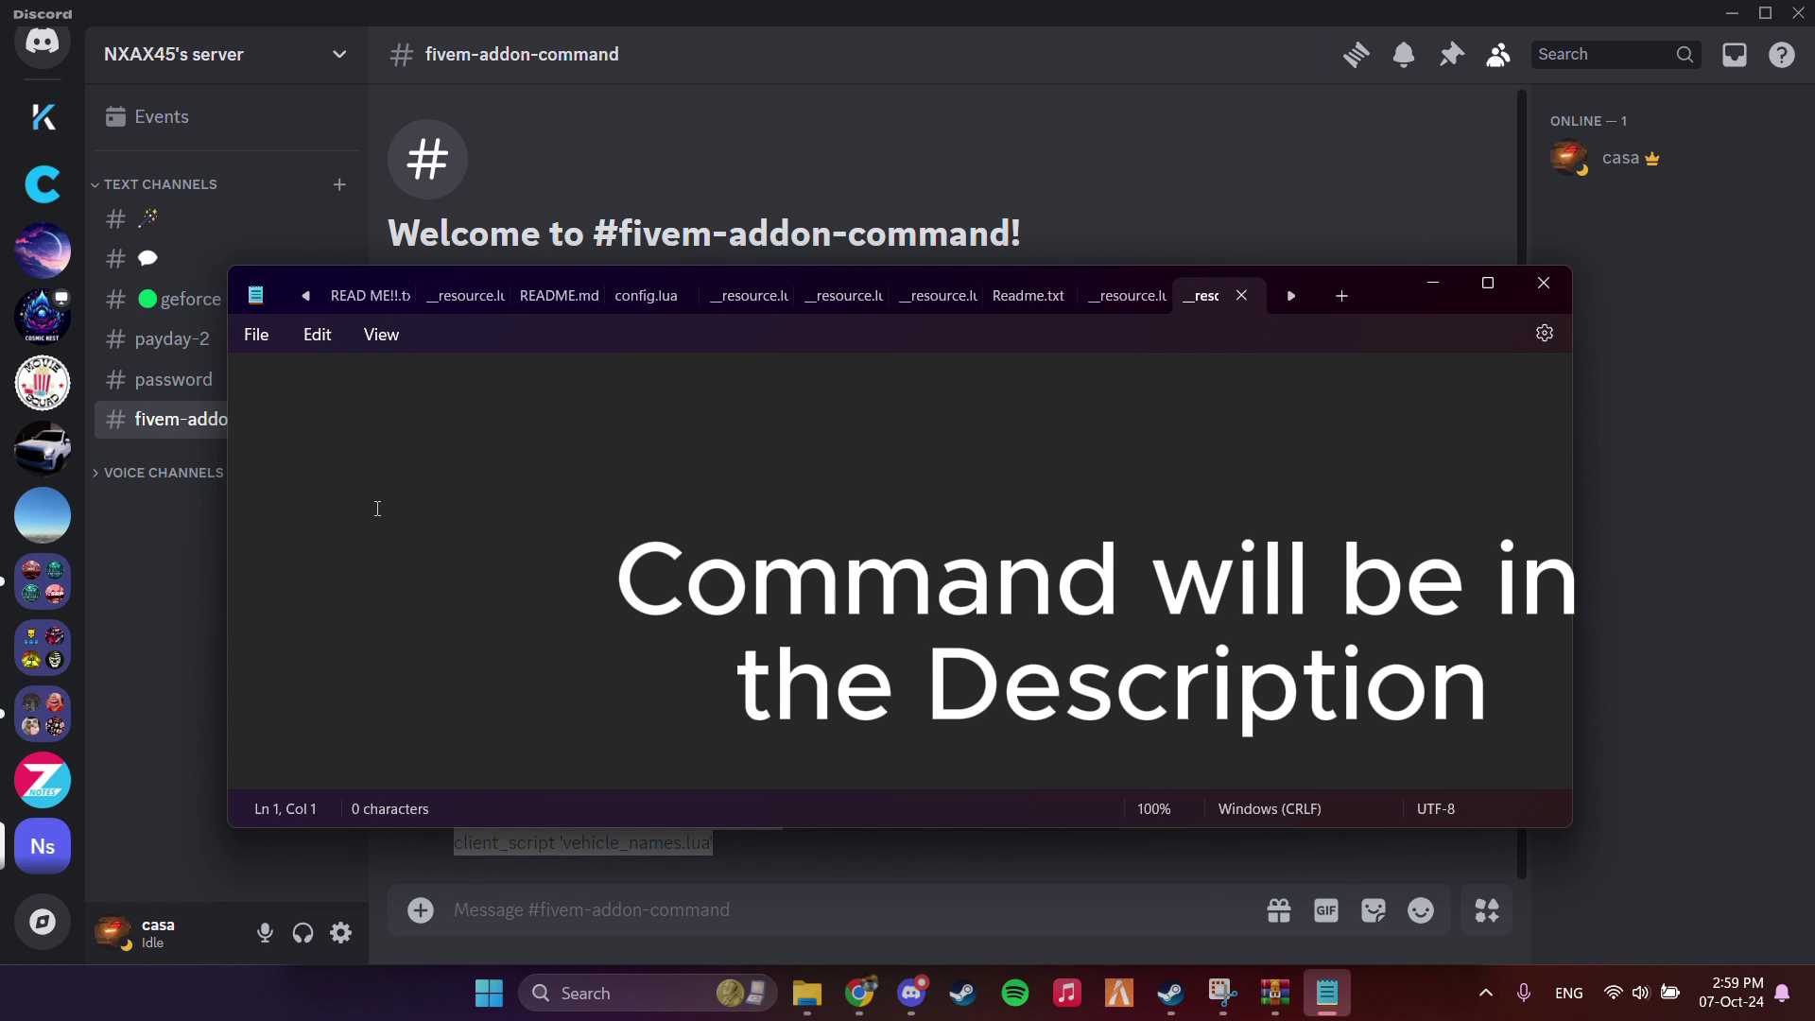
{"action": "type", "text": "resource_manifest_version '77731fab-63ca-442c-a67b-abc70f28dfa5'  files {     'vehicles.meta',     'carvariations.meta',     'carcols.meta',     'handling.meta',  'dlctext.meta',  }  data_file 'HANDLING_FILE' 'handling.meta' data_file 'VEHICLE_METADATA_FILE' 'vehicles.meta' data_file 'CARCOLS_FILE' 'carcols.meta' data_file 'VEHICLE_VARIATION_FILE' 'carvariations.meta' data_file 'DLC_TEXT_FILE' 'dlctext.meta' client_script 'vehicle_names.lua'"}
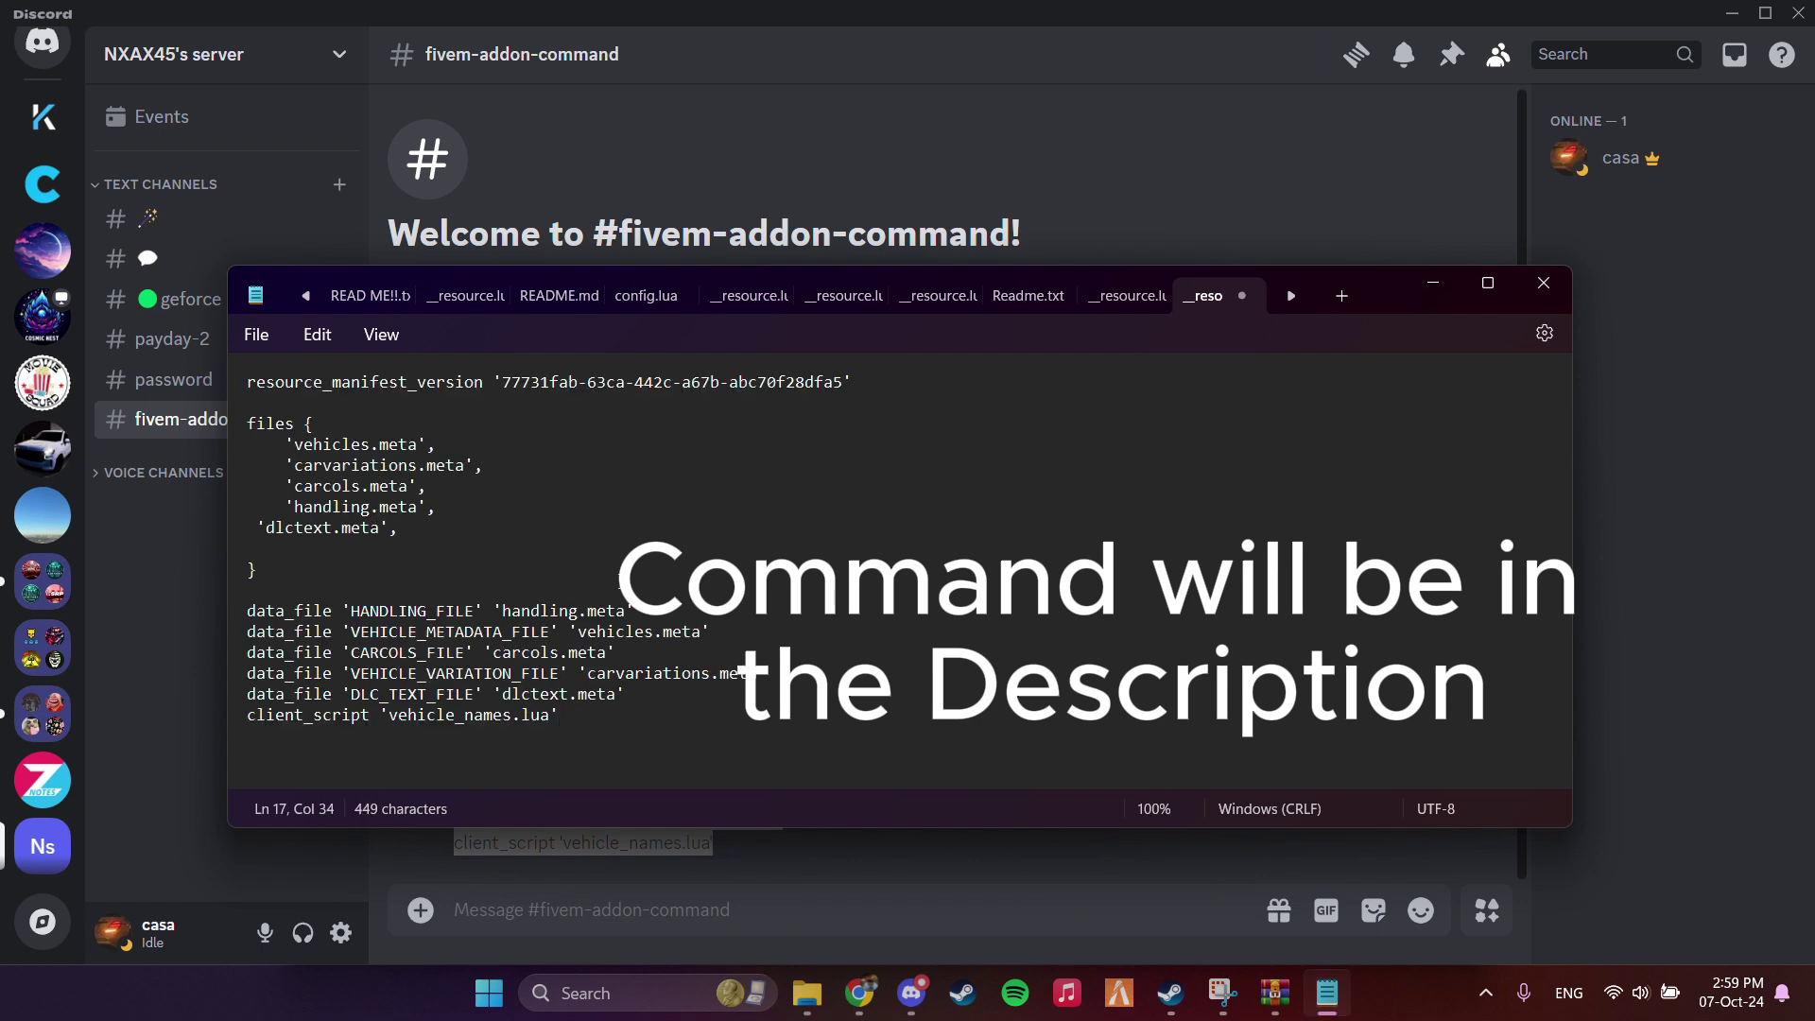
{"action": "left_click", "coordinate": [255, 336]}
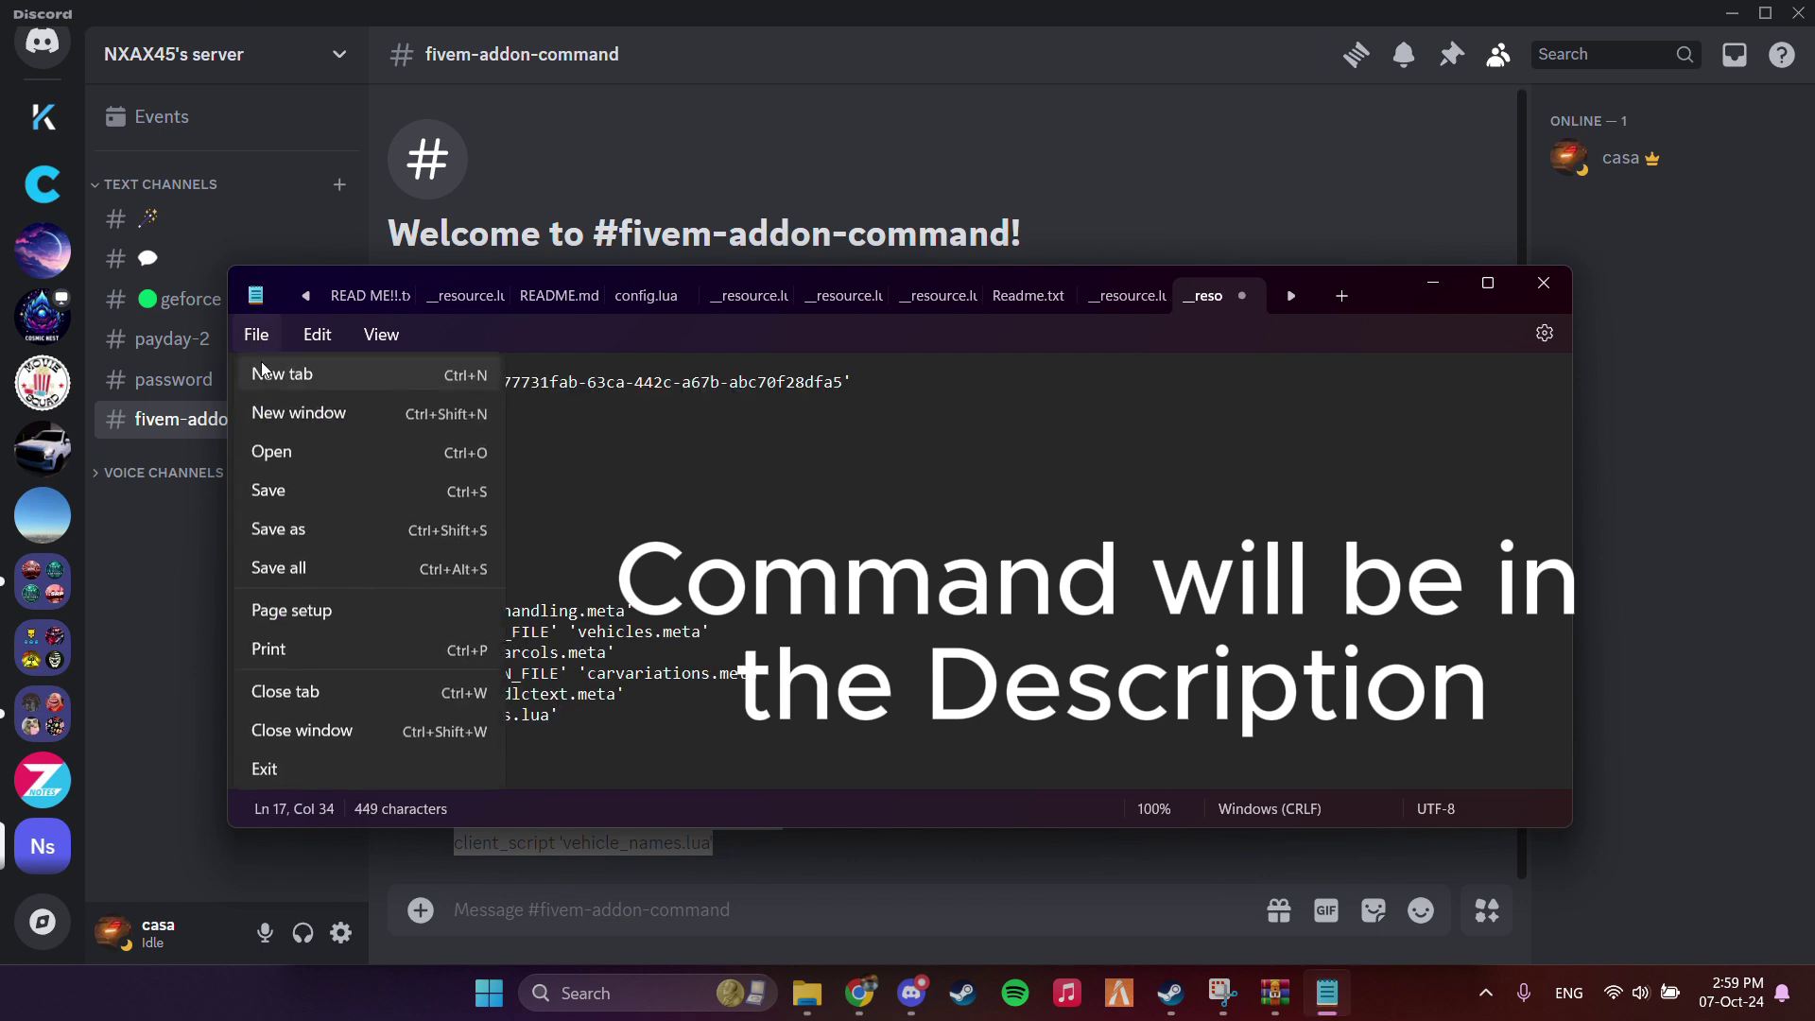
{"action": "left_click", "coordinate": [331, 490]}
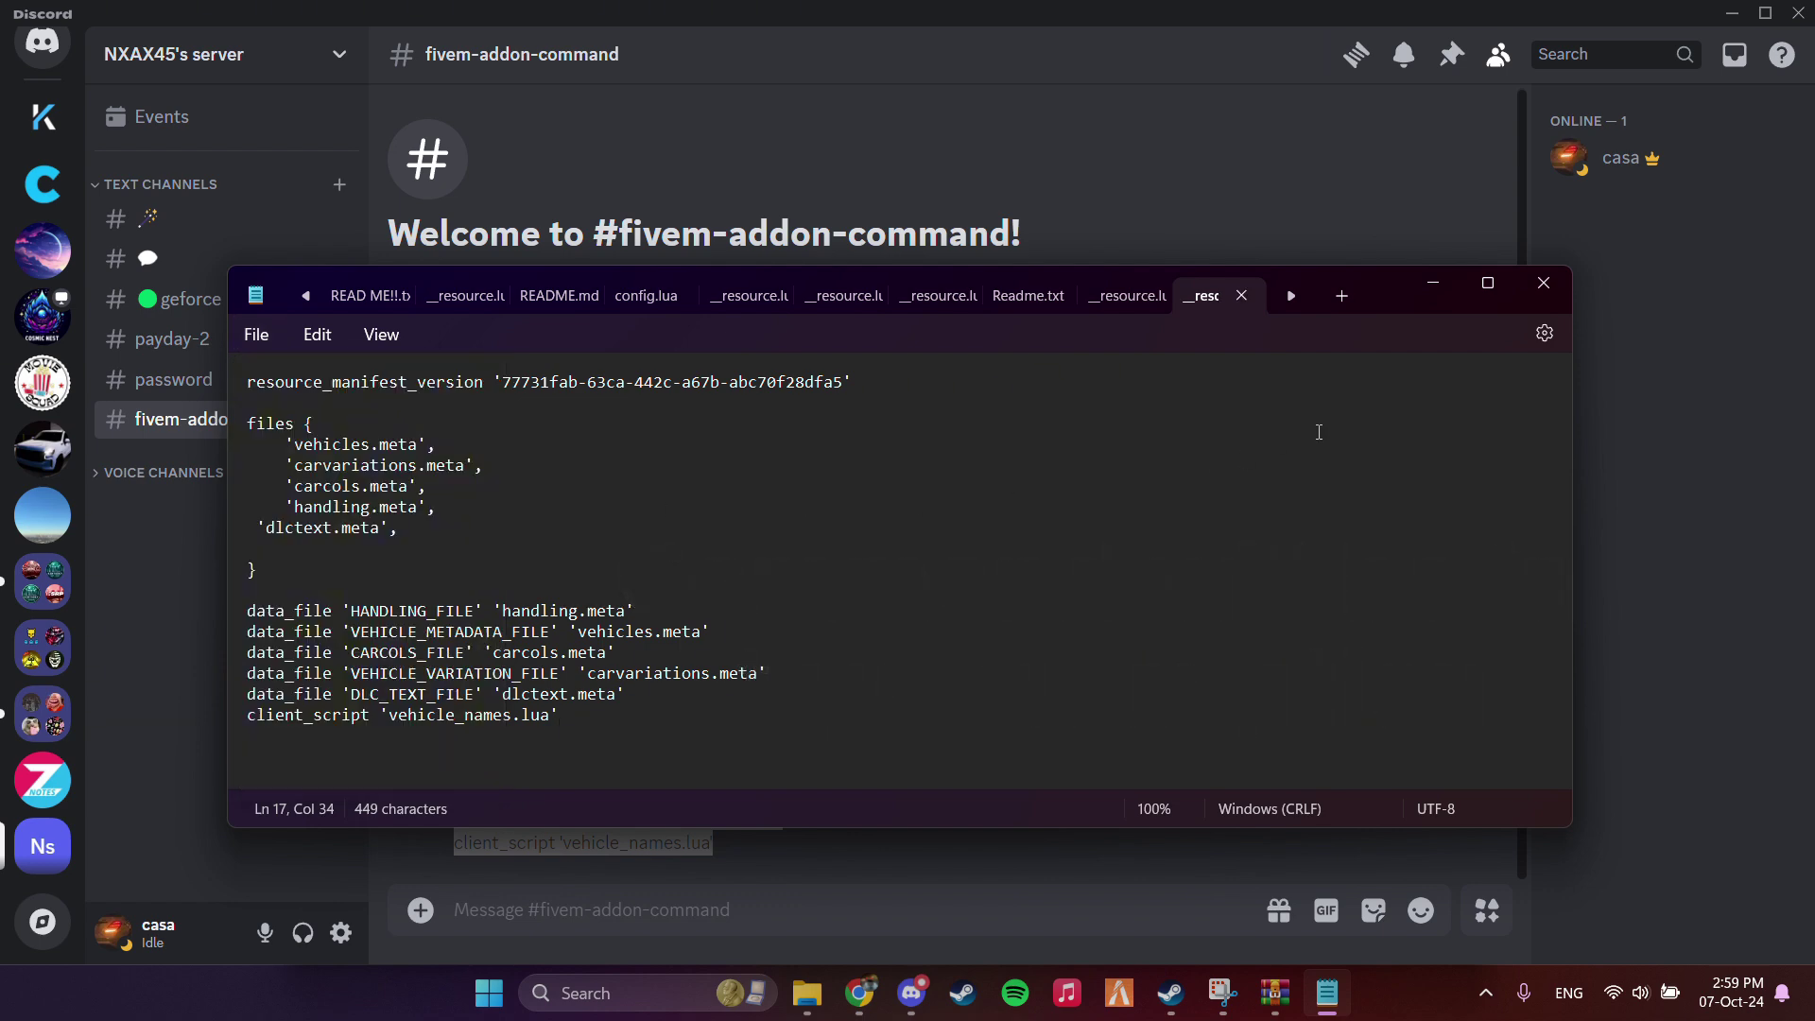
{"action": "left_click", "coordinate": [1543, 284]}
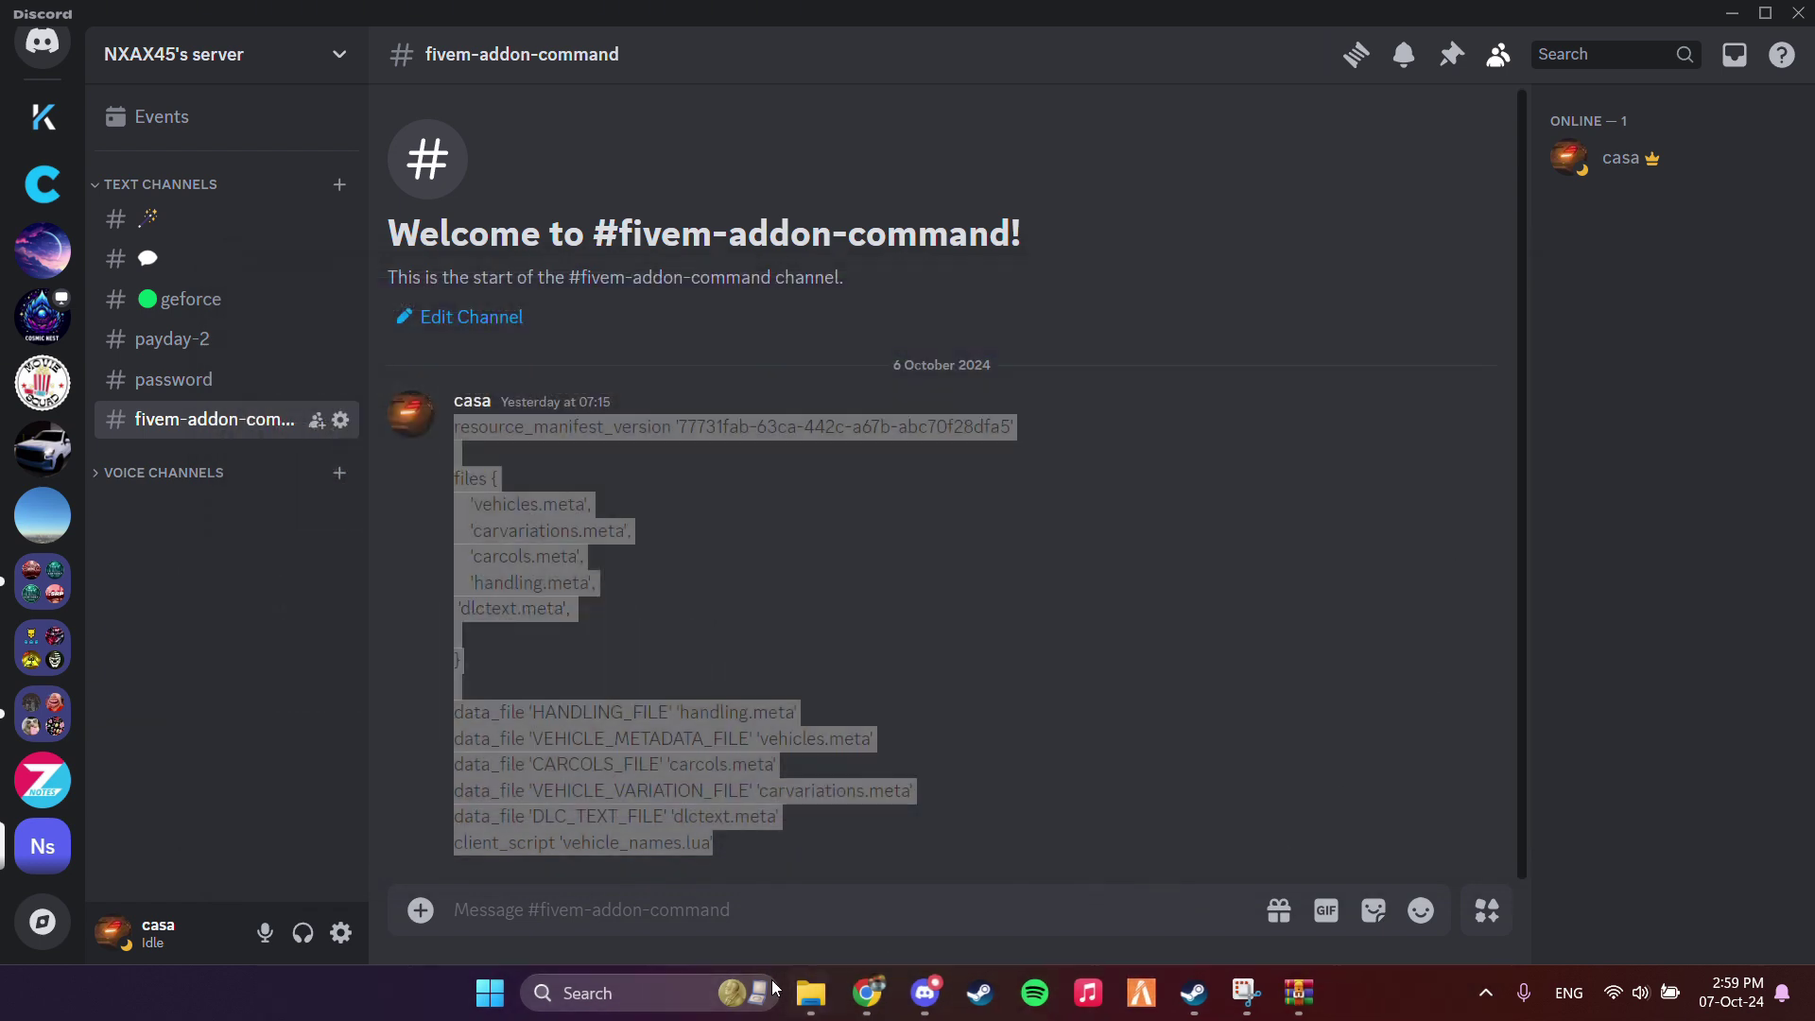
Step: Switch to File Explorer and copy the name W463A1, without extension, from the W463A1.yft file in the stream folder
{"action": "mouse_move", "coordinate": [832, 993]}
{"action": "left_click", "coordinate": [909, 934]}
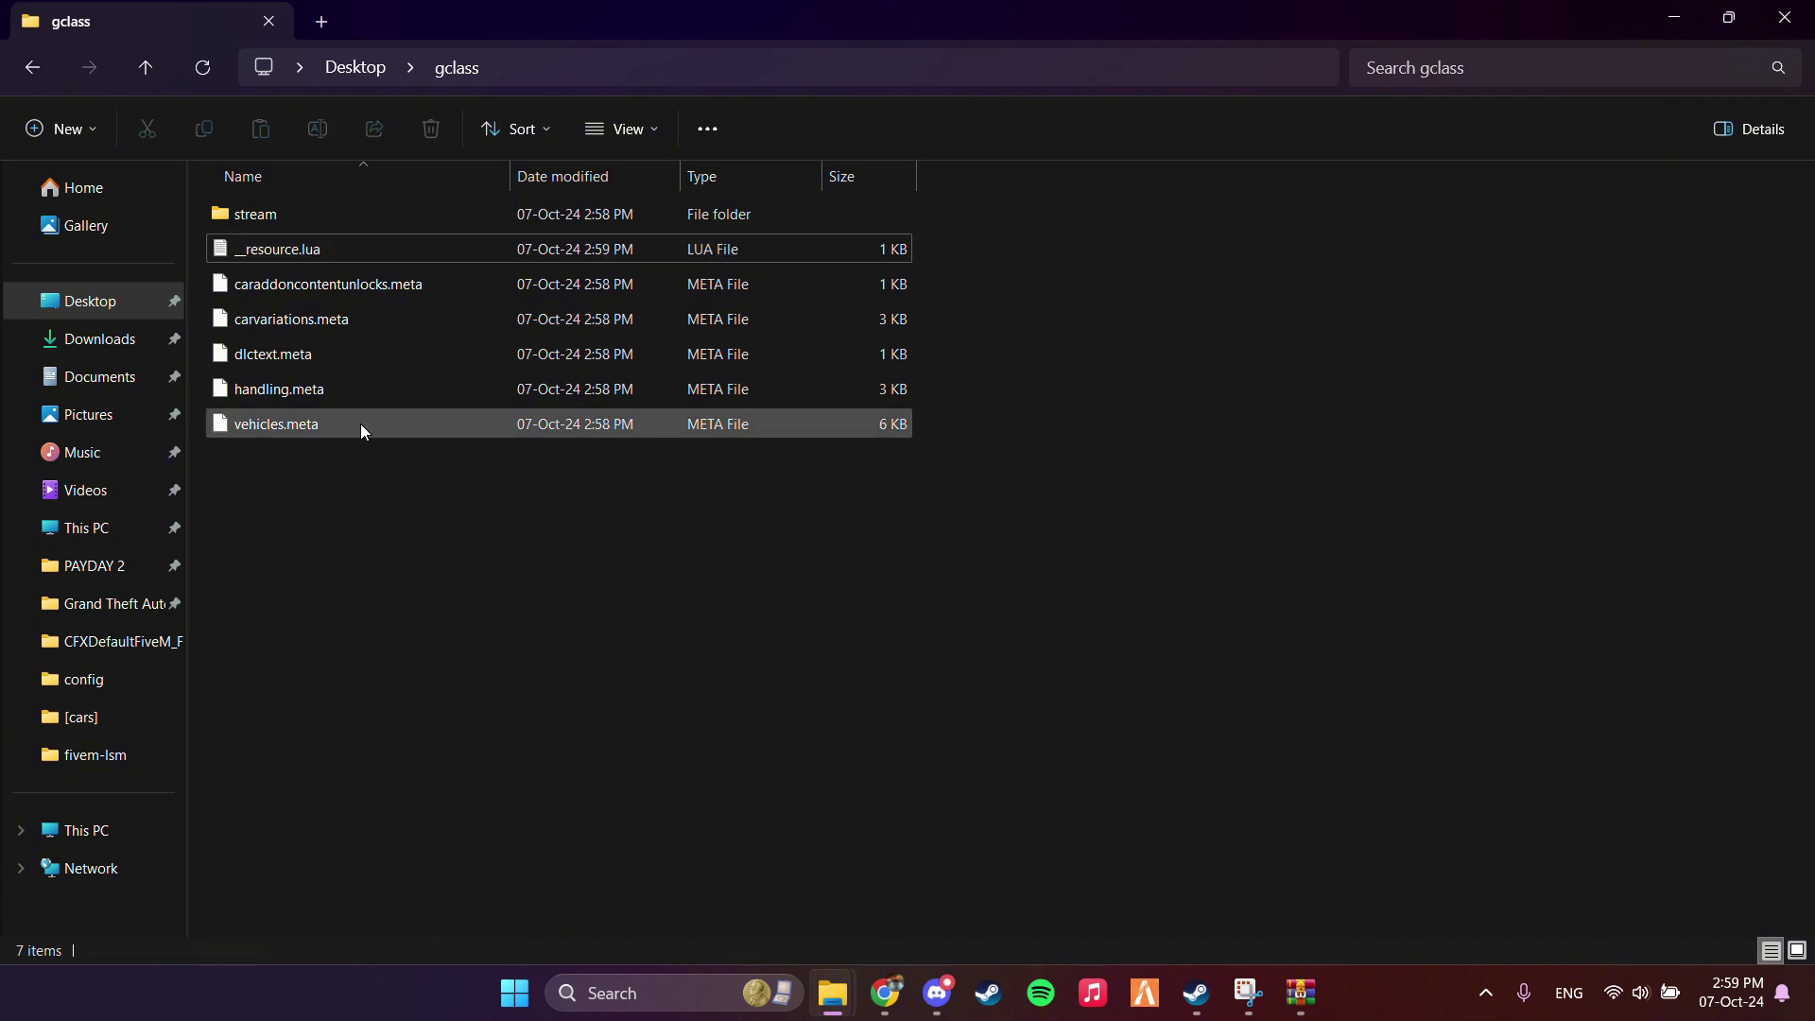
{"action": "double_click", "coordinate": [321, 212]}
{"action": "left_click", "coordinate": [320, 208]}
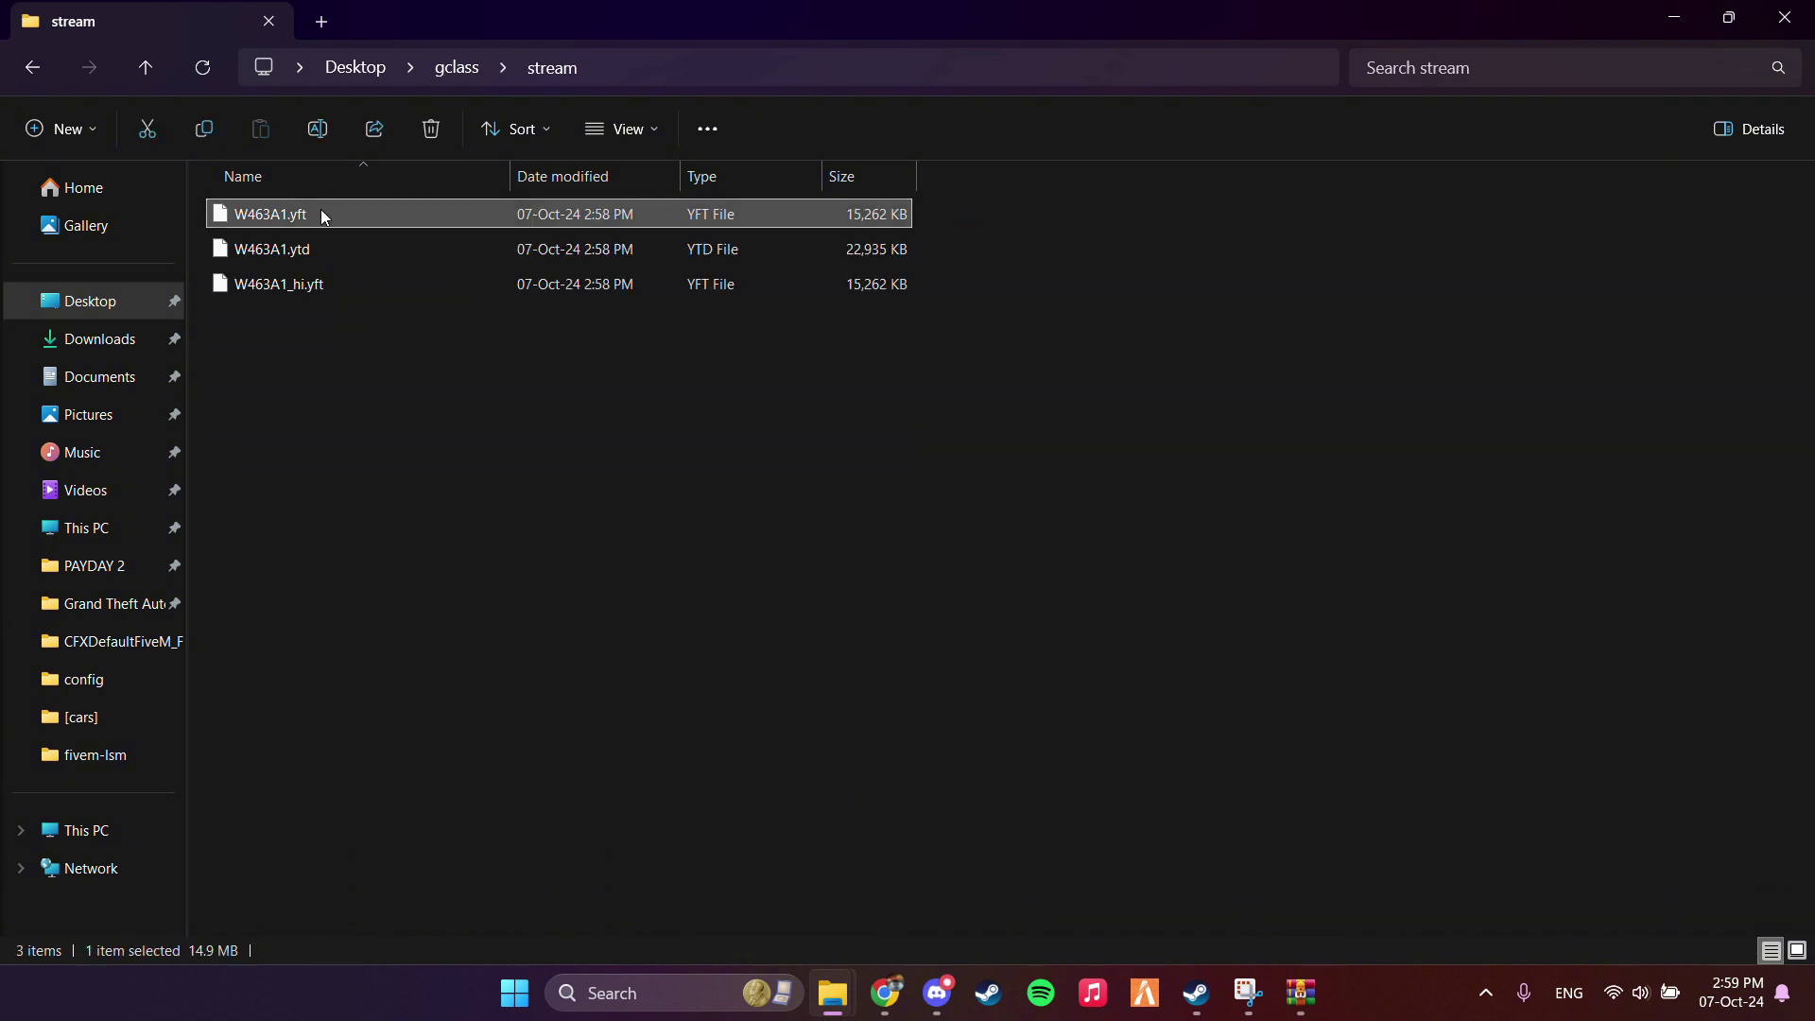
{"action": "key", "text": "F2"}
{"action": "key", "text": "ctrl+c"}
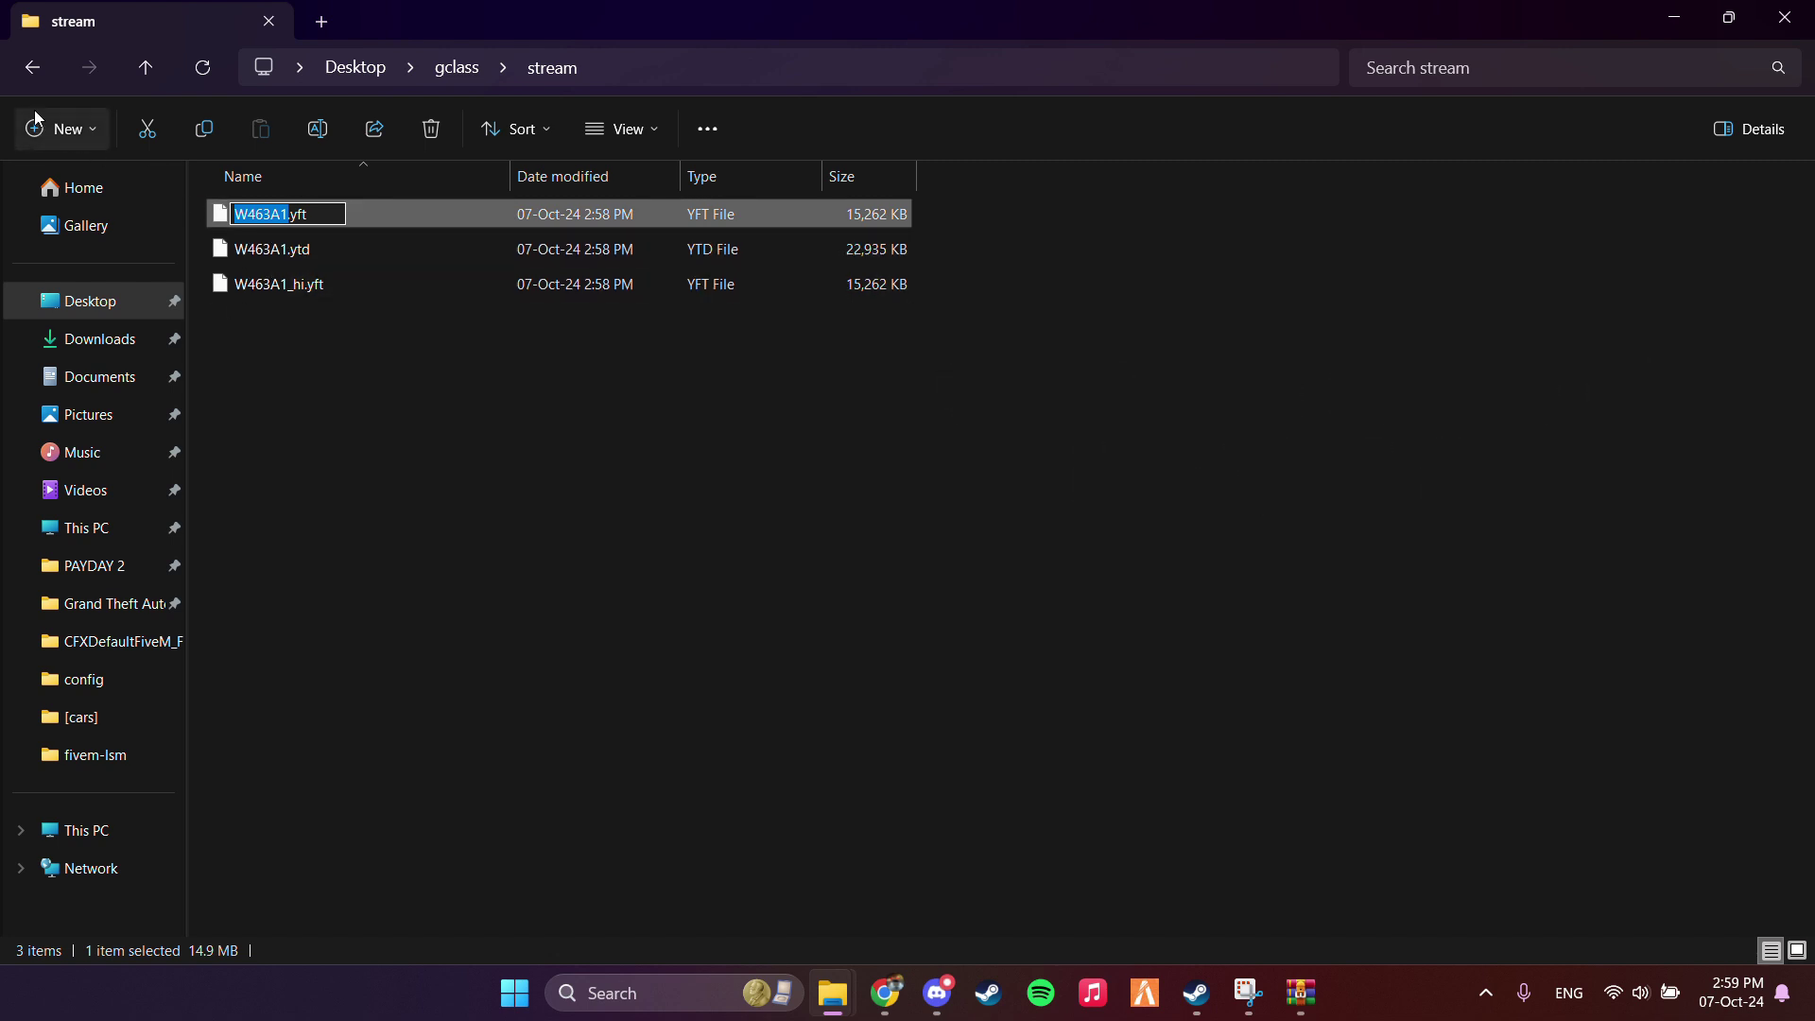
Step: Return to the Desktop folder, rename the gclass folder to W463A1 and select it
{"action": "left_click", "coordinate": [32, 67]}
{"action": "left_click", "coordinate": [32, 67]}
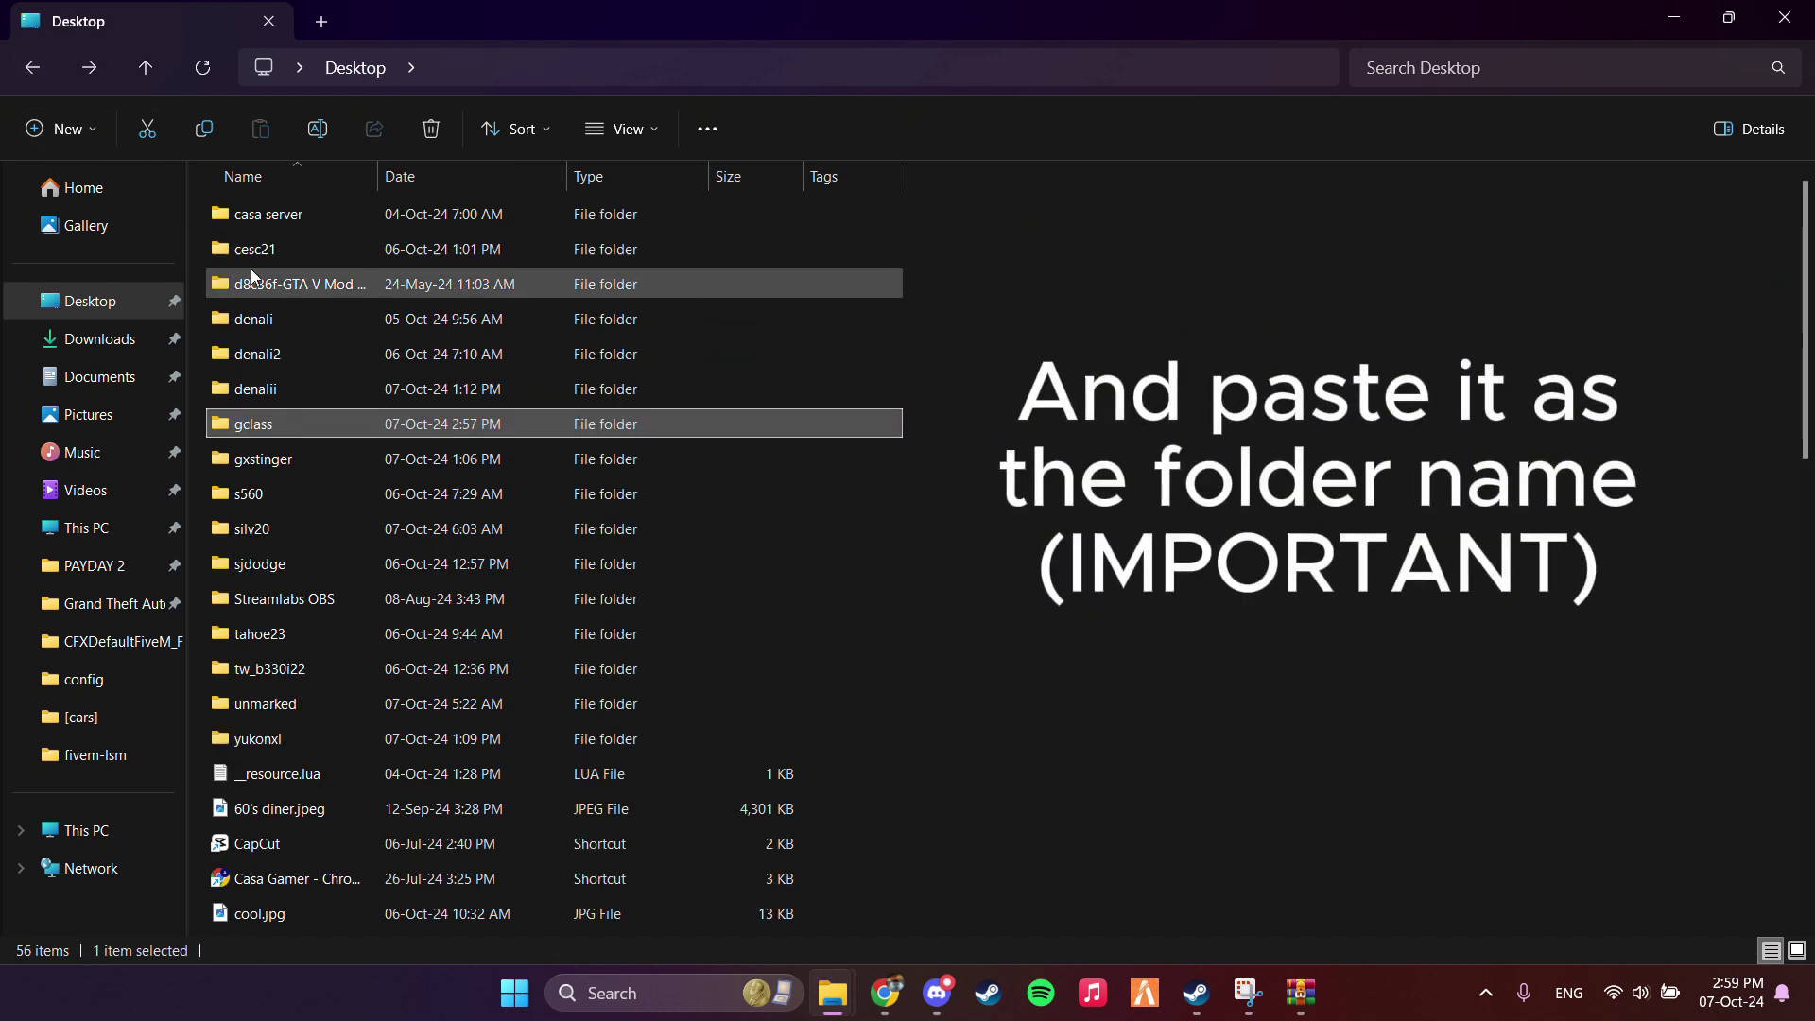
{"action": "left_click", "coordinate": [317, 129]}
{"action": "key", "text": "ctrl+v"}
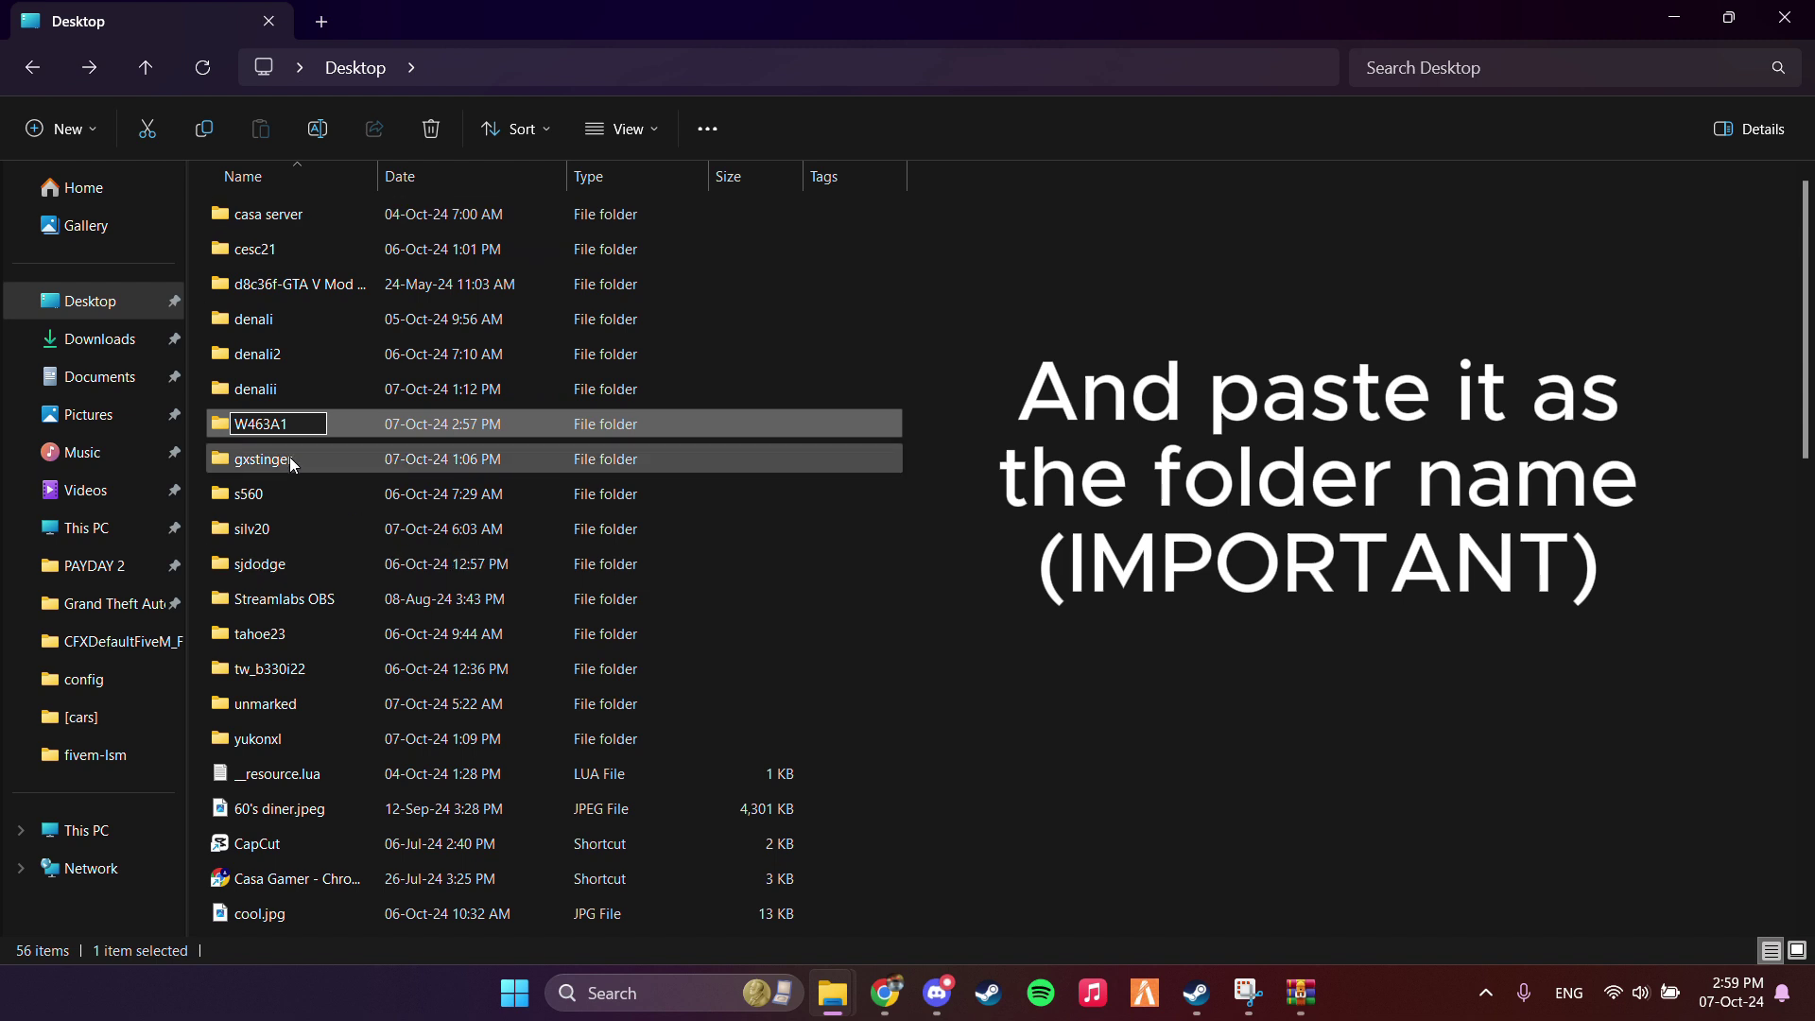
{"action": "left_click", "coordinate": [996, 514]}
{"action": "left_click", "coordinate": [346, 422]}
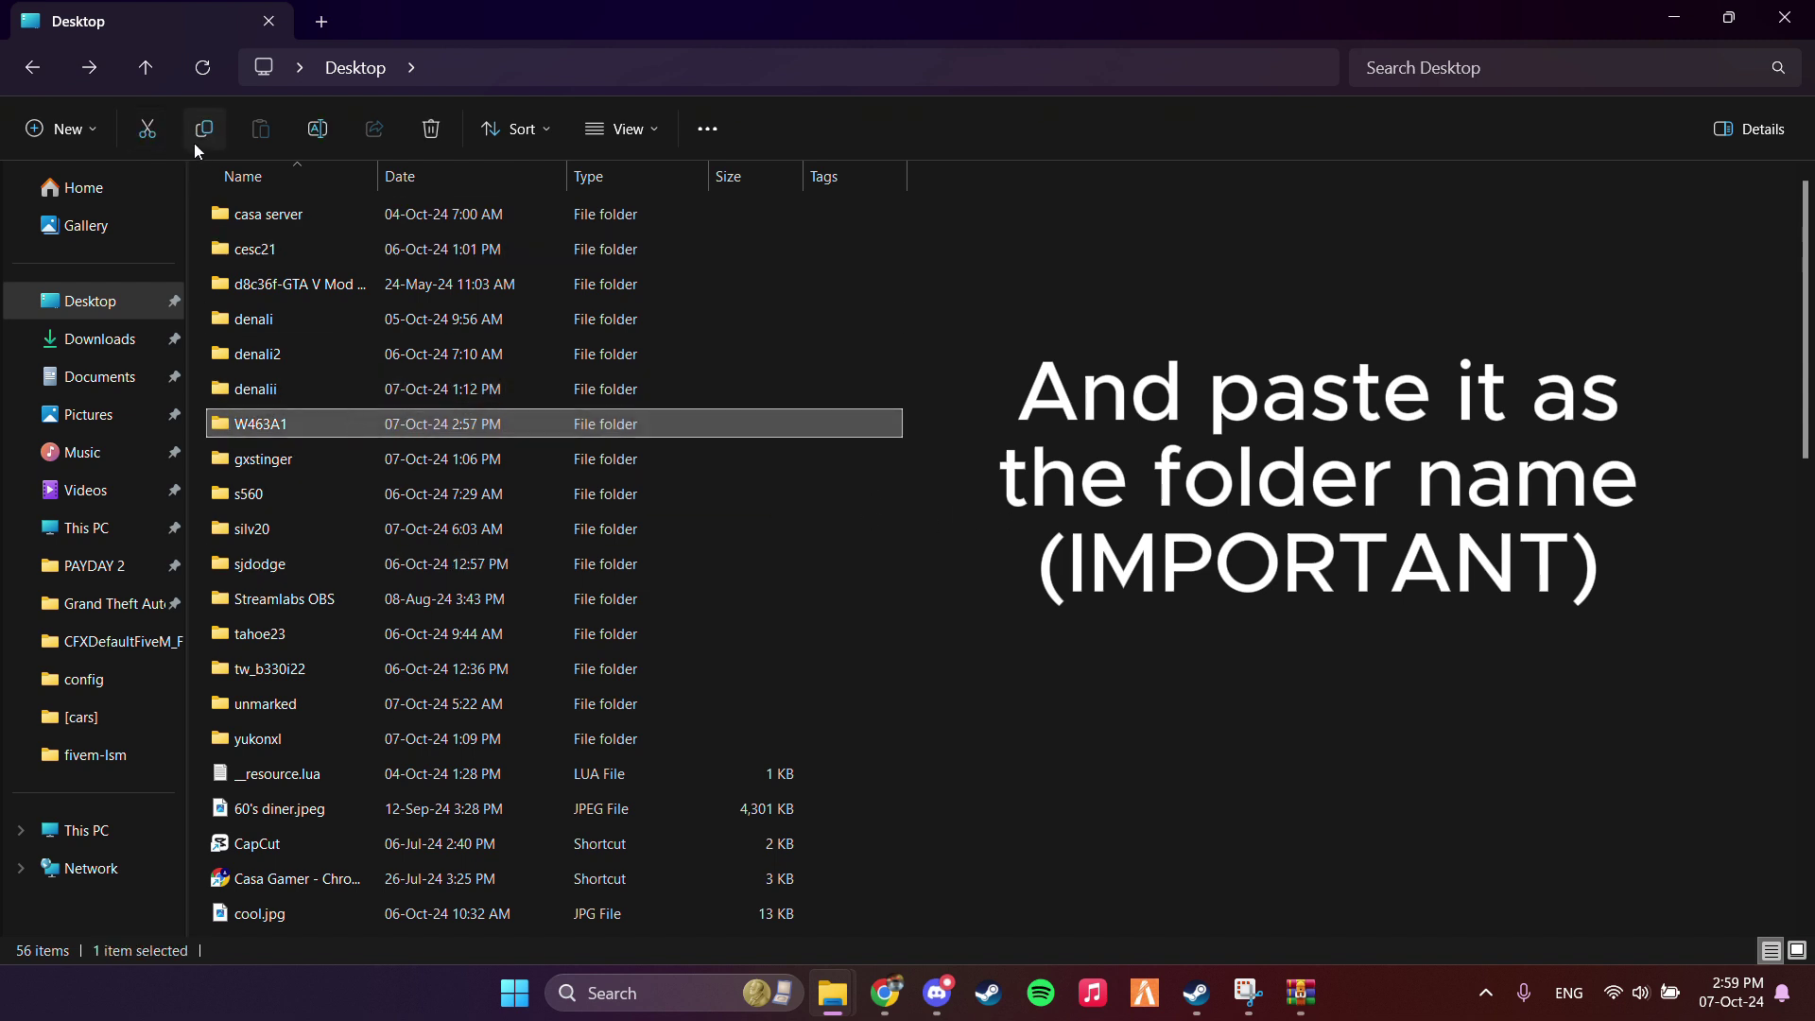
Step: Paste the W463A1 car folder into casa server\txData\CFXDefaultFiveM_FFF71A.base\resources\[cars], keeping its name
{"action": "double_click", "coordinate": [302, 215]}
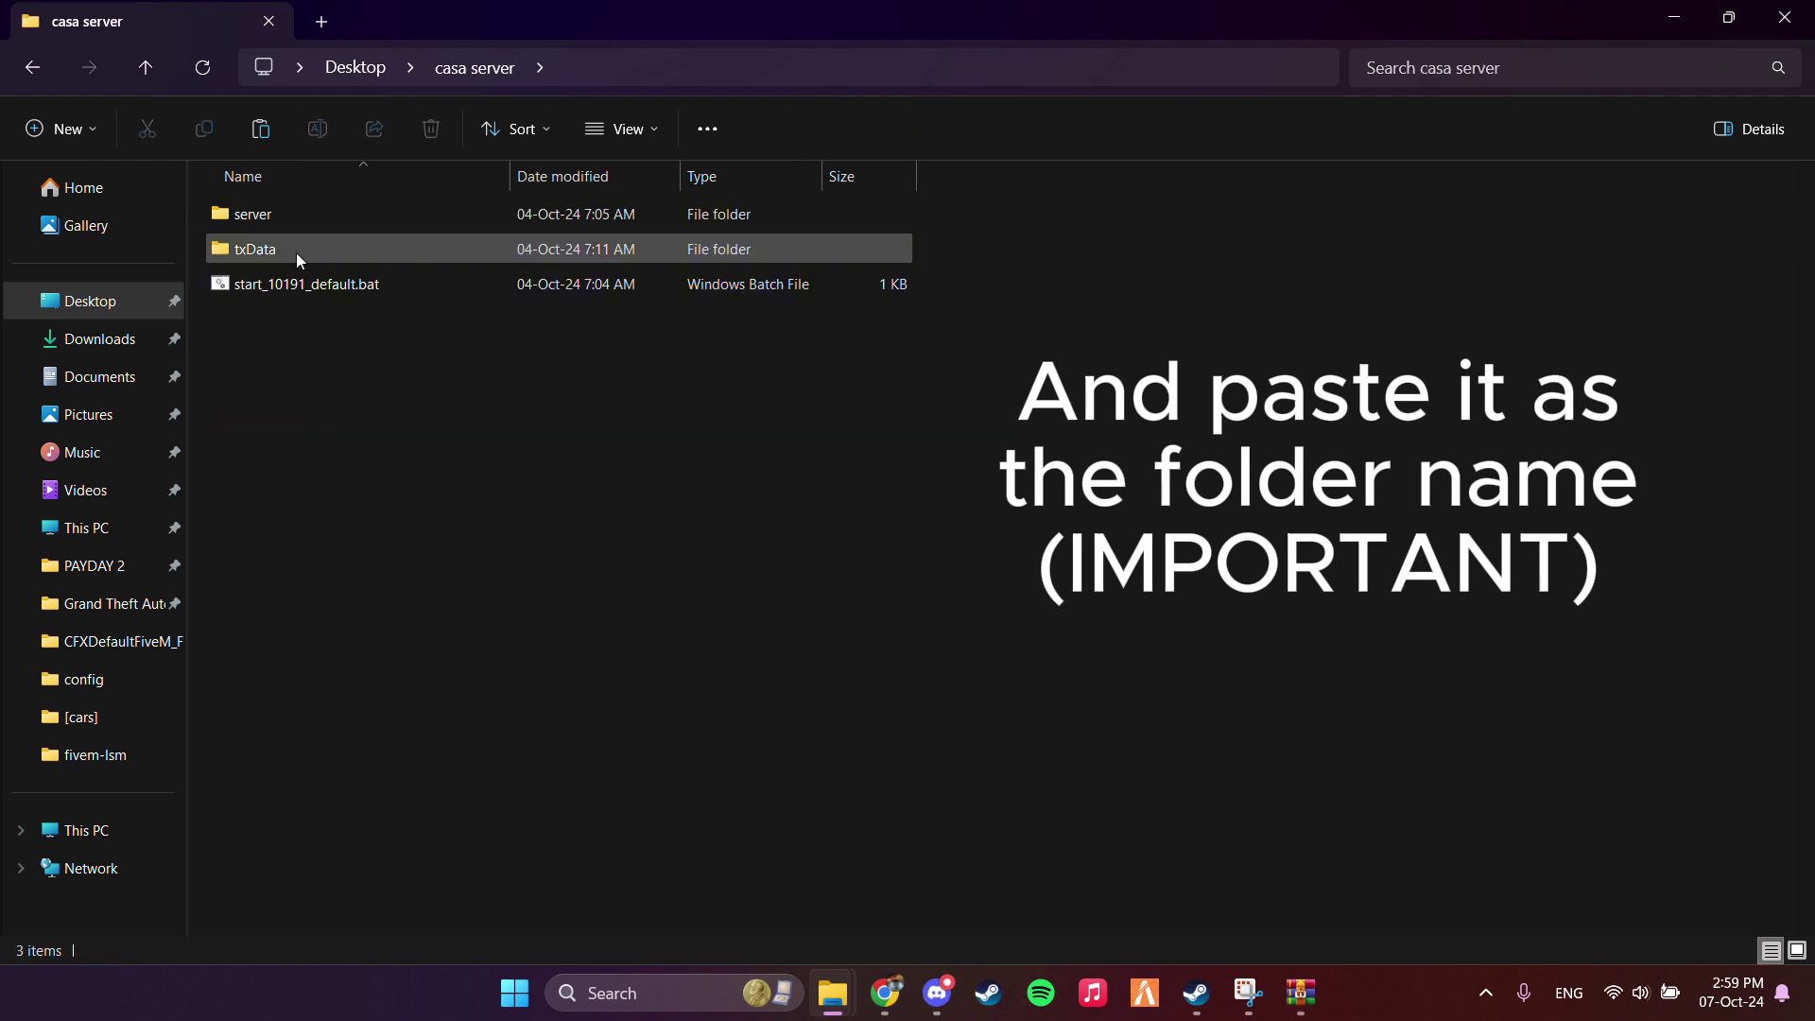
{"action": "double_click", "coordinate": [308, 244]}
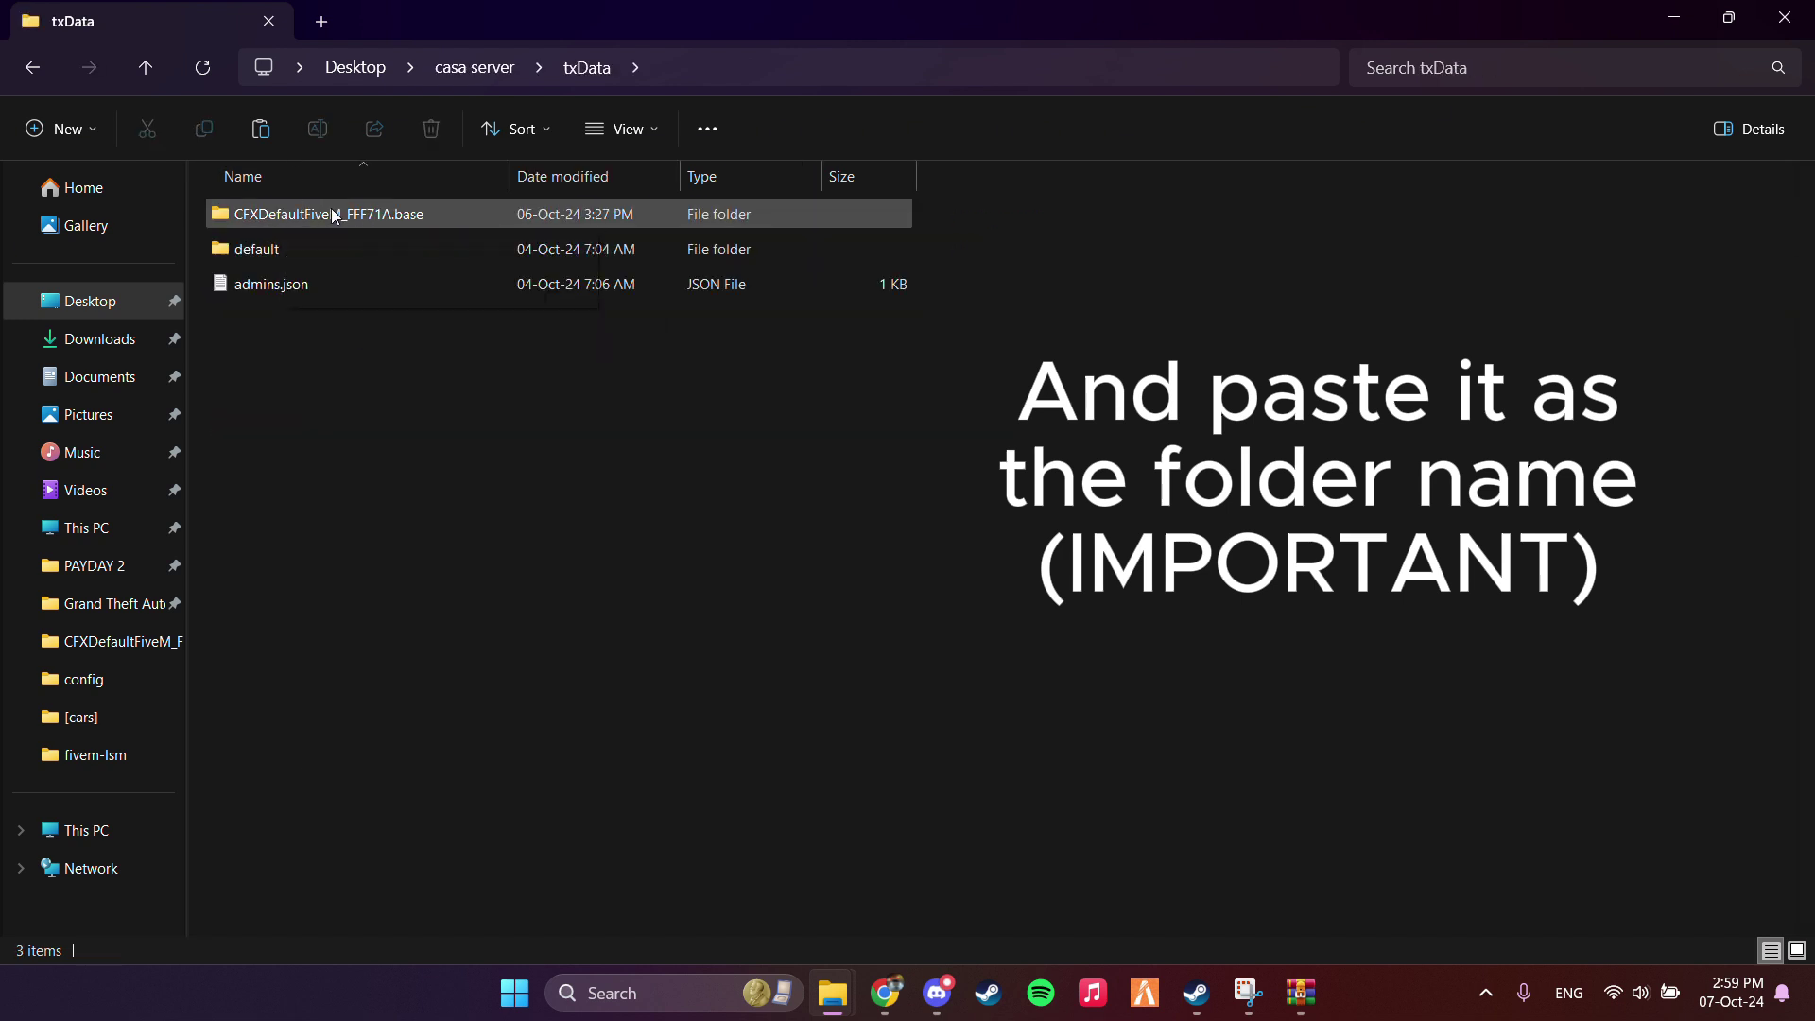
{"action": "double_click", "coordinate": [358, 213]}
{"action": "double_click", "coordinate": [344, 276]}
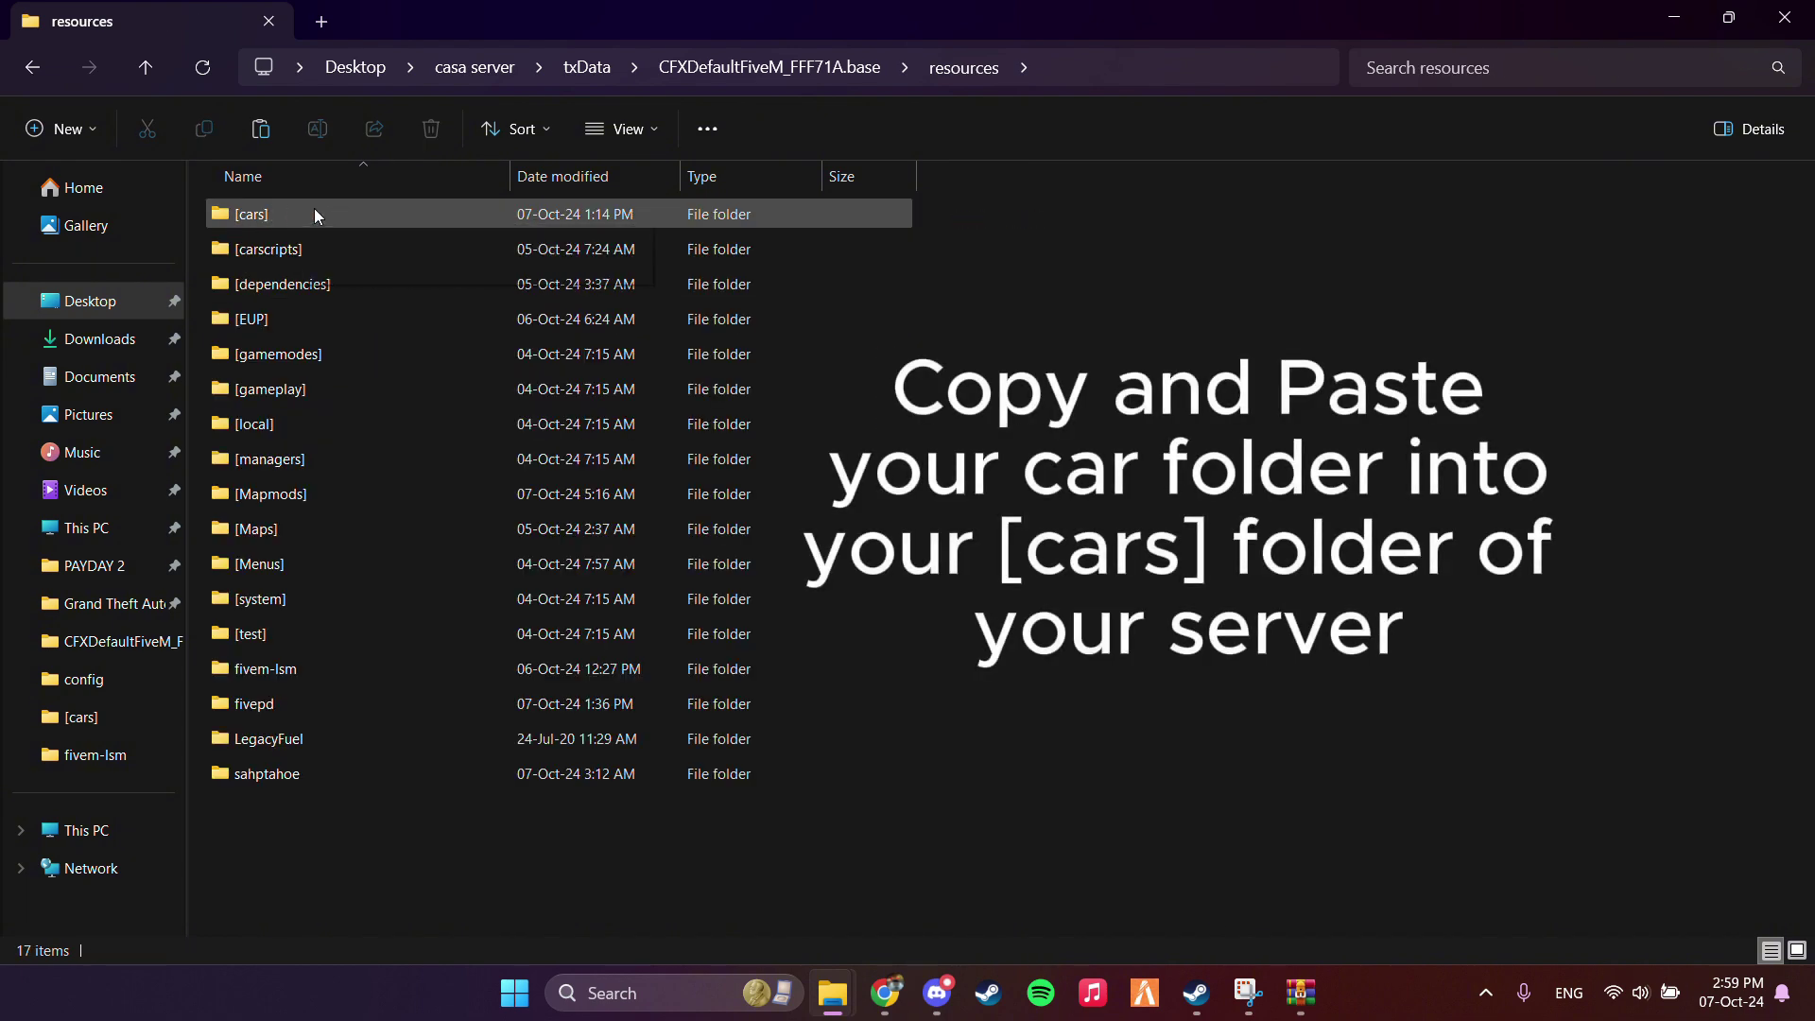
{"action": "double_click", "coordinate": [314, 212]}
{"action": "scroll", "coordinate": [645, 394], "scroll_direction": "down", "scroll_amount": 6}
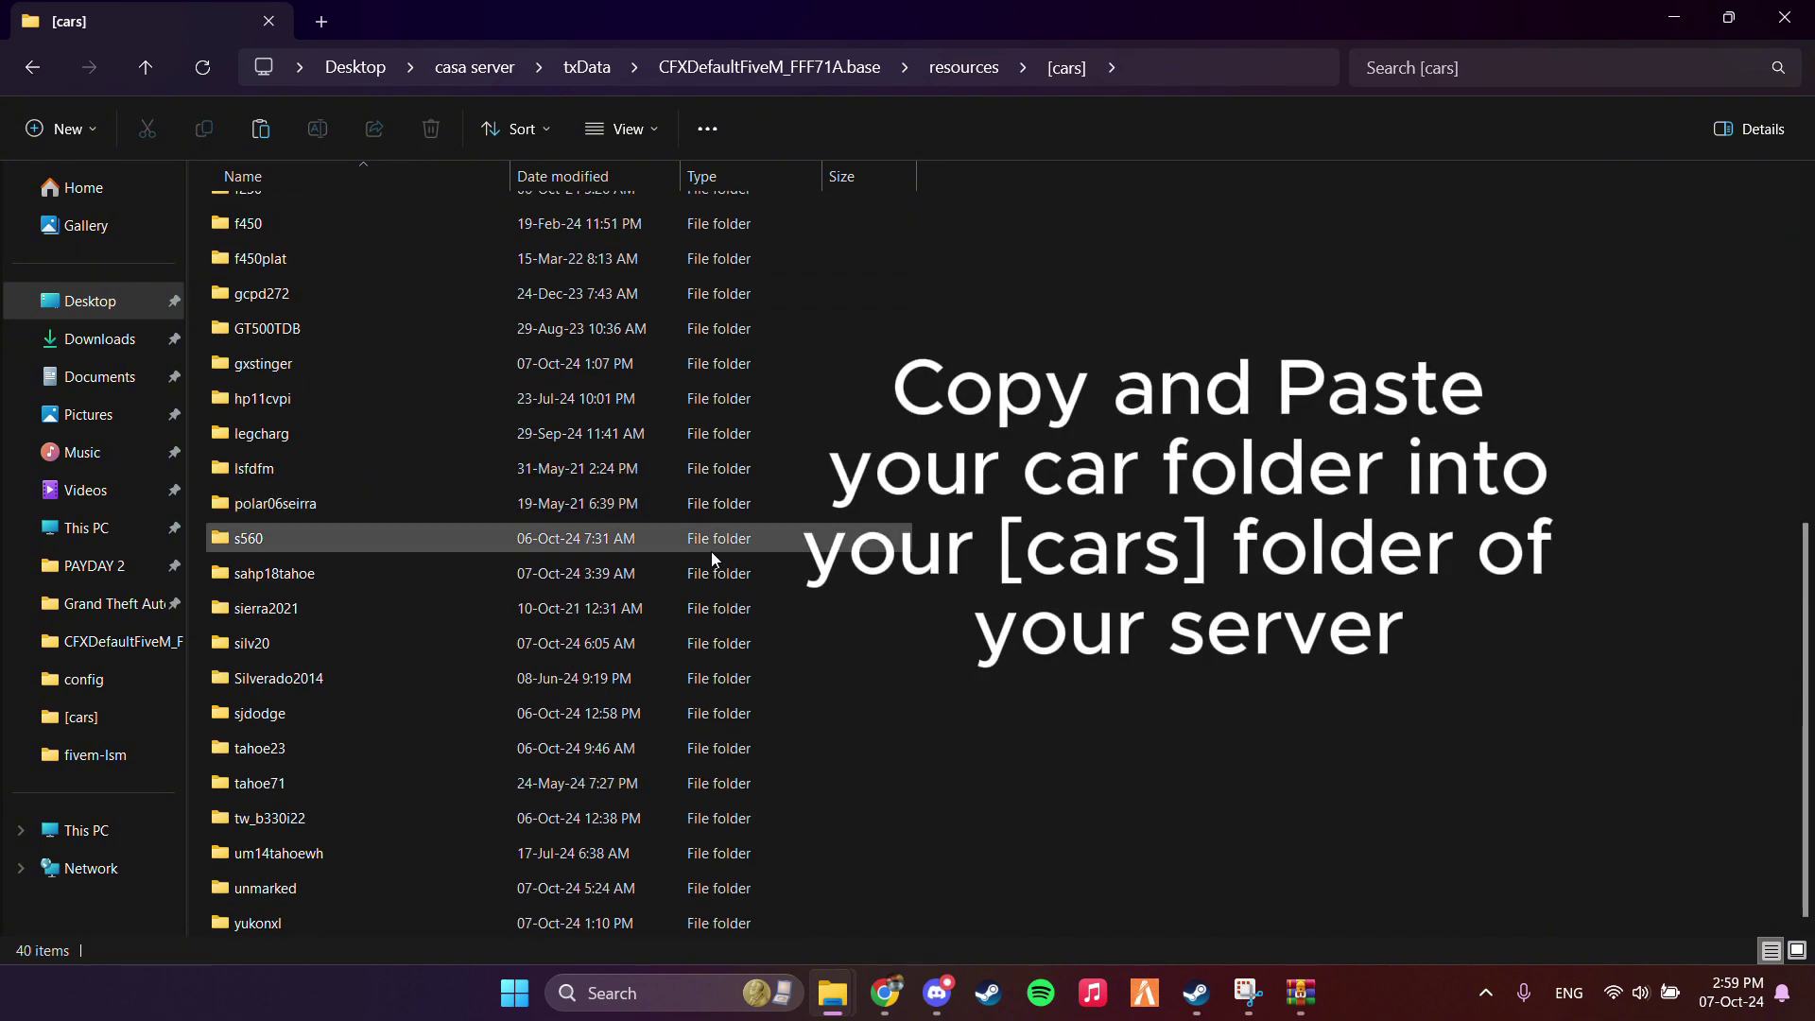
{"action": "key", "text": "ctrl+v"}
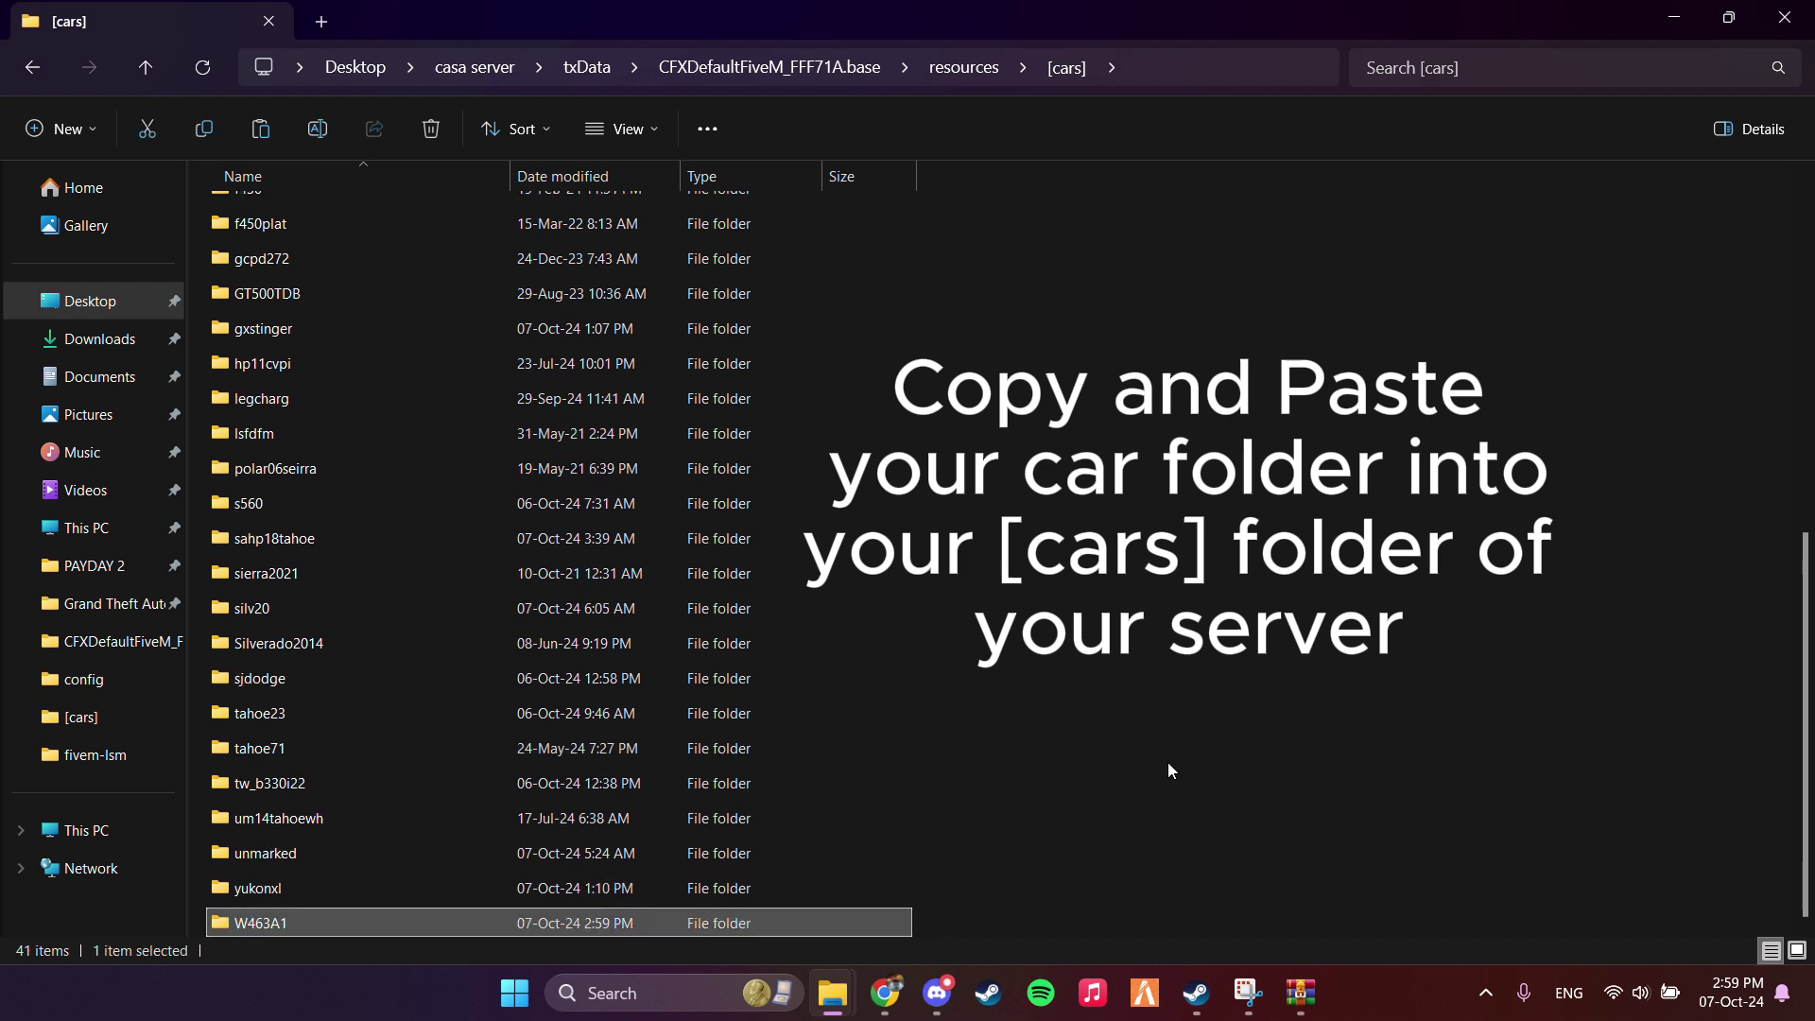
{"action": "key", "text": "F2"}
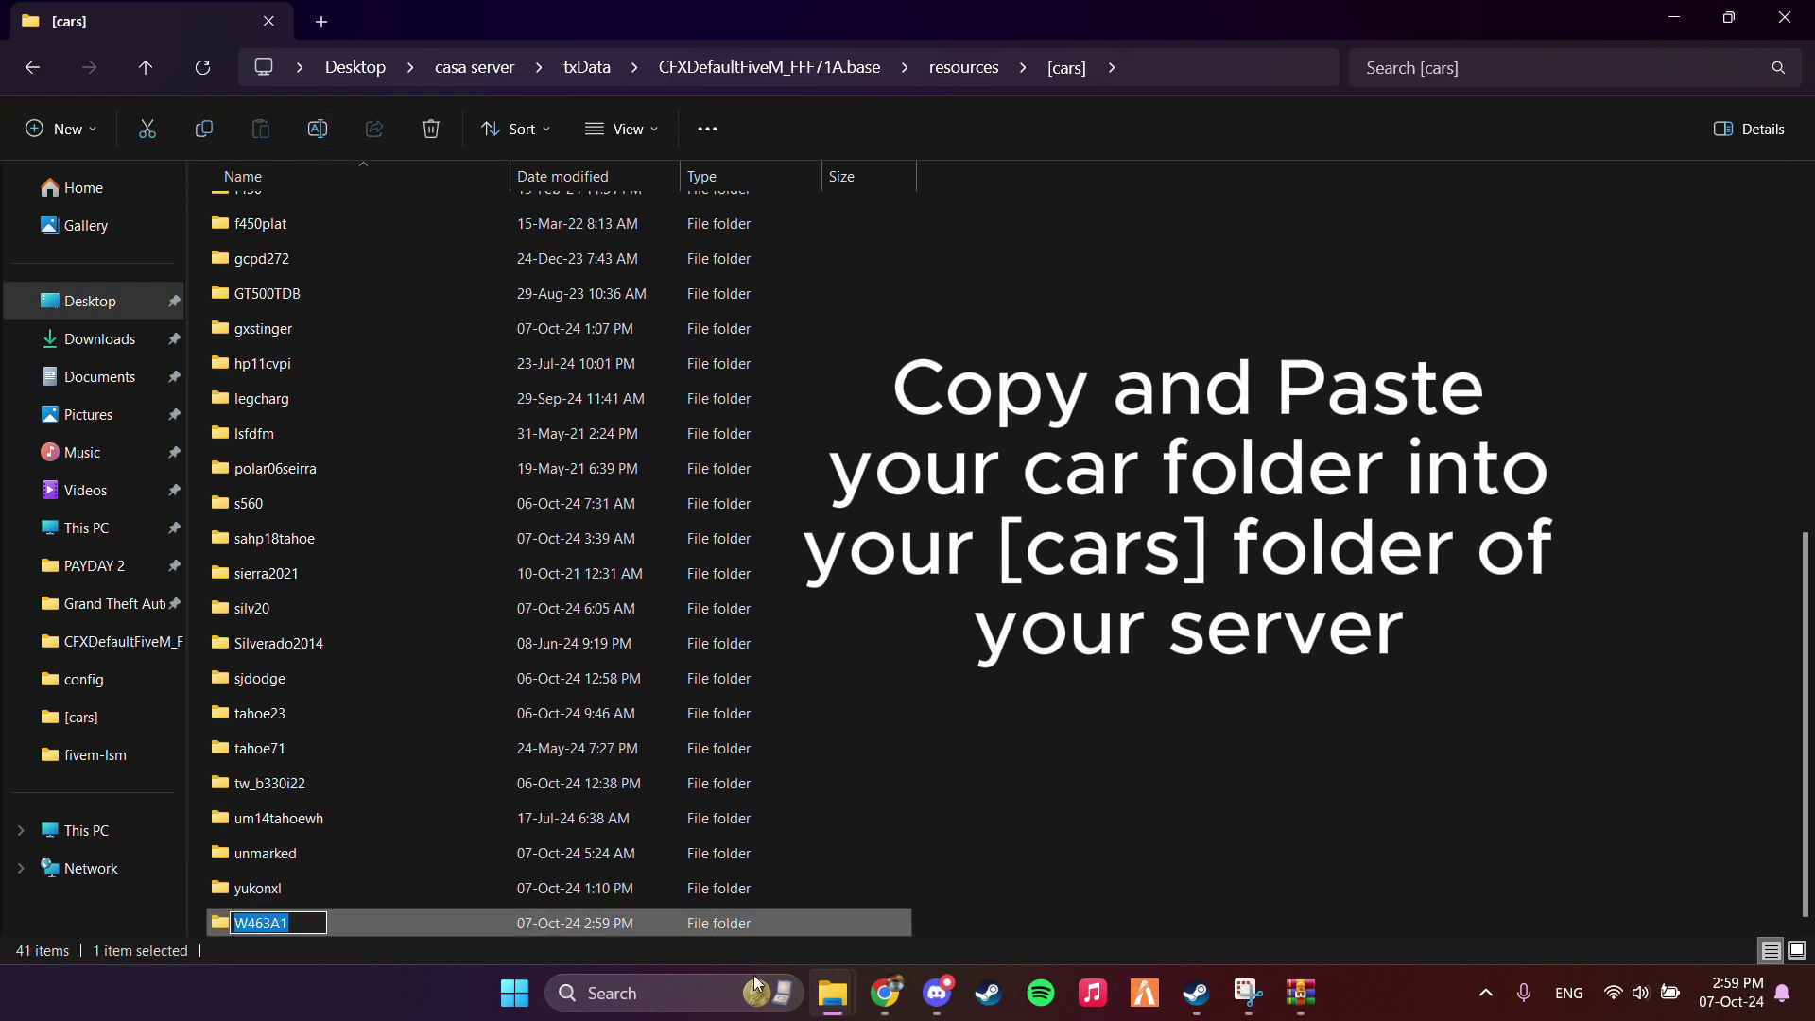
{"action": "left_click", "coordinate": [1102, 703]}
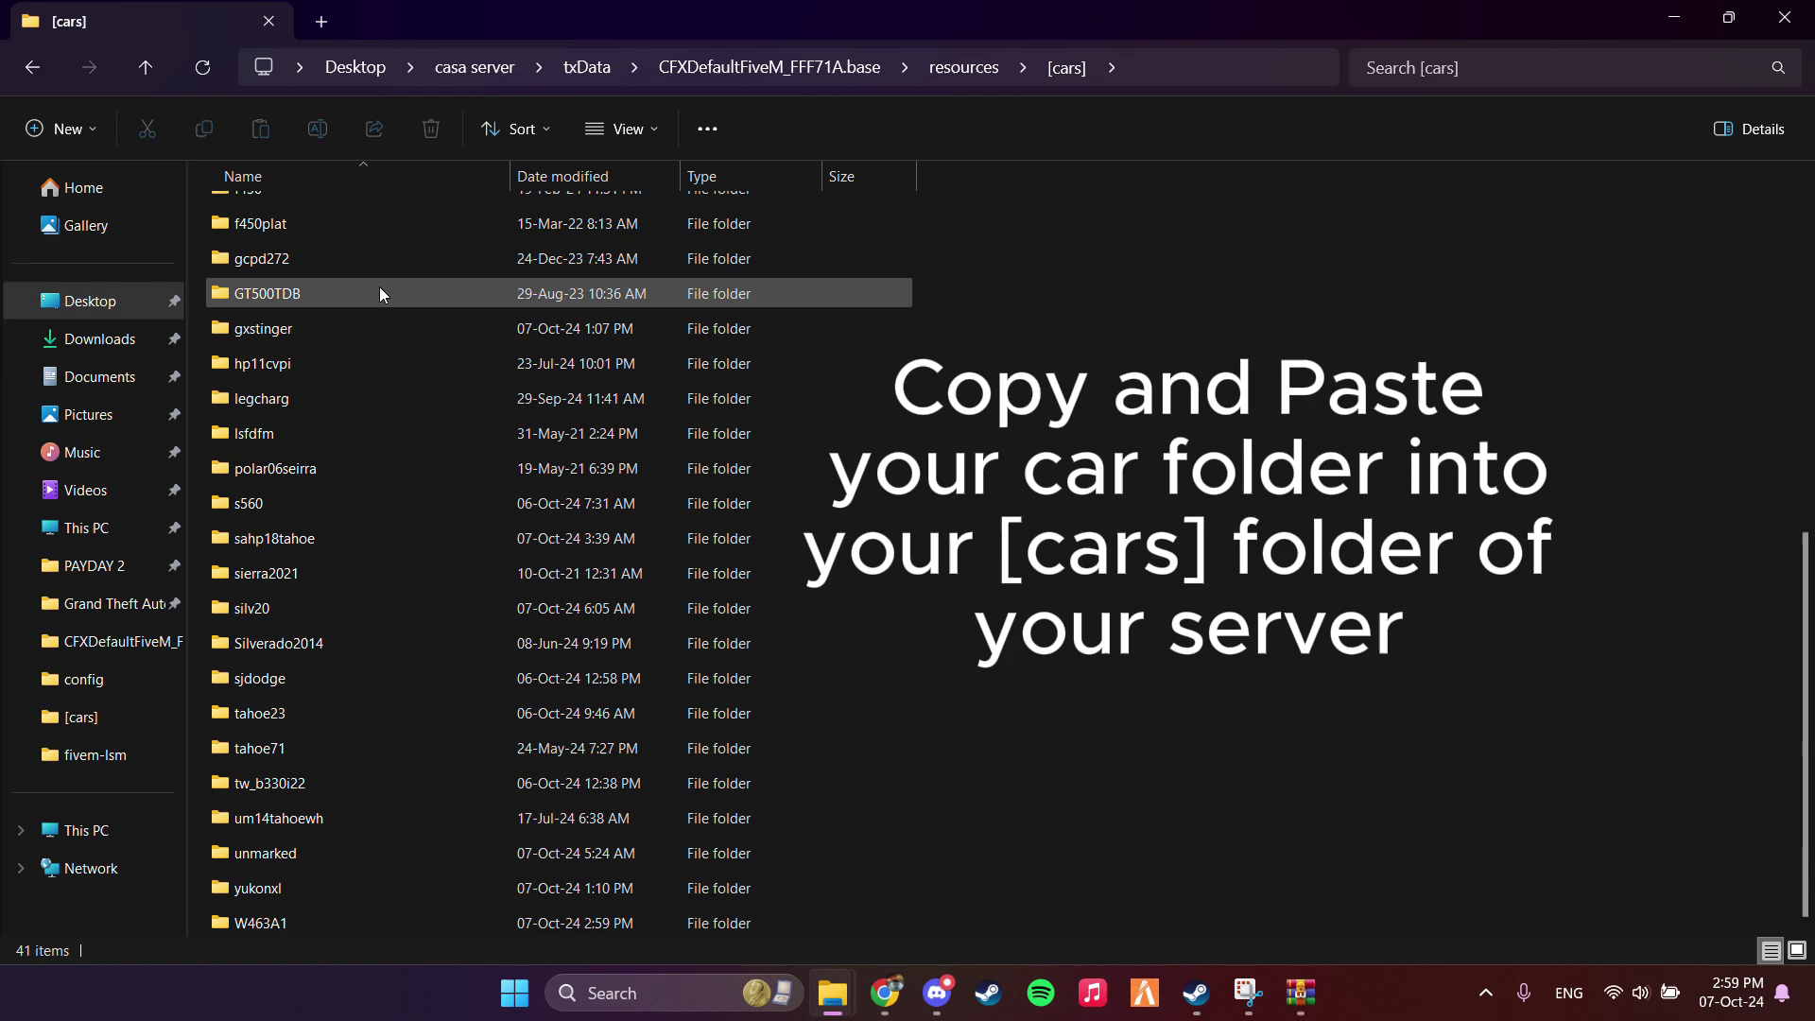
Step: Open server.cfg from the CFXDefaultFiveM_FFF71A.base folder and add the line "ensure W463A1" below "ensure denalii"
{"action": "left_click", "coordinate": [38, 60]}
{"action": "left_click", "coordinate": [38, 61]}
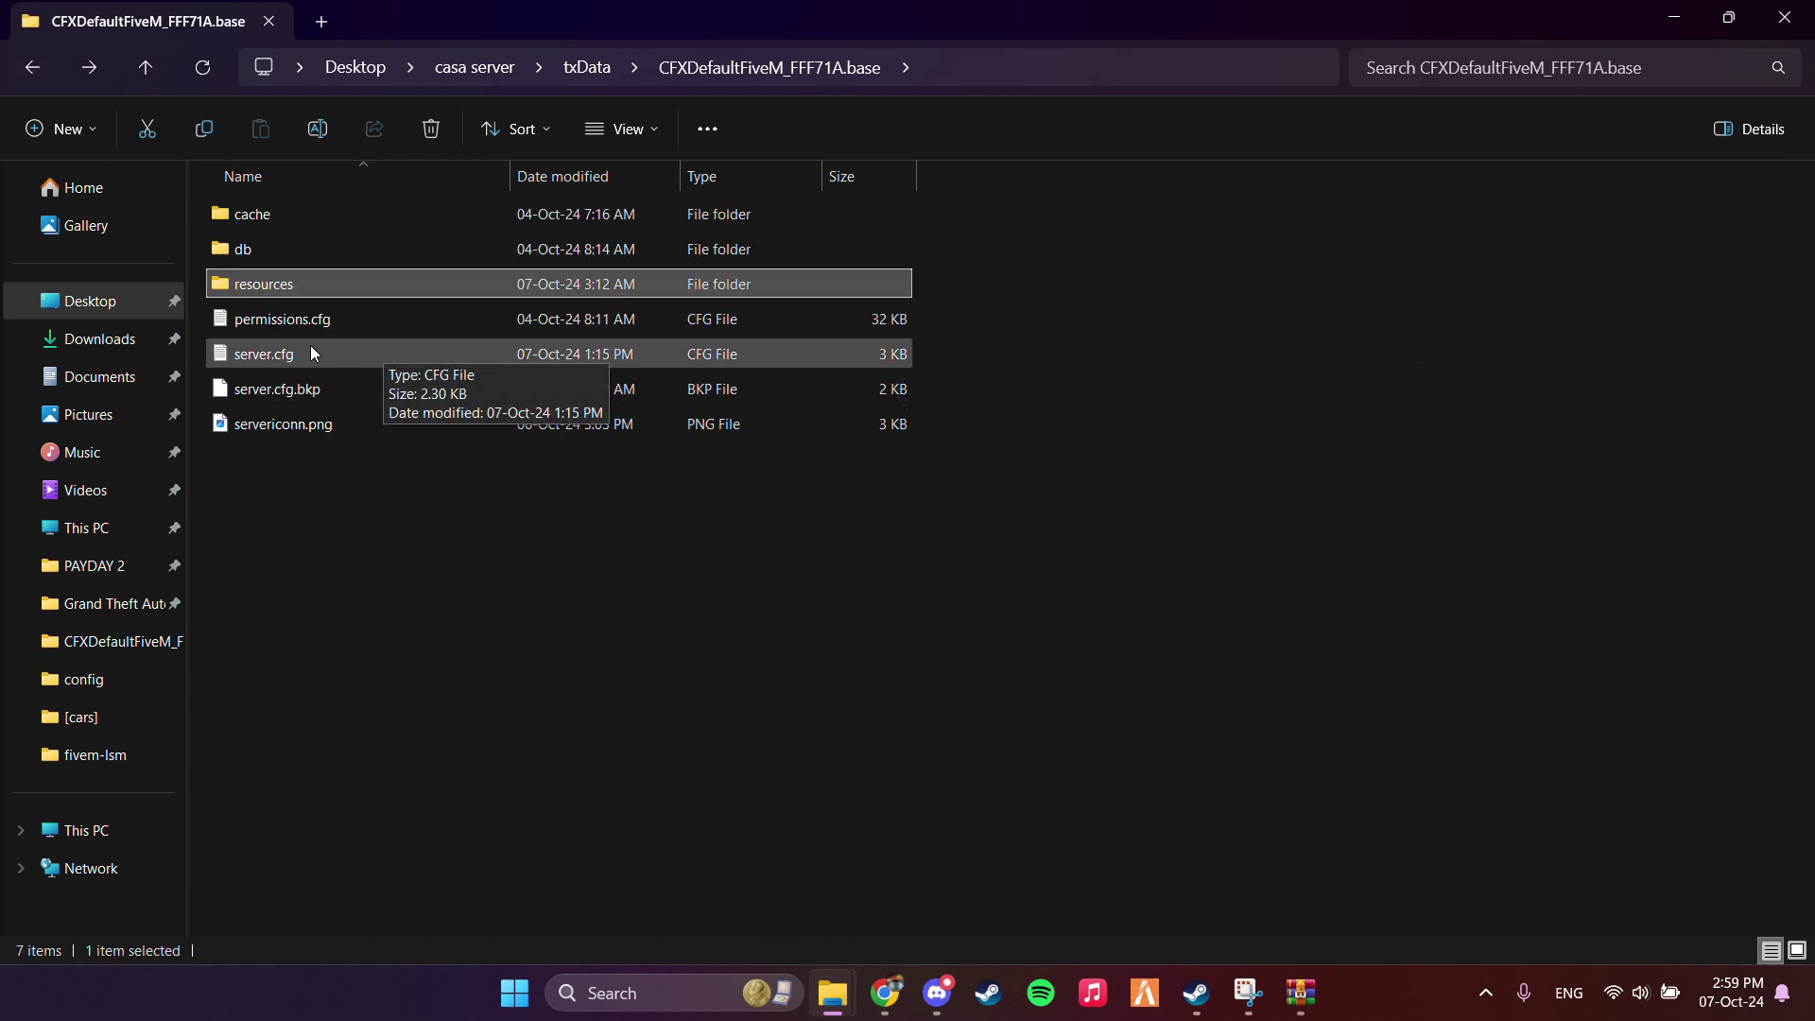
{"action": "left_click", "coordinate": [350, 342]}
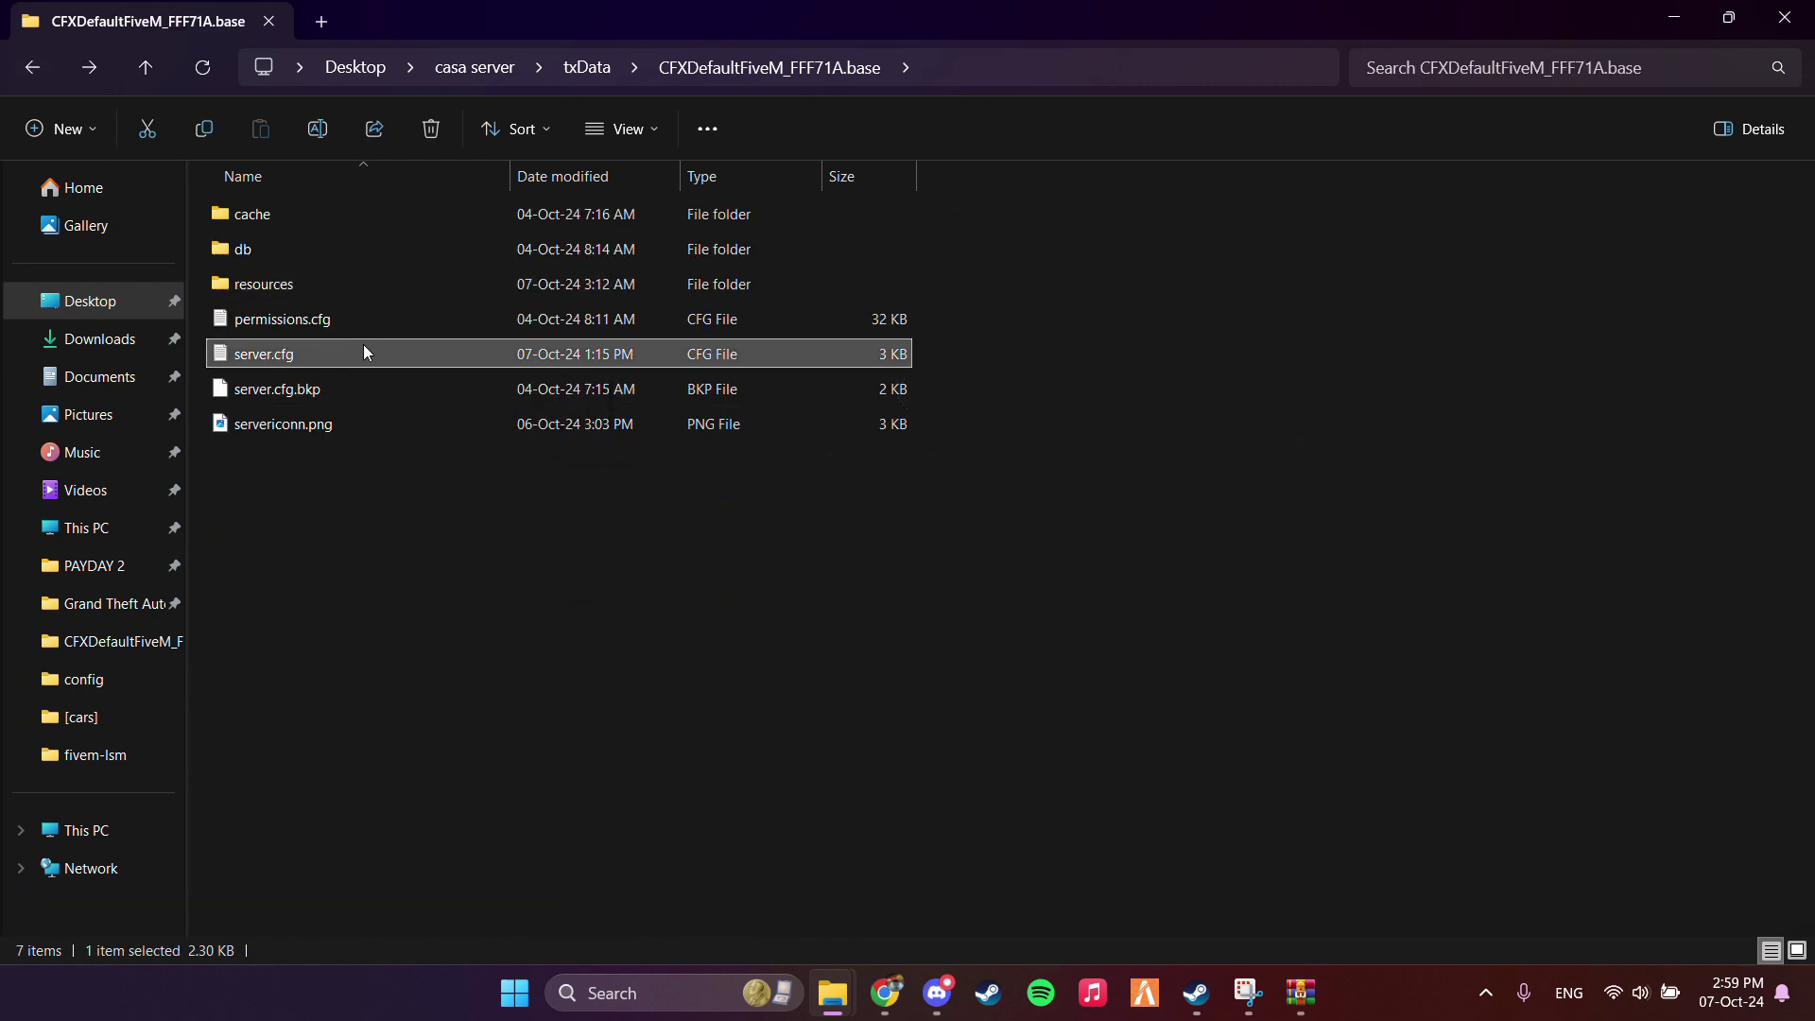
{"action": "double_click", "coordinate": [365, 351]}
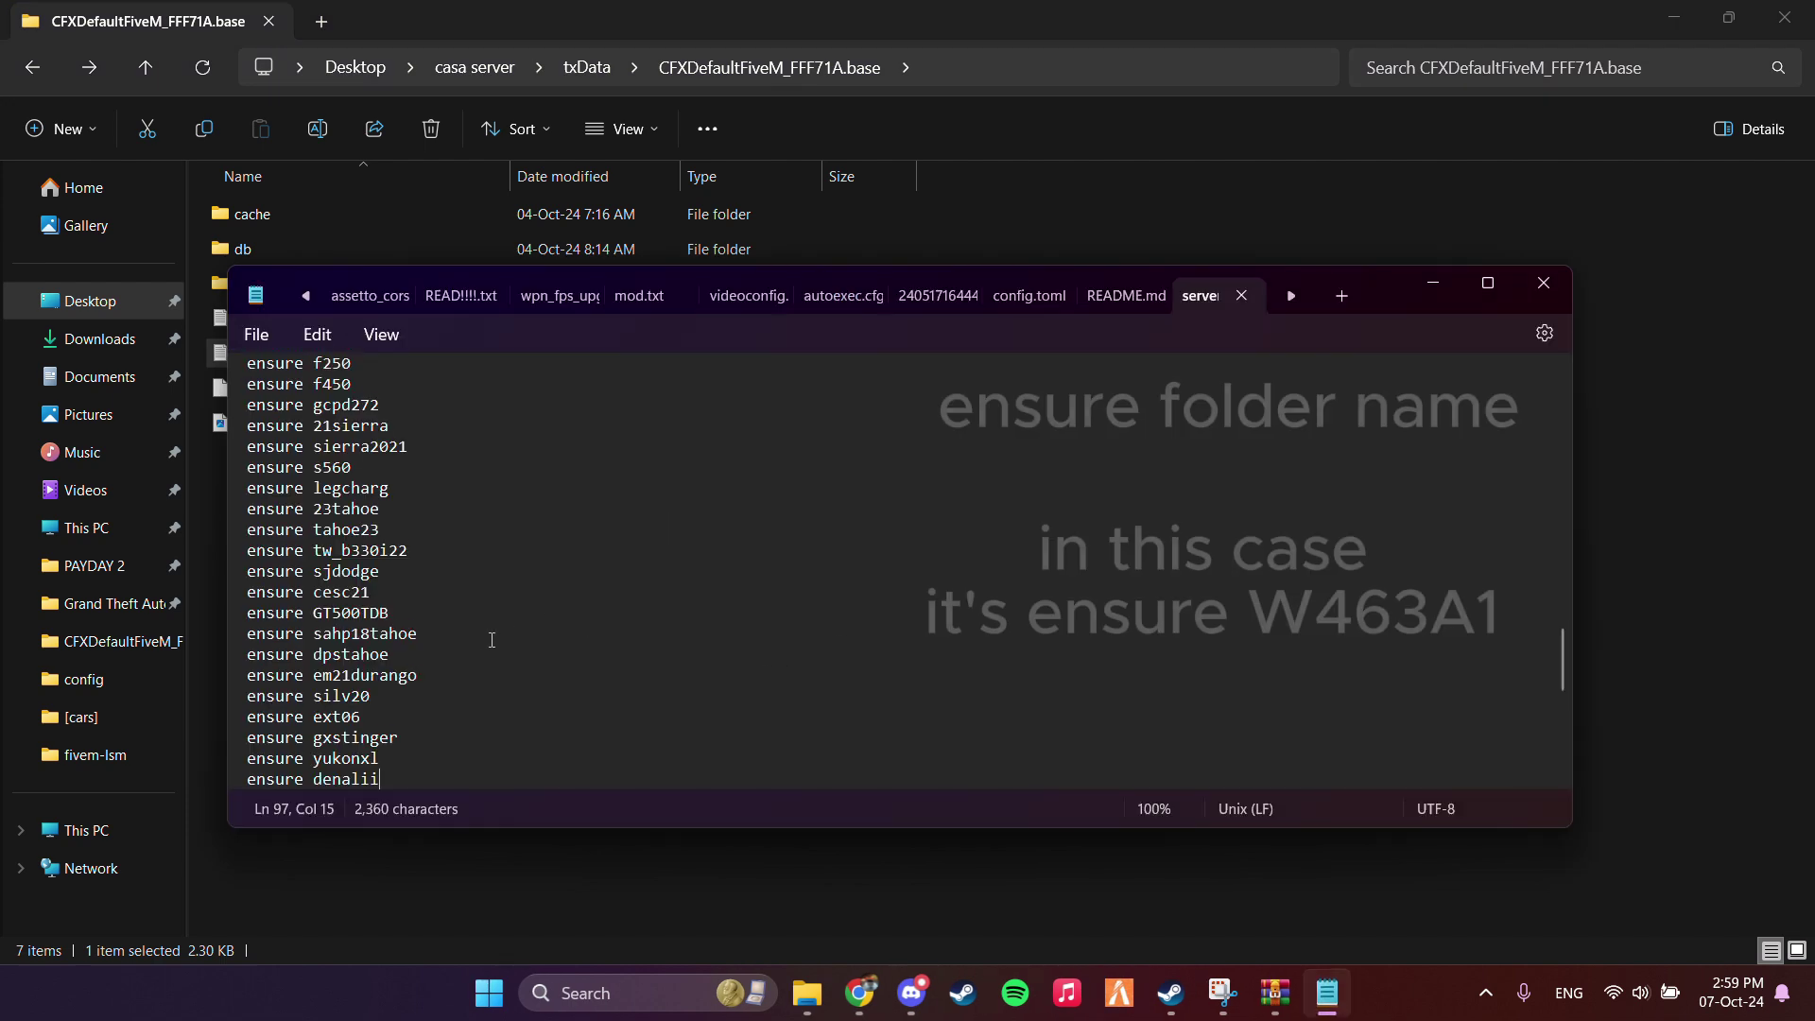
{"action": "key", "text": "Return"}
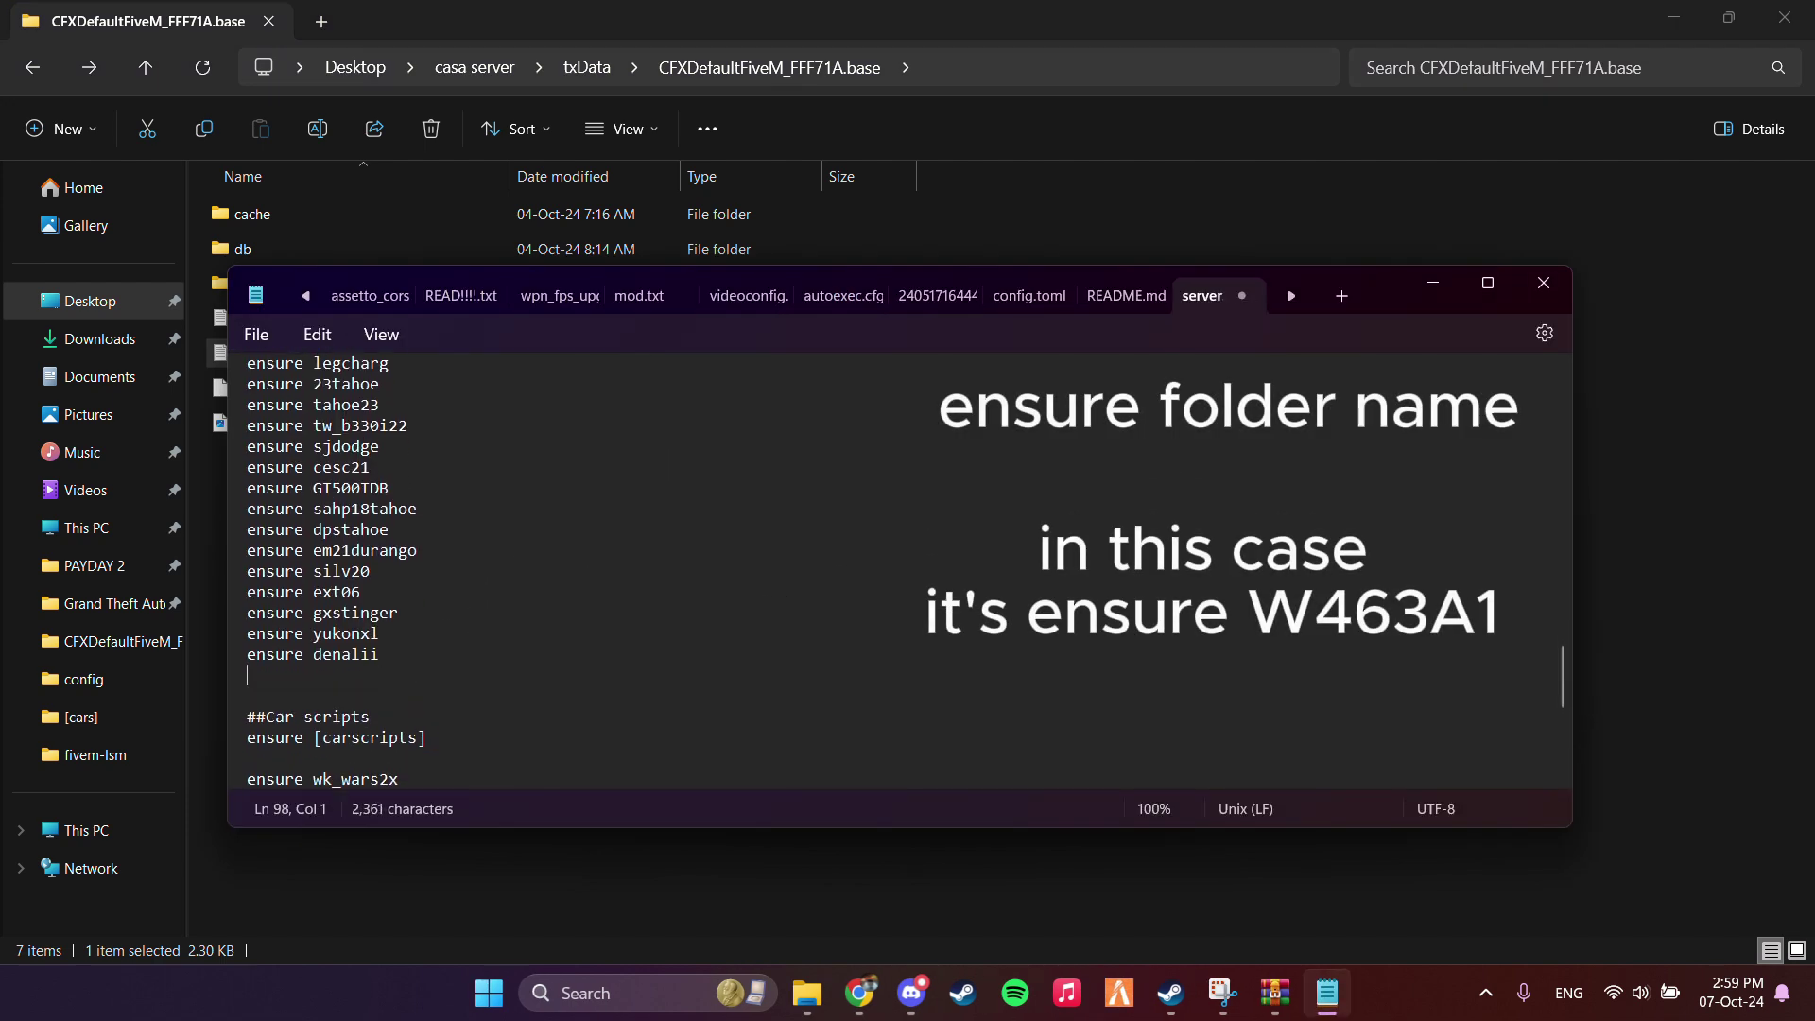
{"action": "type", "text": "ensure W463A1"}
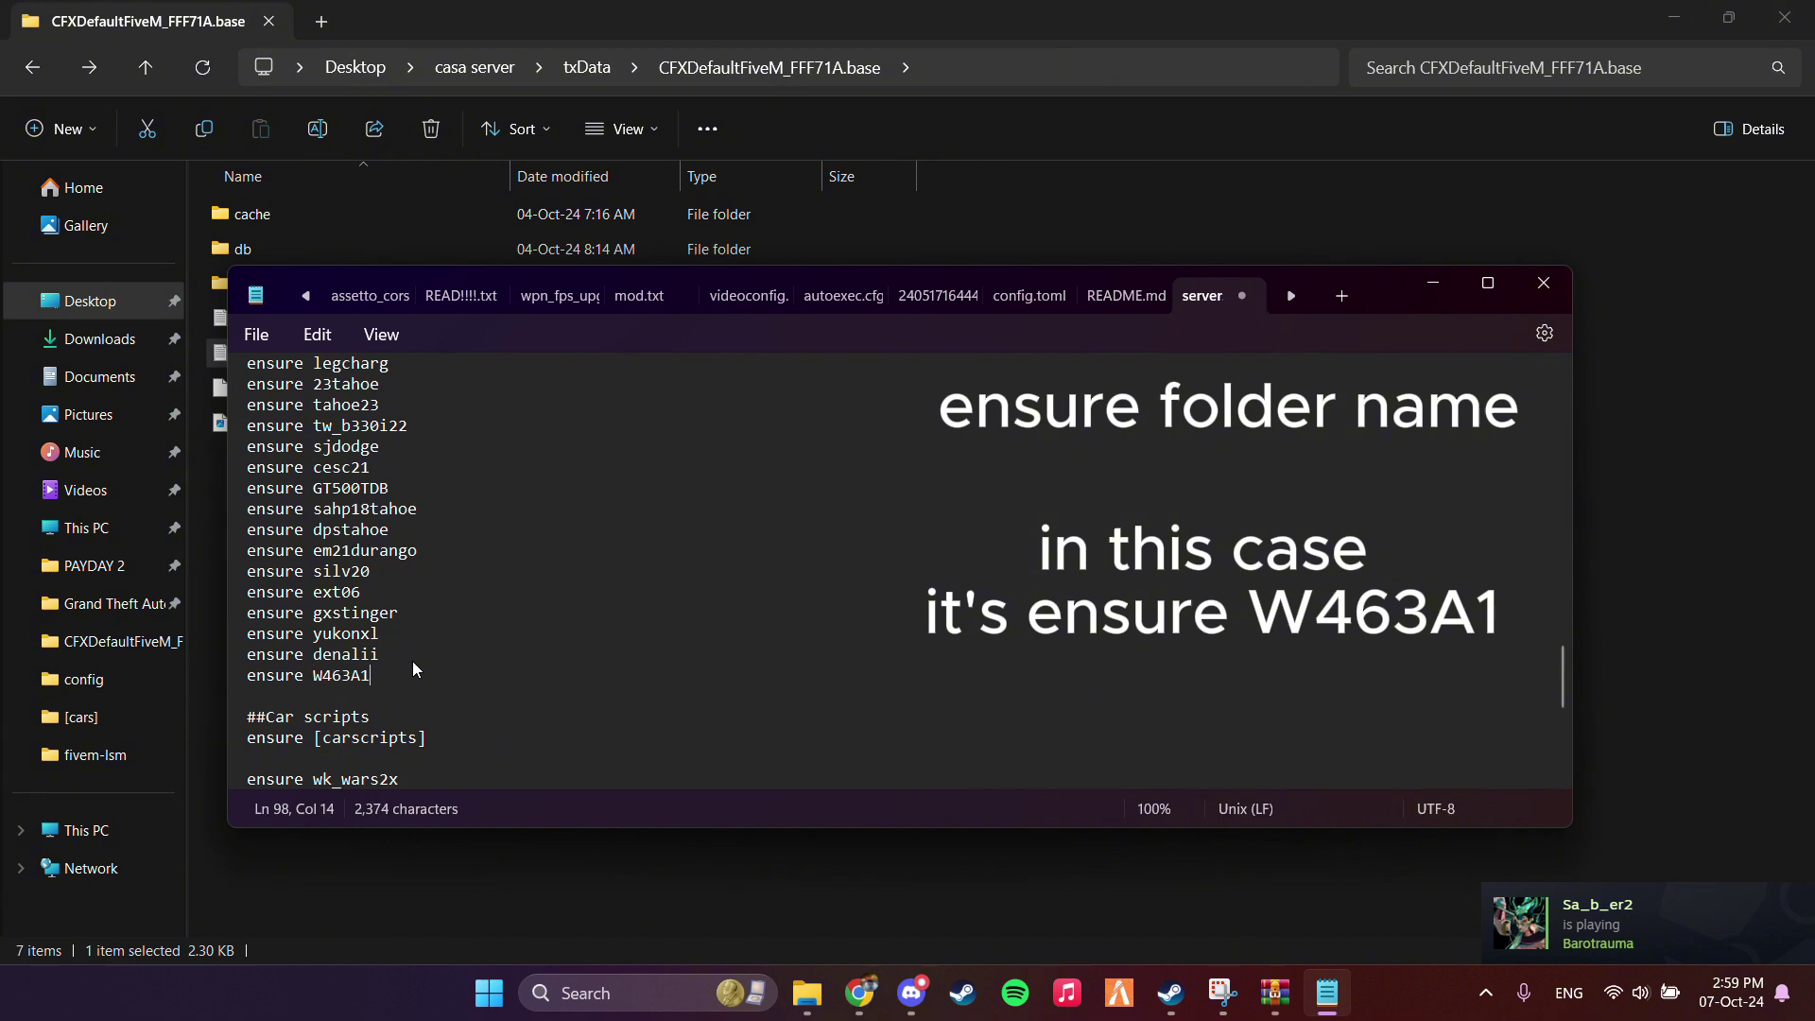
Step: Review the cars section of server.cfg down to the W463A1 line, save the file and close the editor
{"action": "scroll", "coordinate": [427, 632], "scroll_direction": "up", "scroll_amount": 13}
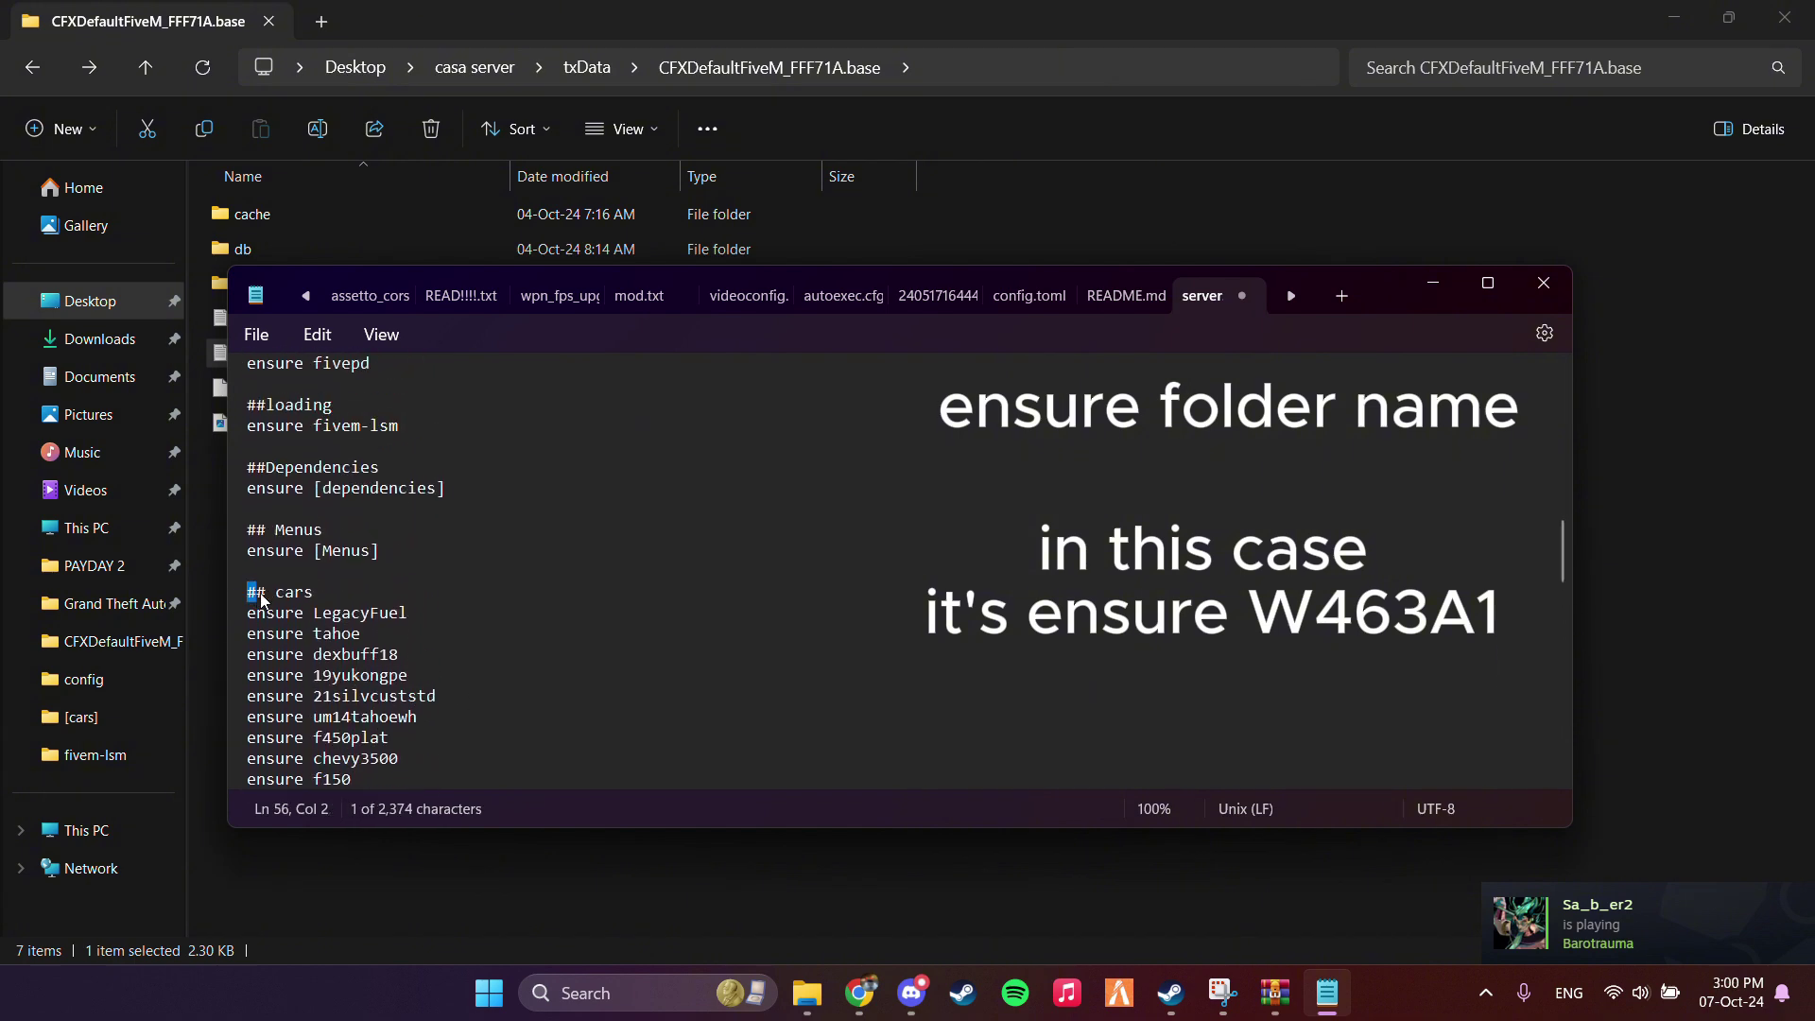
{"action": "left_click_drag", "start_coordinate": [262, 599], "coordinate": [313, 593]}
{"action": "scroll", "coordinate": [357, 570], "scroll_direction": "down", "scroll_amount": 10}
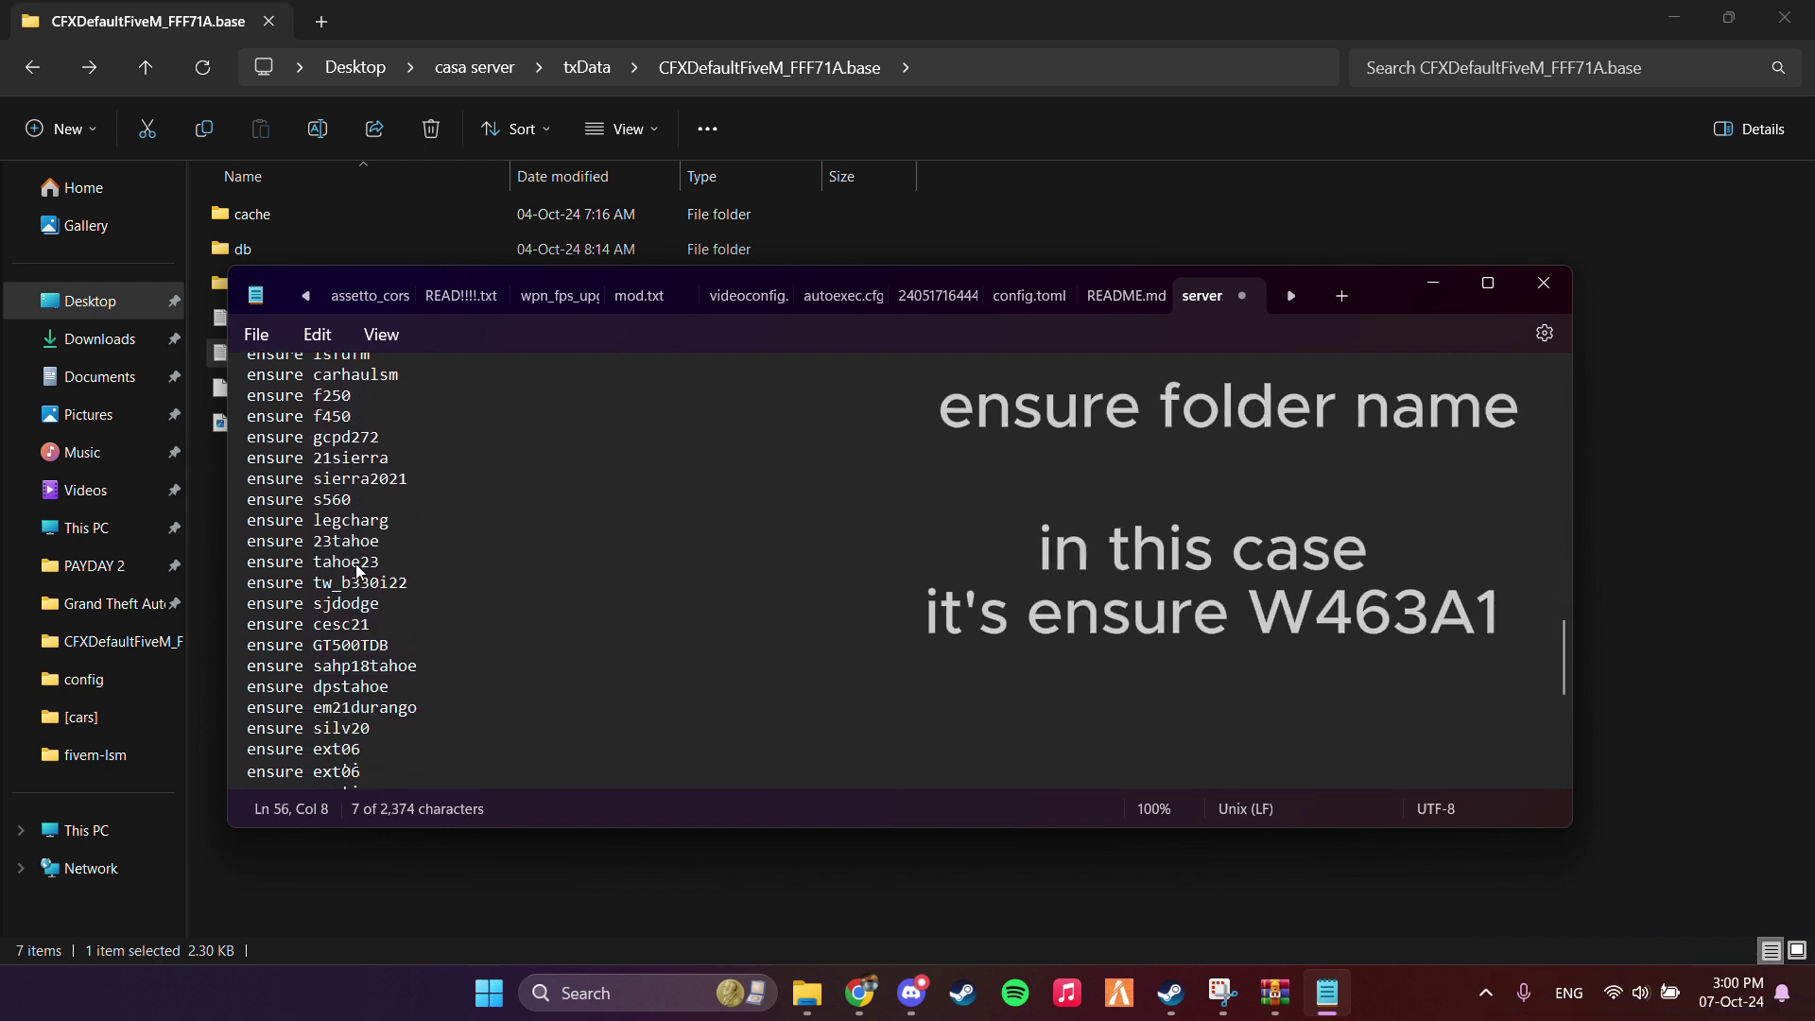
{"action": "scroll", "coordinate": [359, 567], "scroll_direction": "down", "scroll_amount": 5}
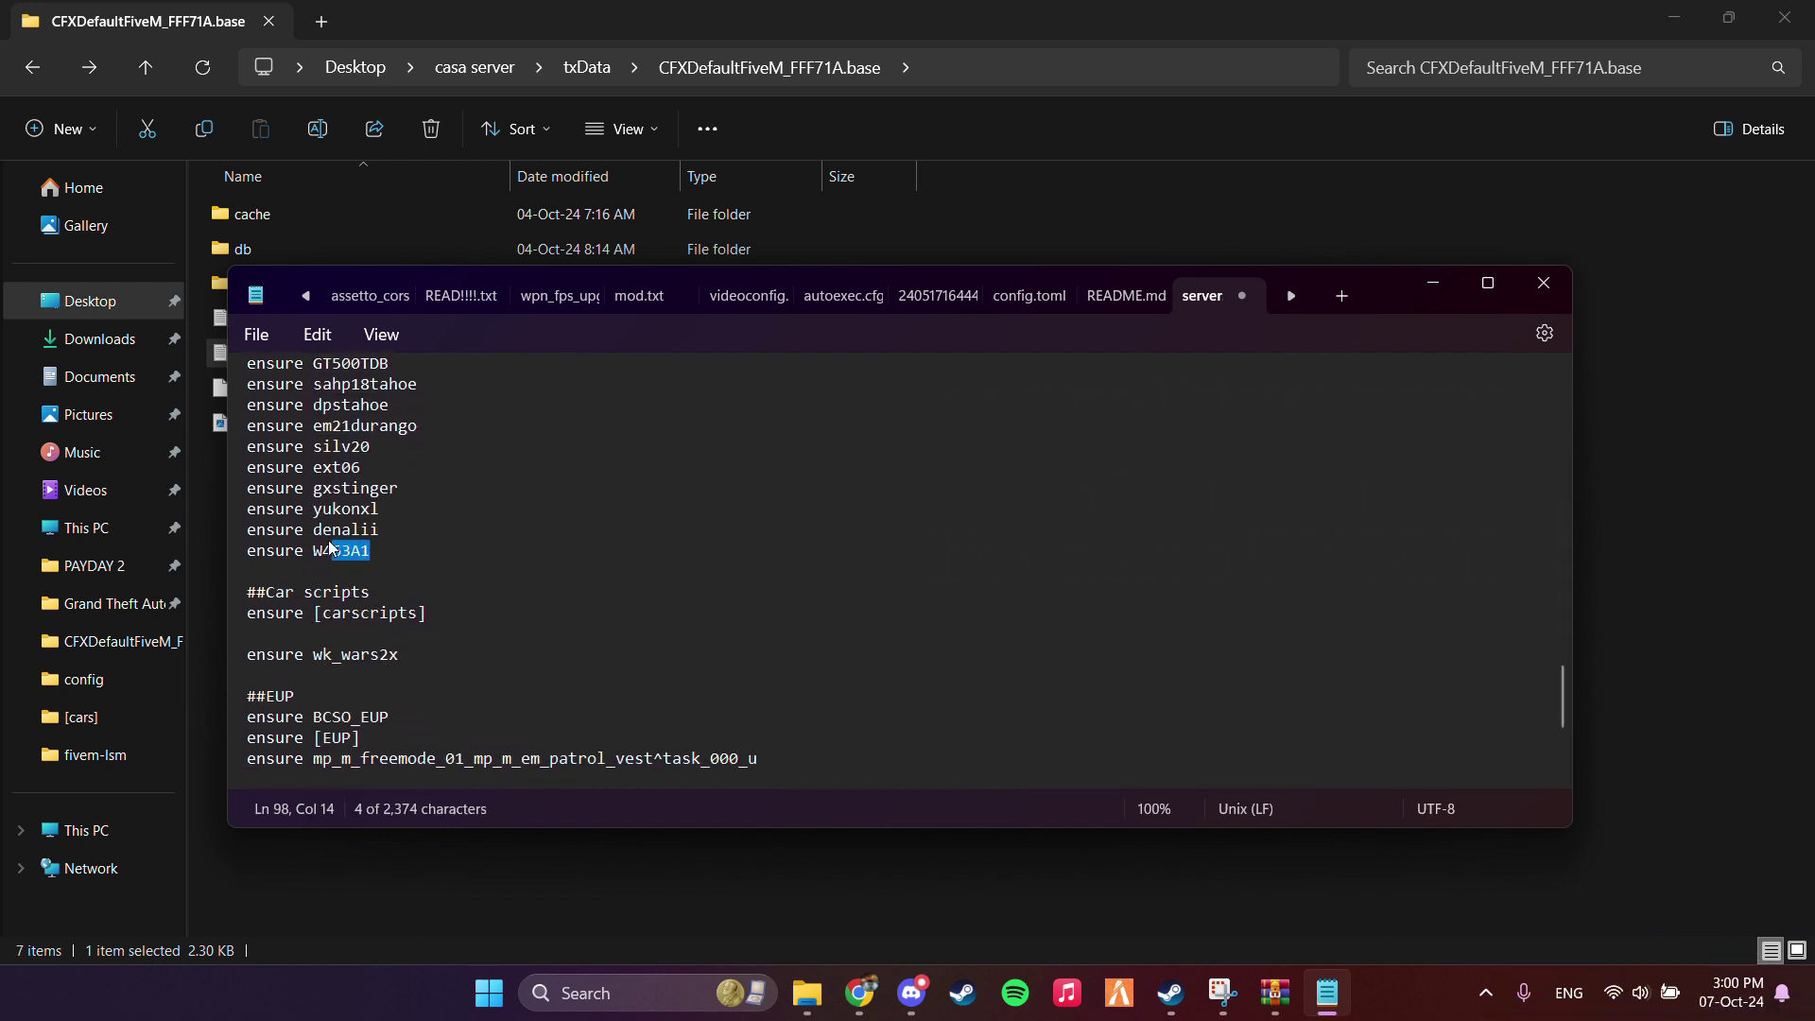
{"action": "left_click_drag", "start_coordinate": [330, 548], "coordinate": [255, 554]}
{"action": "left_click", "coordinate": [257, 334]}
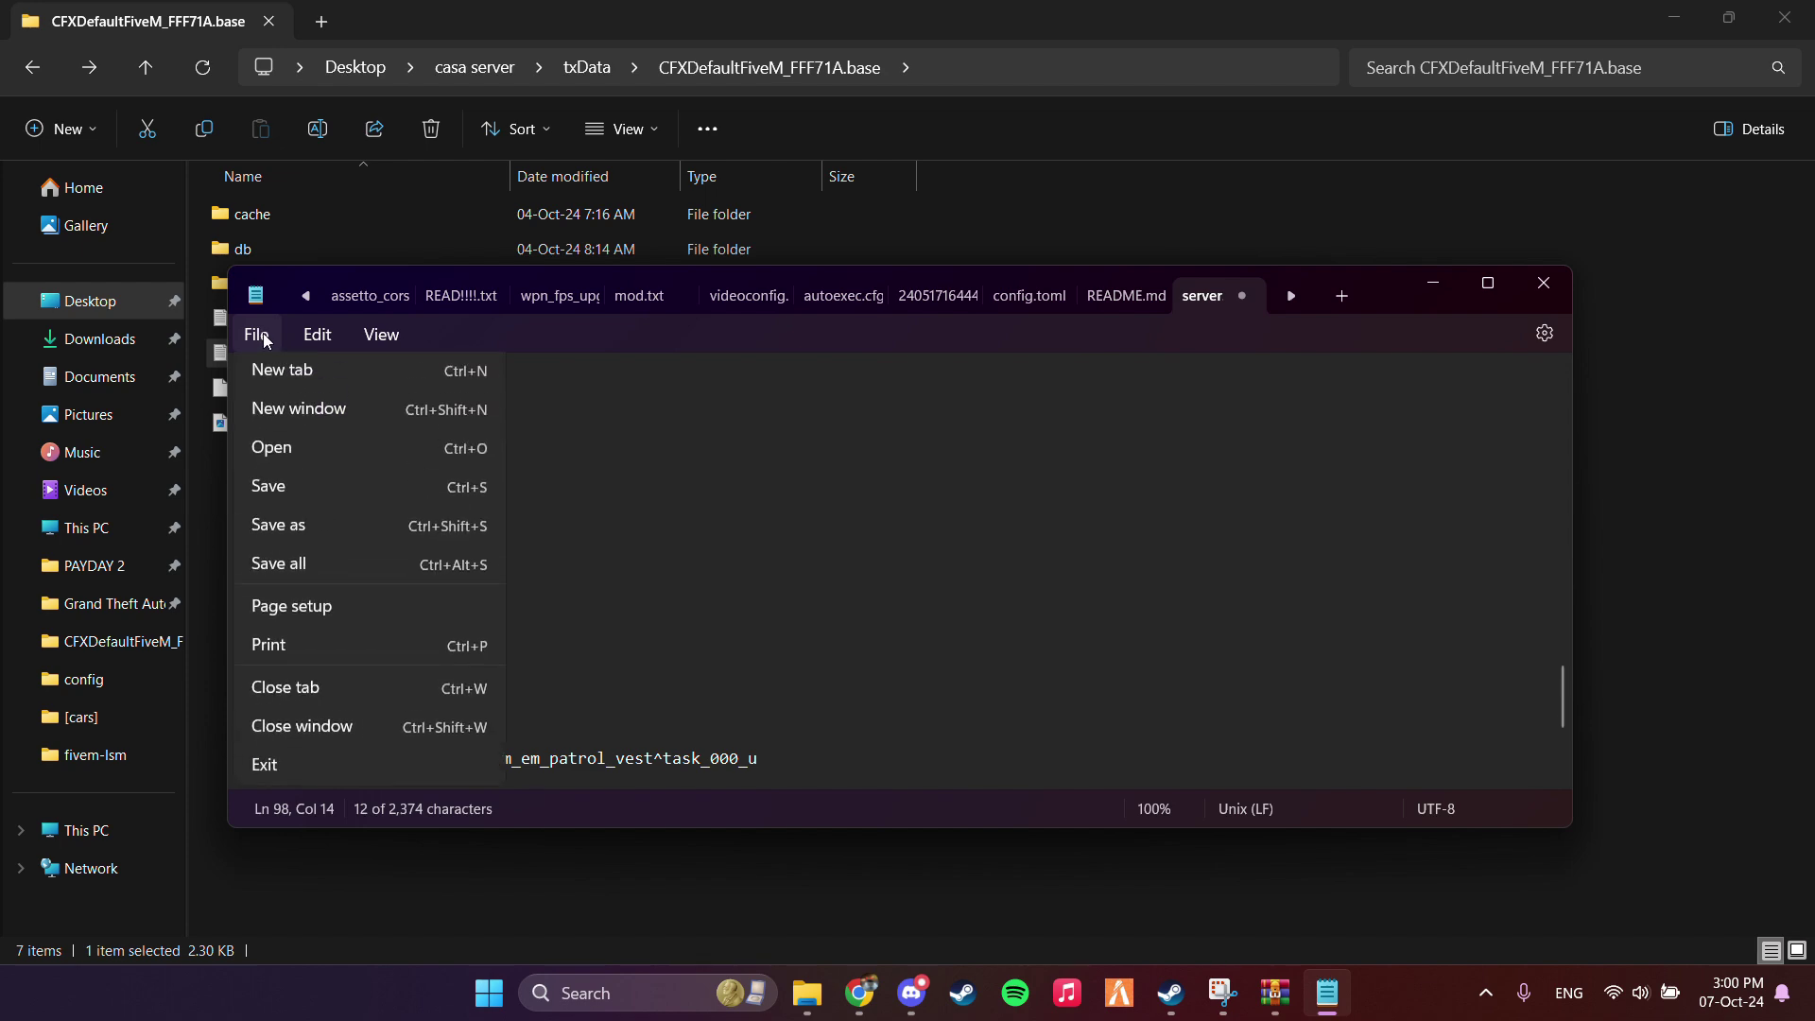
{"action": "left_click", "coordinate": [304, 489]}
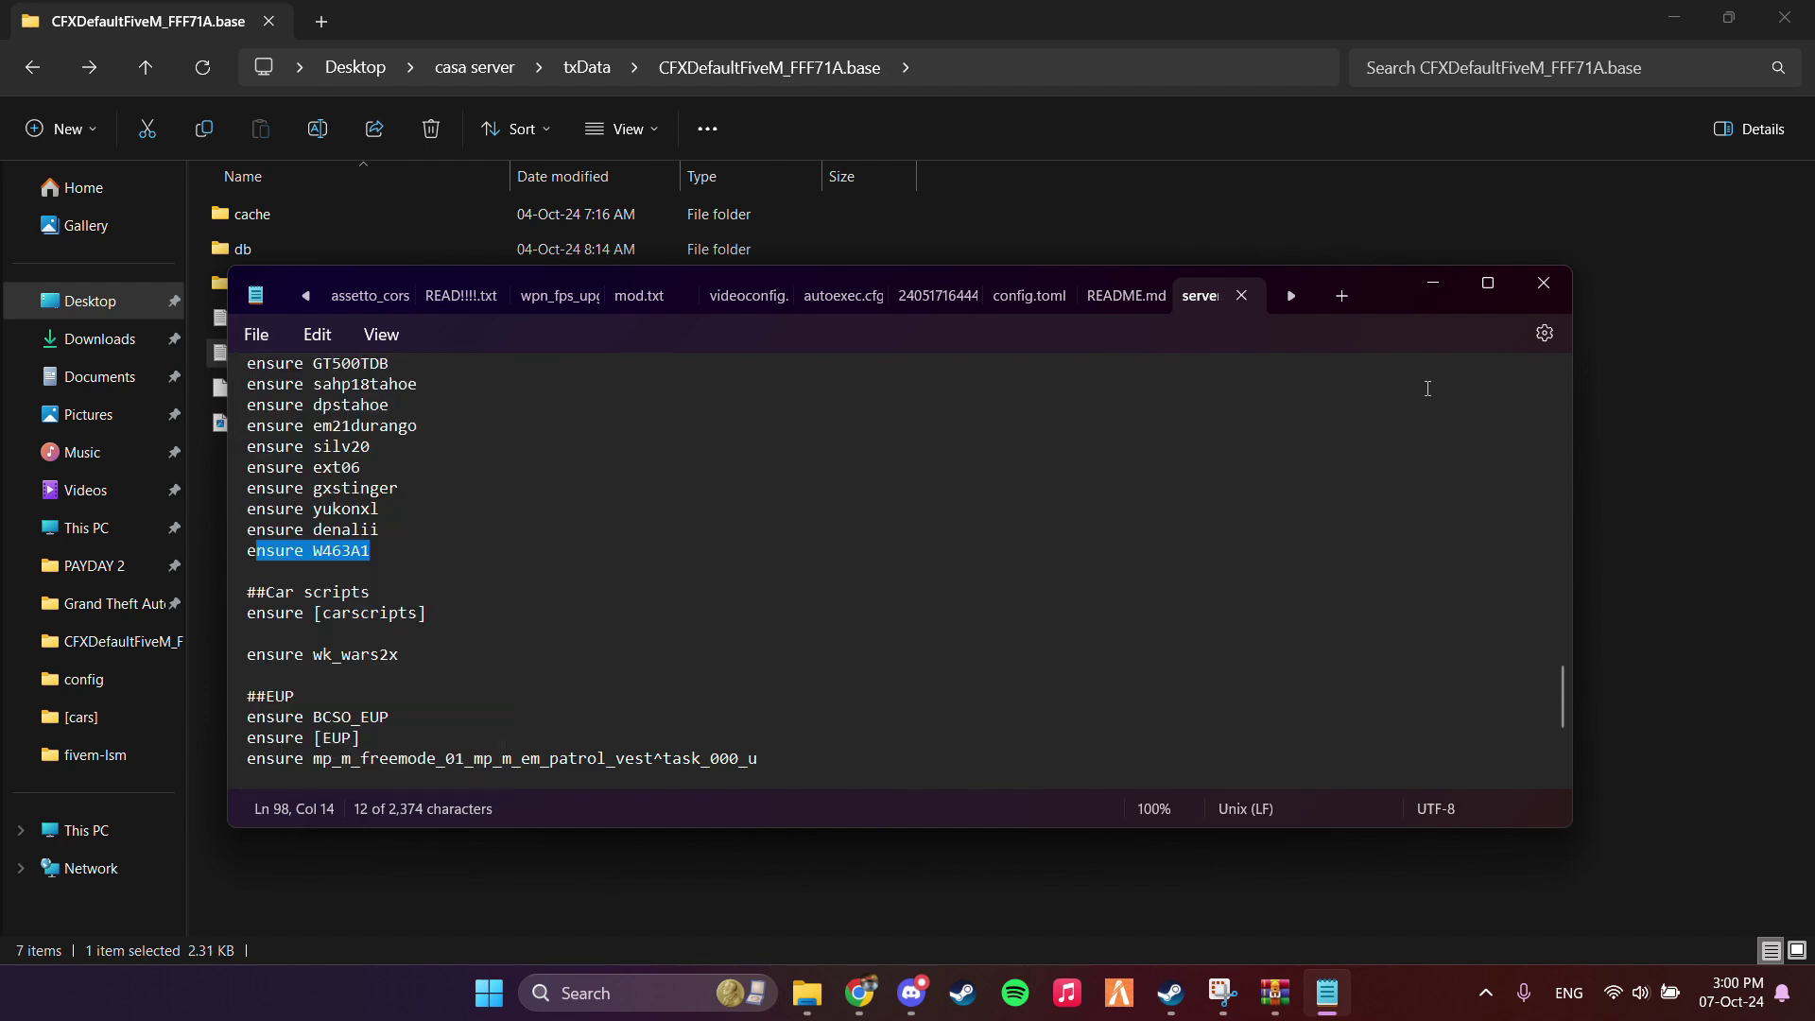
{"action": "left_click", "coordinate": [1562, 283]}
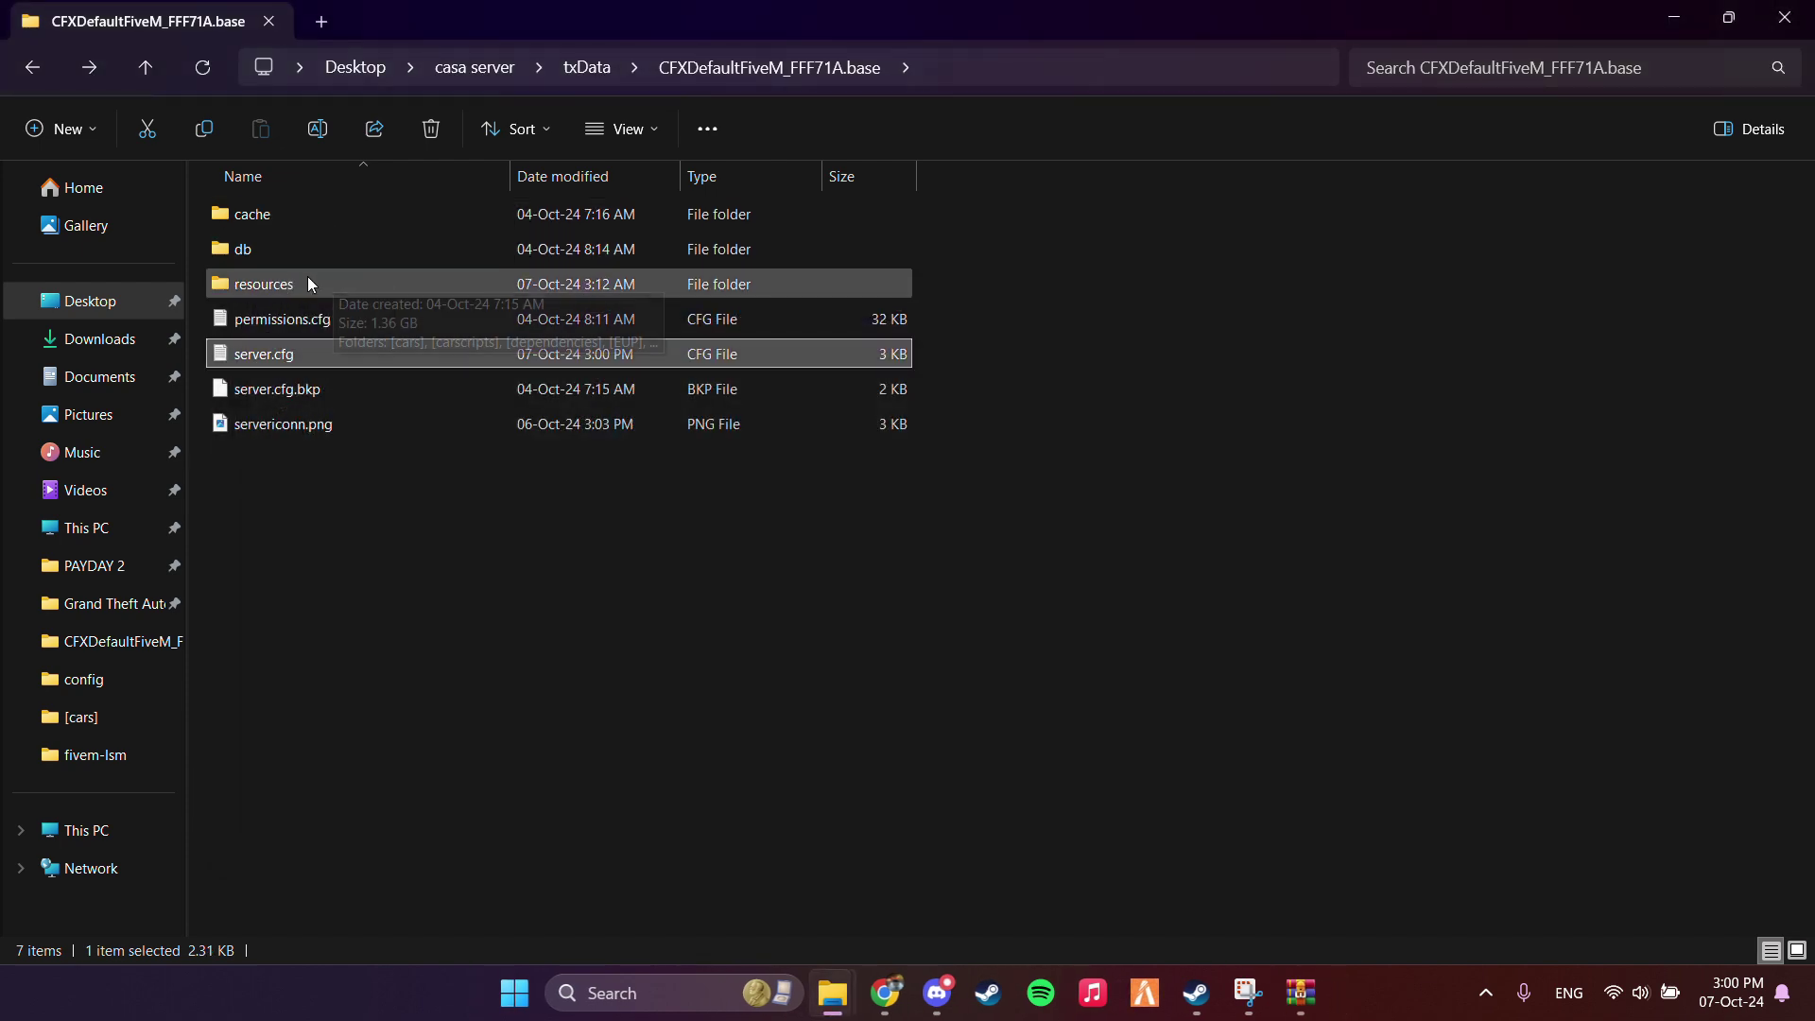
Step: Open addons.json from the config folder of vMenu, inside the server's resources\[Menus] folder
{"action": "double_click", "coordinate": [361, 275]}
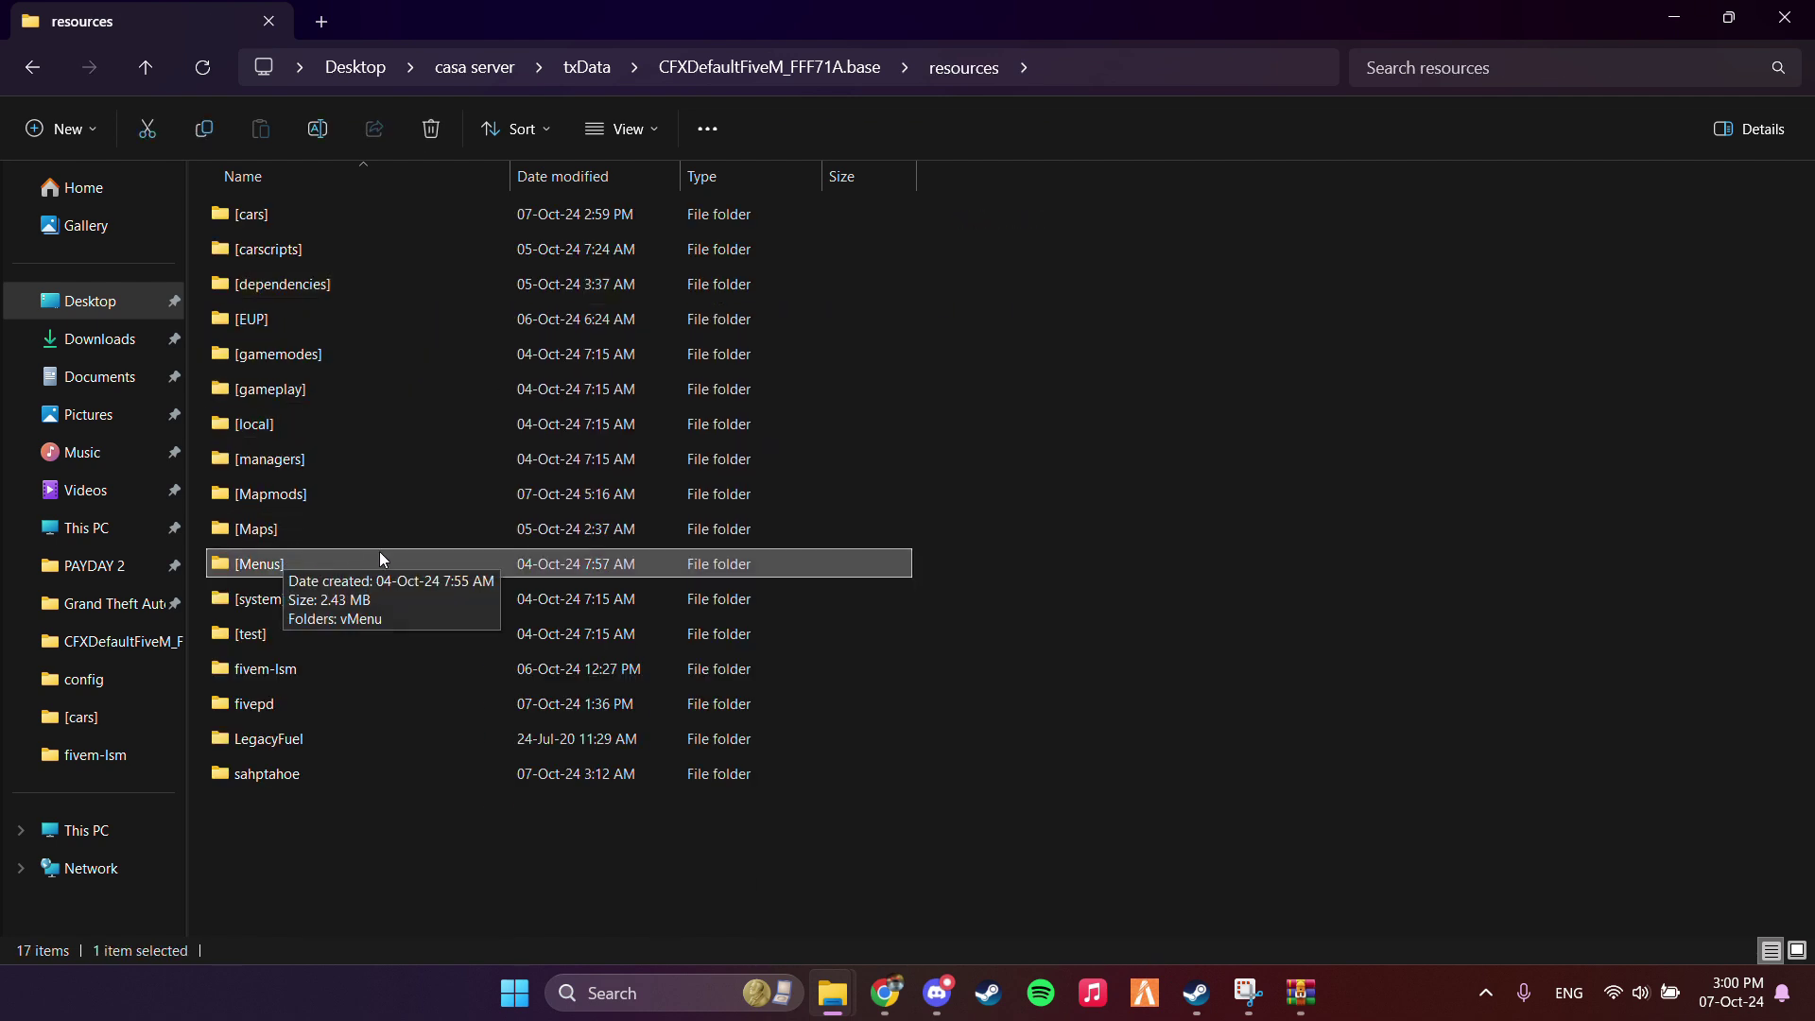
{"action": "double_click", "coordinate": [350, 557]}
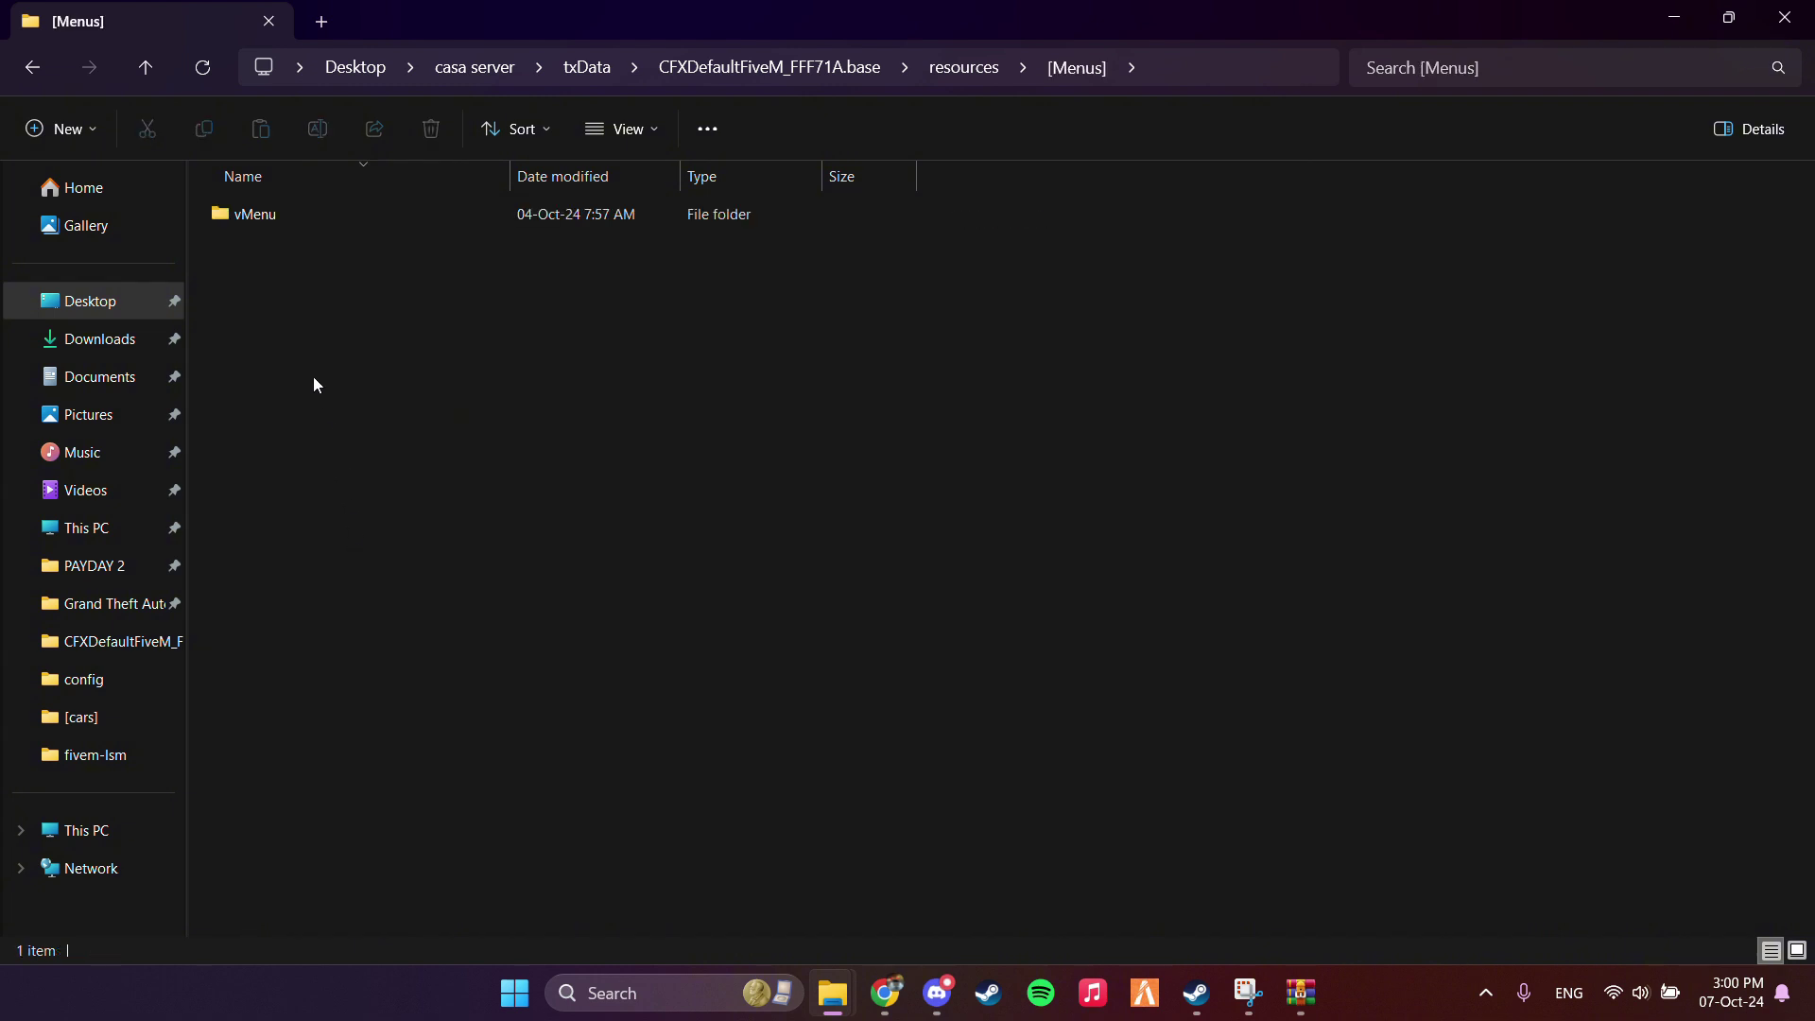
{"action": "double_click", "coordinate": [338, 209]}
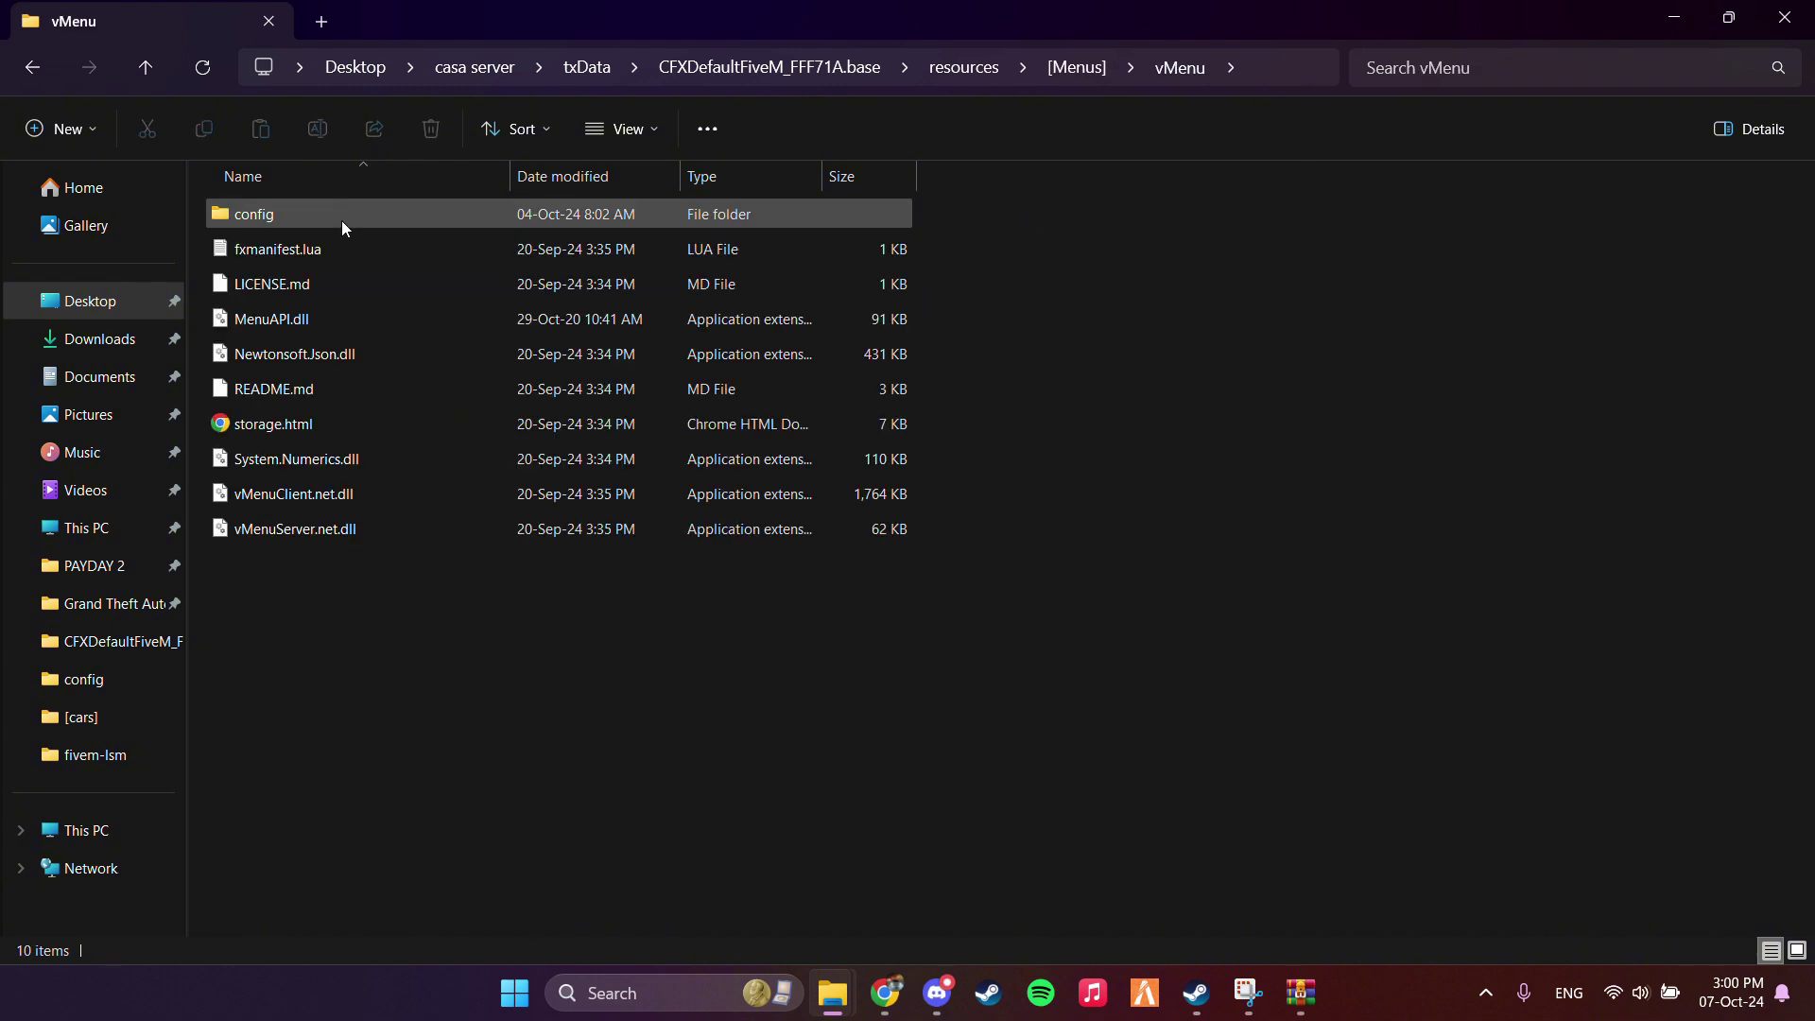
{"action": "double_click", "coordinate": [332, 211]}
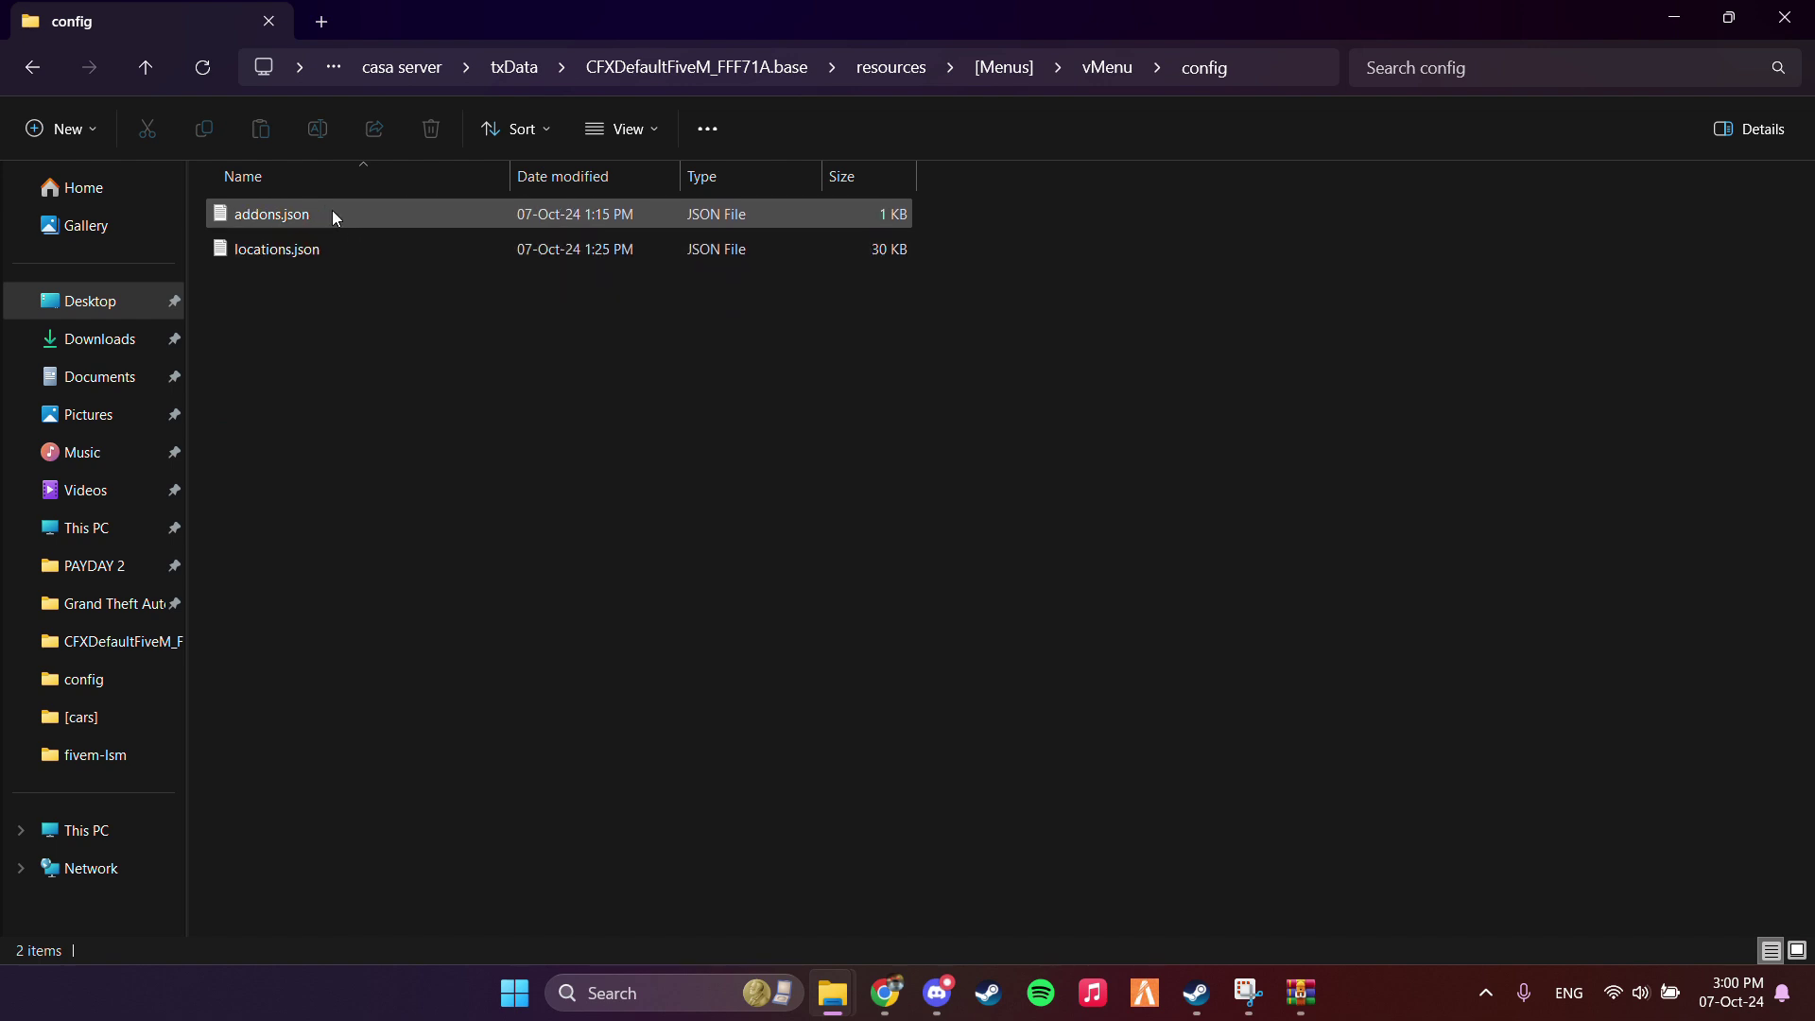
{"action": "double_click", "coordinate": [332, 210]}
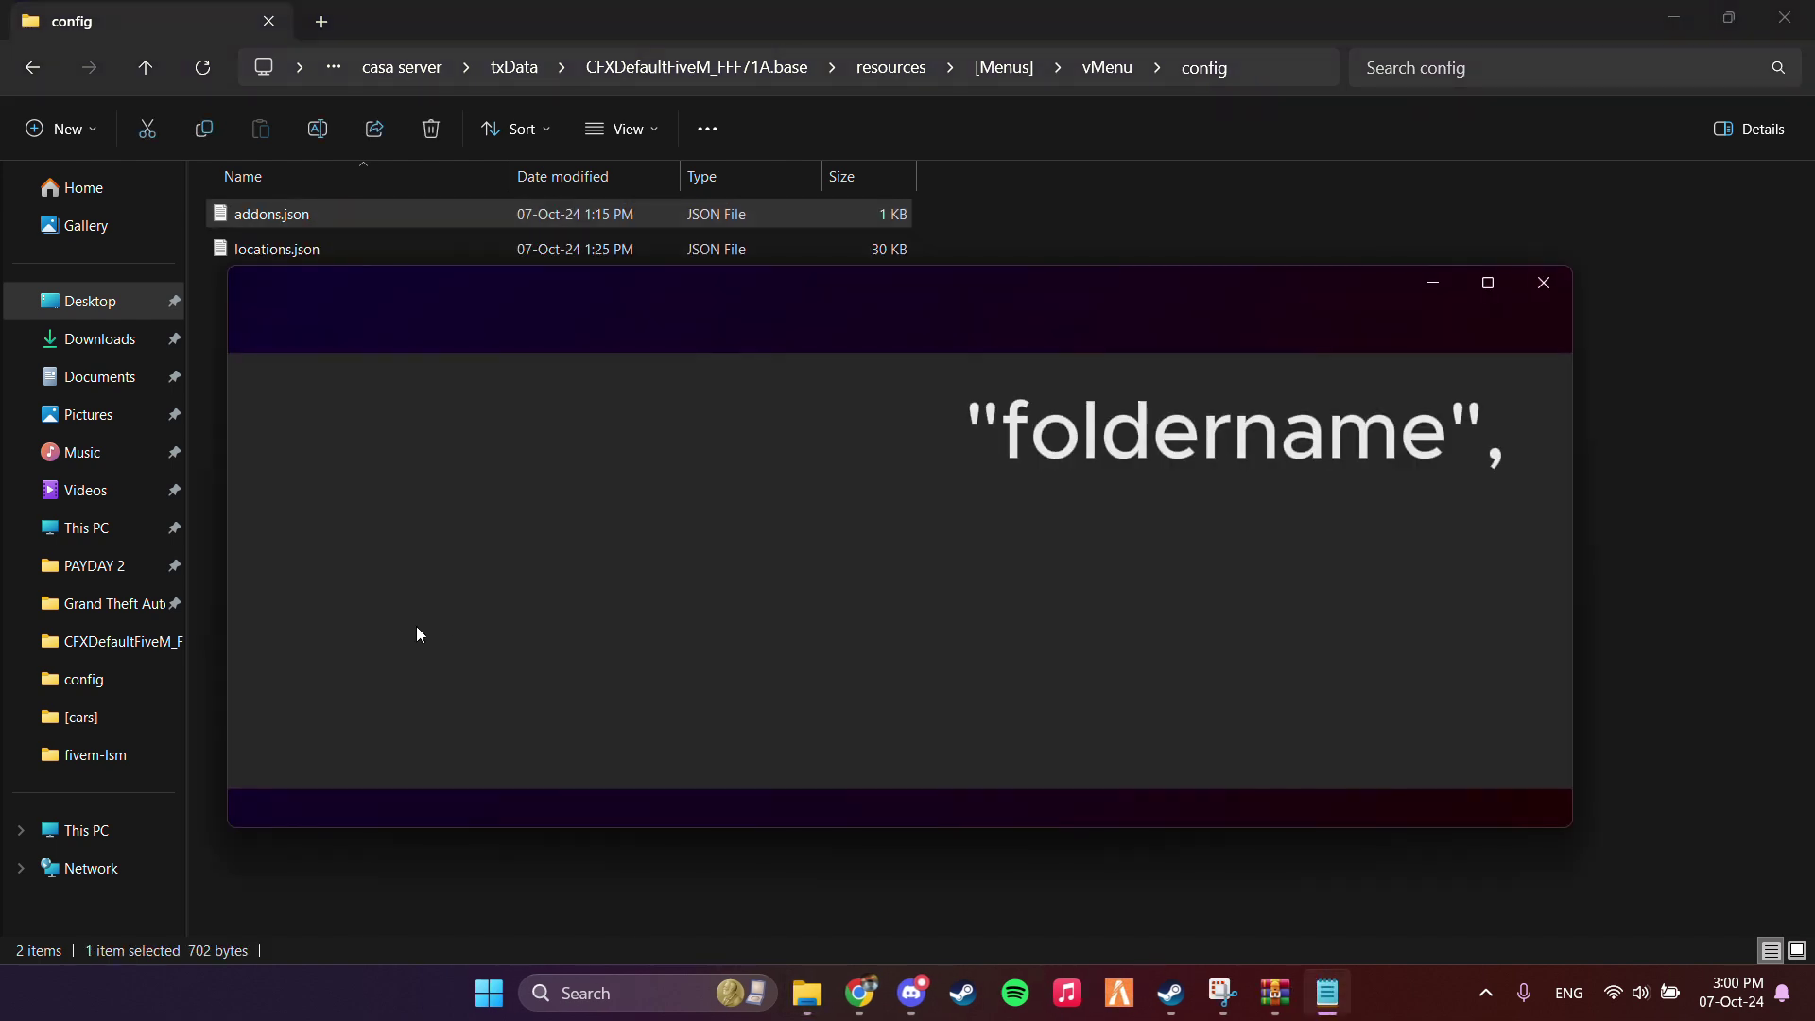
Step: Add the entry "W463A1", below "denalii", in the addons.json vehicle list, save the file and close the editor
{"action": "scroll", "coordinate": [342, 656], "scroll_direction": "down", "scroll_amount": 2}
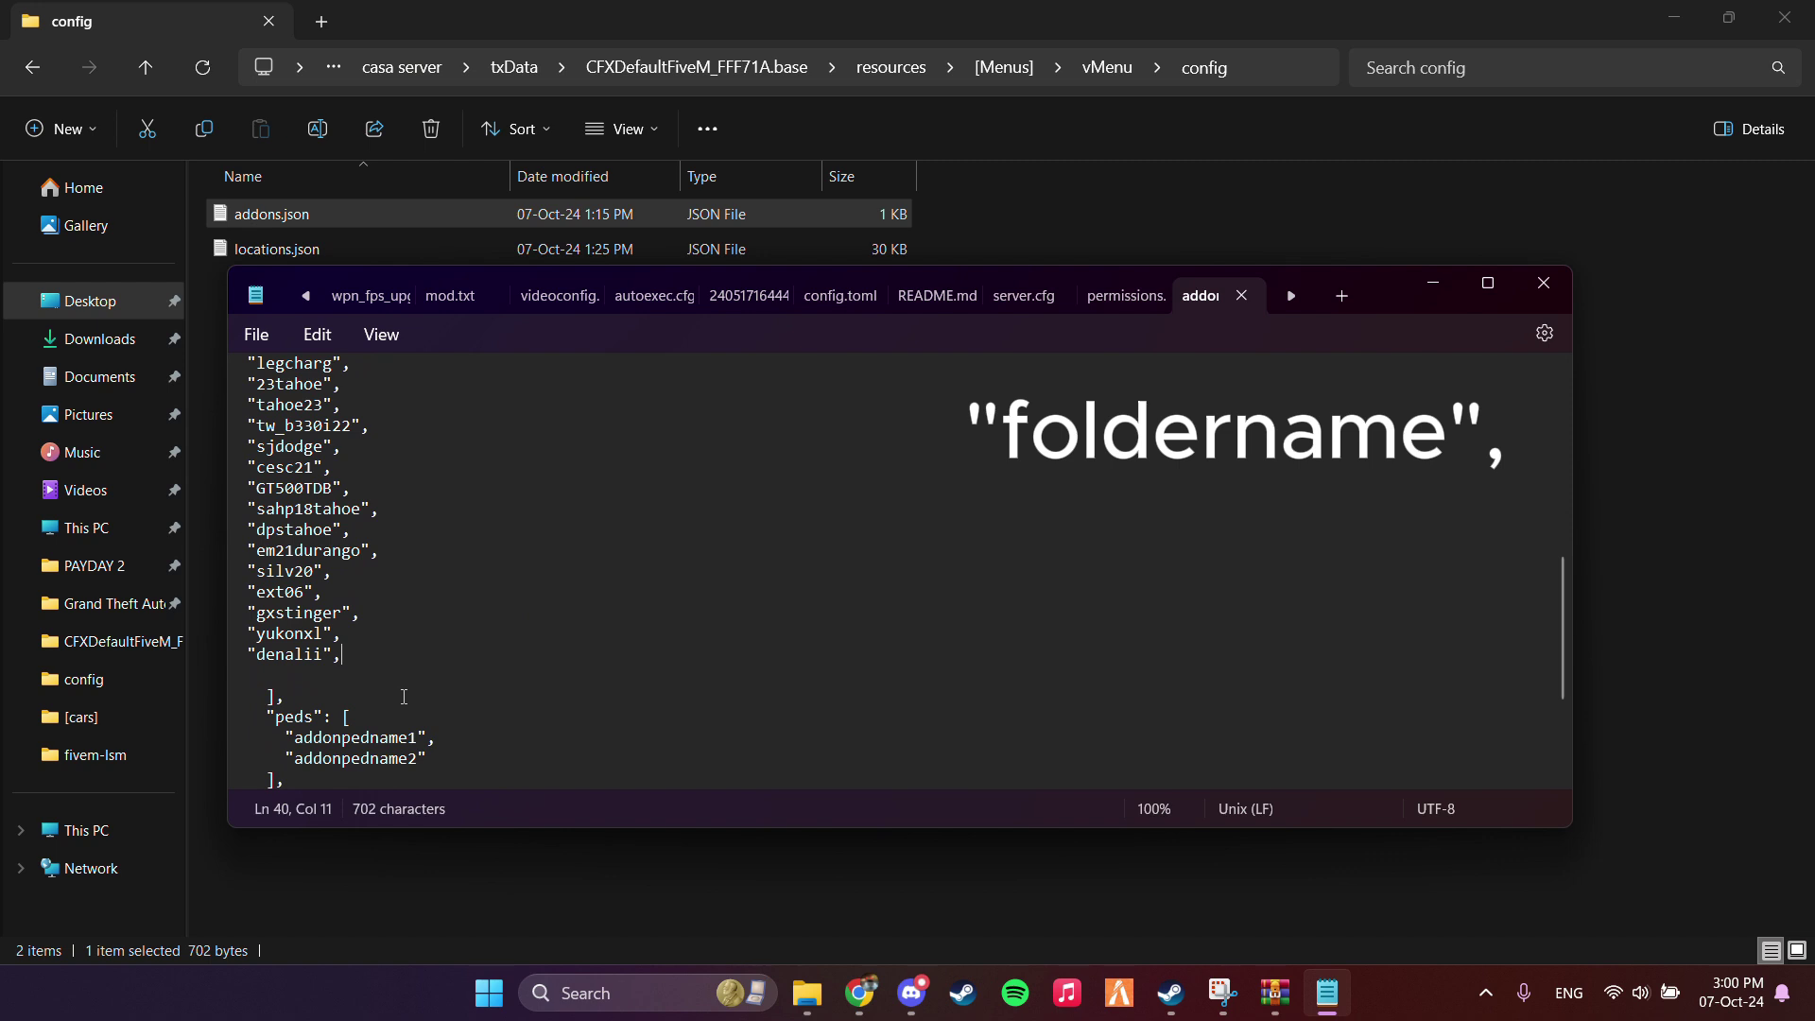
{"action": "type", "text": "\"\","}
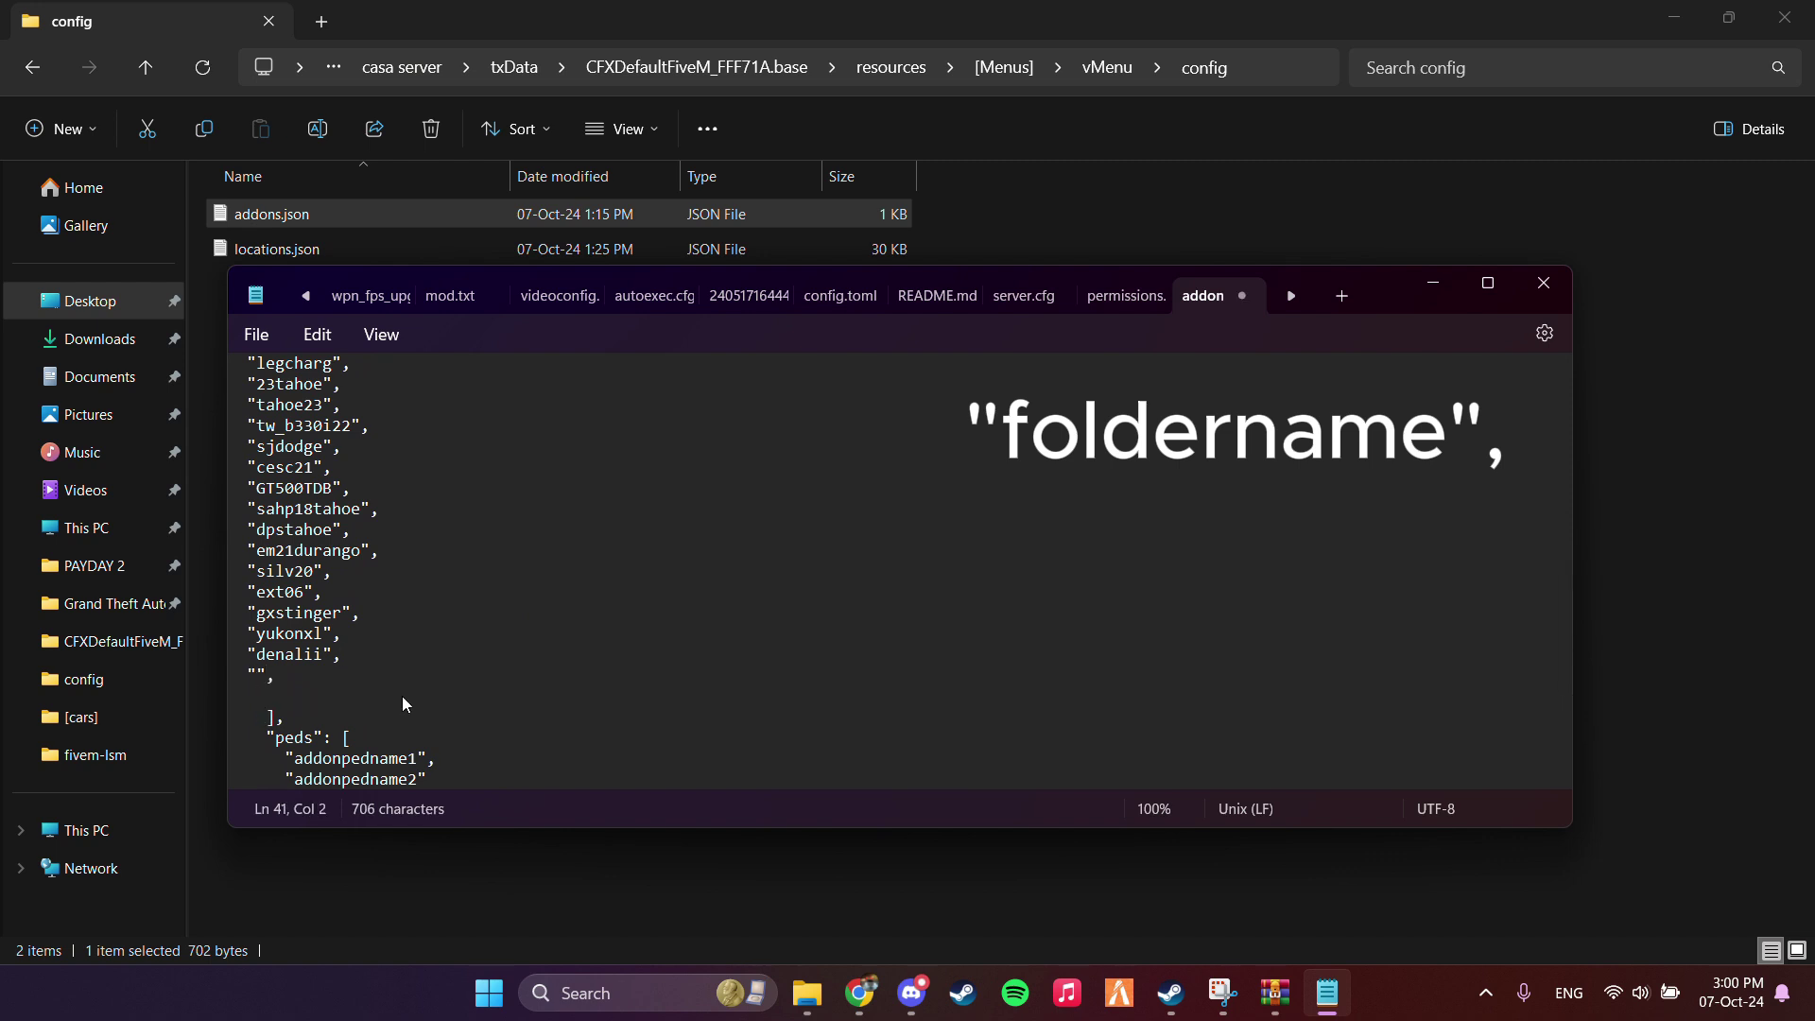
{"action": "type", "text": "W463A1"}
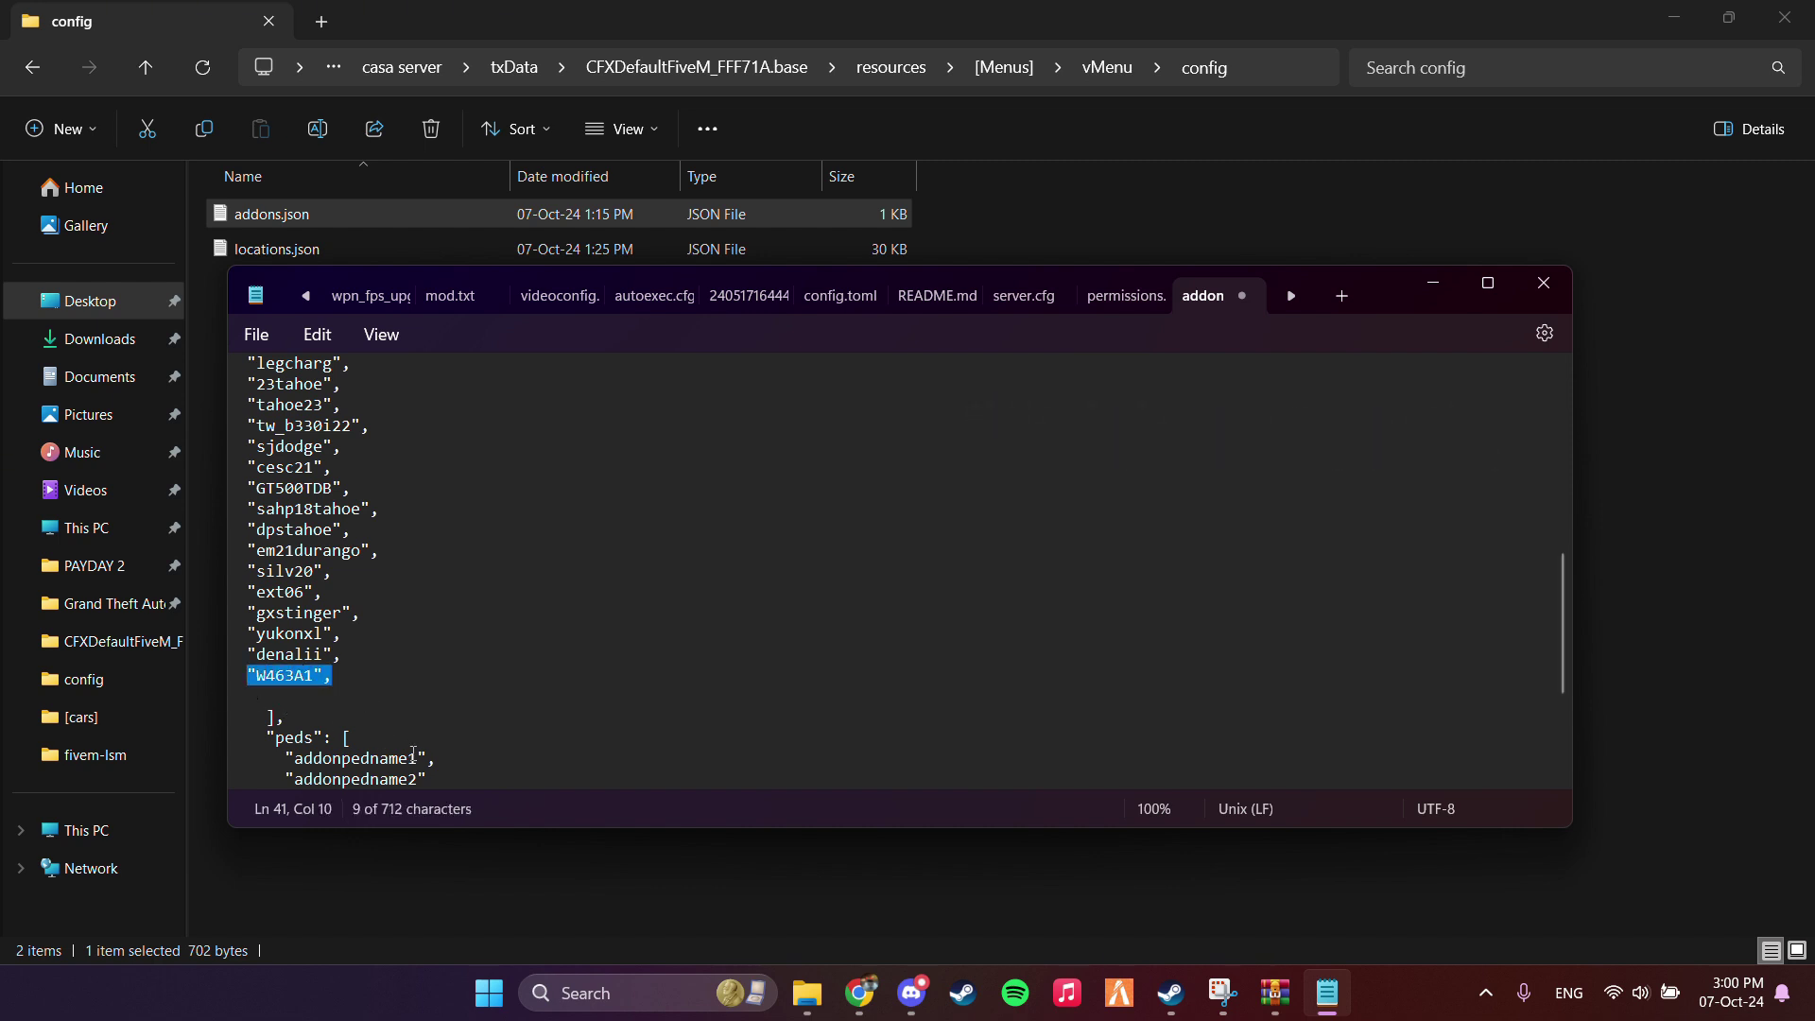
{"action": "left_click", "coordinate": [256, 335]}
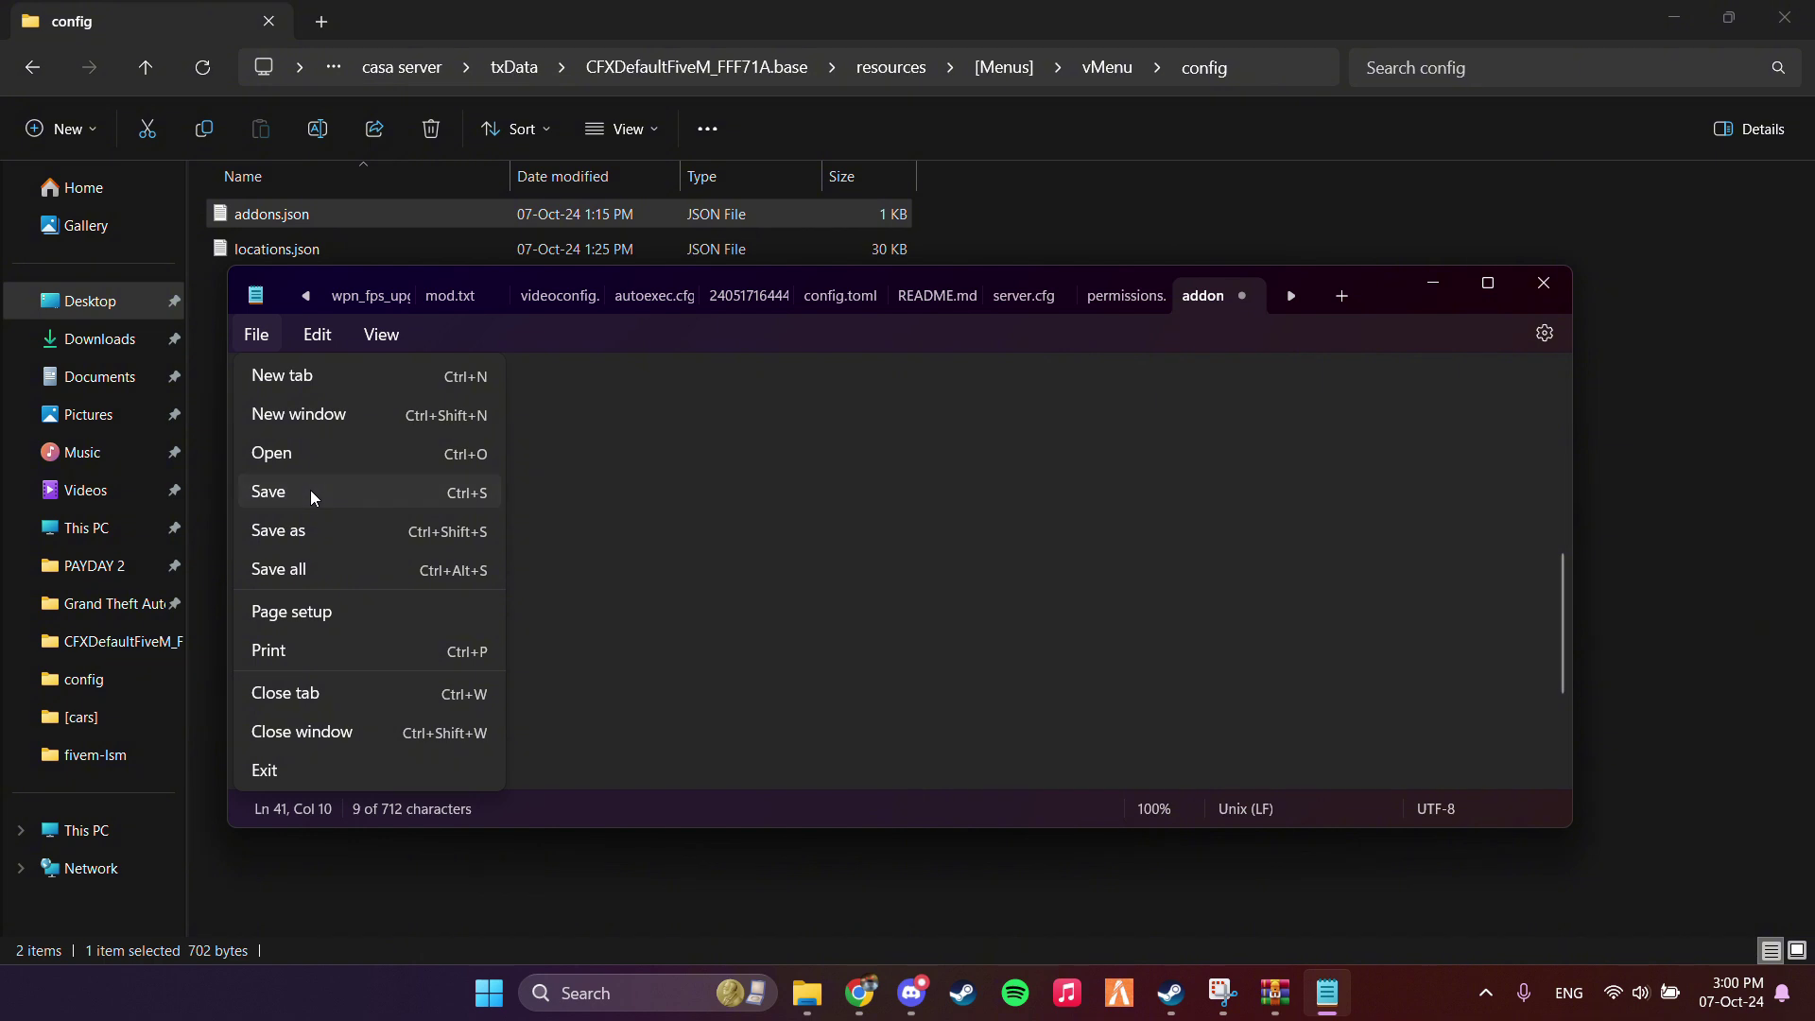
{"action": "left_click", "coordinate": [310, 489]}
{"action": "left_click", "coordinate": [1545, 286]}
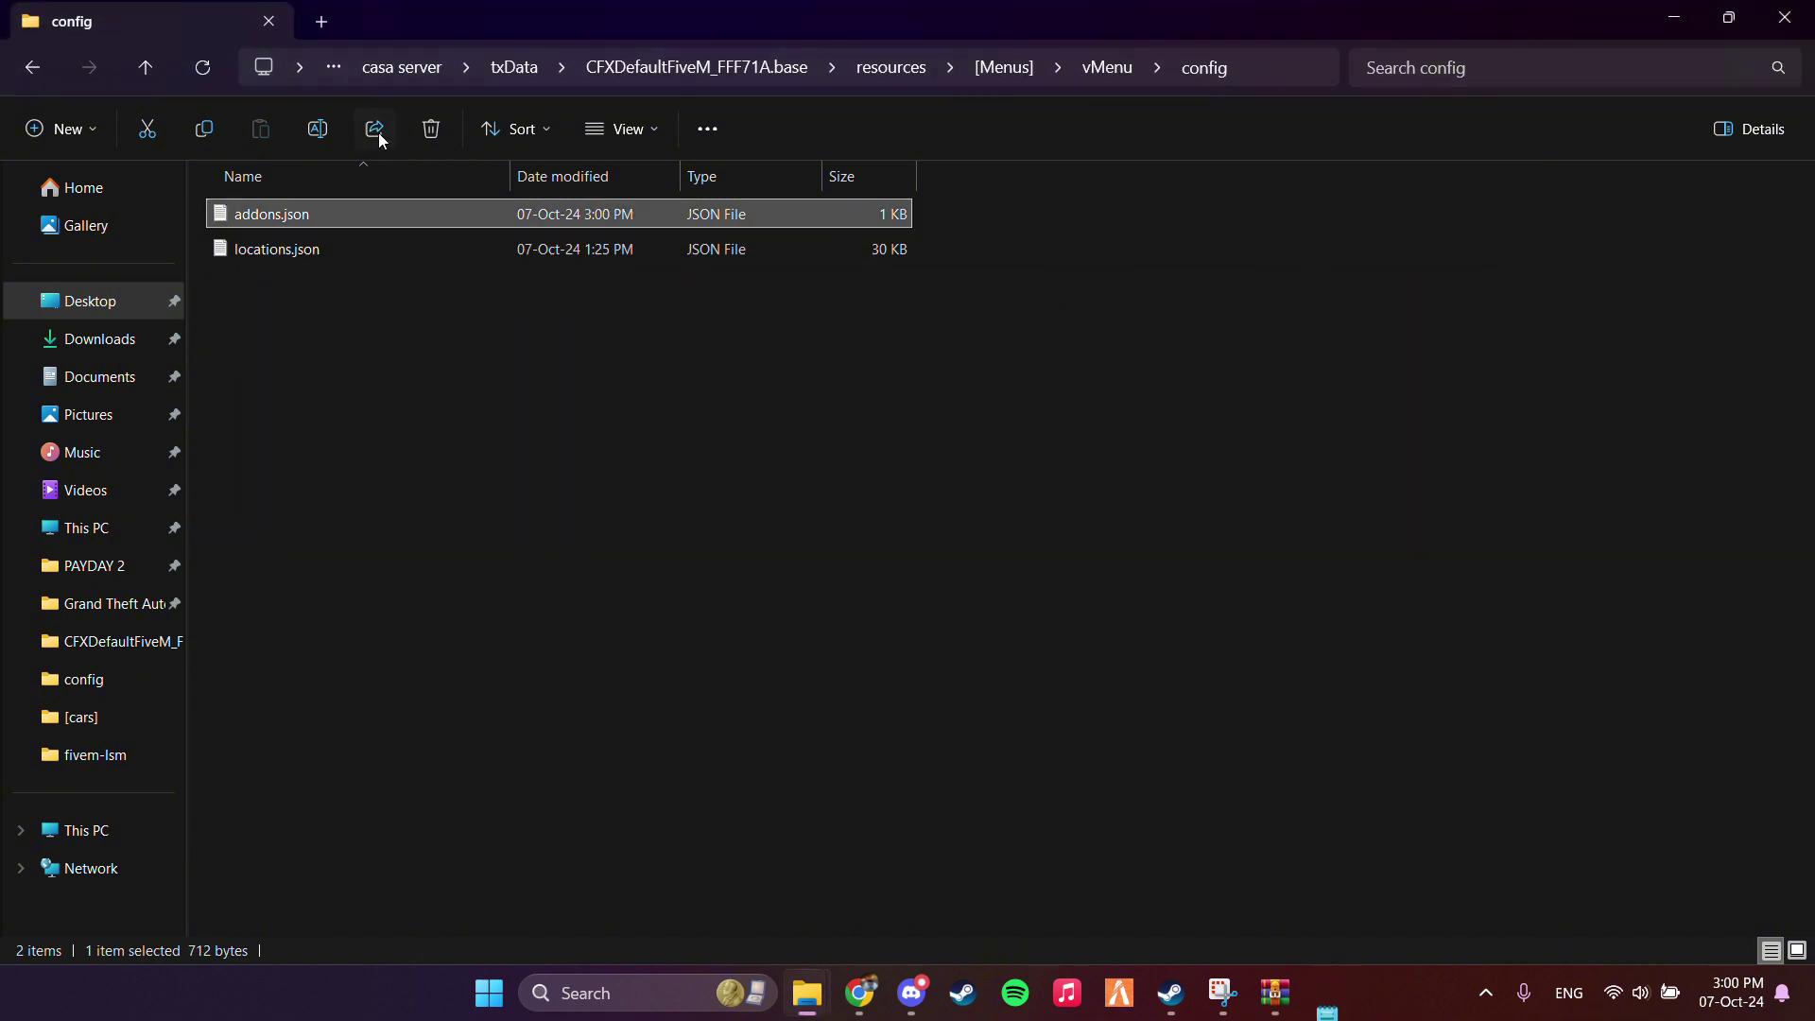
Step: Return to the casa server folder, run start_10191_default.bat and move its console window slightly up
{"action": "left_click", "coordinate": [391, 63]}
{"action": "left_click", "coordinate": [386, 285]}
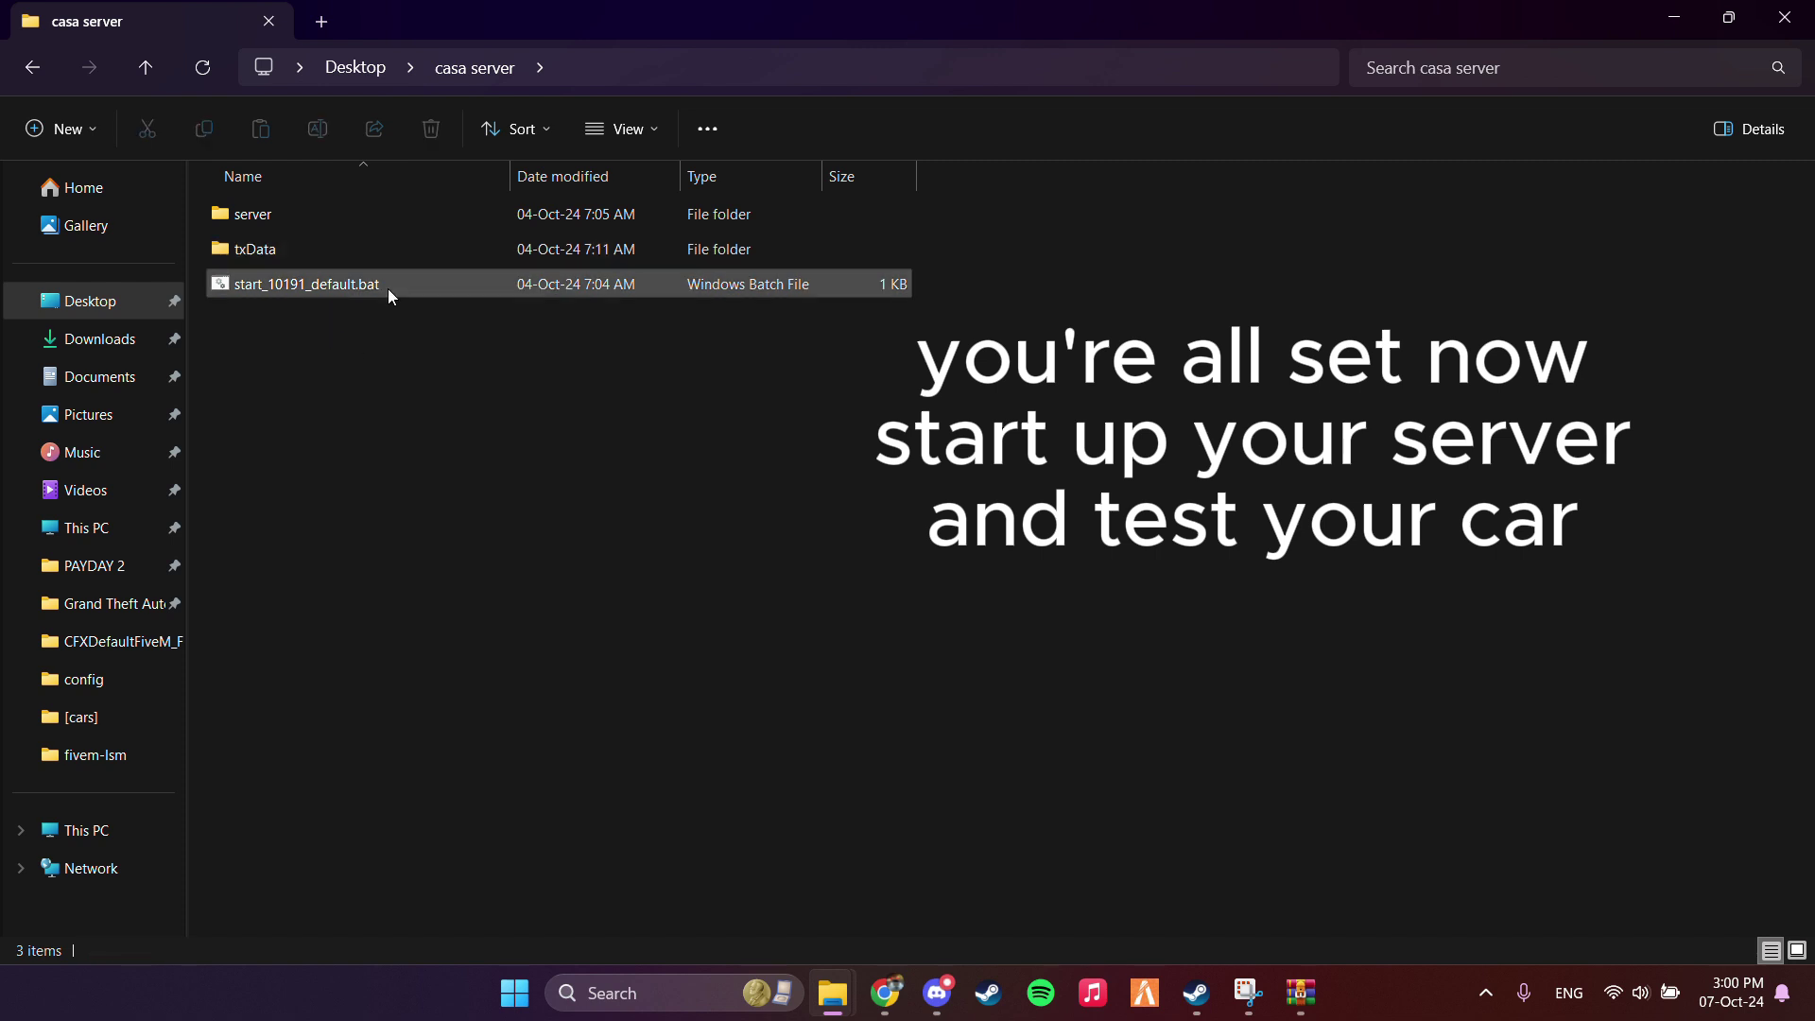
{"action": "double_click", "coordinate": [437, 284]}
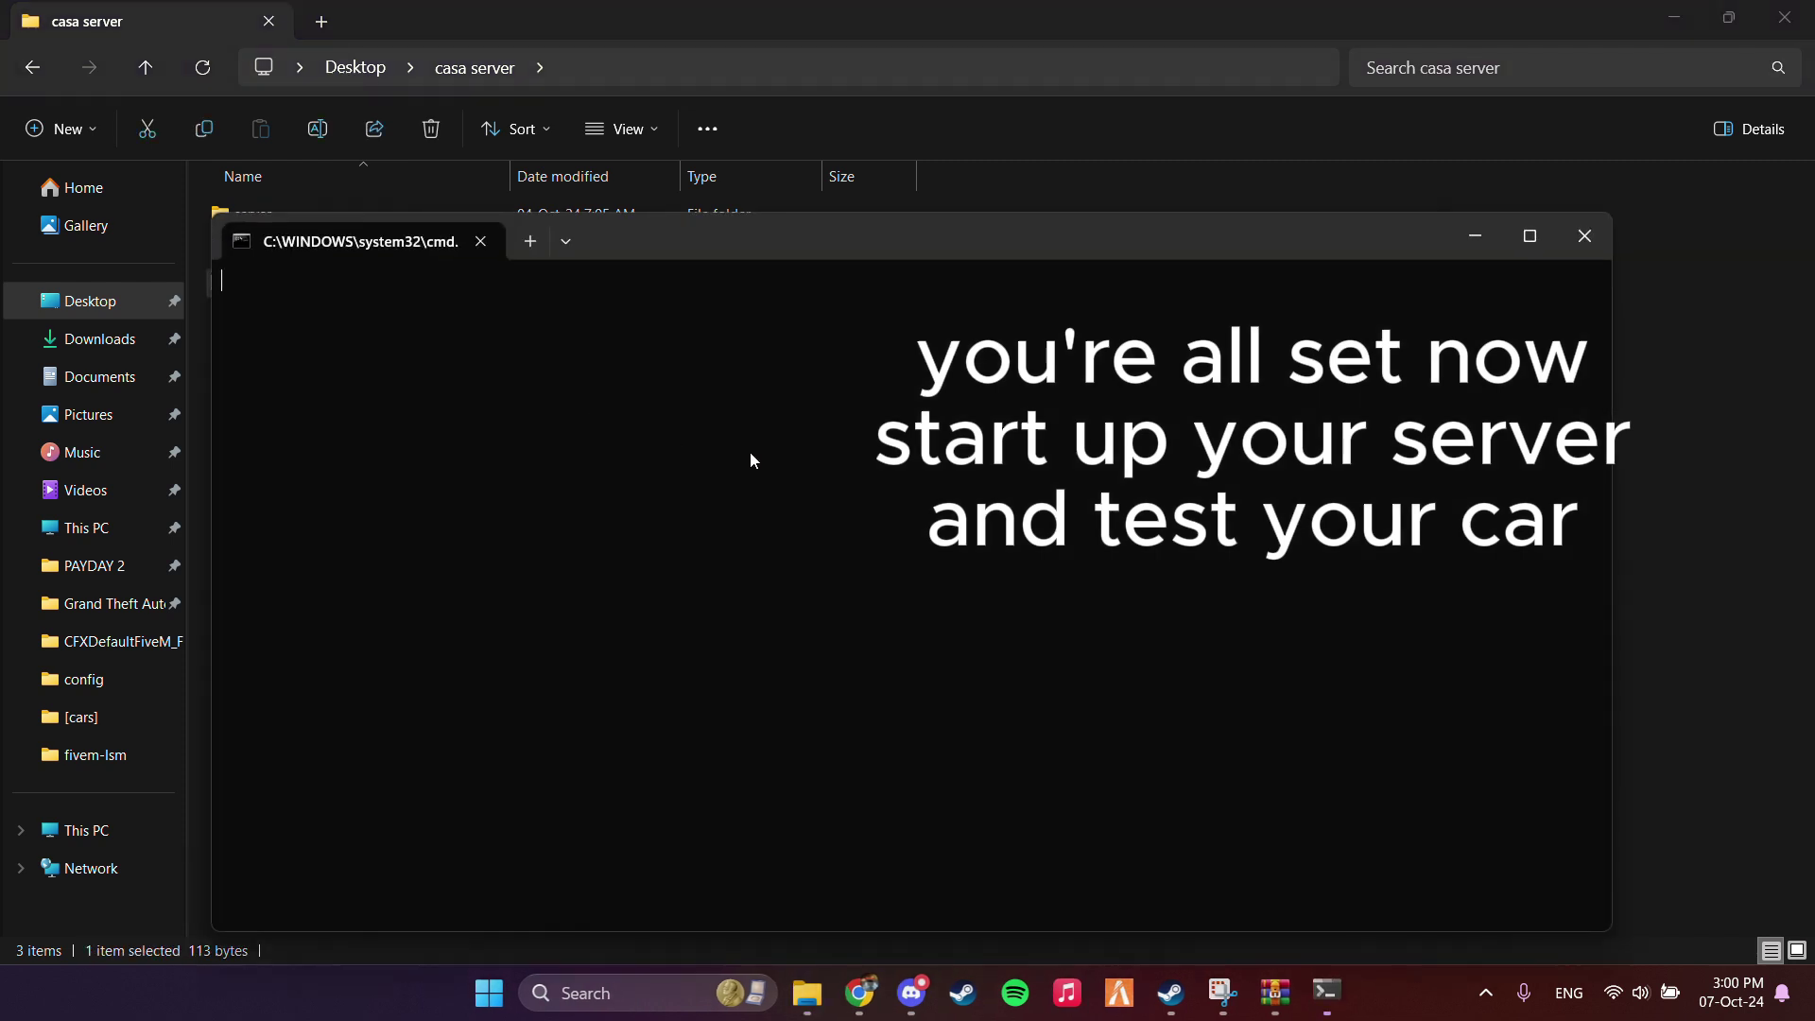
{"action": "left_click_drag", "start_coordinate": [951, 257], "coordinate": [972, 201]}
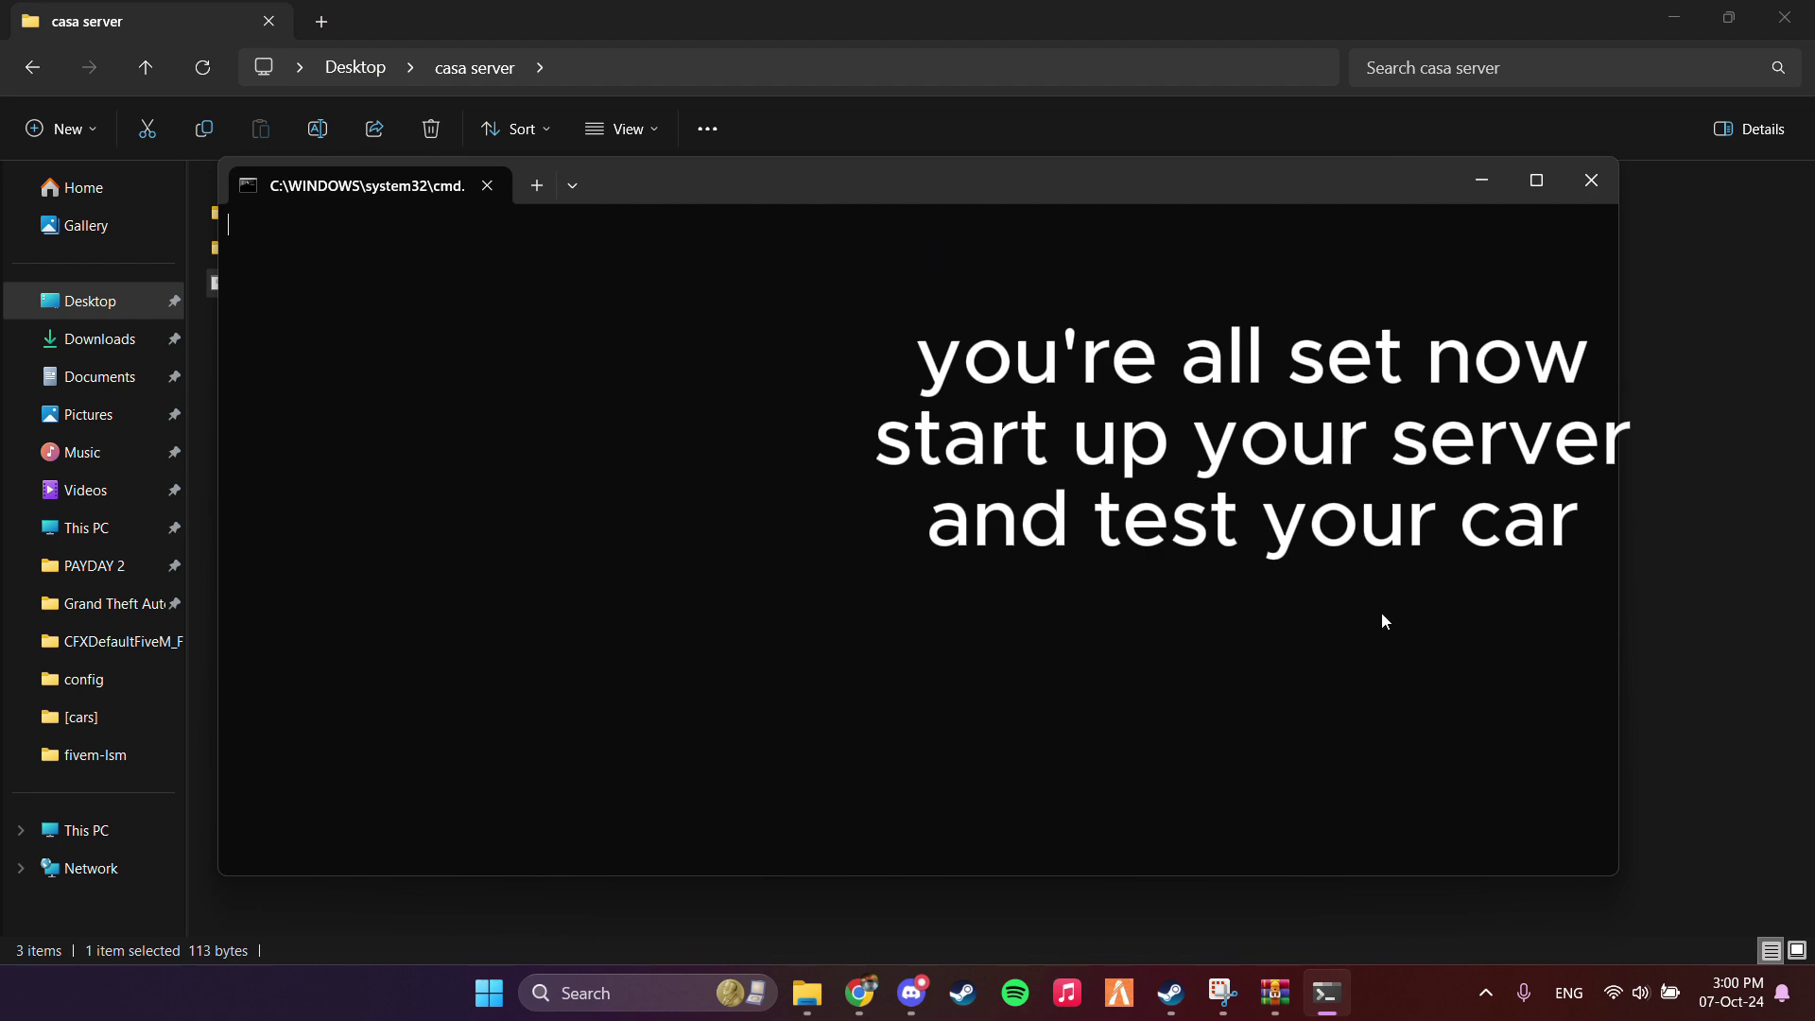
Step: Close the WinRAR window, leaving the Snipping Tool open
{"action": "right_click", "coordinate": [1291, 981]}
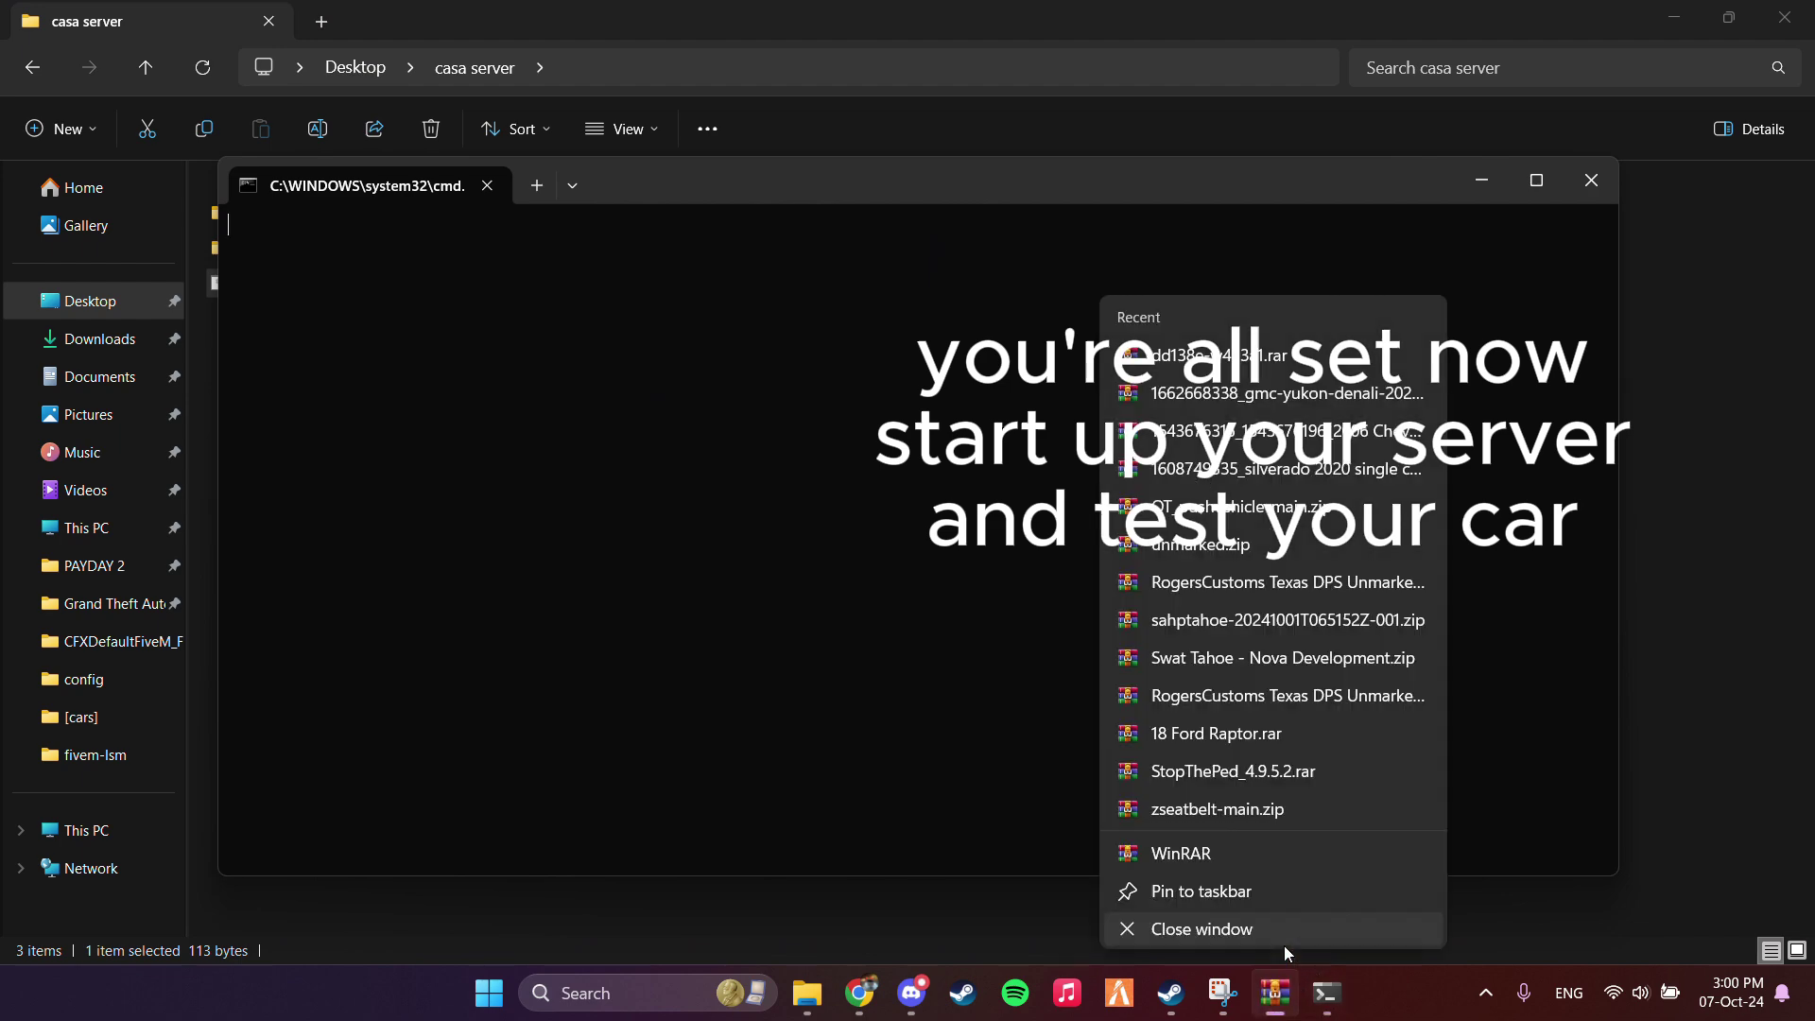
{"action": "left_click", "coordinate": [1282, 933]}
{"action": "right_click", "coordinate": [1260, 992]}
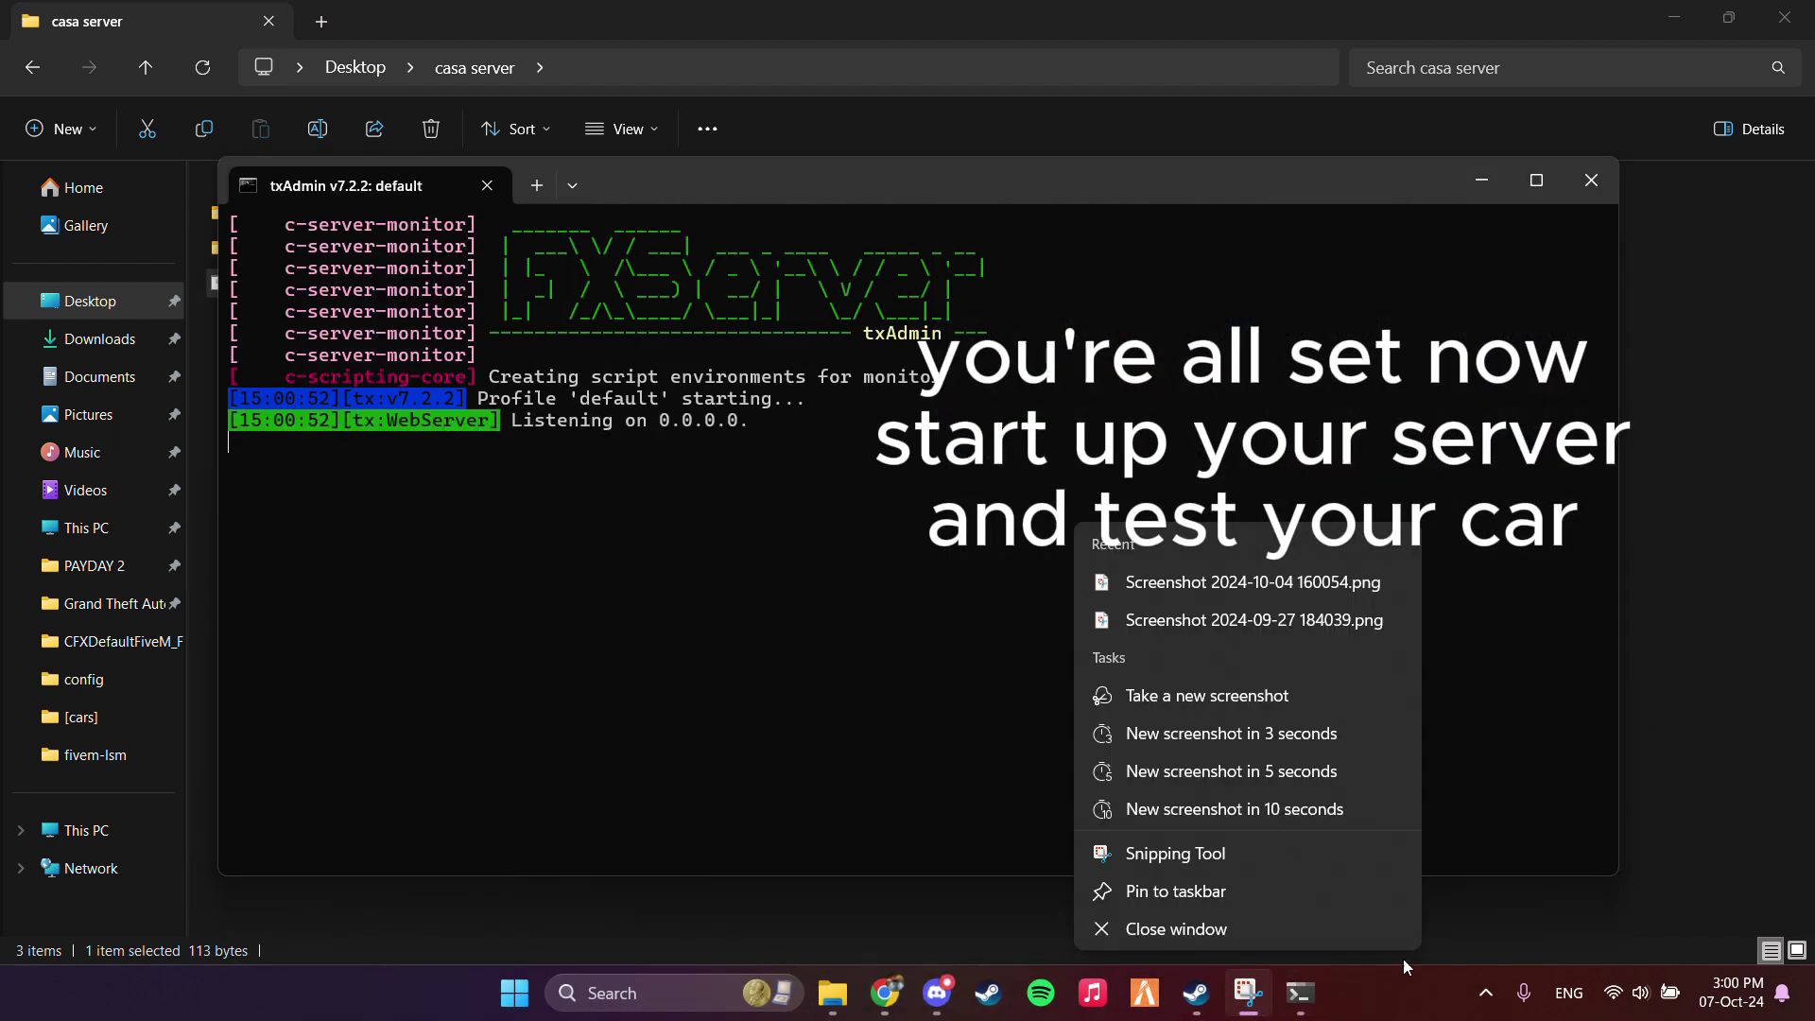
{"action": "left_click", "coordinate": [1403, 958]}
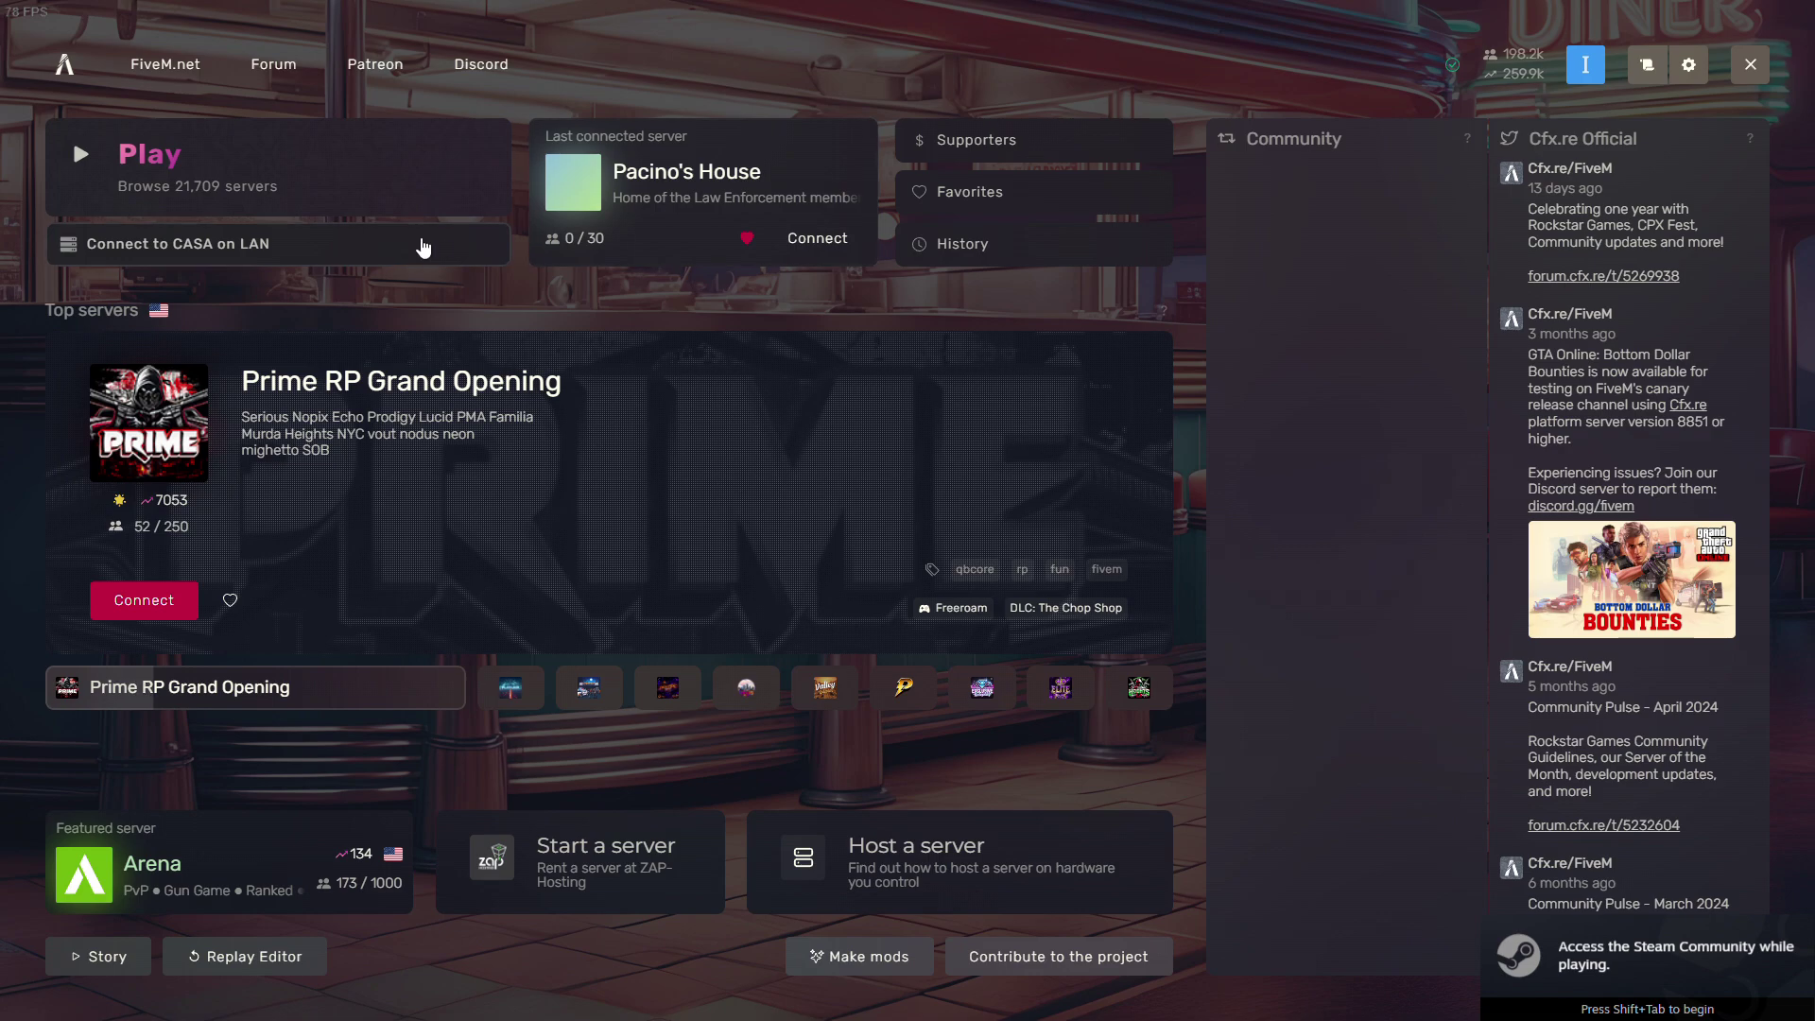
Step: Switch to FiveM and connect to the CASA server on LAN
{"action": "left_click", "coordinate": [422, 248]}
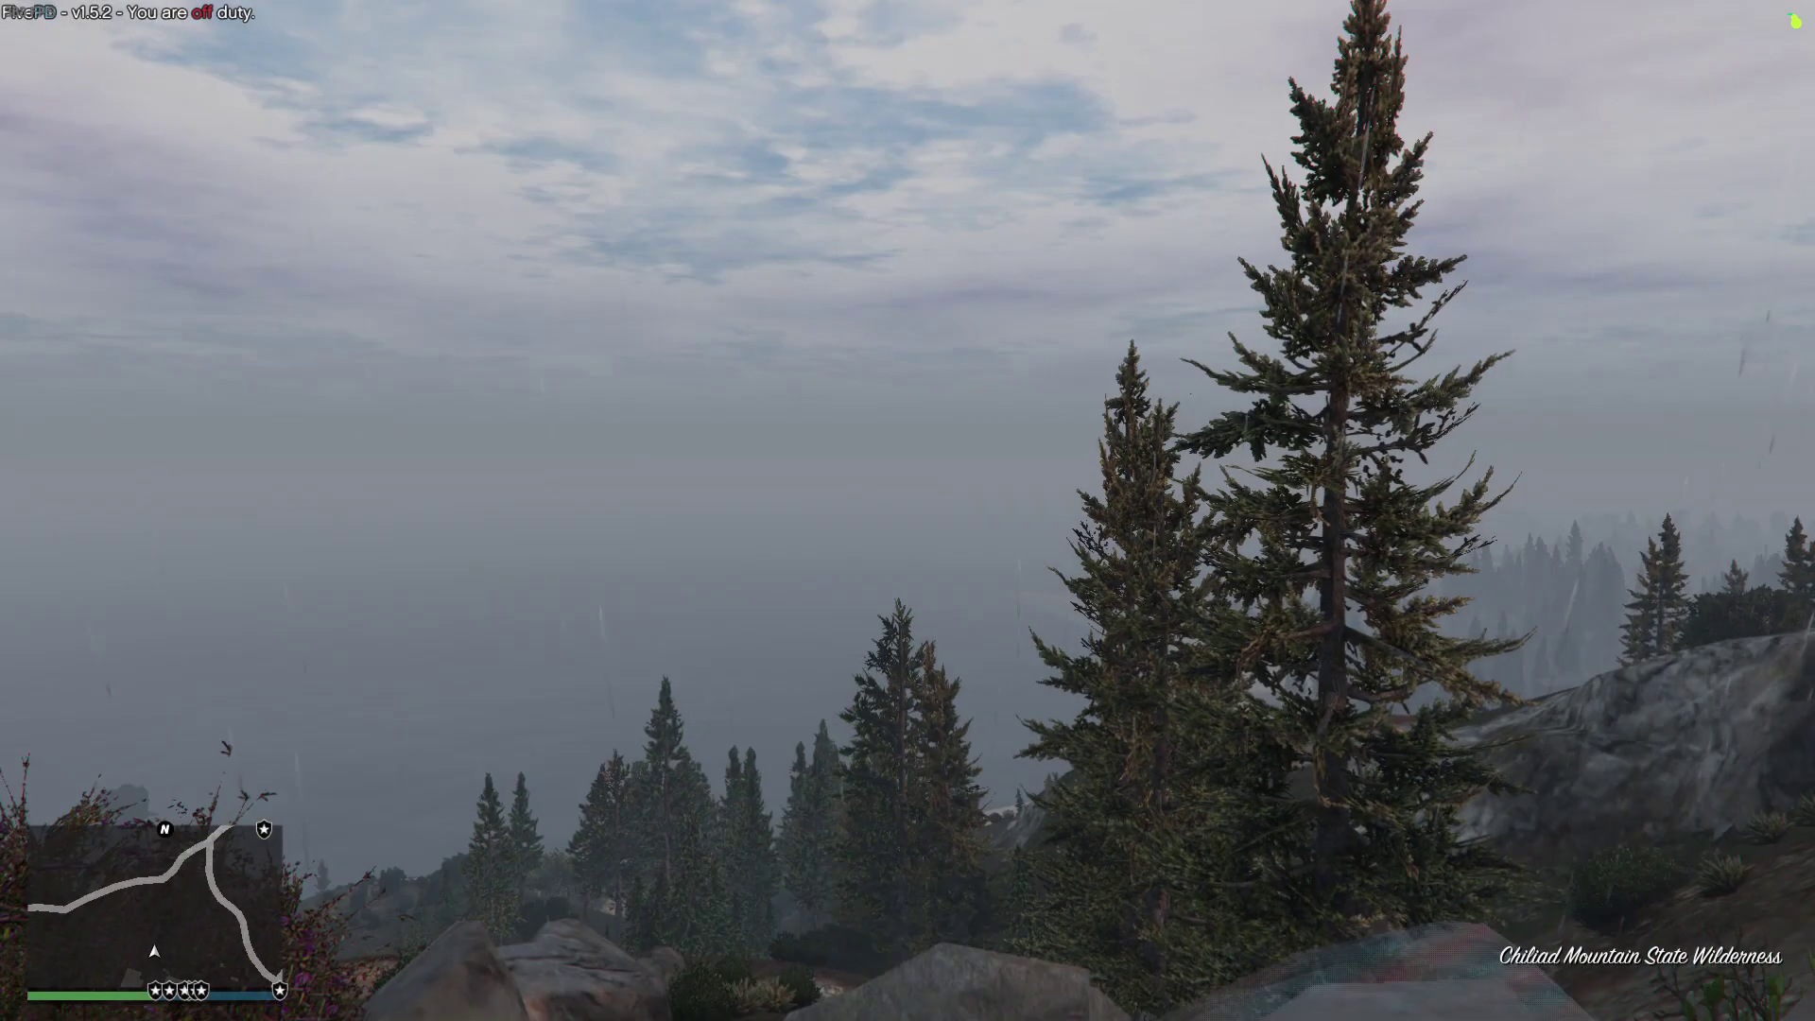
Step: Open the Vehicle Spawner in vMenu's vehicle-related options and bring up the prompt for spawning a vehicle by model name
{"action": "key", "text": "w"}
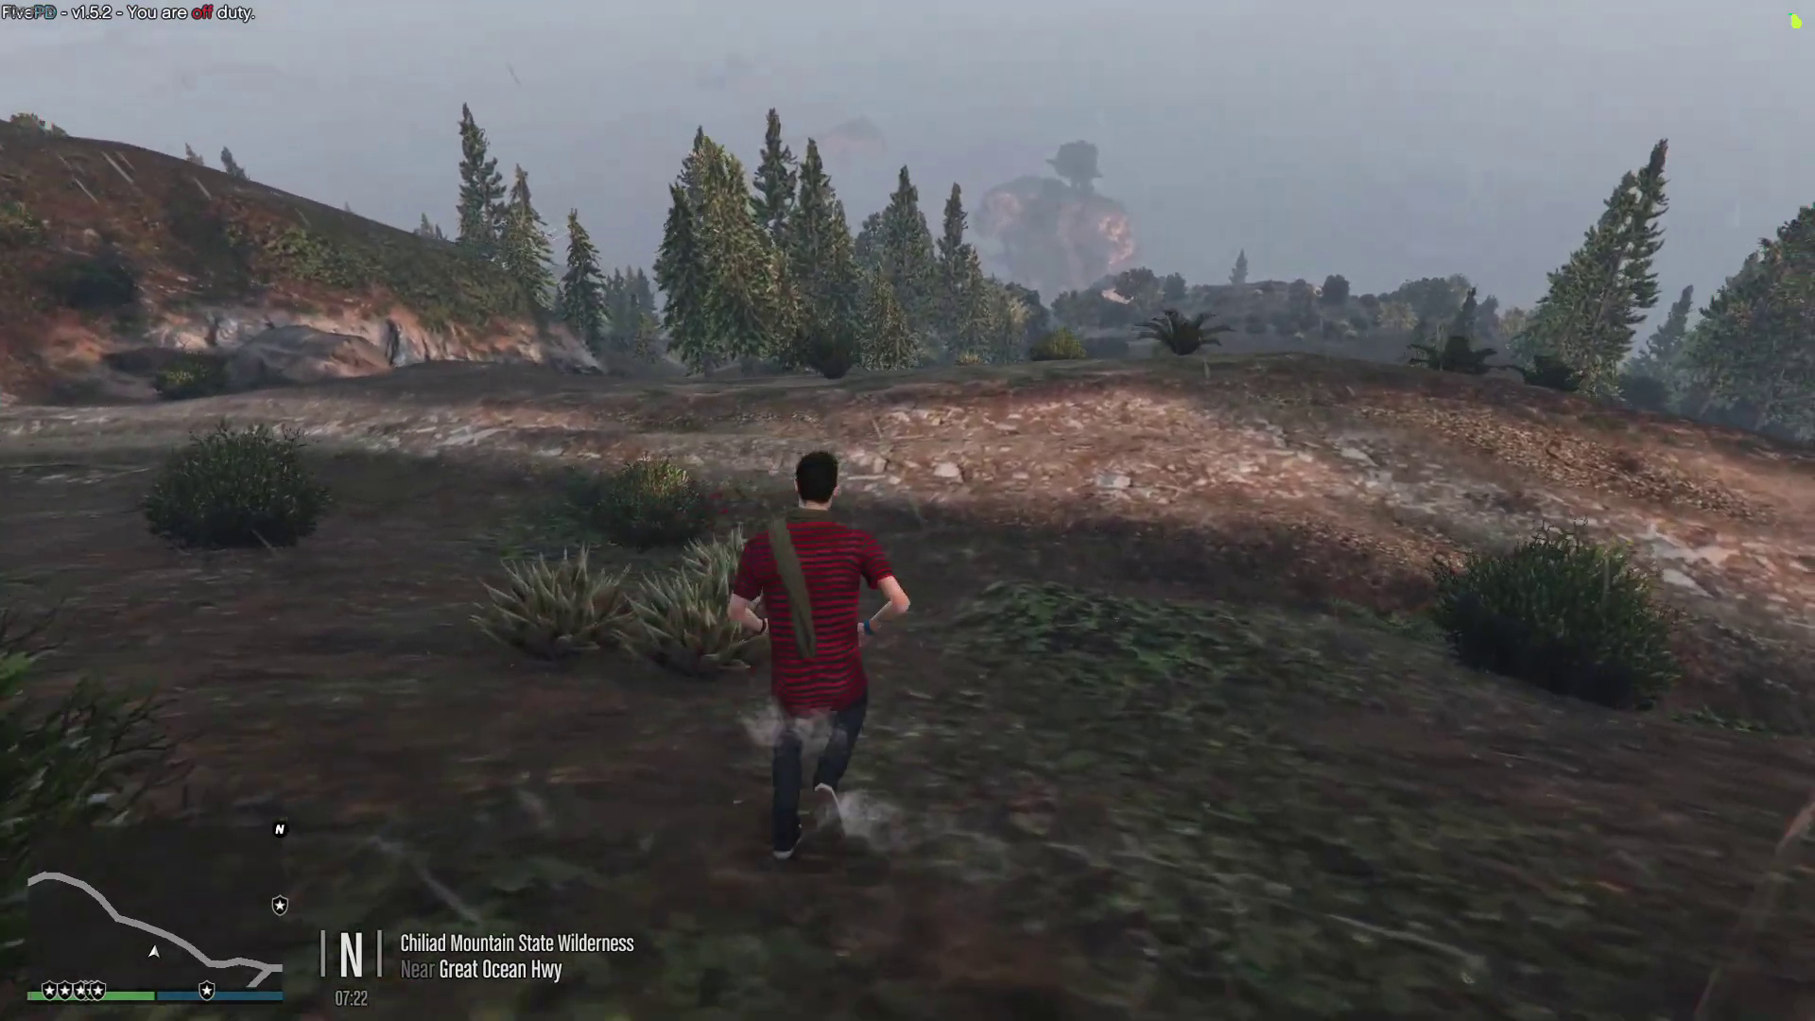
{"action": "key", "text": "m"}
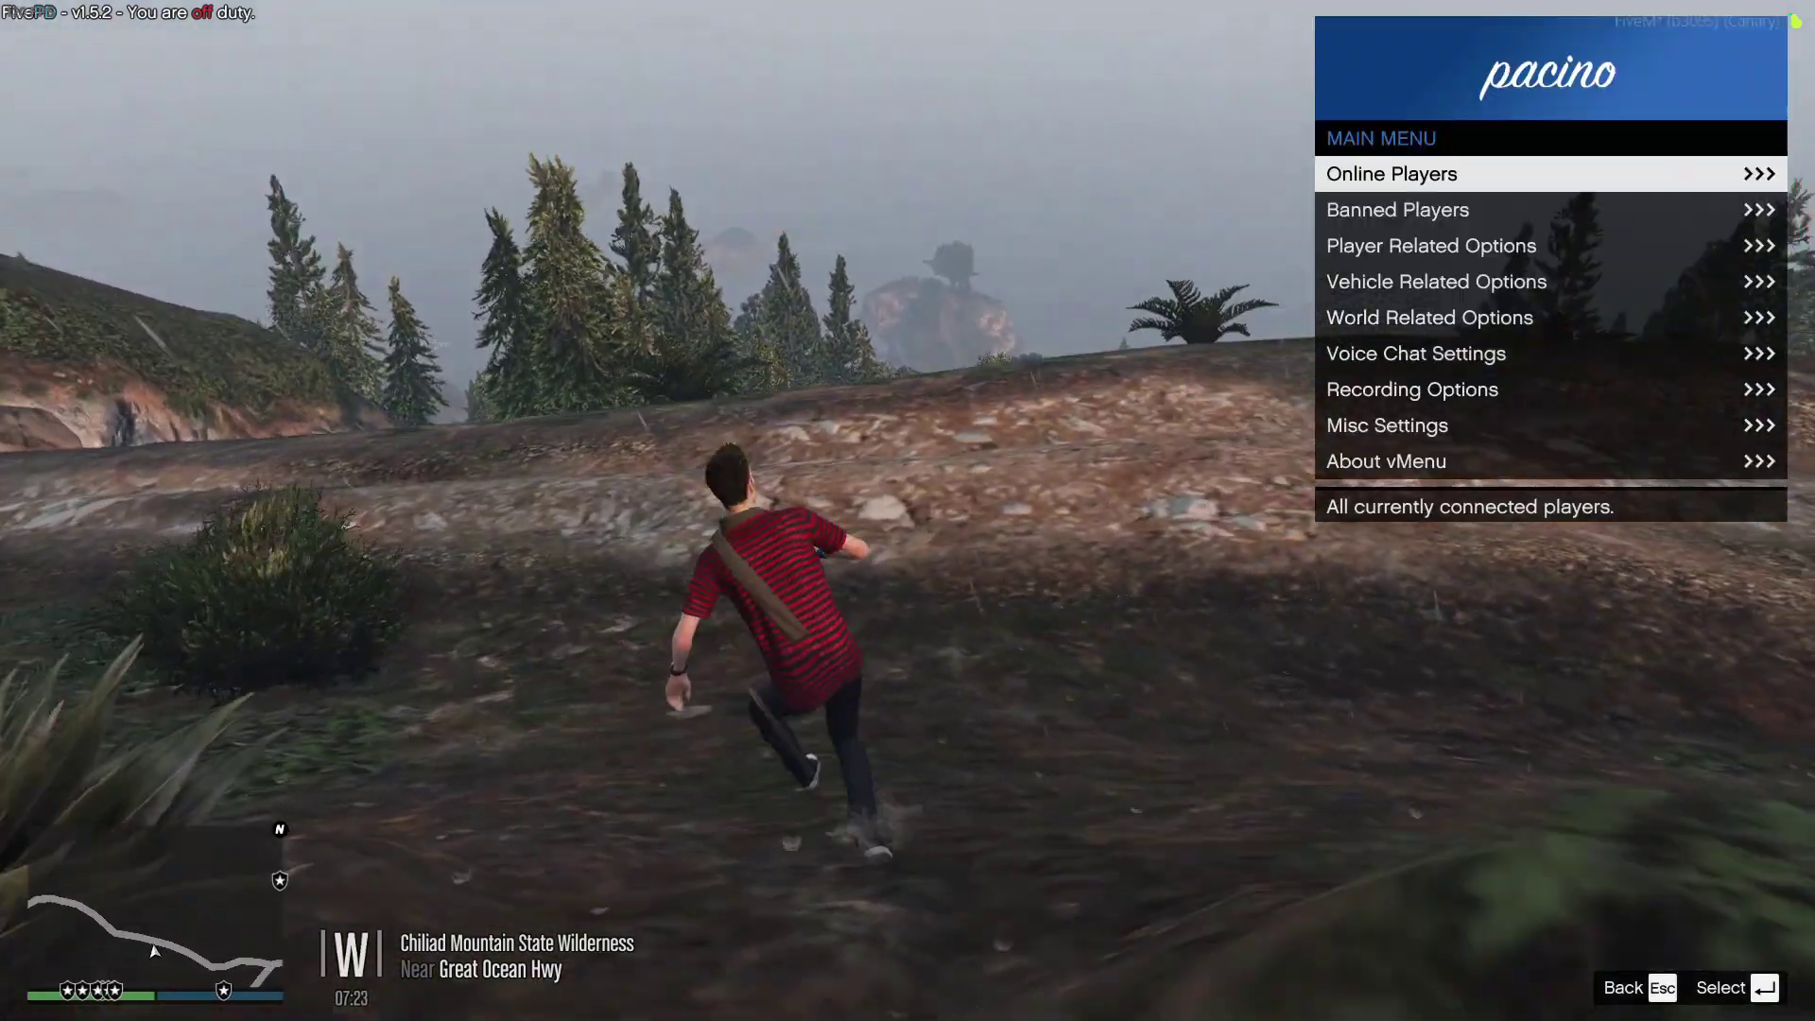
{"action": "key", "text": "Down"}
{"action": "key", "text": "Down"}
{"action": "key", "text": "Down"}
{"action": "key", "text": "Down"}
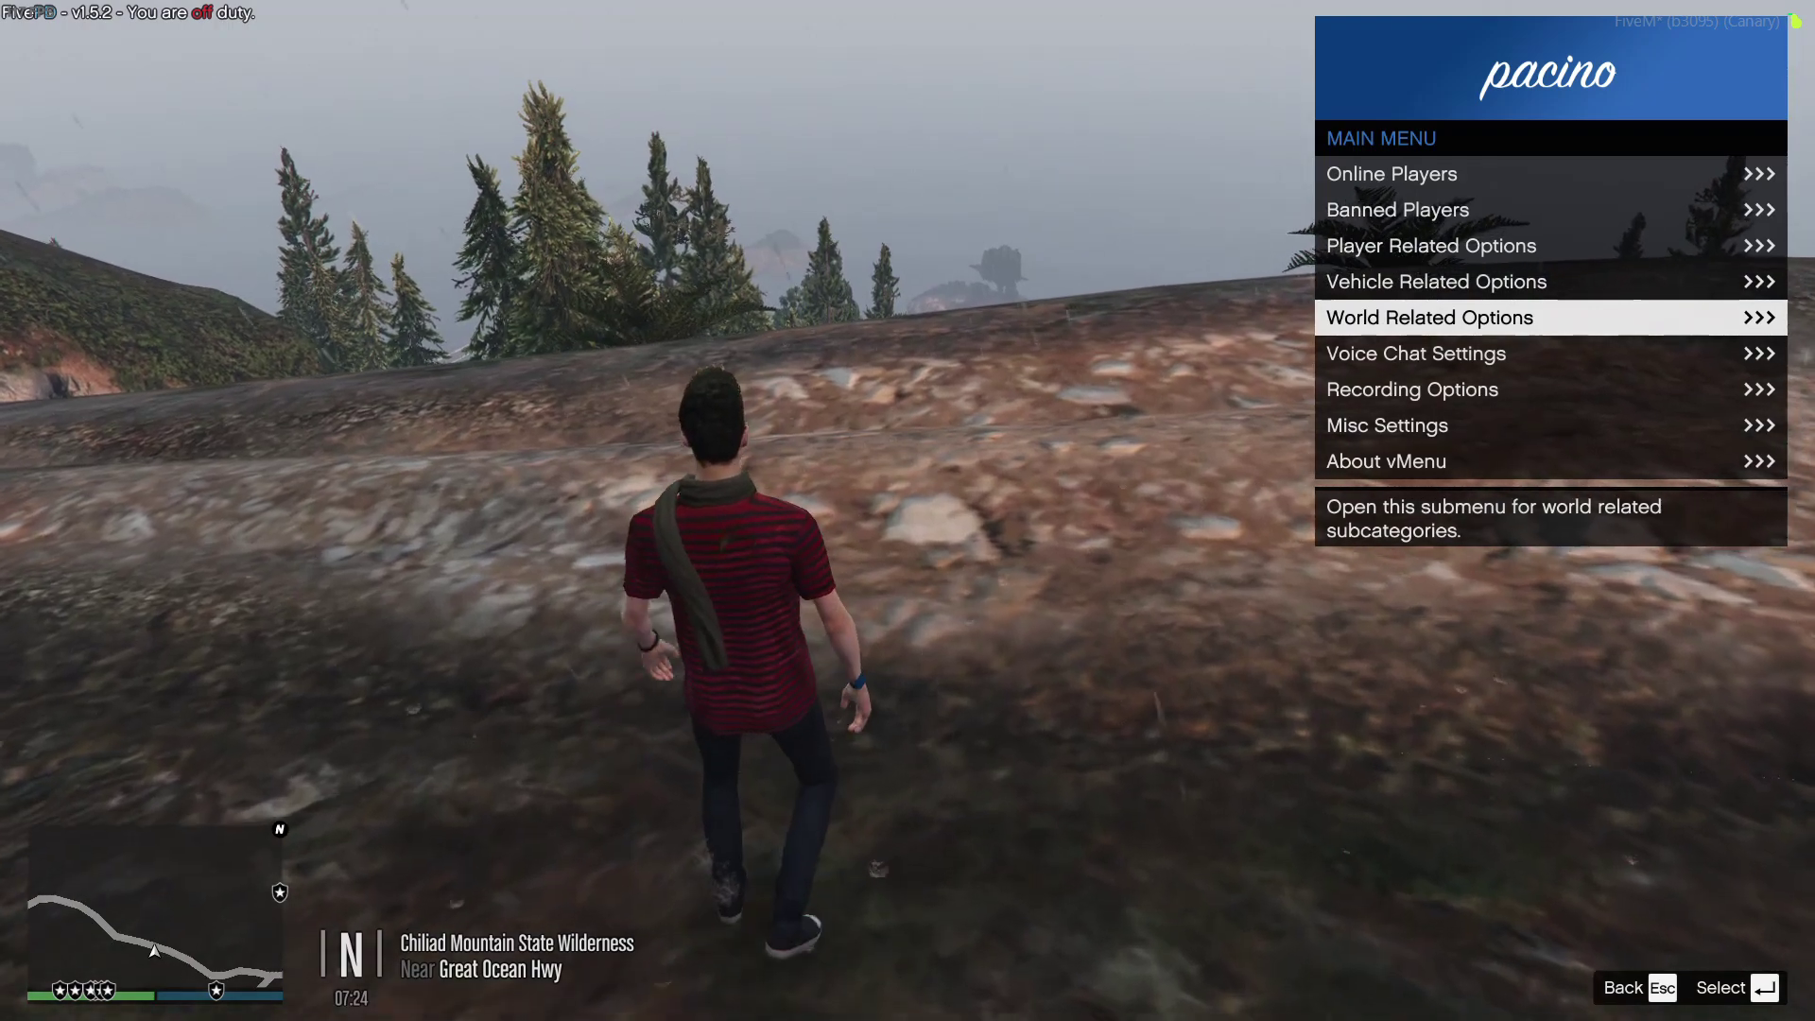
{"action": "key", "text": "Up"}
{"action": "key", "text": "Return"}
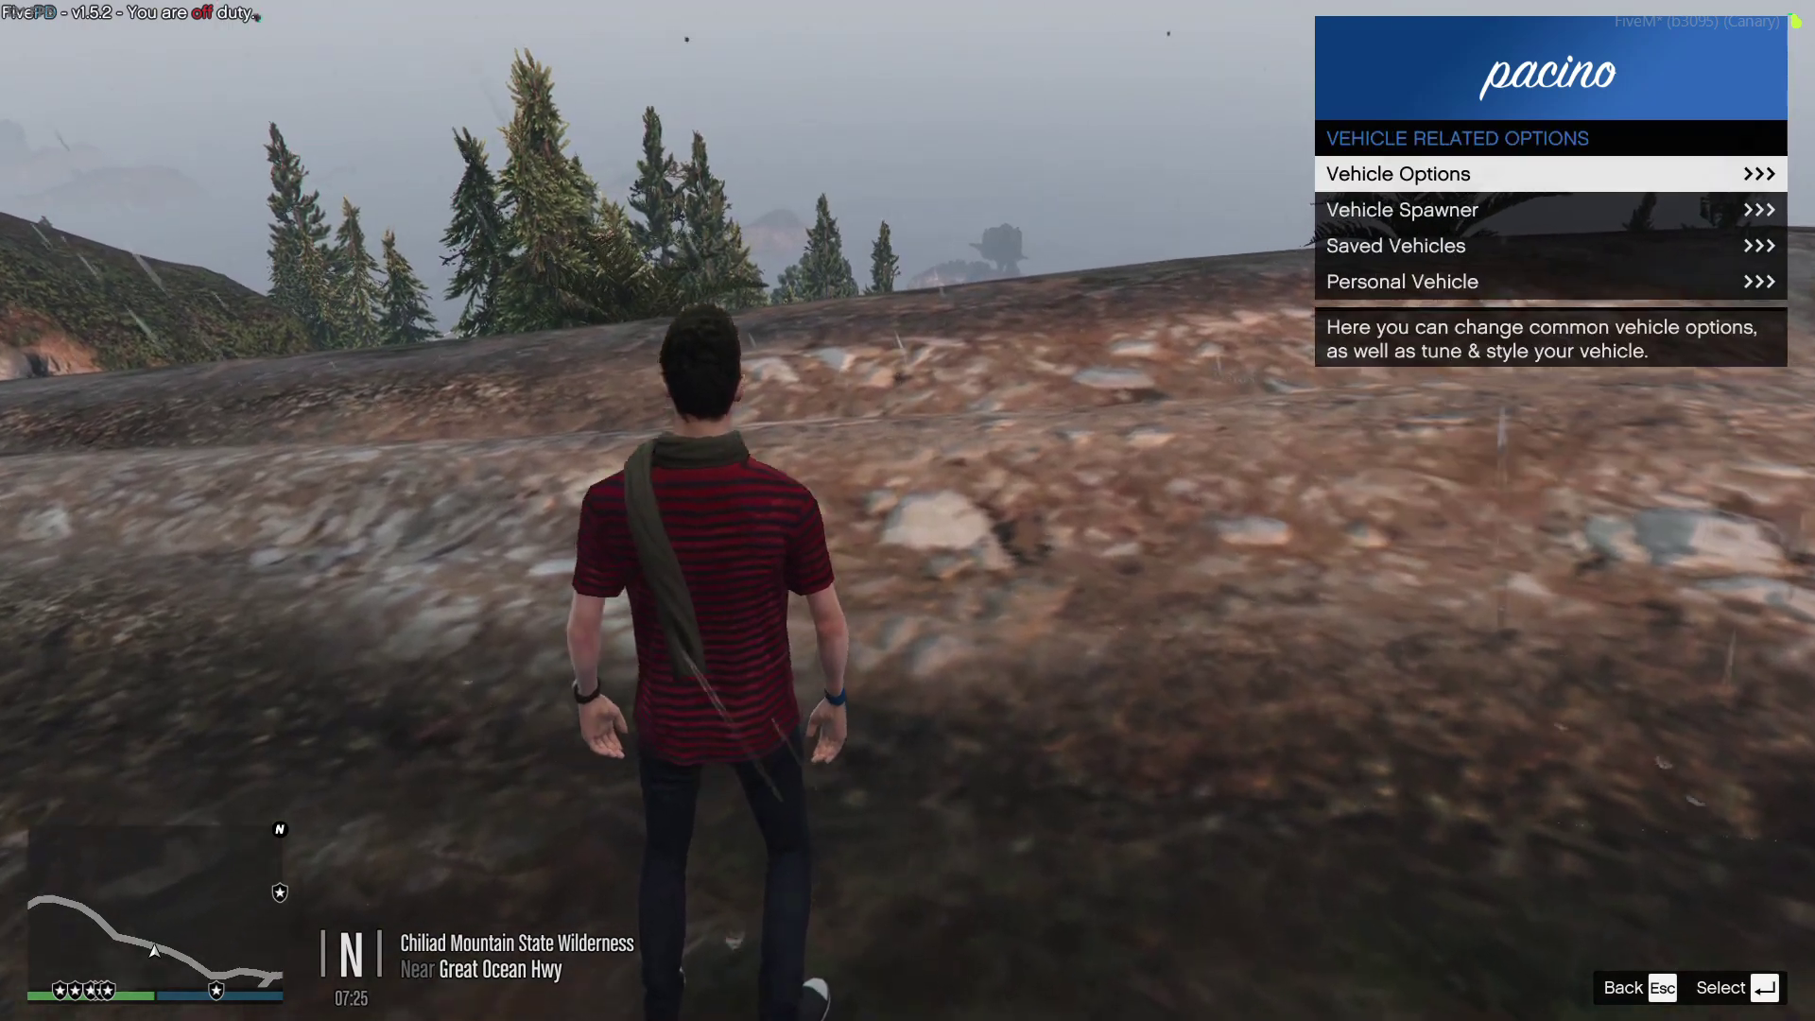
{"action": "key", "text": "Down"}
{"action": "key", "text": "Return"}
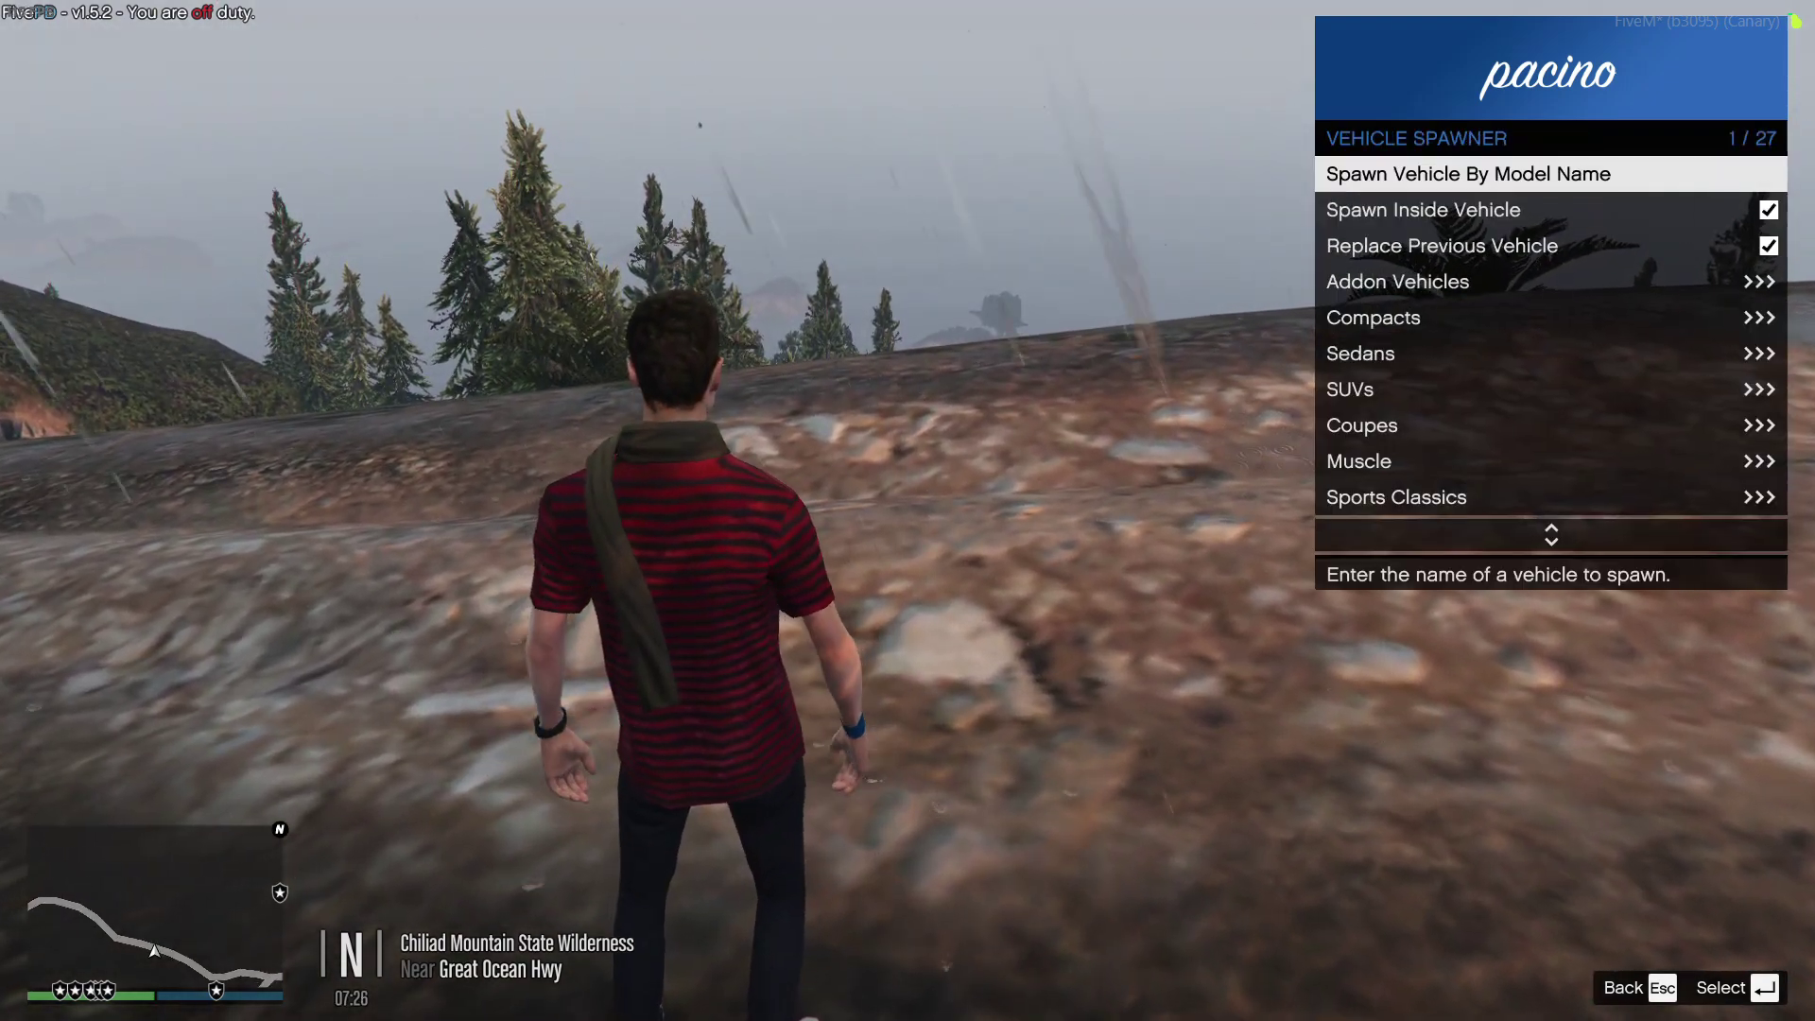
{"action": "key", "text": "Return"}
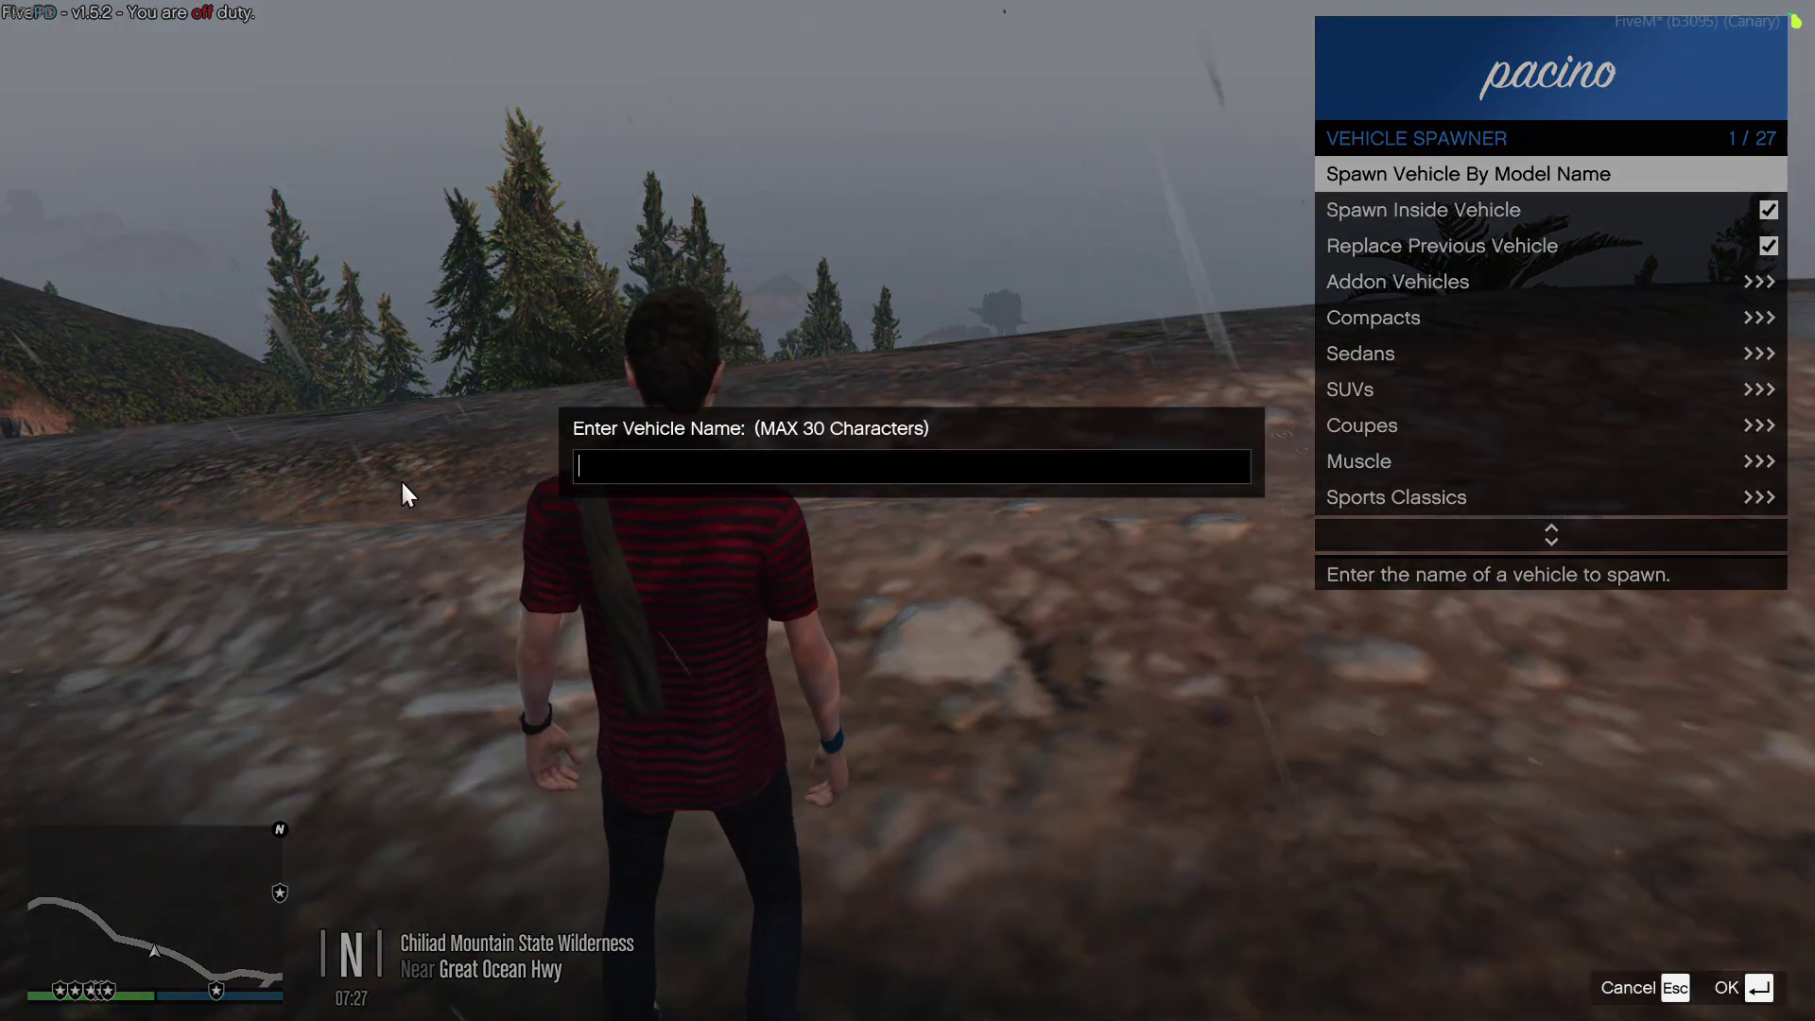
Step: Switch to the casa server folder in File Explorer and open txData, CFXDefaultFiveM_FFF71A.base, resources and its [cars] folder
{"action": "key", "text": "super"}
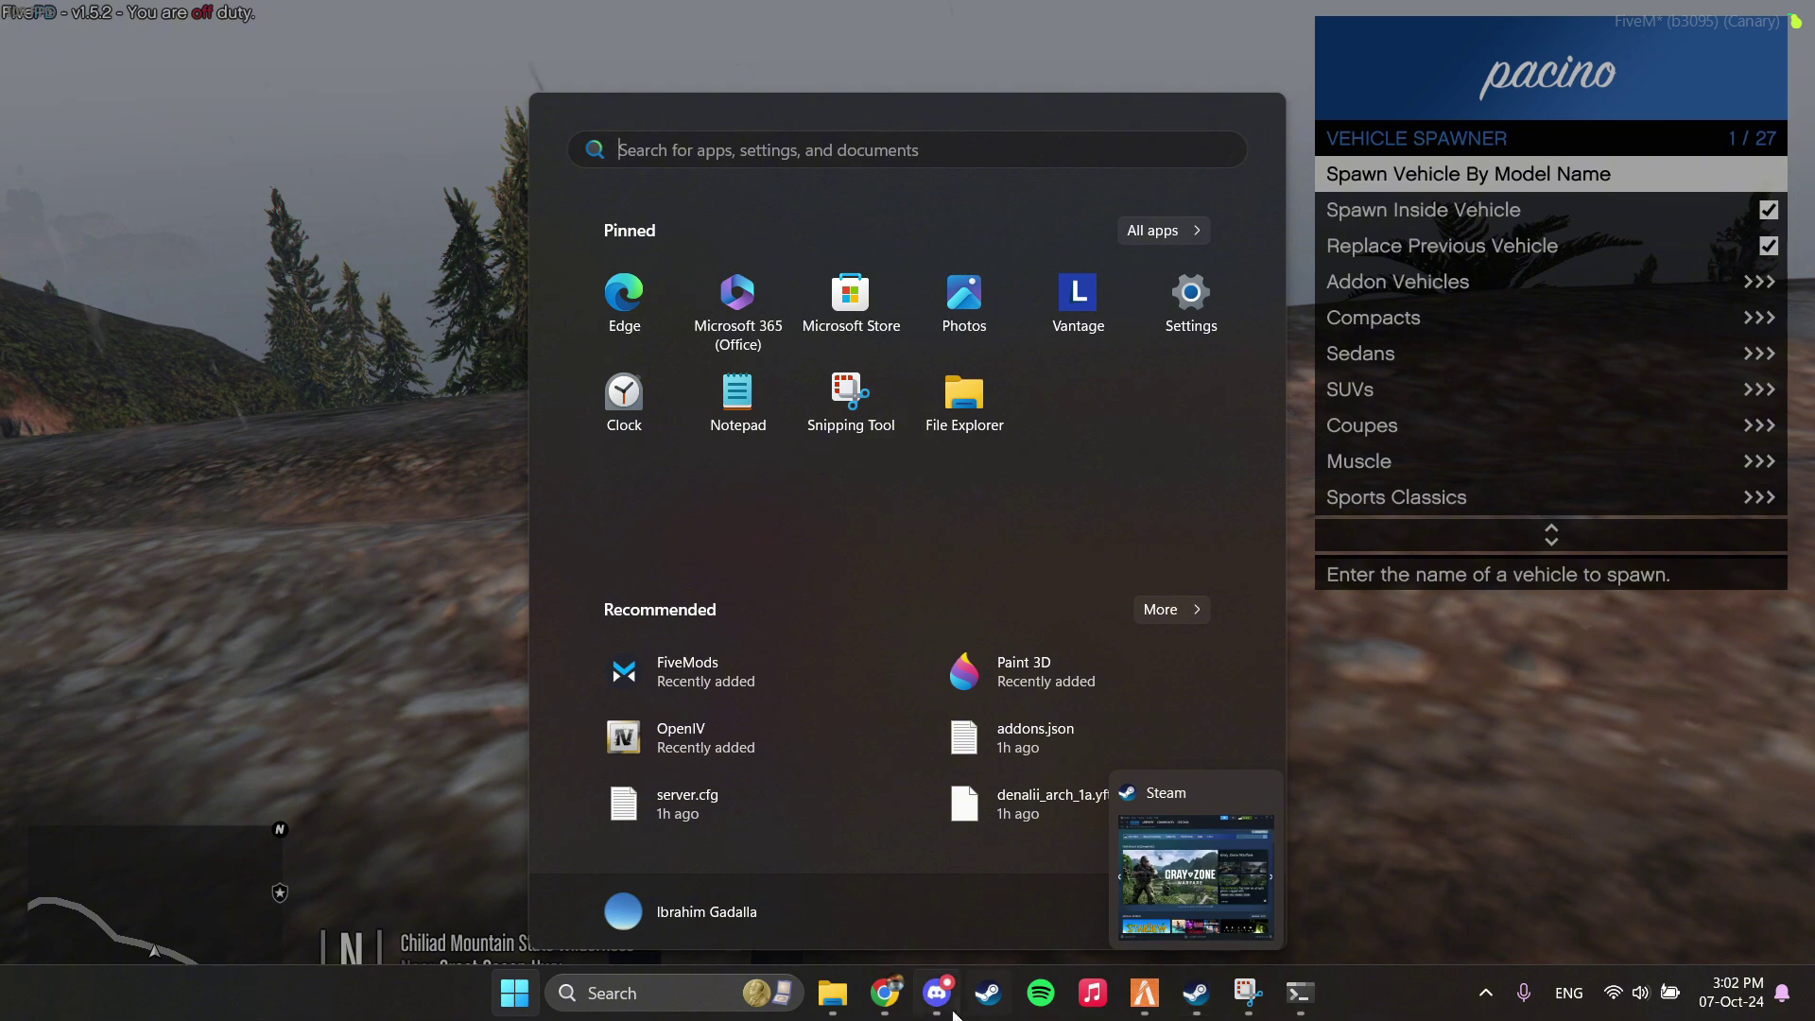
{"action": "mouse_move", "coordinate": [831, 991]}
{"action": "left_click", "coordinate": [877, 900]}
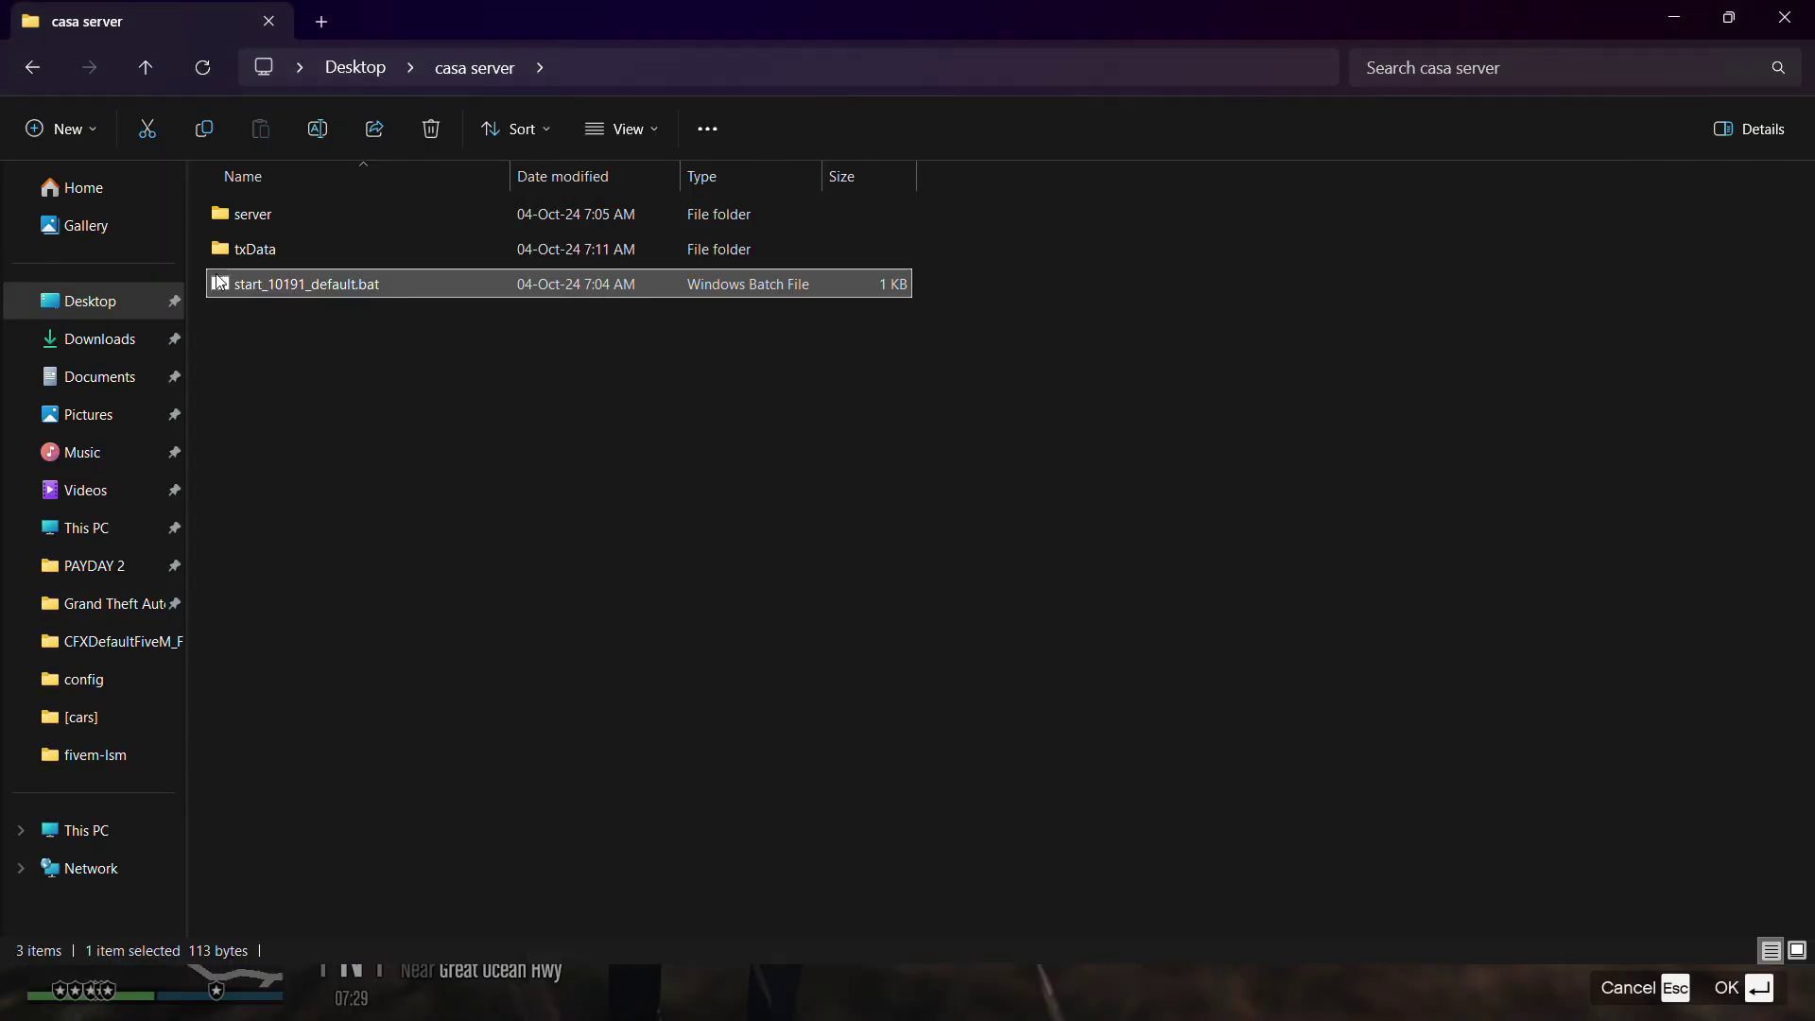
{"action": "double_click", "coordinate": [280, 247]}
{"action": "double_click", "coordinate": [291, 219]}
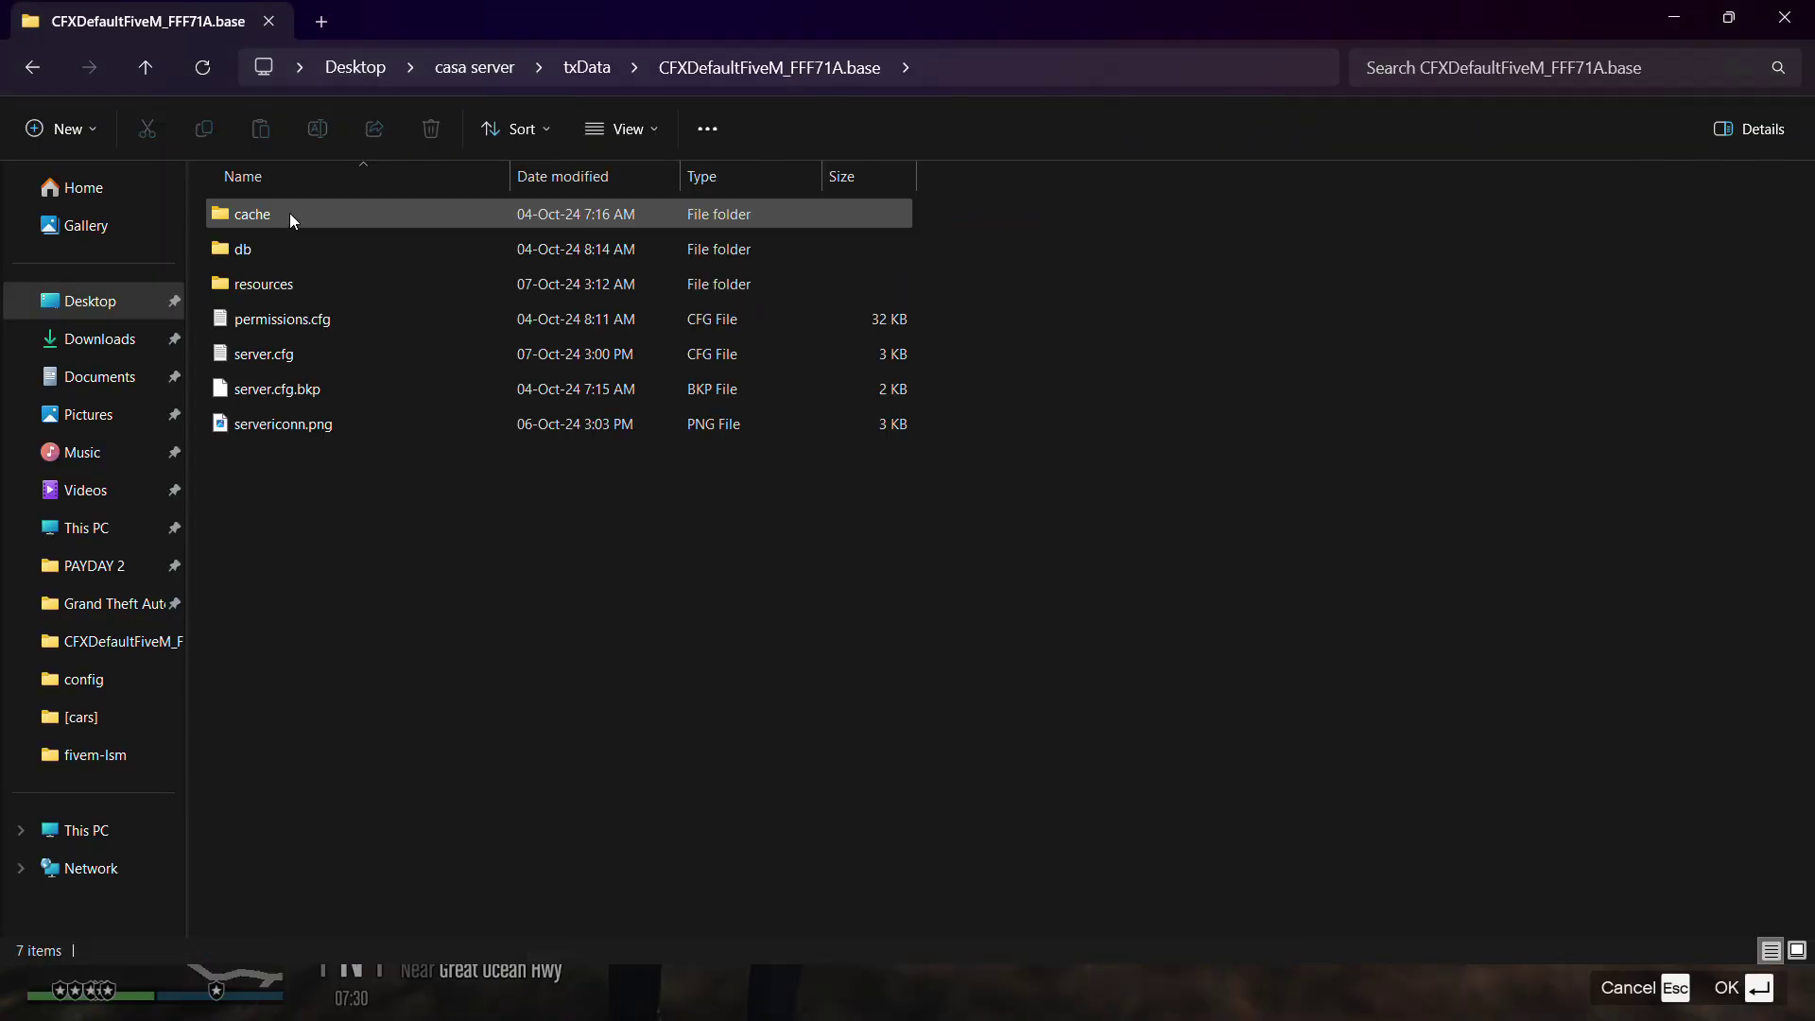
{"action": "left_click", "coordinate": [262, 282]}
{"action": "double_click", "coordinate": [263, 283]}
{"action": "double_click", "coordinate": [275, 219]}
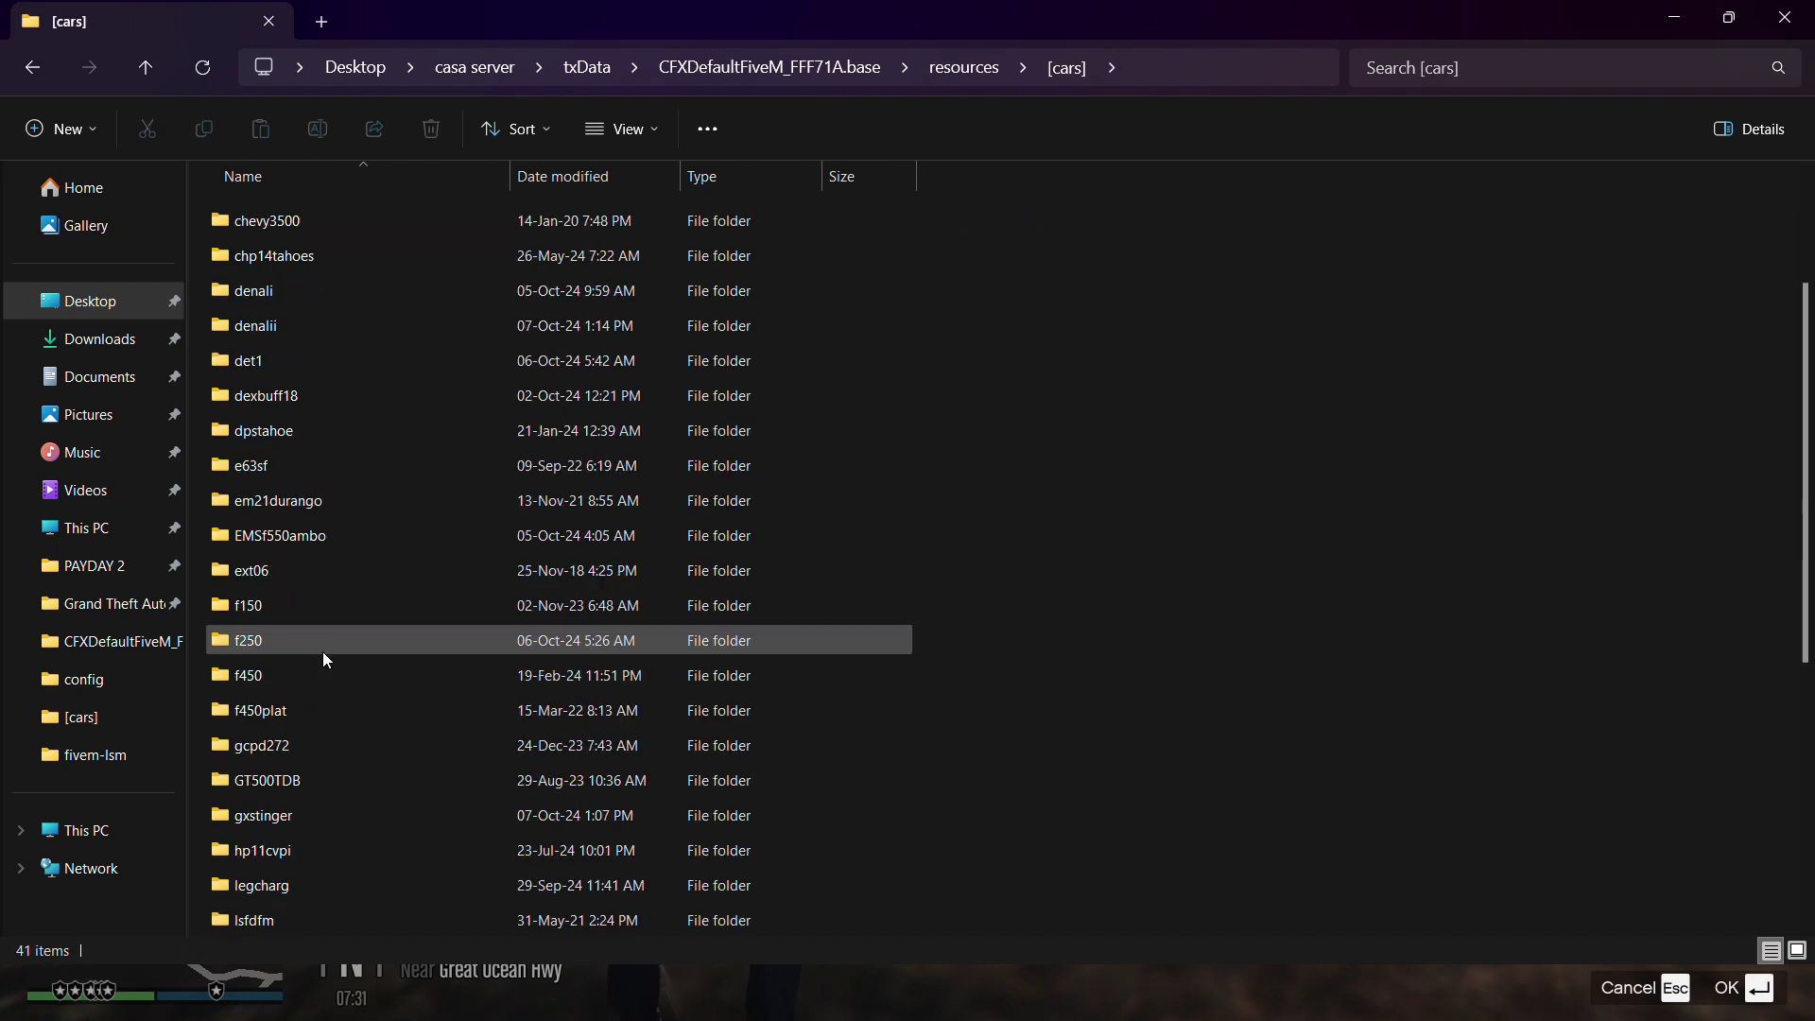
Step: Find the W463A1 folder, open its name for editing to check the model name, and close File Explorer
{"action": "scroll", "coordinate": [331, 719], "scroll_direction": "down", "scroll_amount": 7}
{"action": "left_click", "coordinate": [337, 893]}
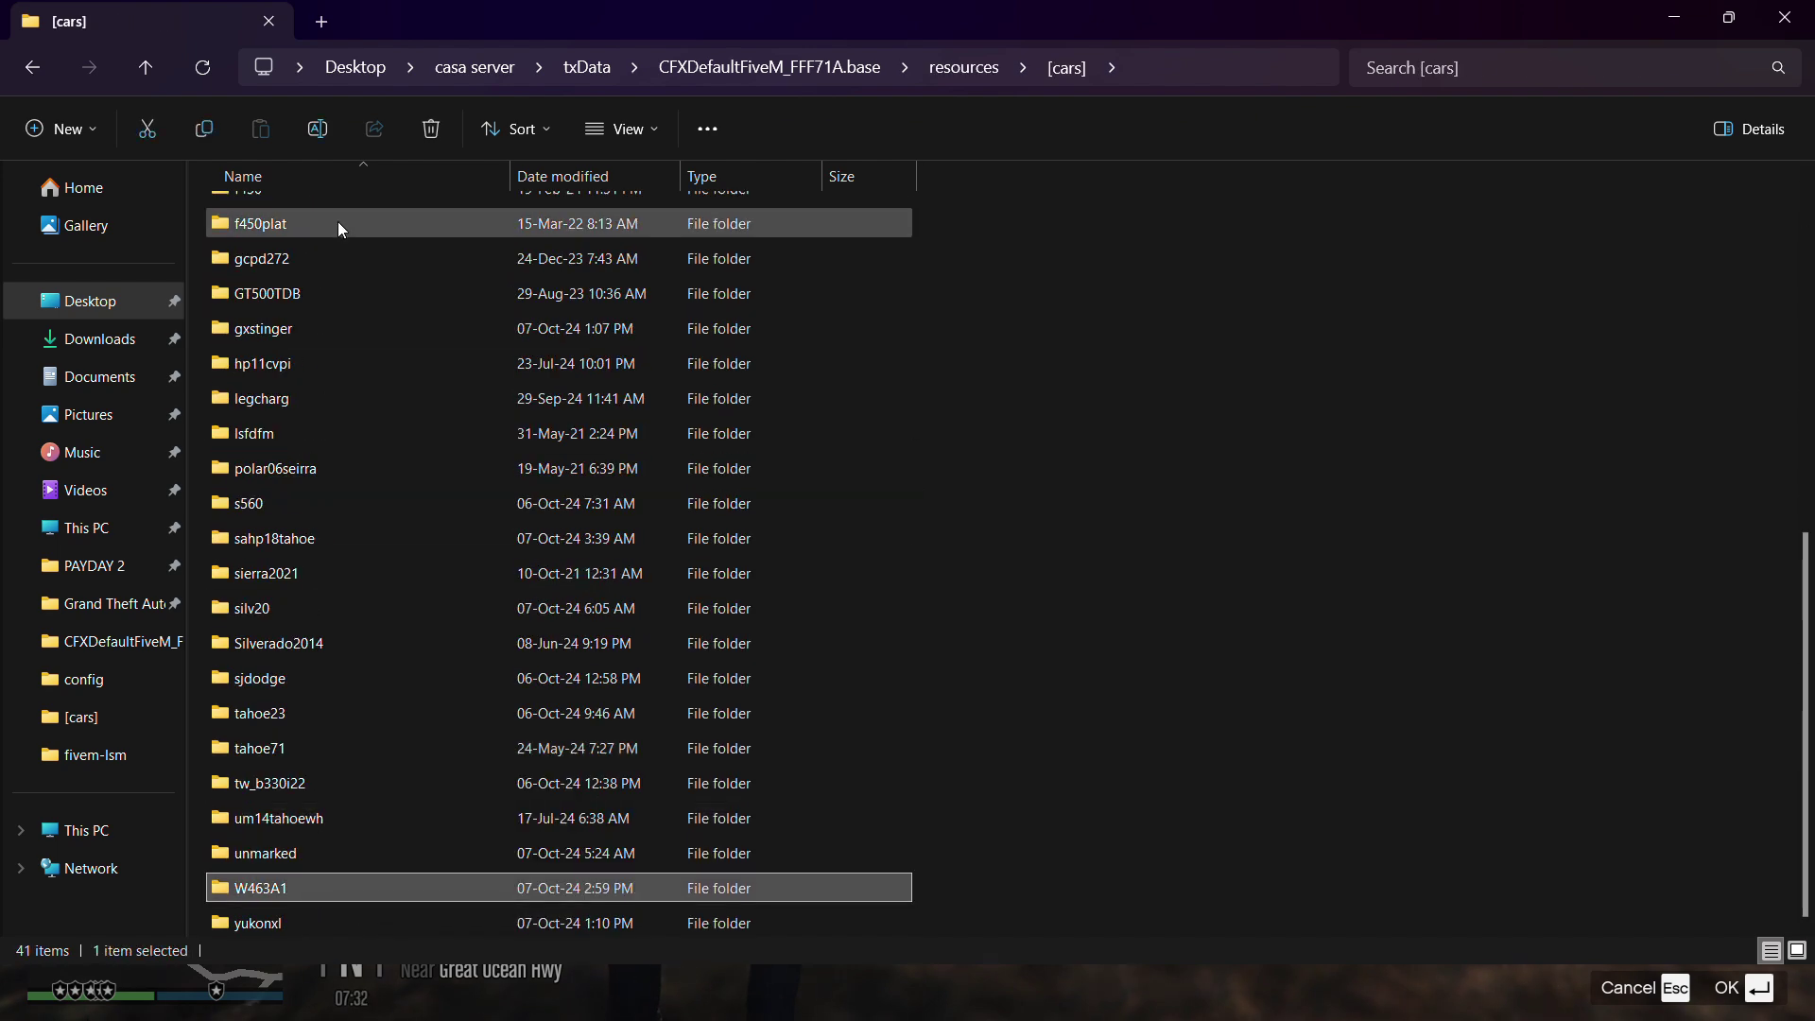
{"action": "left_click", "coordinate": [318, 129]}
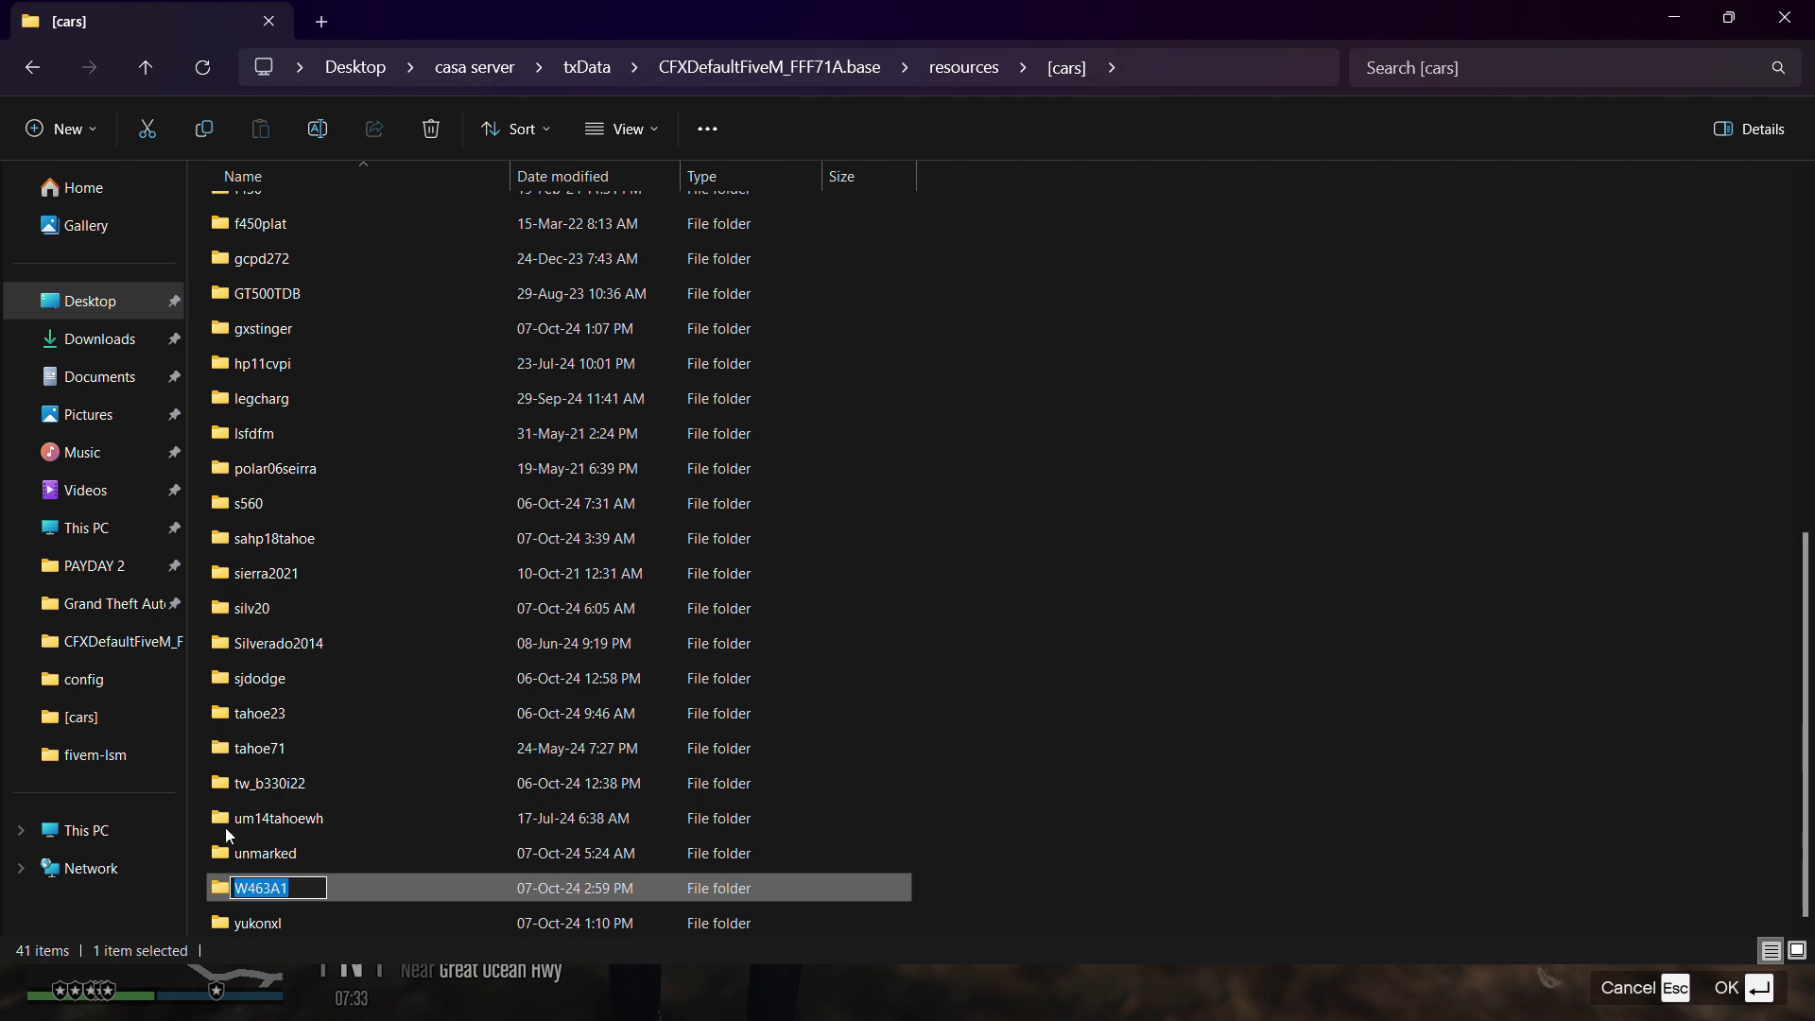
{"action": "left_click", "coordinate": [1789, 16]}
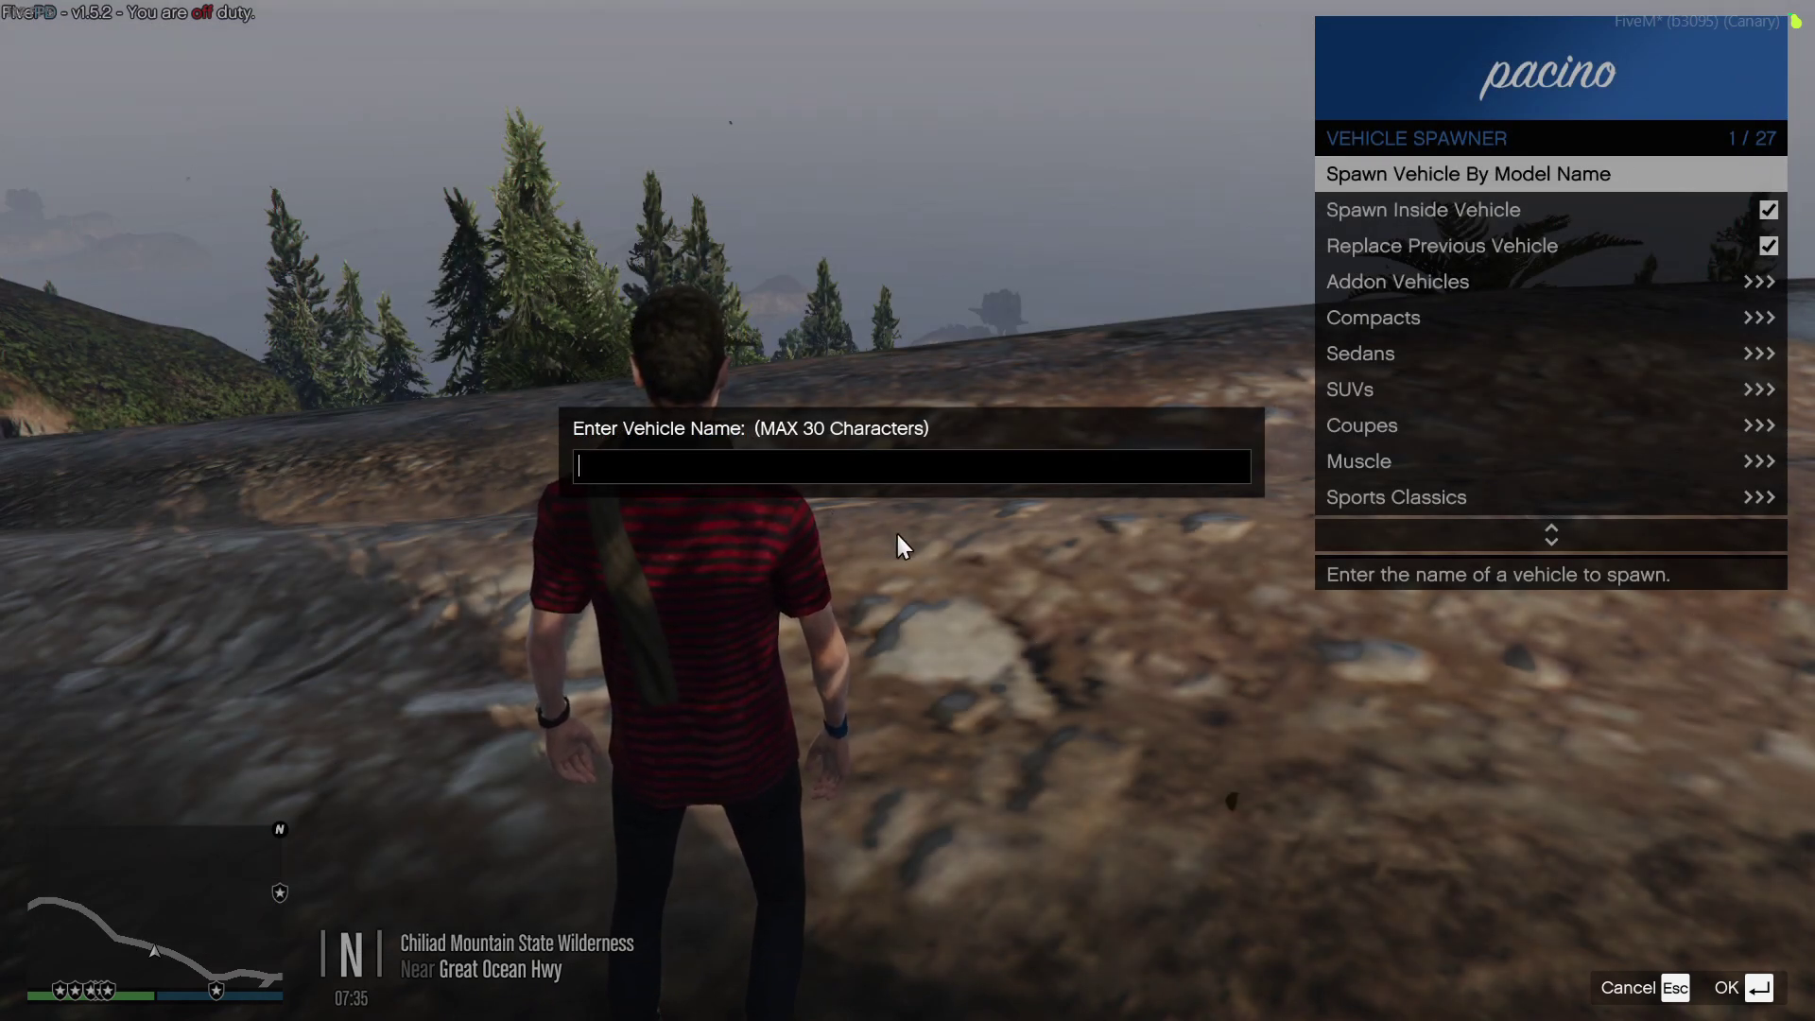
Step: Cancel the model name prompt and browse the Addon Vehicles categories as far as Sedans
{"action": "key", "text": "Escape"}
{"action": "key", "text": "Down"}
{"action": "key", "text": "Down"}
{"action": "key", "text": "Down"}
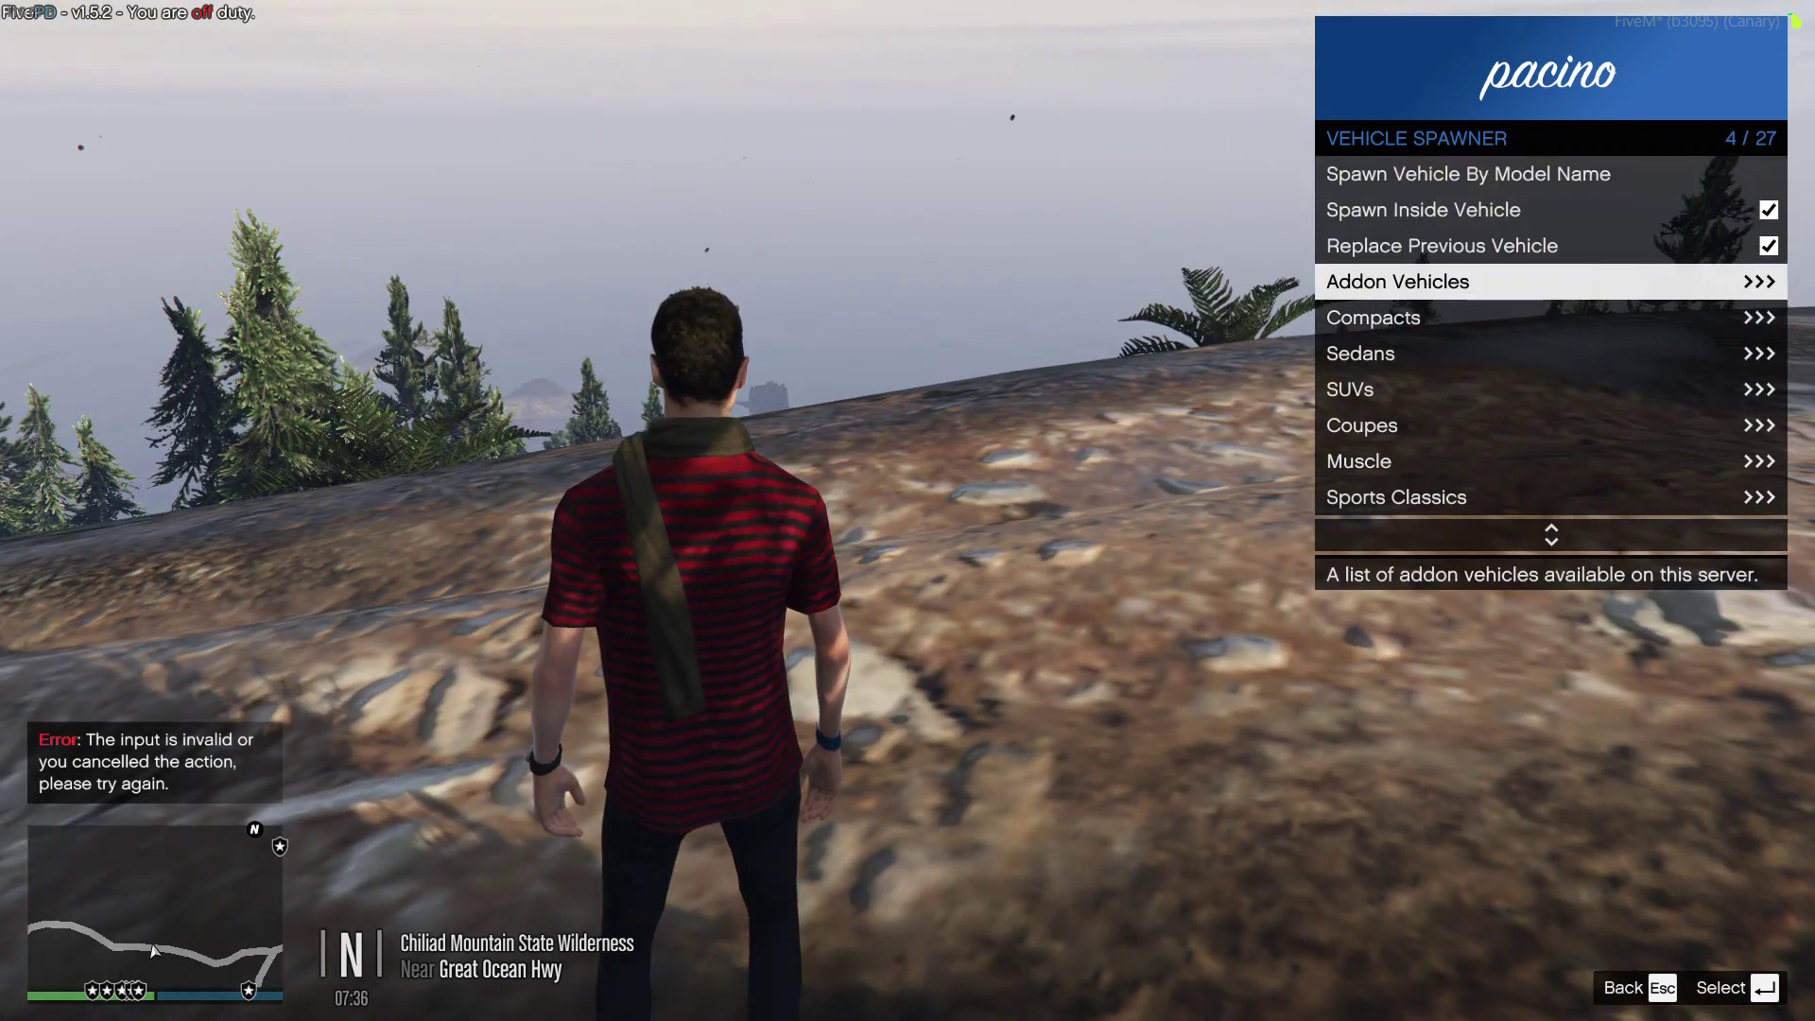
{"action": "key", "text": "Return"}
{"action": "key", "text": "Return"}
{"action": "key", "text": "Escape"}
{"action": "key", "text": "Down"}
{"action": "key", "text": "Return"}
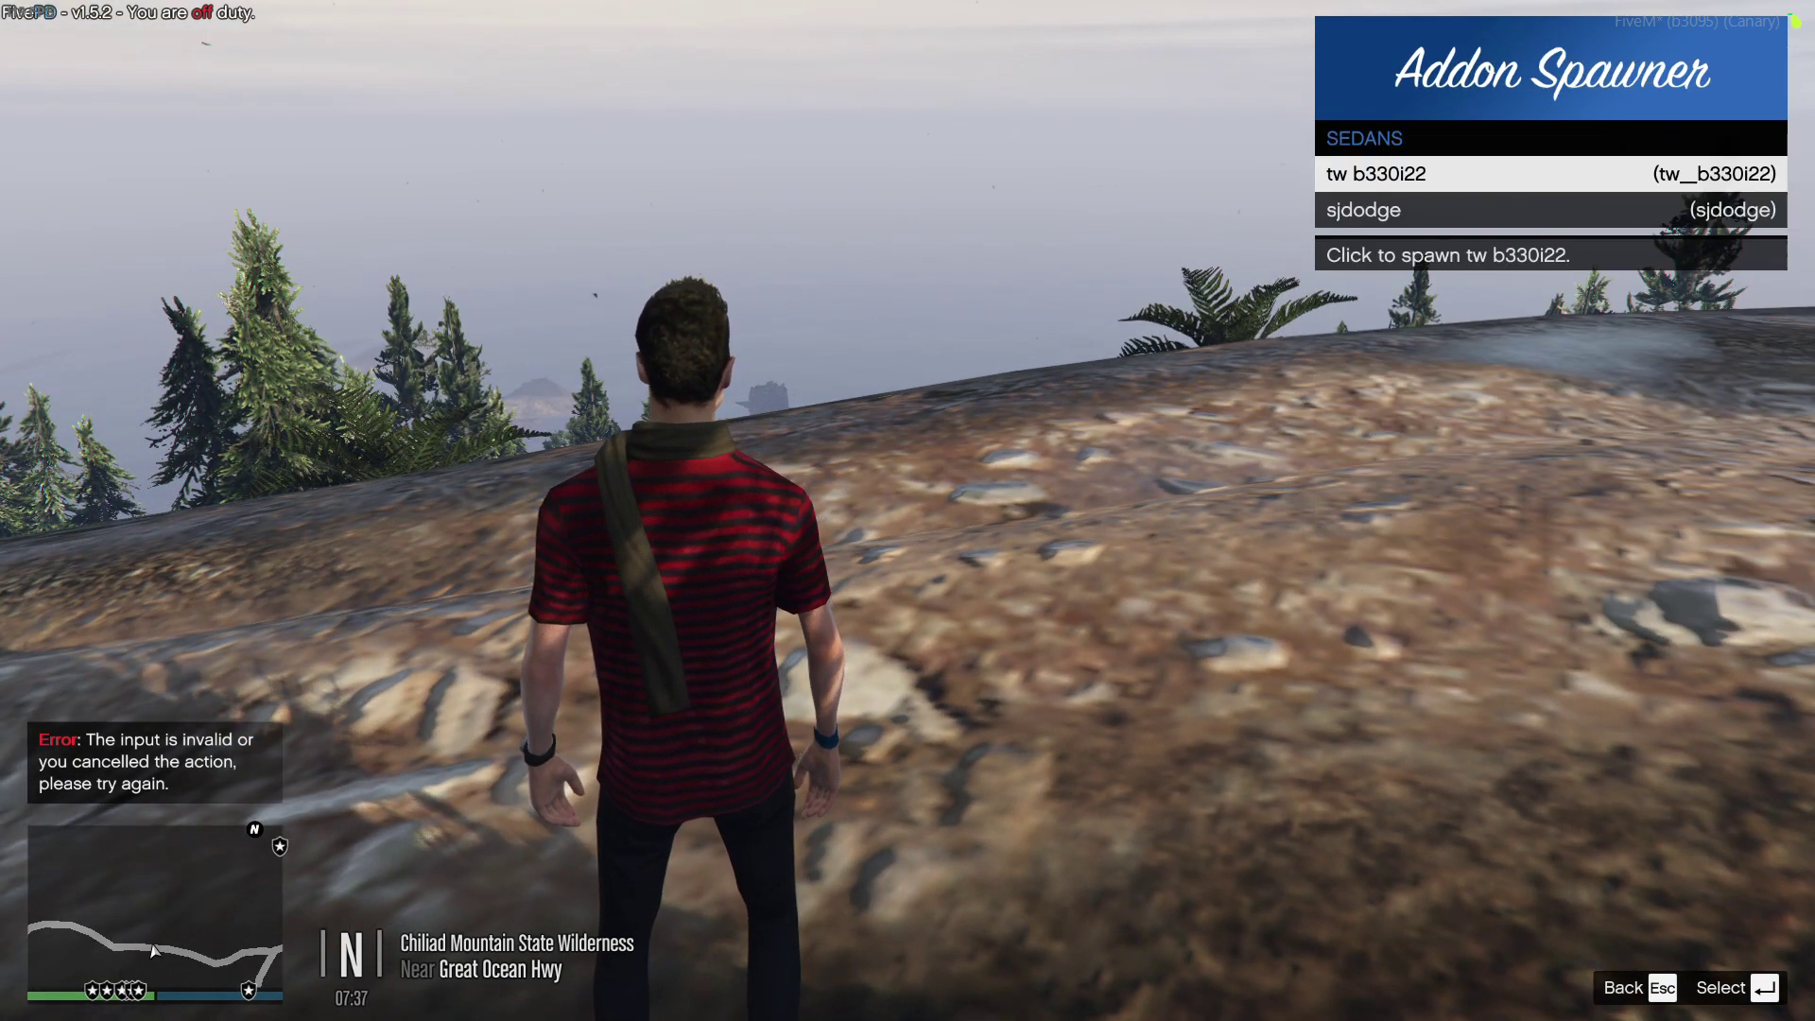
Step: Spawn bra800 (W463A1) from the SUVs addon category and look at its interior in first-person view
{"action": "key", "text": "Escape"}
{"action": "key", "text": "Down"}
{"action": "key", "text": "Return"}
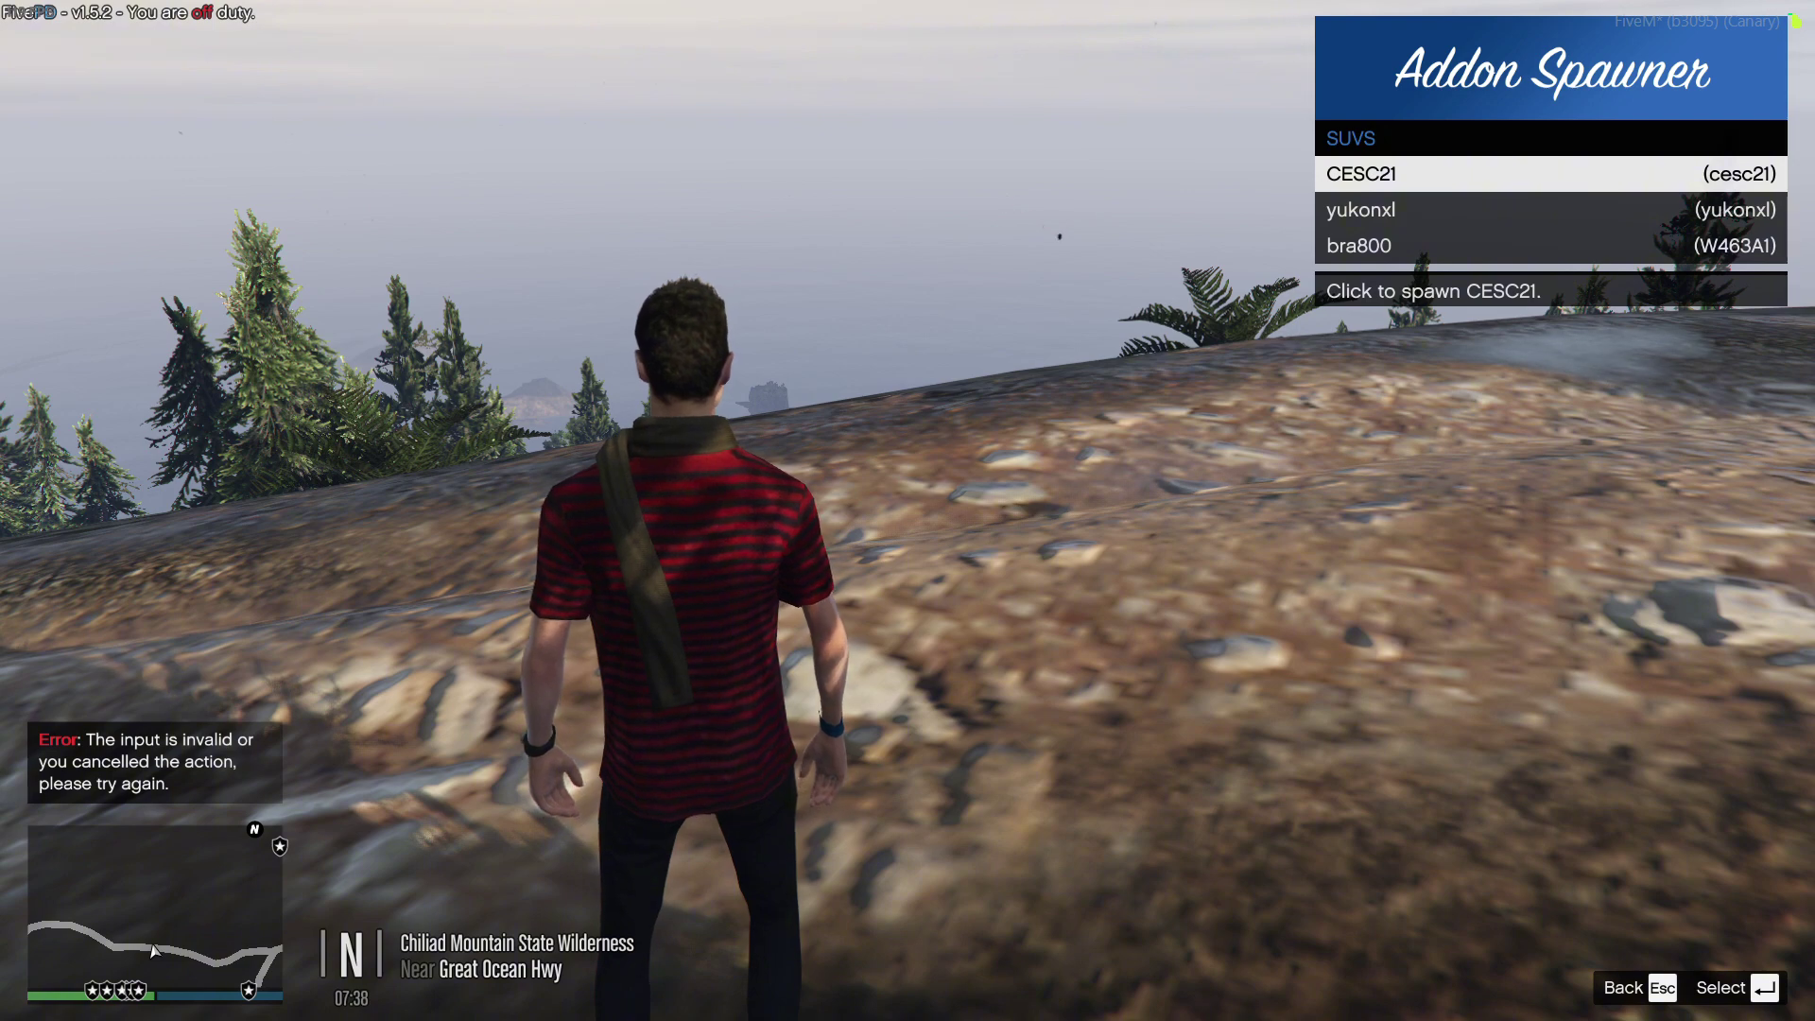
{"action": "key", "text": "Up"}
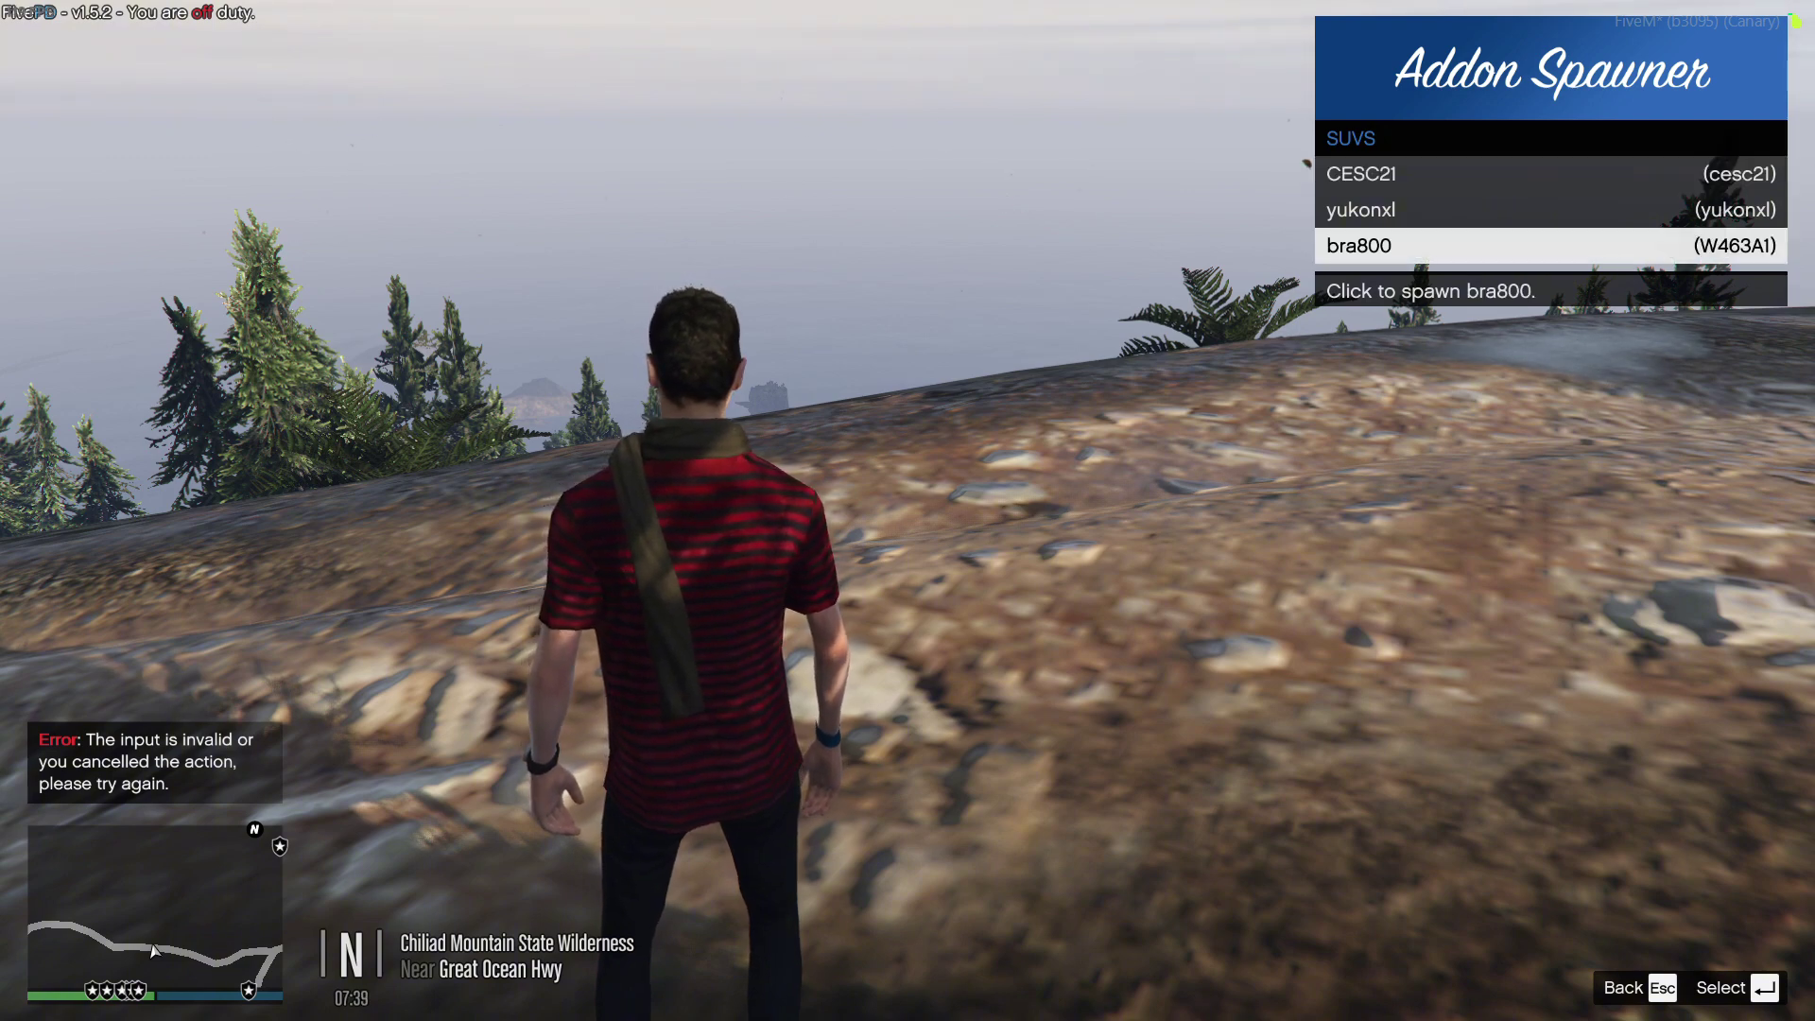
{"action": "key", "text": "Return"}
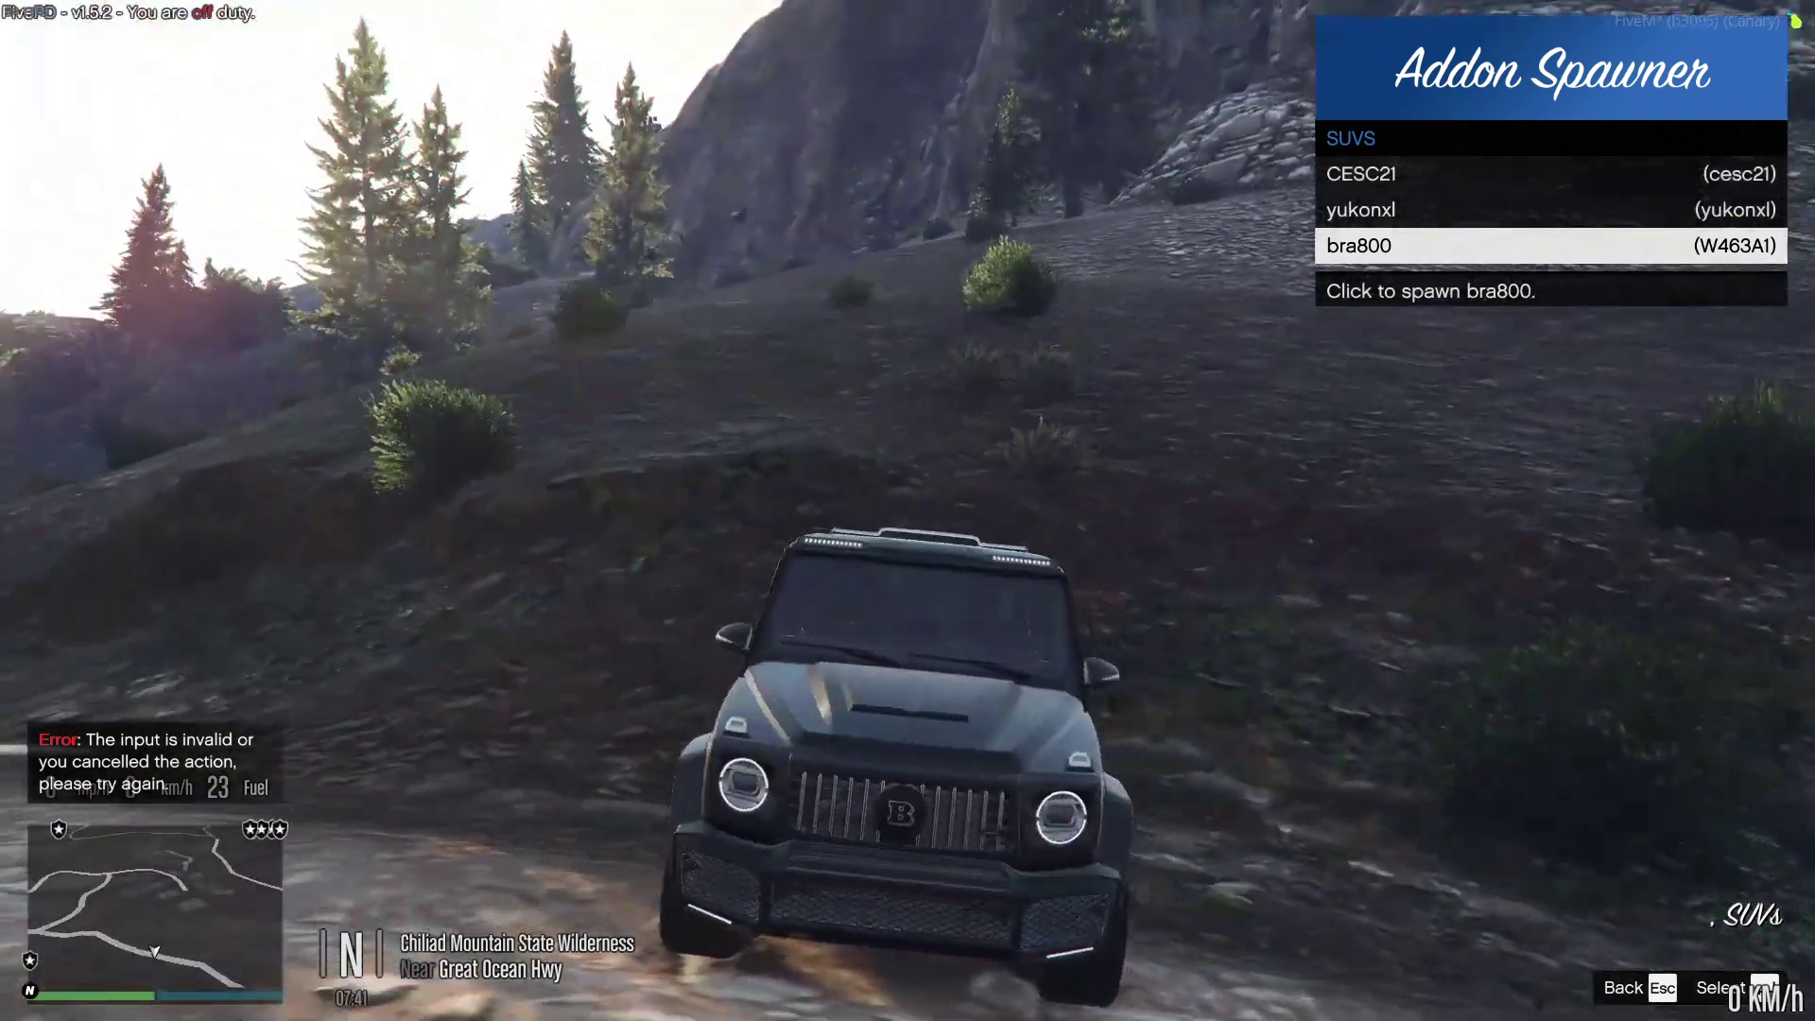
{"action": "key", "text": "v"}
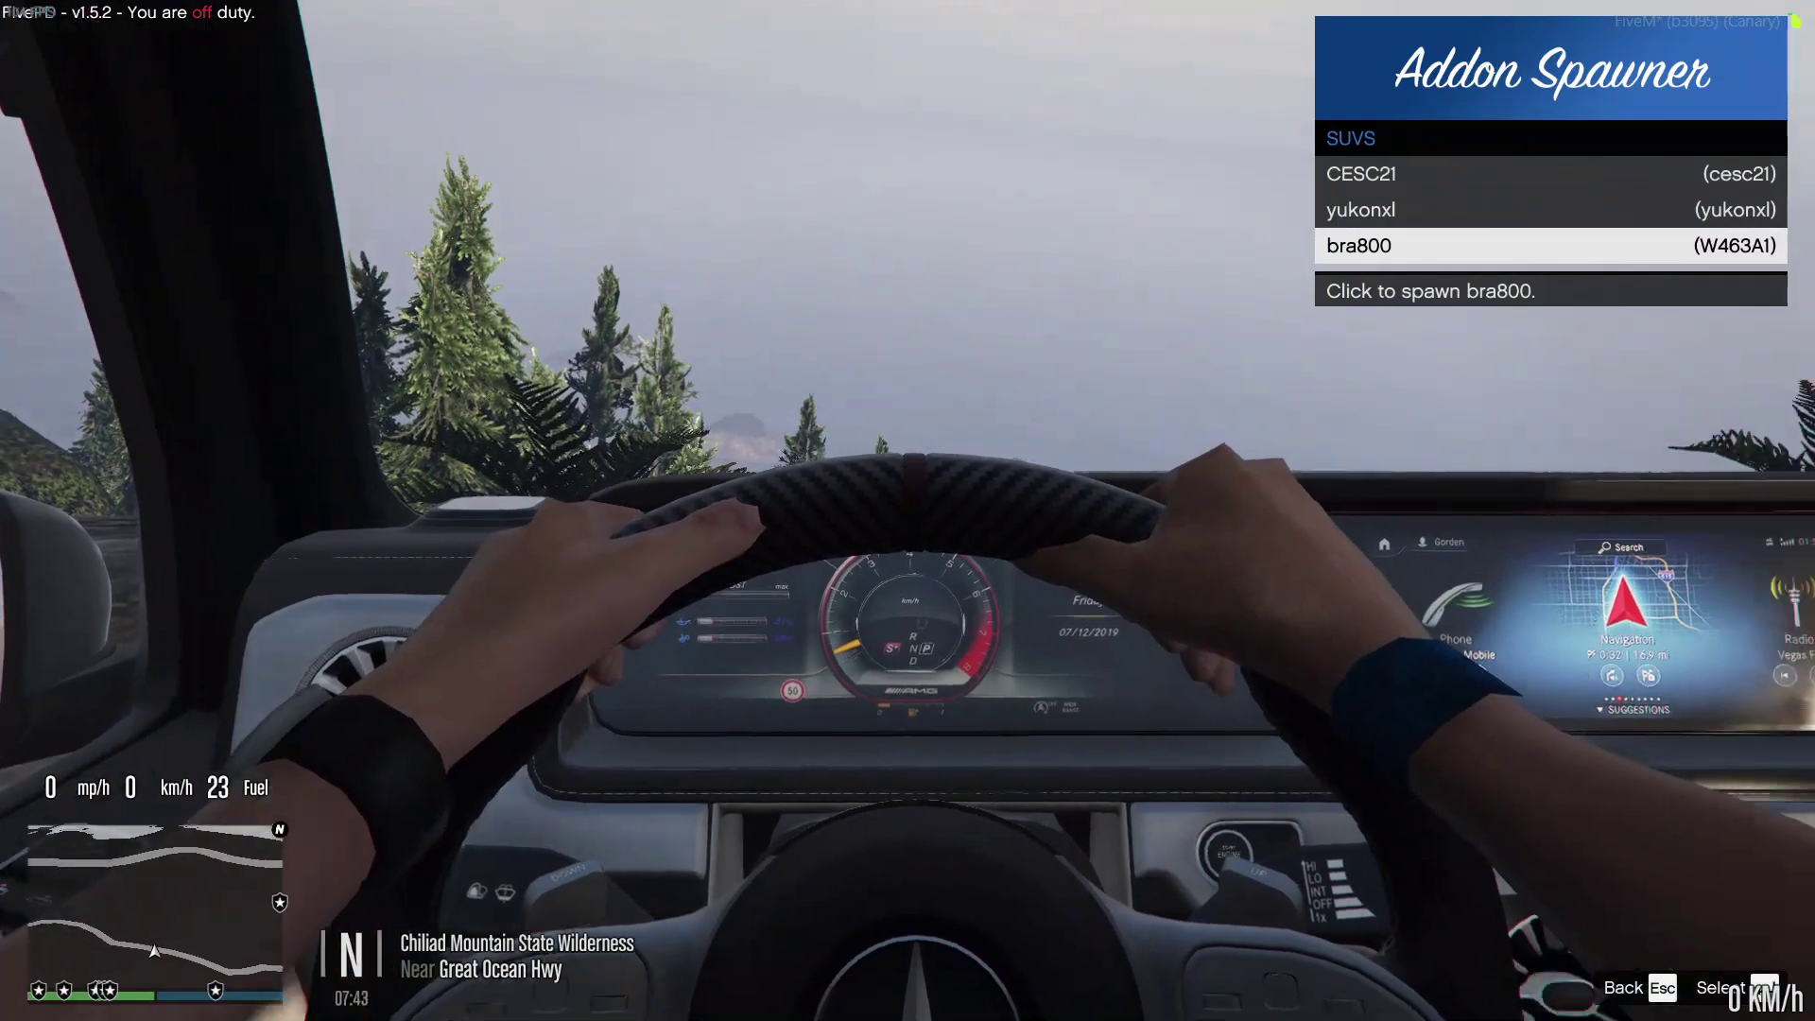
{"action": "key", "text": "v"}
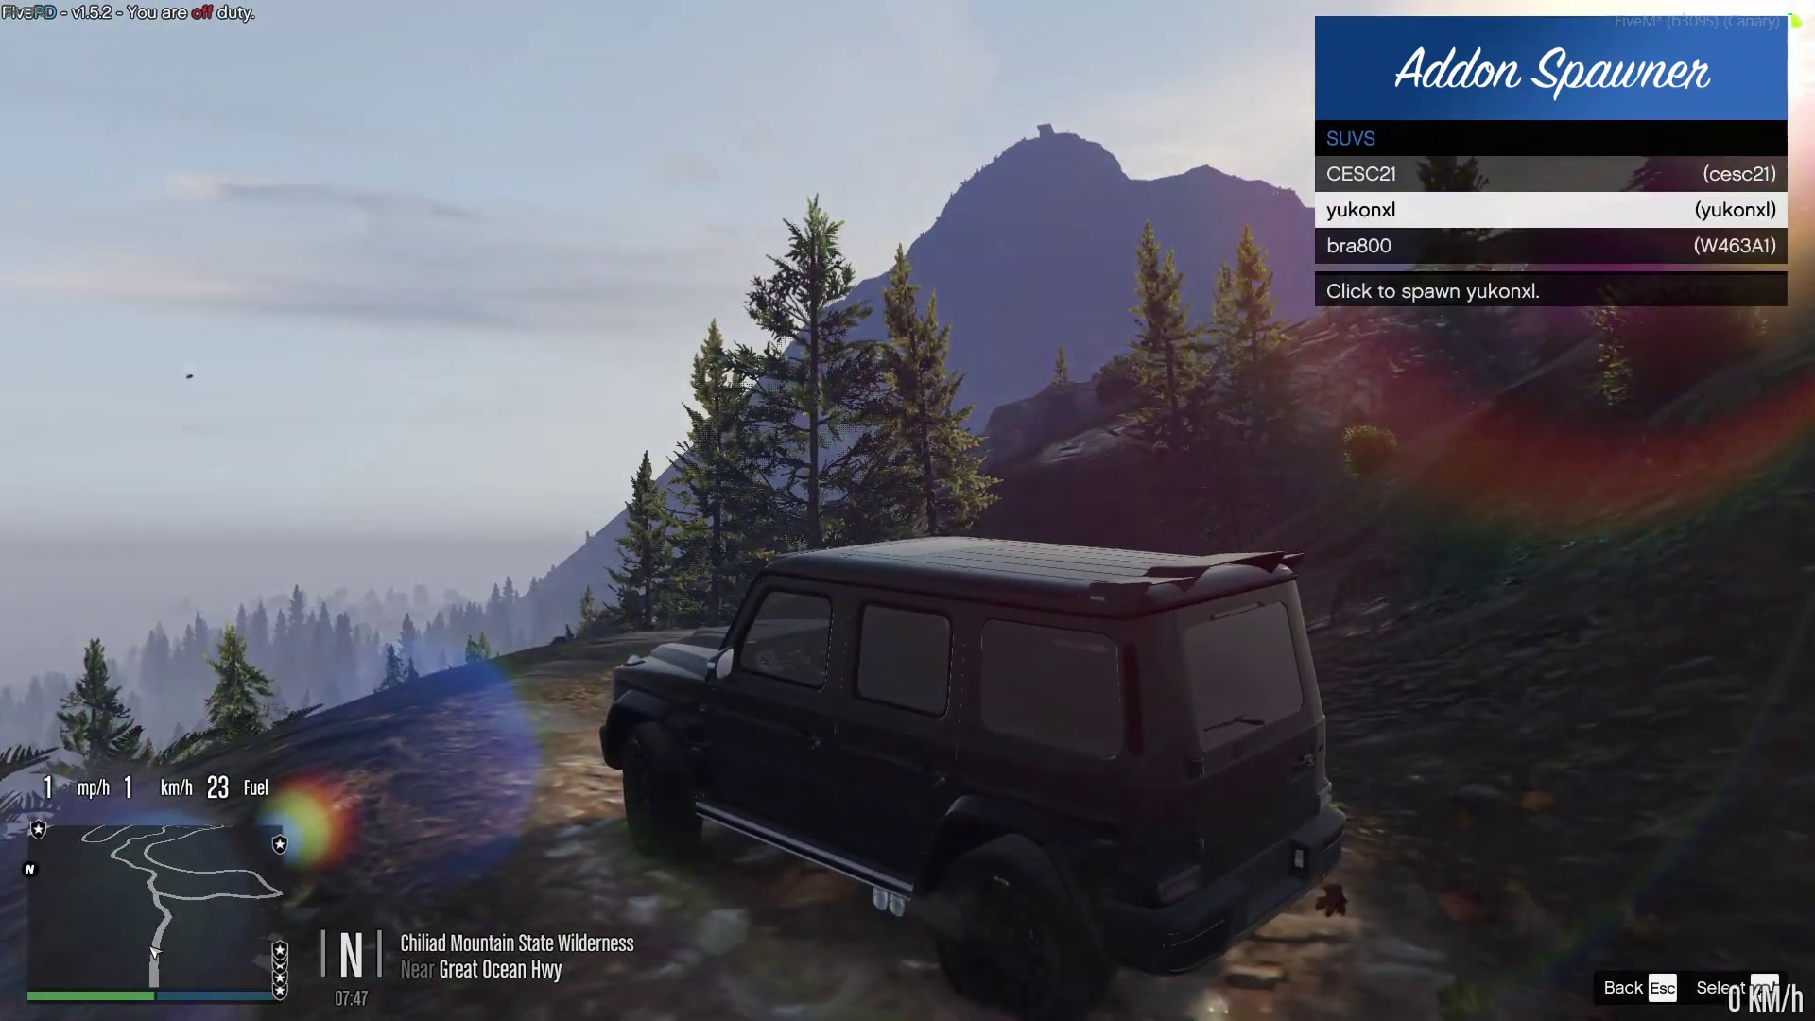
Step: Spawn the CESC21 SUV, and replace it by spawning W463A1 through the model name prompt of the Vehicle Spawner
{"action": "key", "text": "Return"}
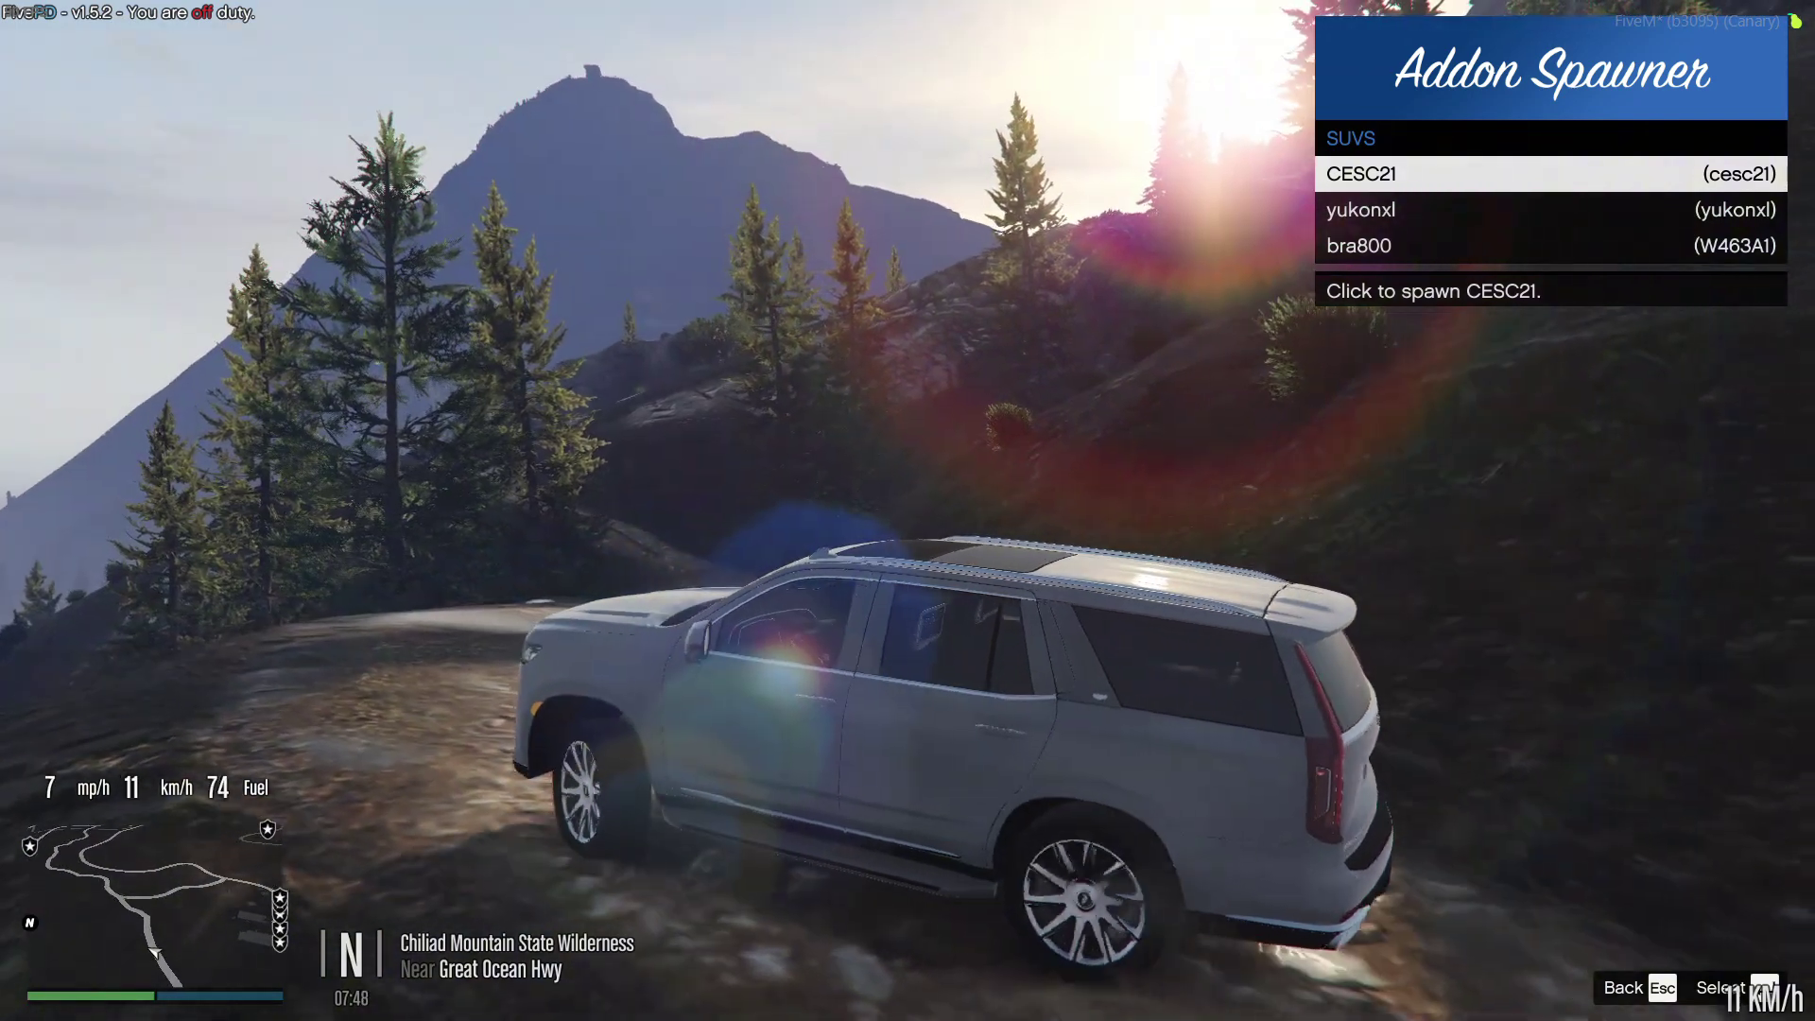
{"action": "key", "text": "Escape"}
{"action": "key", "text": "Escape"}
{"action": "key", "text": "Up"}
{"action": "key", "text": "Up"}
{"action": "key", "text": "Up"}
{"action": "key", "text": "Return"}
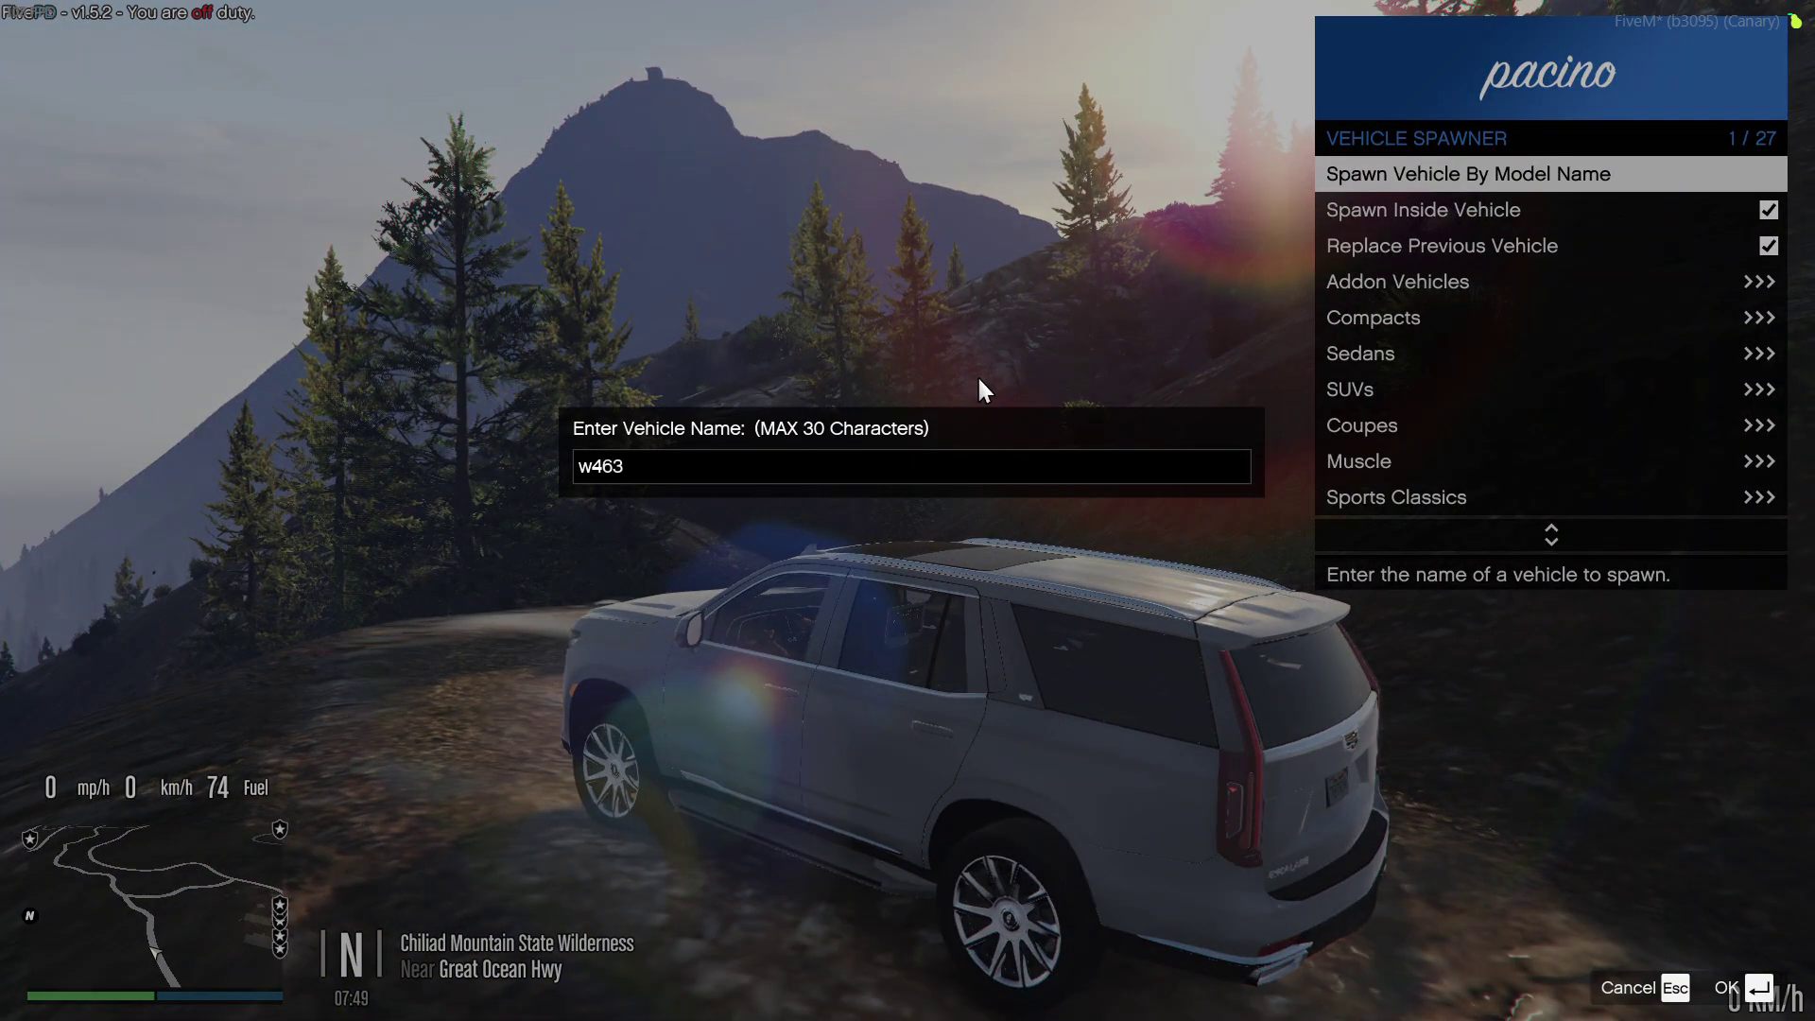
{"action": "key", "text": "Return"}
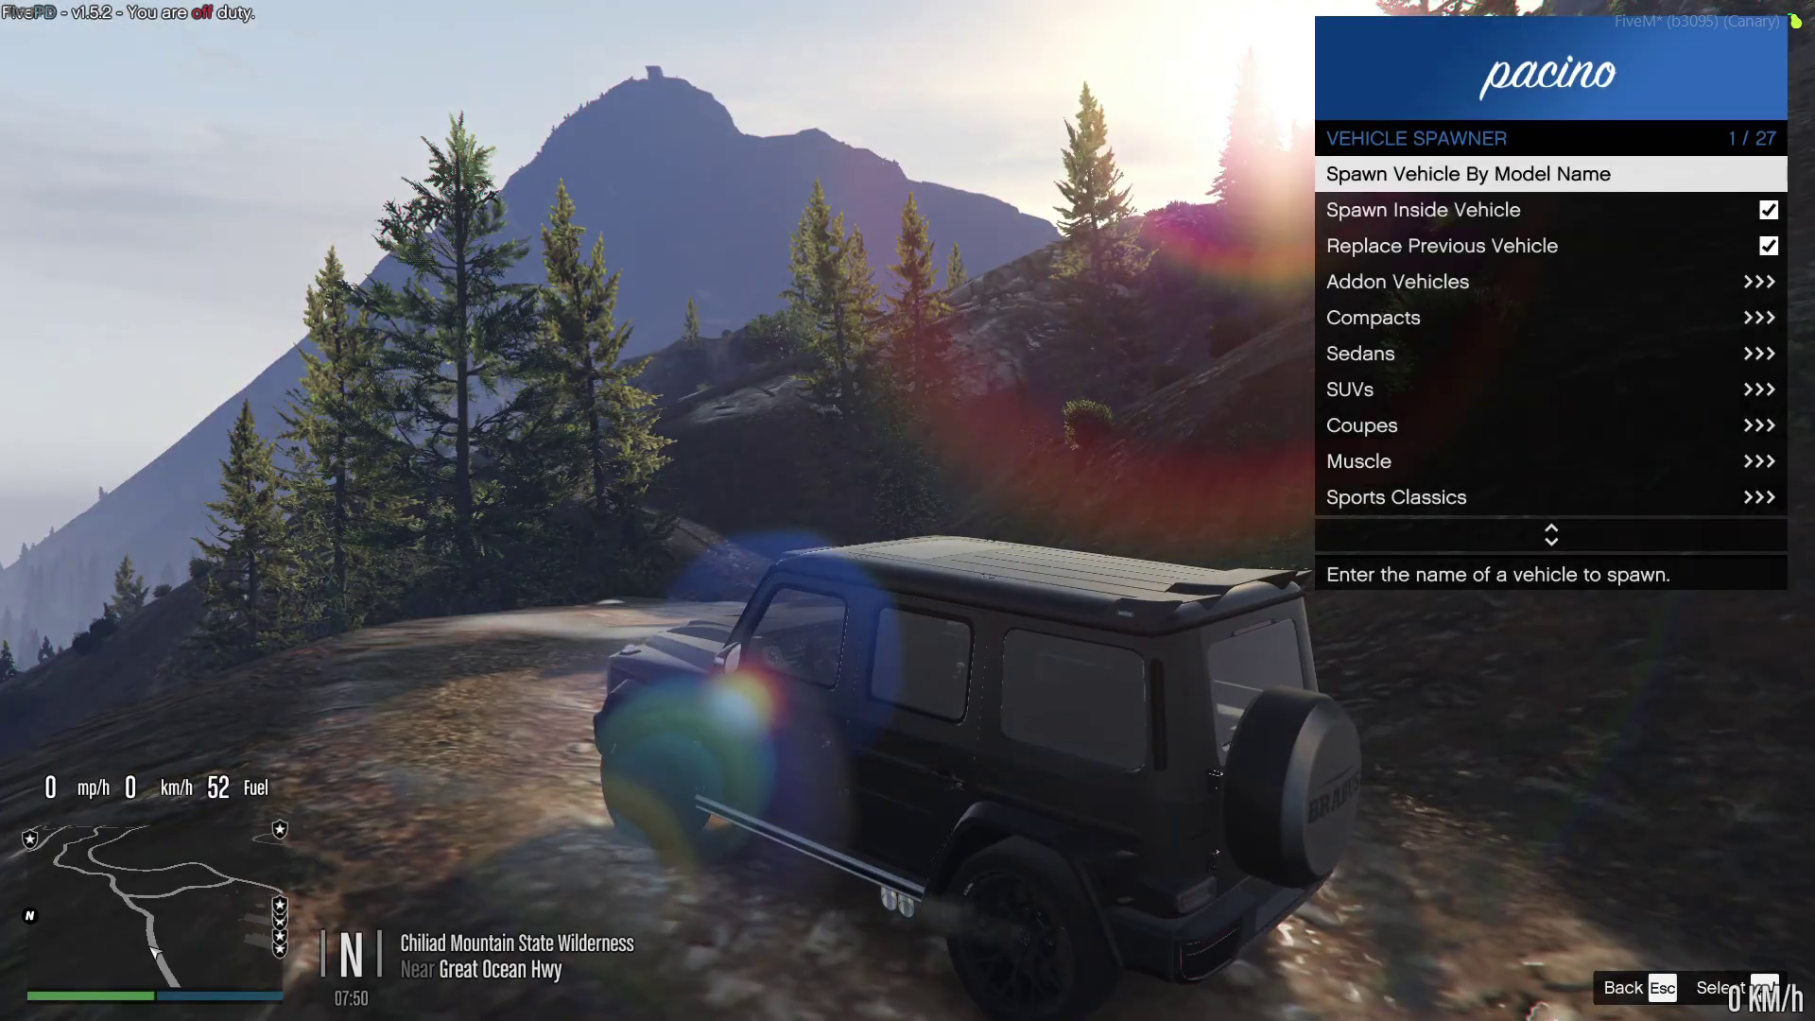
Step: Close vMenu, get out of the BRABUS and walk around it to examine its side and front
{"action": "key", "text": "Escape"}
{"action": "key", "text": "Escape"}
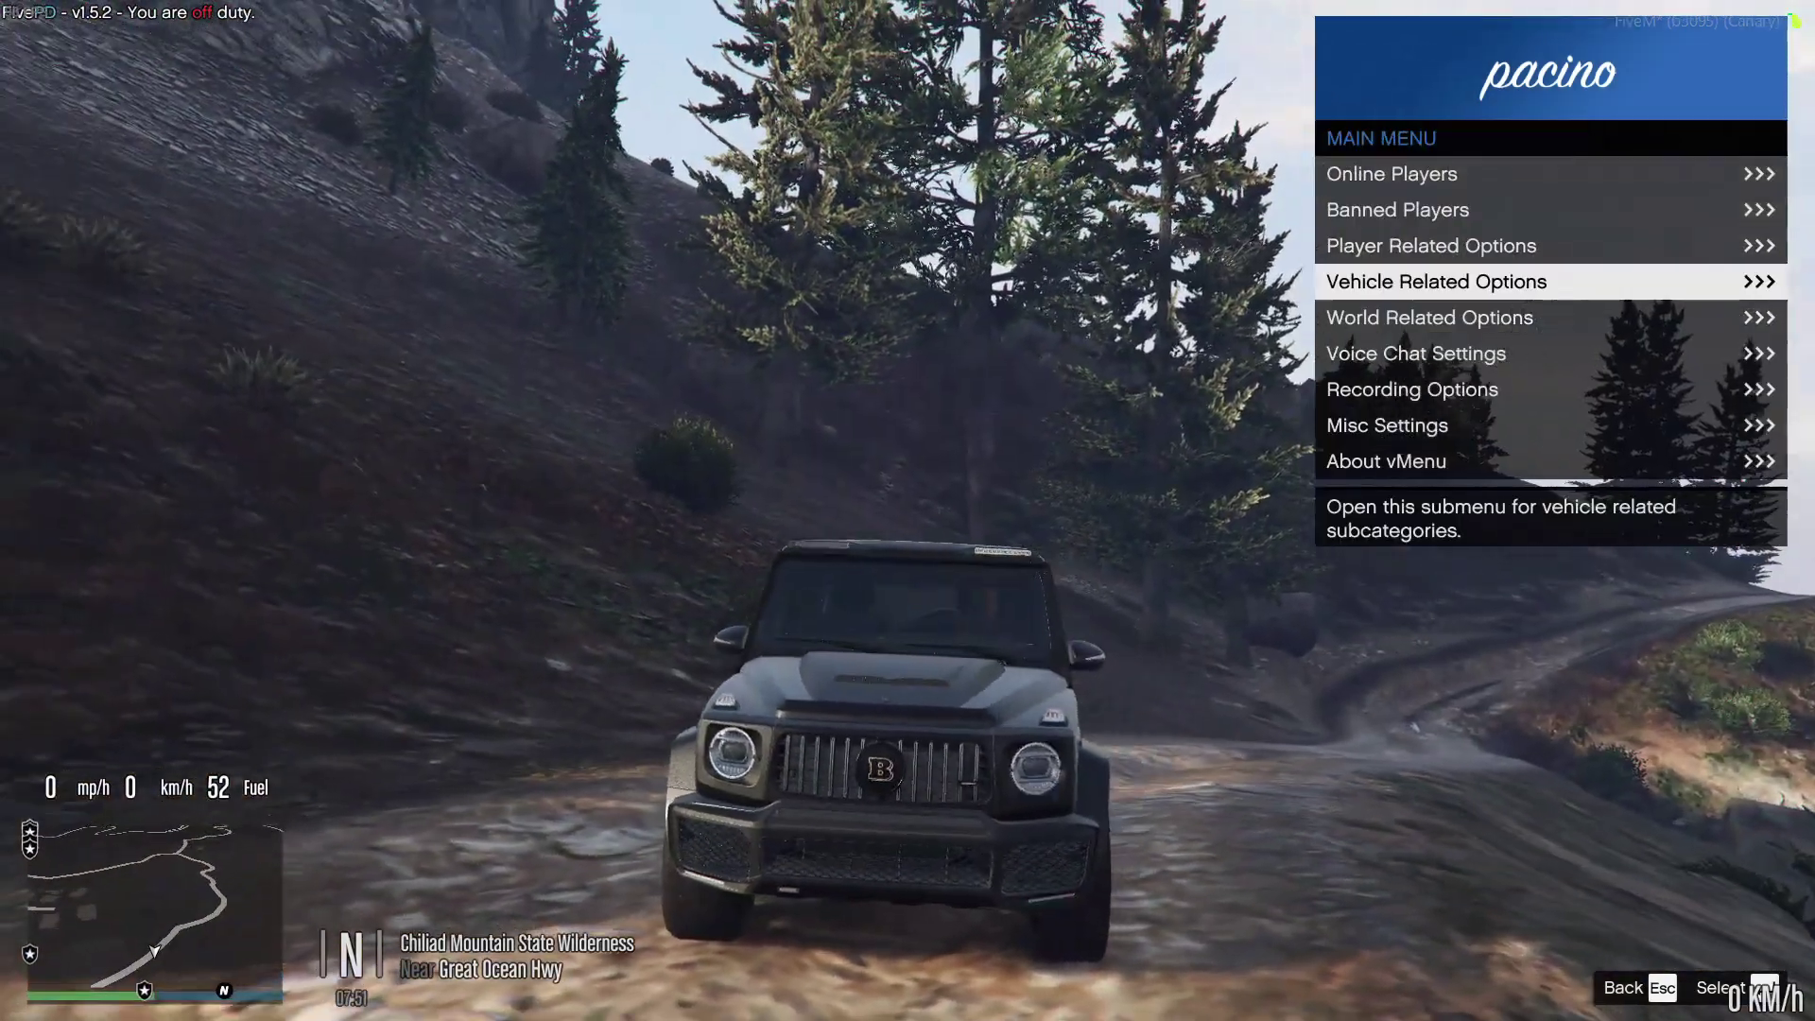
{"action": "key", "text": "Escape"}
{"action": "key", "text": "f"}
{"action": "key", "text": "w"}
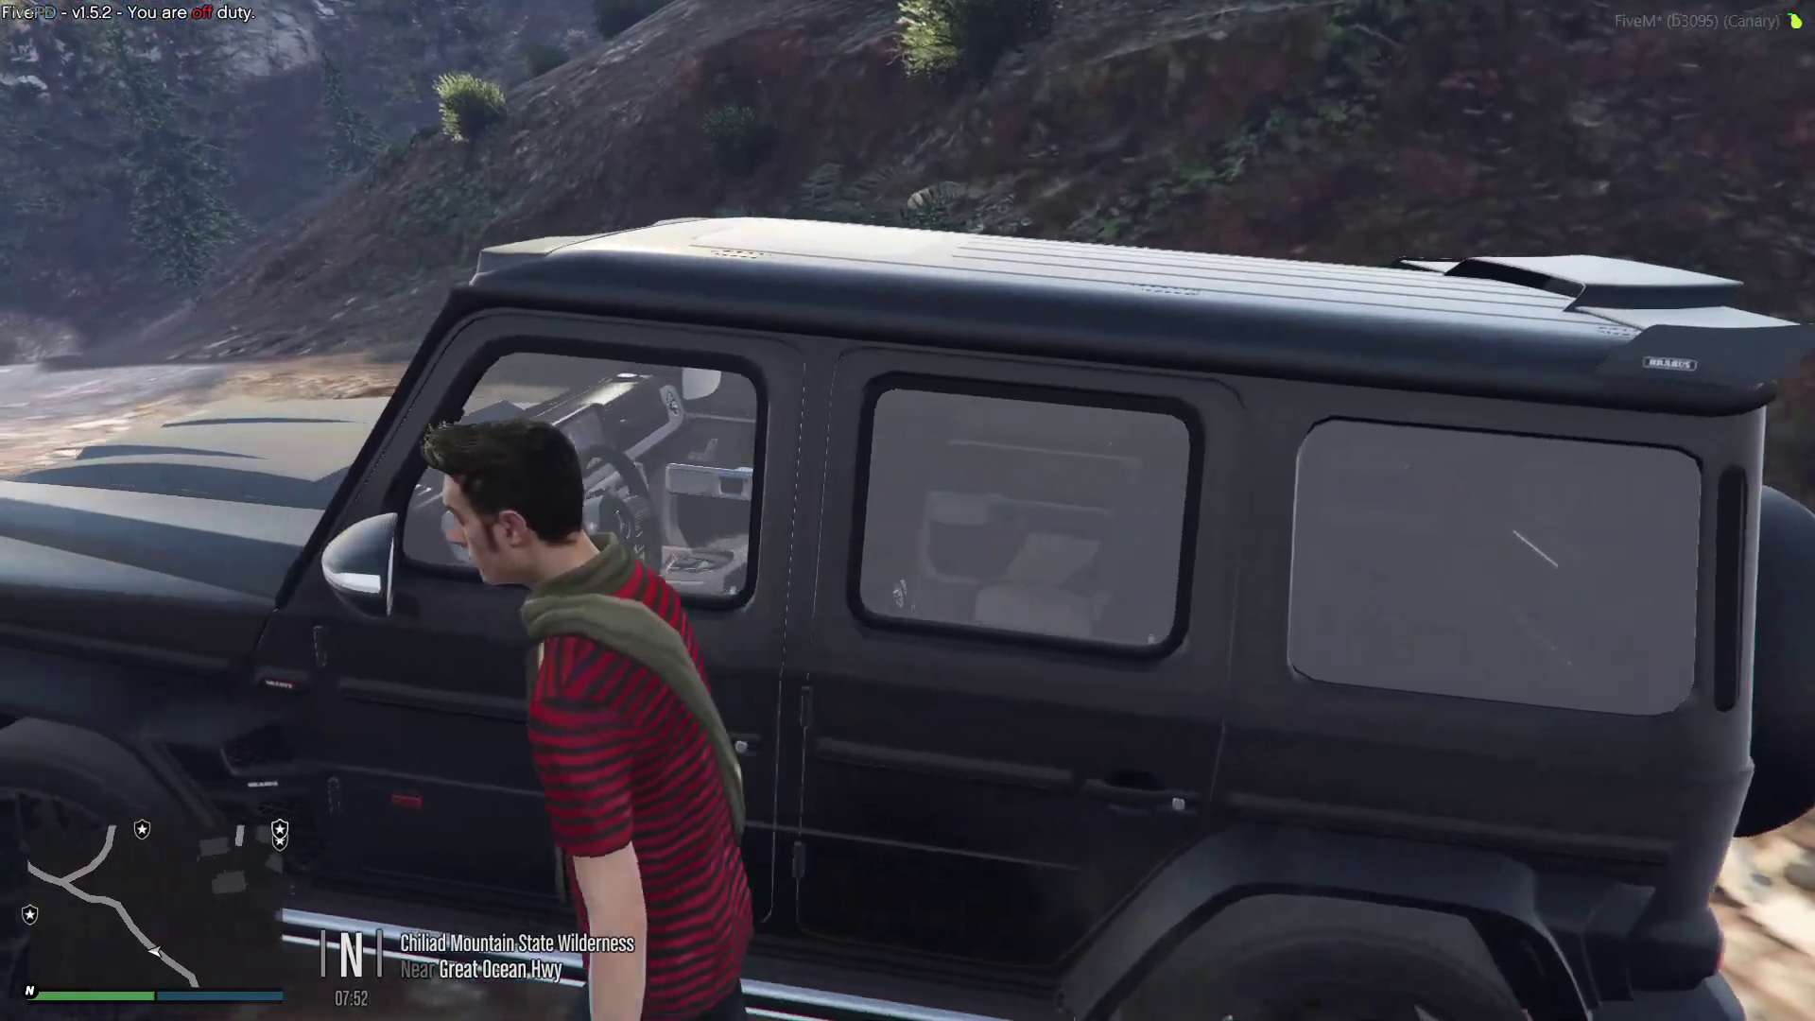
{"action": "key", "text": "v"}
{"action": "key", "text": "s"}
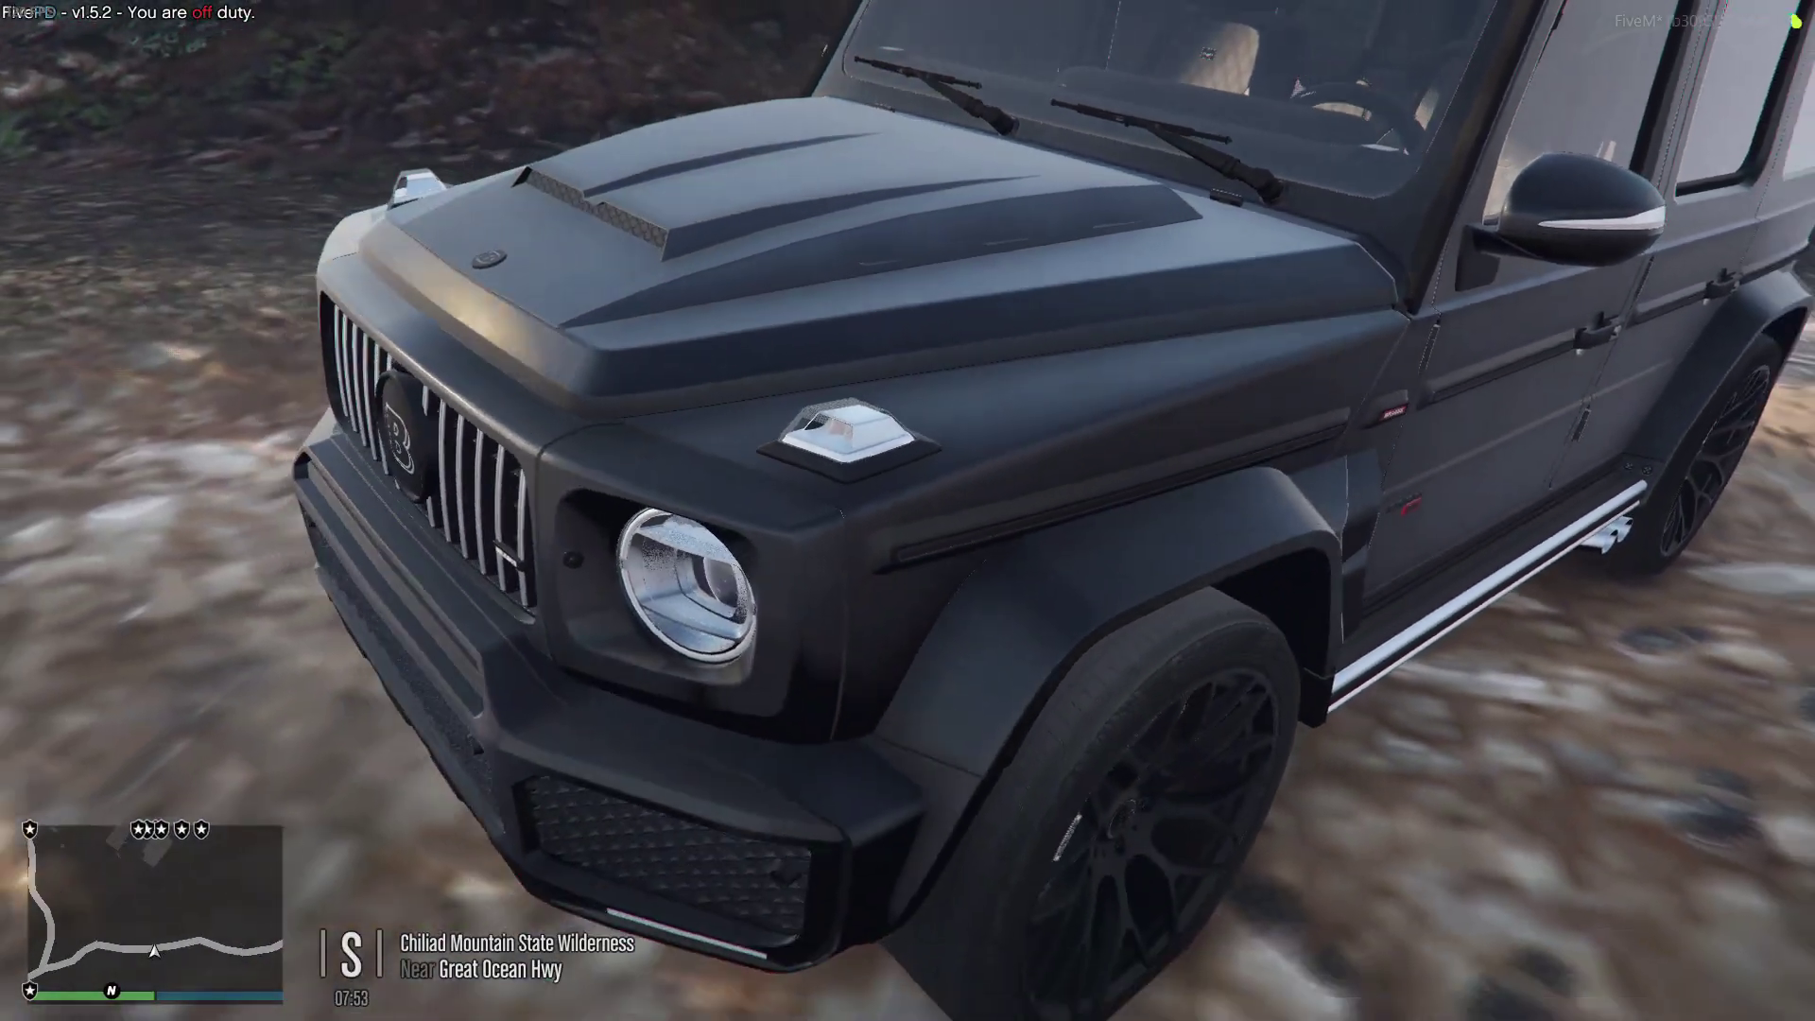
{"action": "key", "text": "a"}
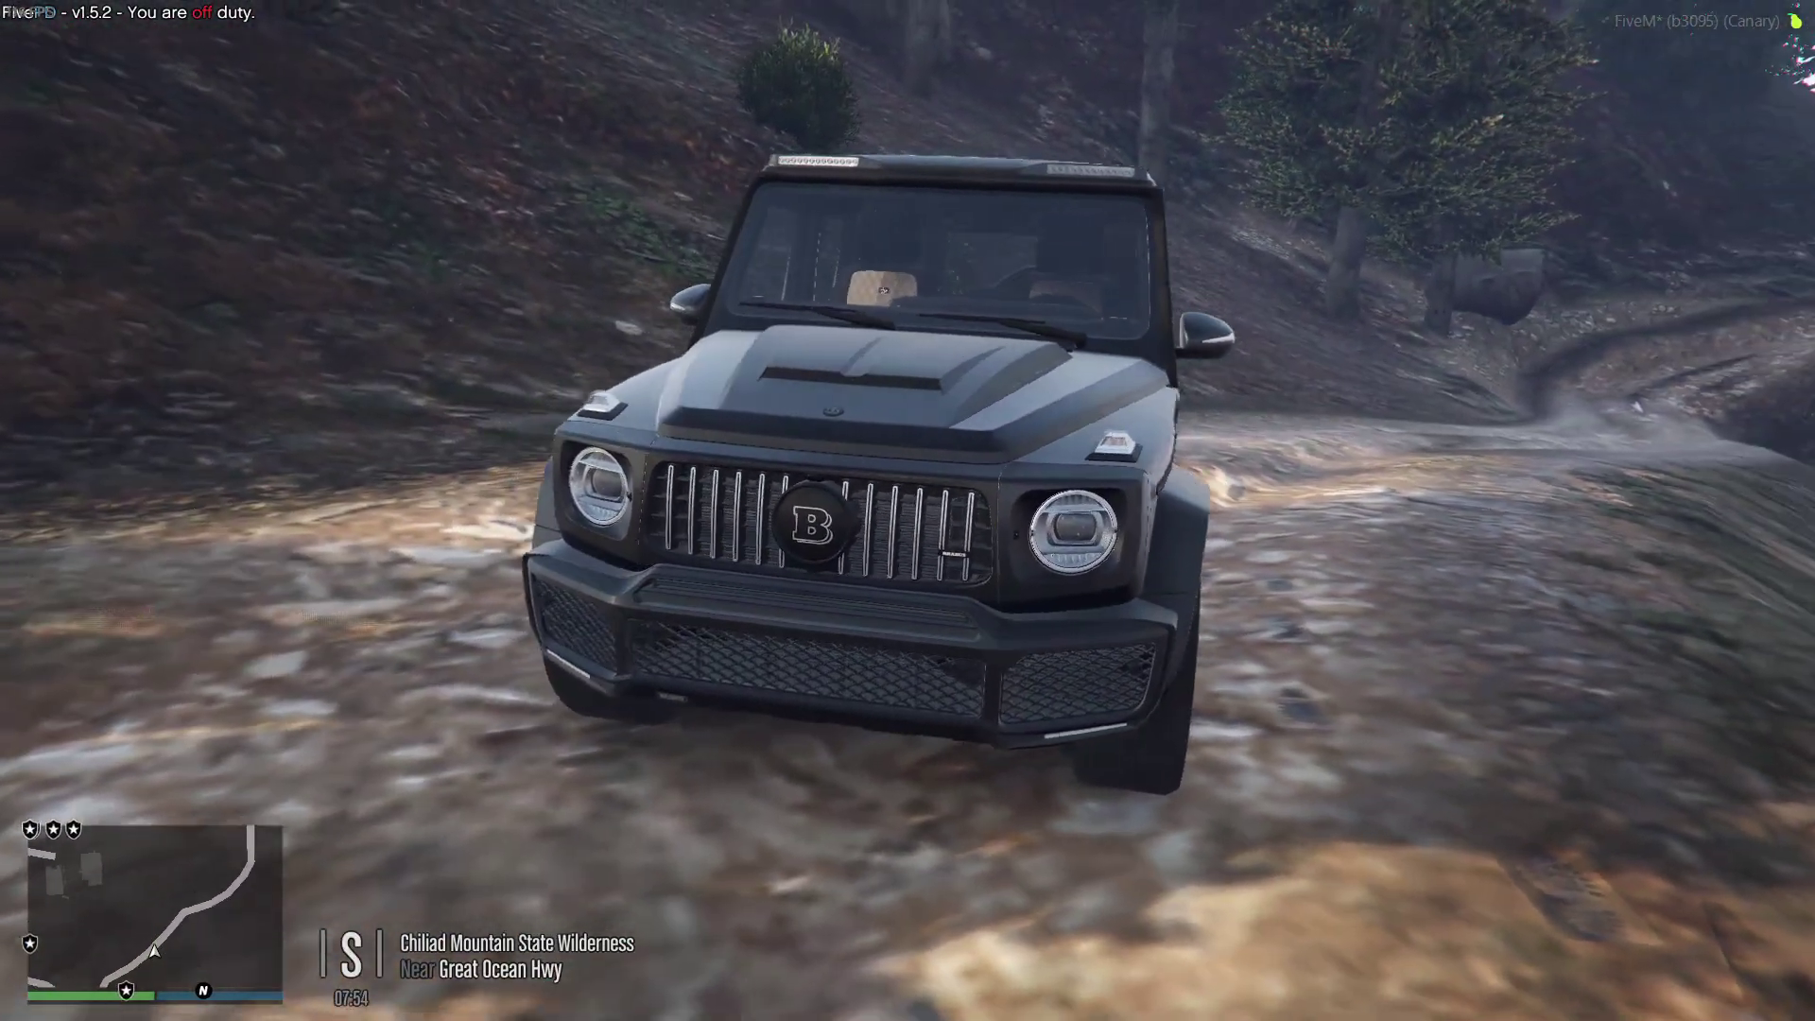